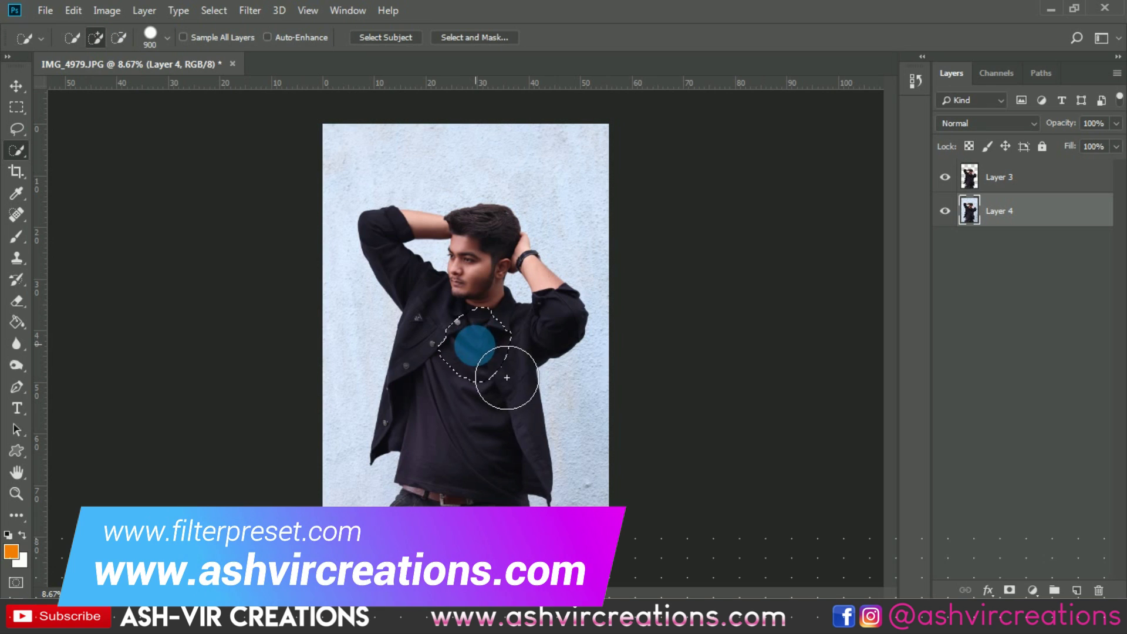
Select the man on Layer 4 with the Quick Selection tool, reducing the brush to 500 and 300, and subtract the gap between arm and face.
{"action": "key", "text": "bracketleft"}
{"action": "key", "text": "bracketleft"}
{"action": "key", "text": "bracketleft"}
{"action": "key", "text": "bracketleft"}
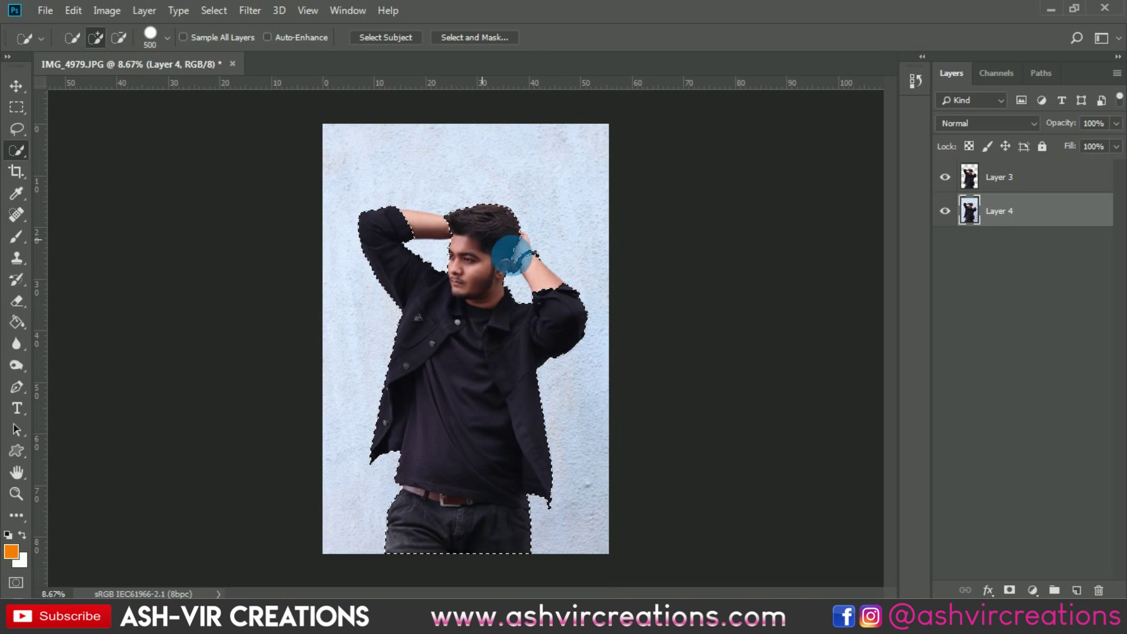
{"action": "key", "text": "bracketleft"}
{"action": "key", "text": "bracketleft"}
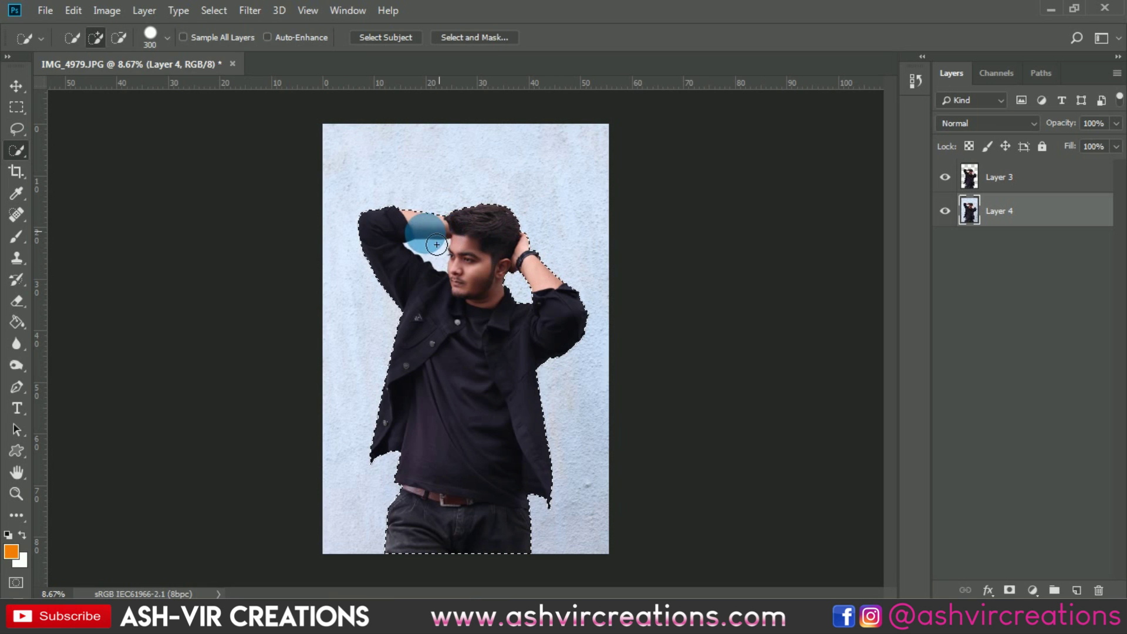
{"action": "key", "text": "alt"}
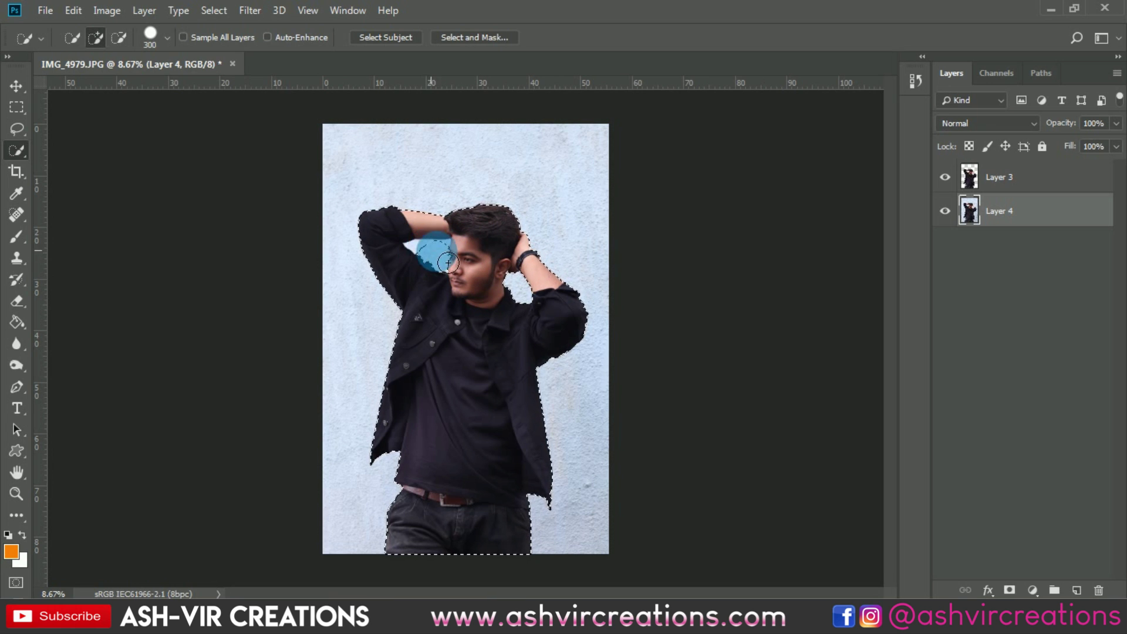
Copy the selected man from Layer 4 onto a new layer.
{"action": "left_click", "coordinate": [448, 301]}
{"action": "right_click", "coordinate": [448, 301]}
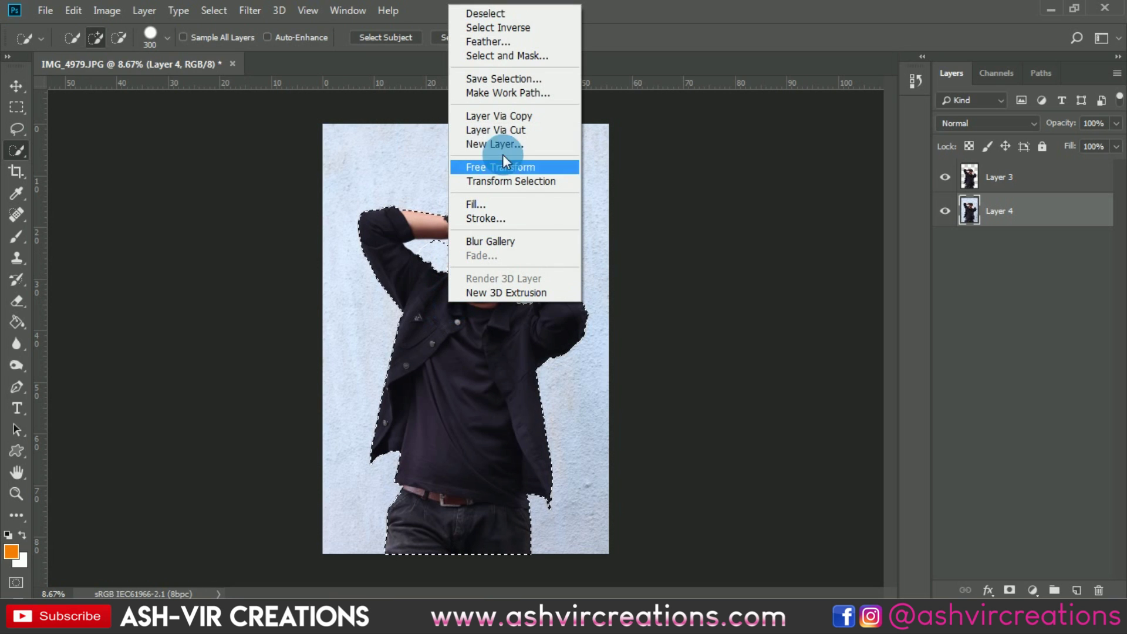
{"action": "left_click", "coordinate": [512, 117]}
Hide Layer 4 and delete the newly copied layer, leaving only the Layer 3 cutout visible.
{"action": "left_click", "coordinate": [970, 213]}
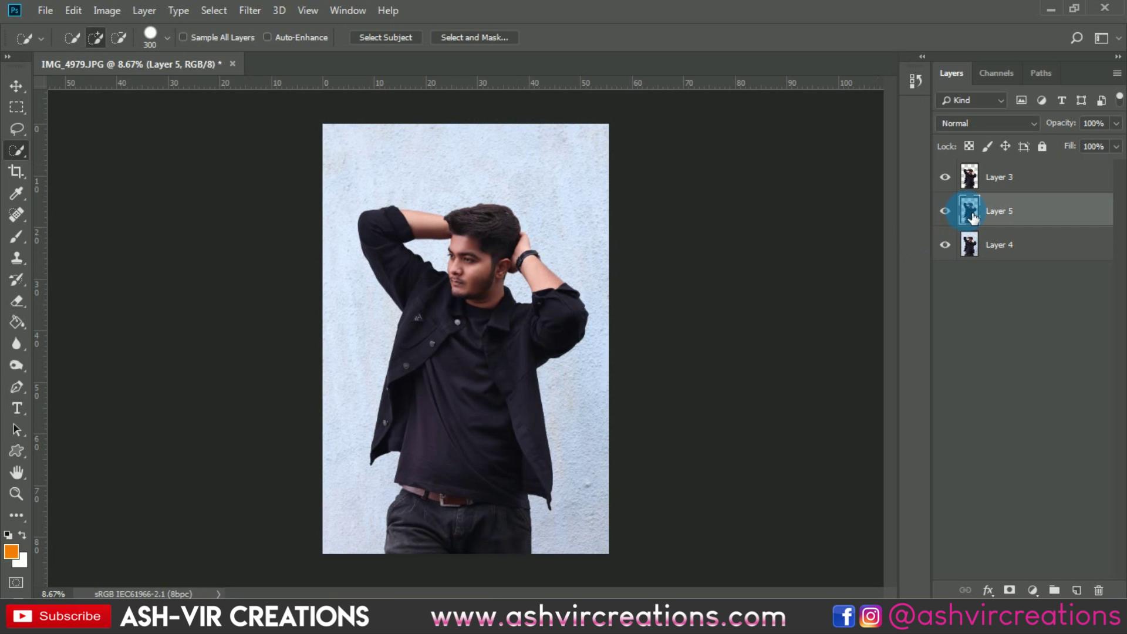
{"action": "left_click", "coordinate": [945, 245]}
{"action": "key", "text": "Delete"}
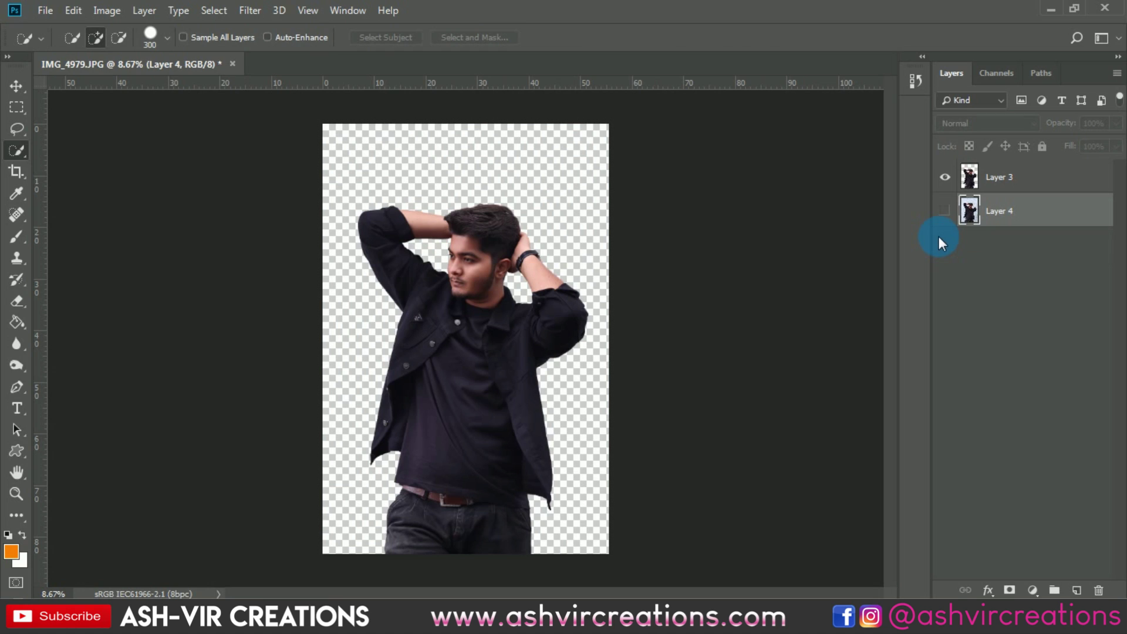
{"action": "key", "text": "v"}
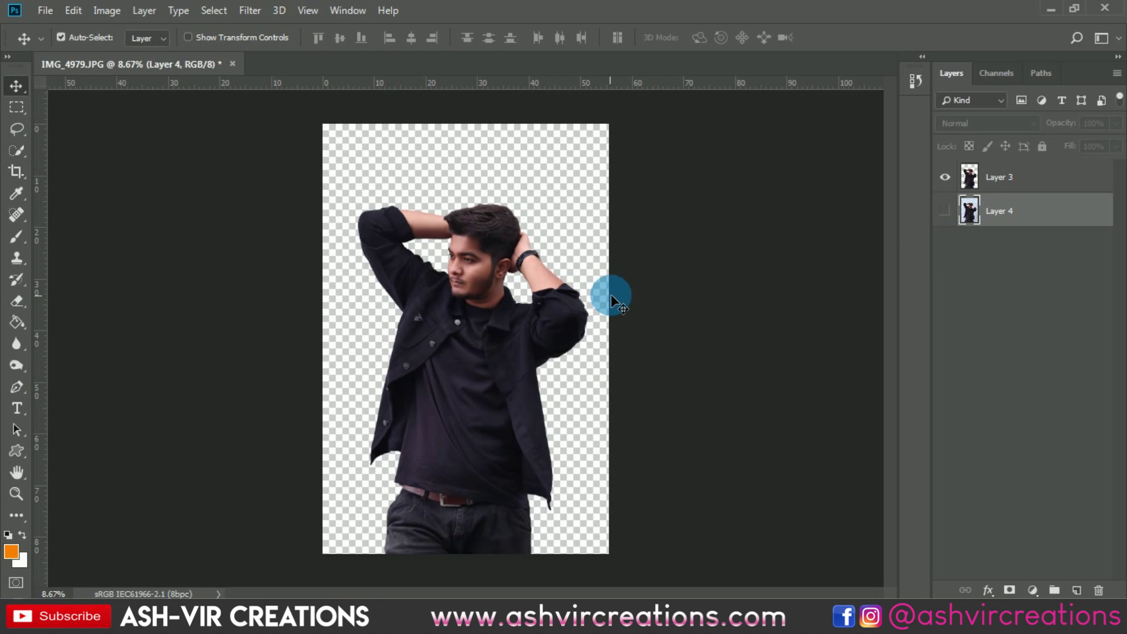
Crop the canvas to a 4:5 ratio, extending it above and beside the man while keeping him centred, and apply the crop.
{"action": "left_click", "coordinate": [10, 174]}
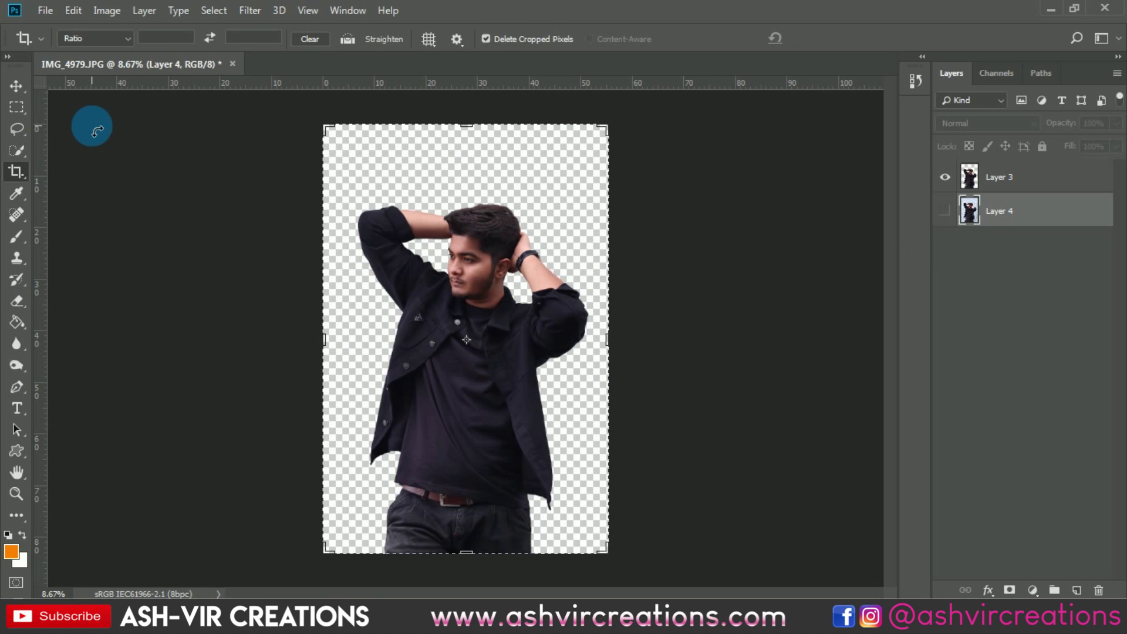
{"action": "left_click", "coordinate": [116, 38]}
{"action": "left_click", "coordinate": [111, 111]}
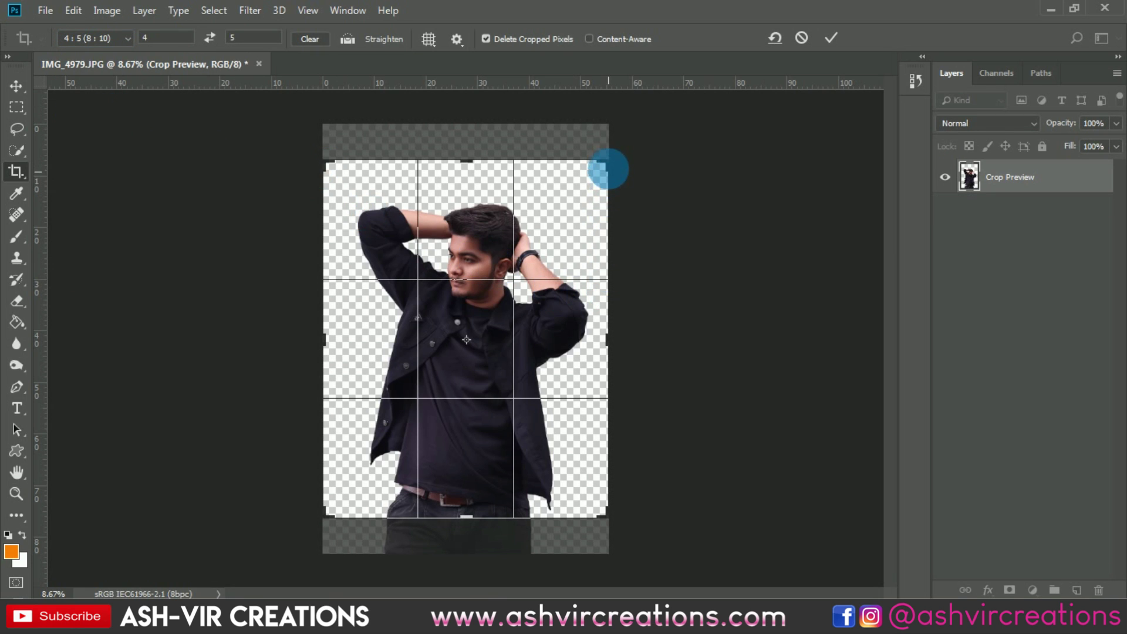
{"action": "left_click_drag", "start_coordinate": [608, 169], "coordinate": [629, 156]}
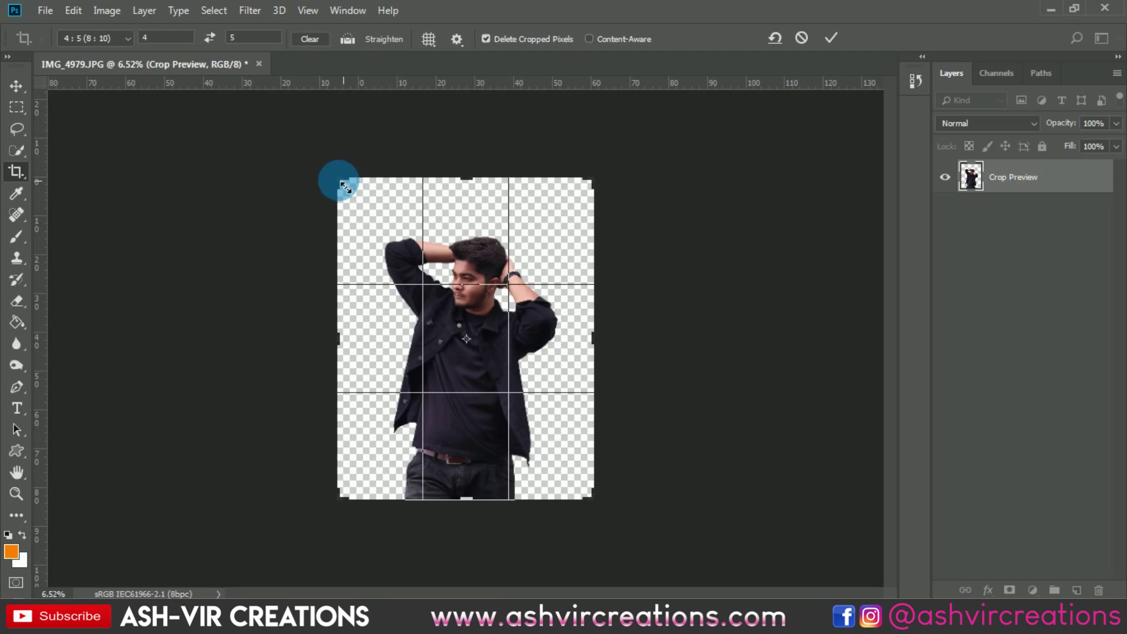
{"action": "left_click_drag", "start_coordinate": [346, 186], "coordinate": [327, 166]}
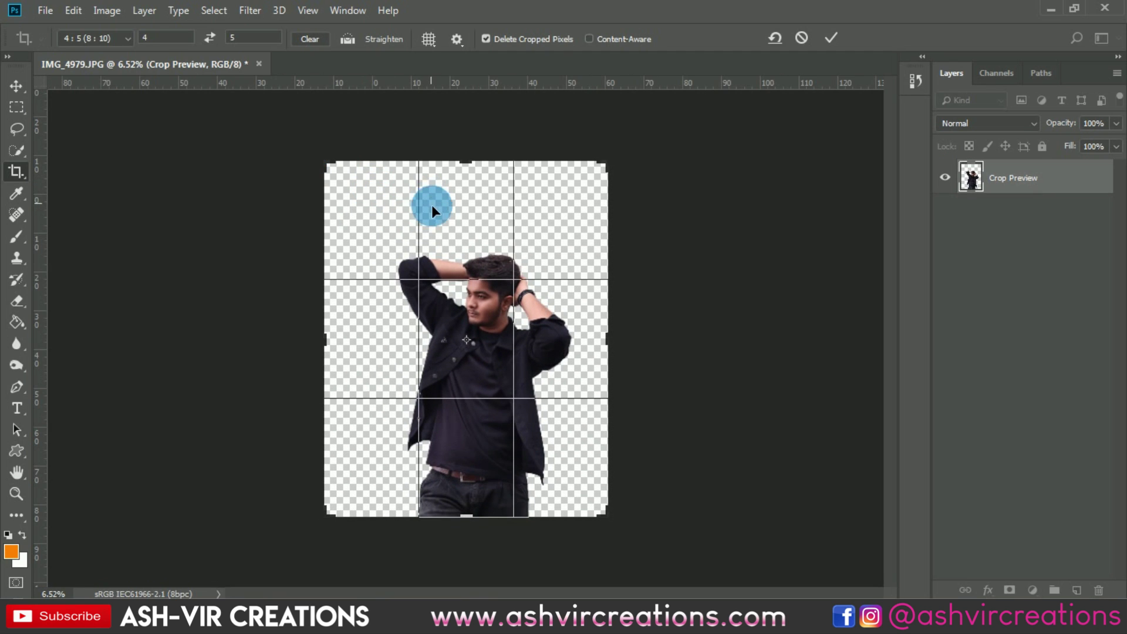
{"action": "left_click_drag", "start_coordinate": [508, 216], "coordinate": [498, 212]}
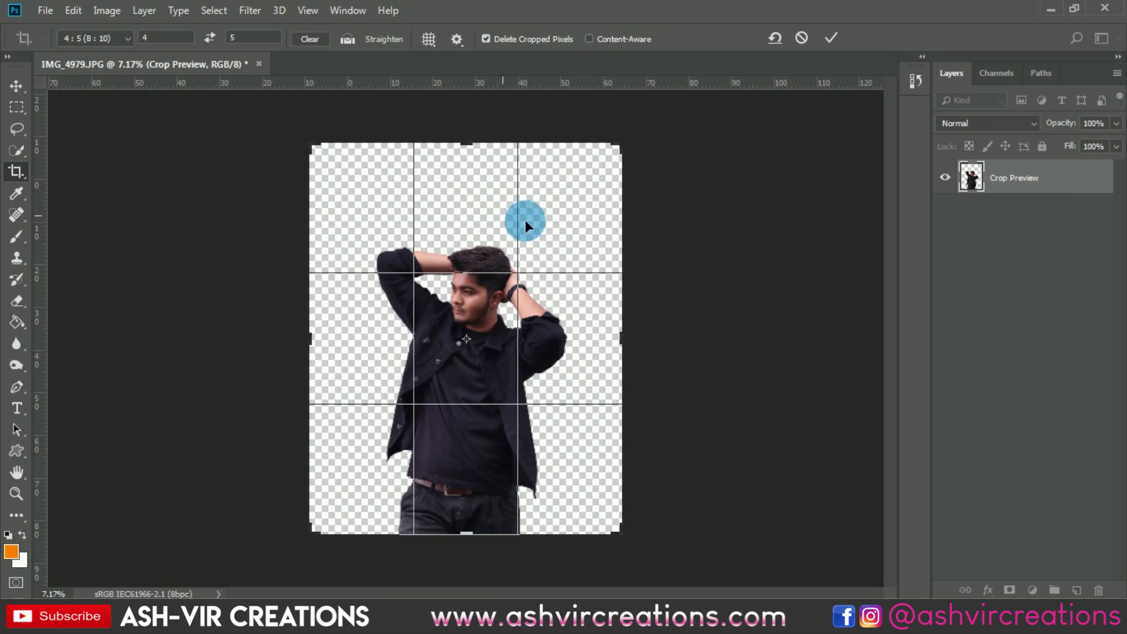
{"action": "left_click", "coordinate": [830, 39]}
{"action": "key", "text": "v"}
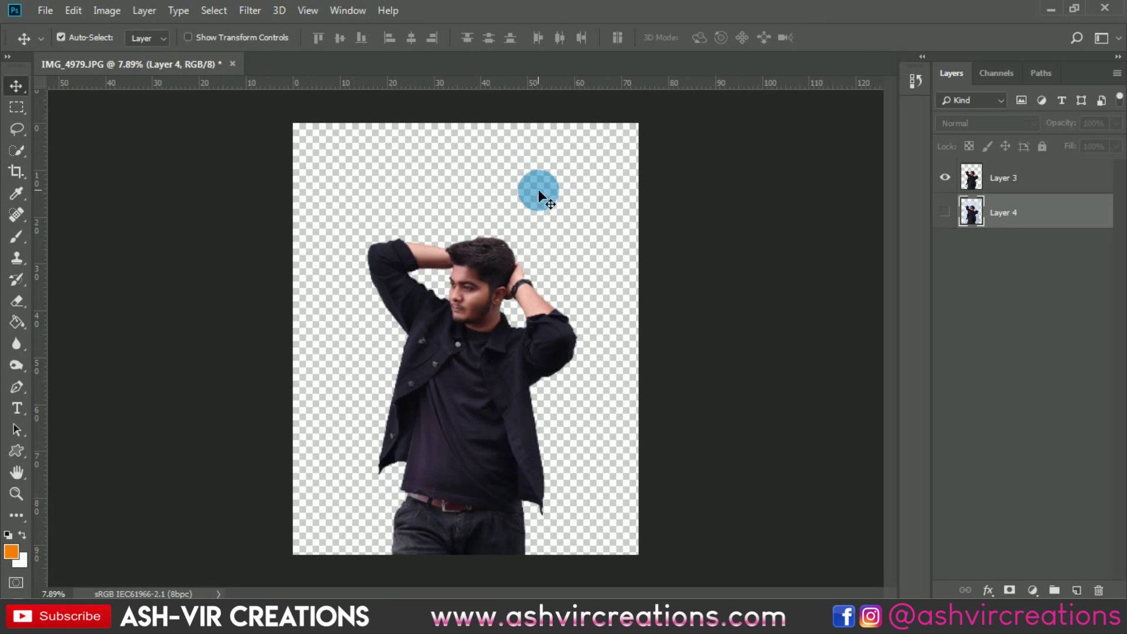
Show the original photo on Layer 4 to compare it with the extended canvas, and hide it again.
{"action": "left_click", "coordinate": [946, 212]}
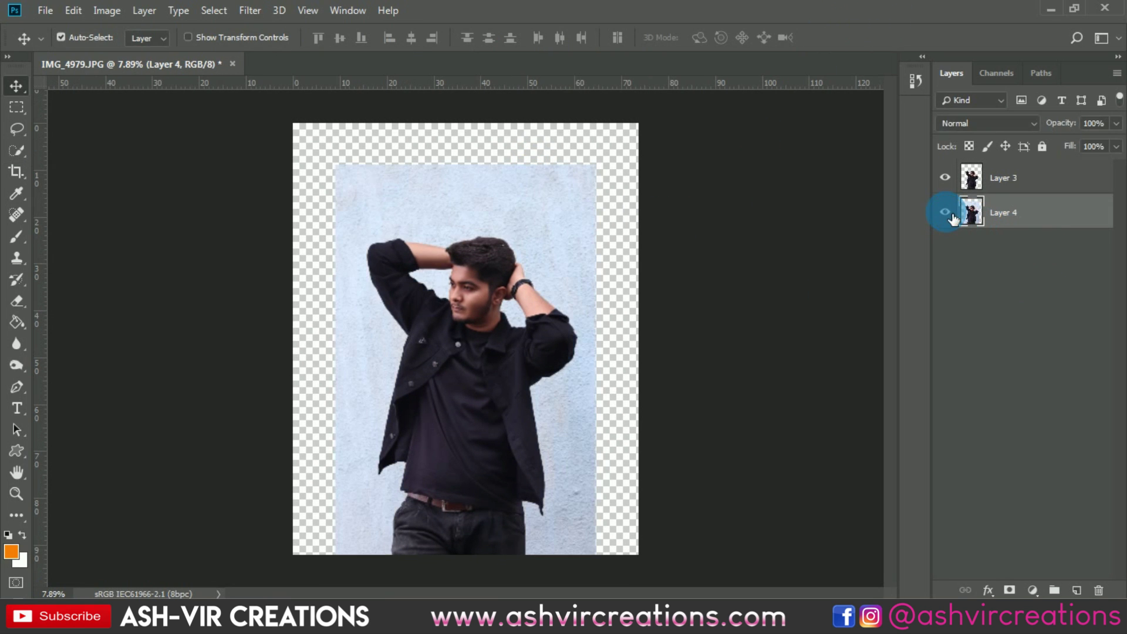
{"action": "left_click", "coordinate": [952, 216]}
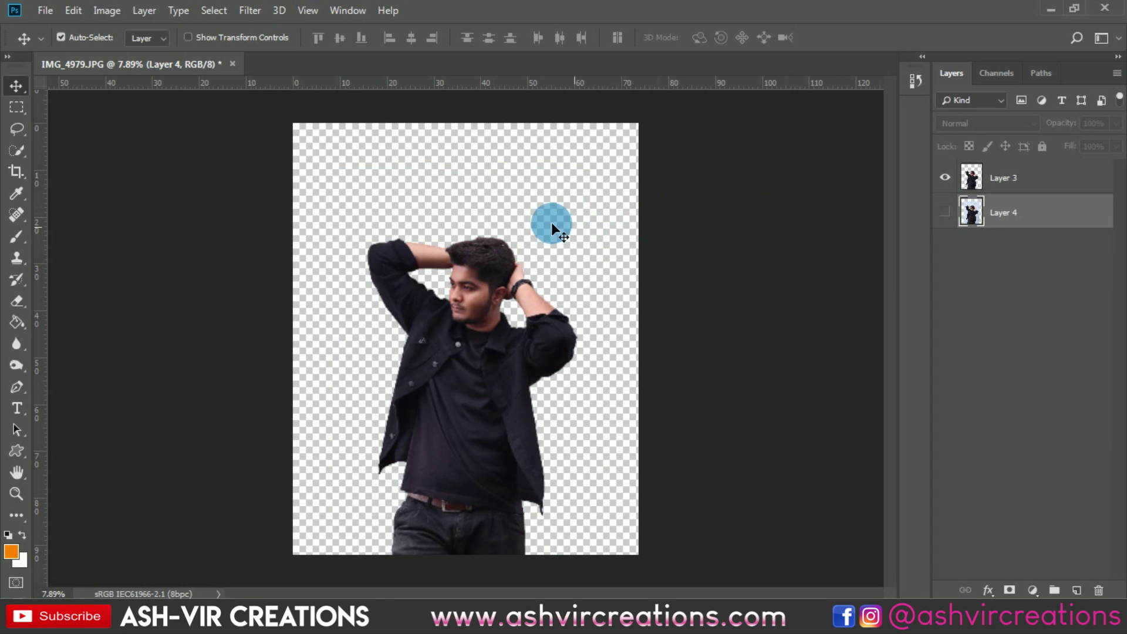
Open bre.jpg from the Desktop and bring the image into the IMG_4979 document as a layer beneath the man's cutout.
{"action": "left_click", "coordinate": [49, 11]}
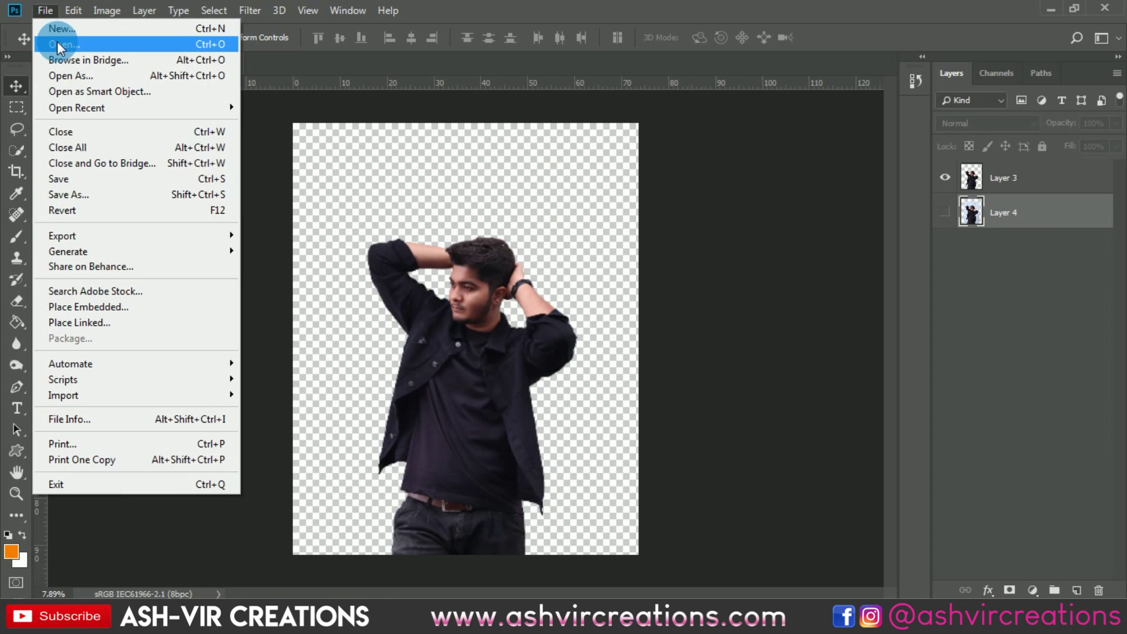
{"action": "left_click", "coordinate": [57, 41]}
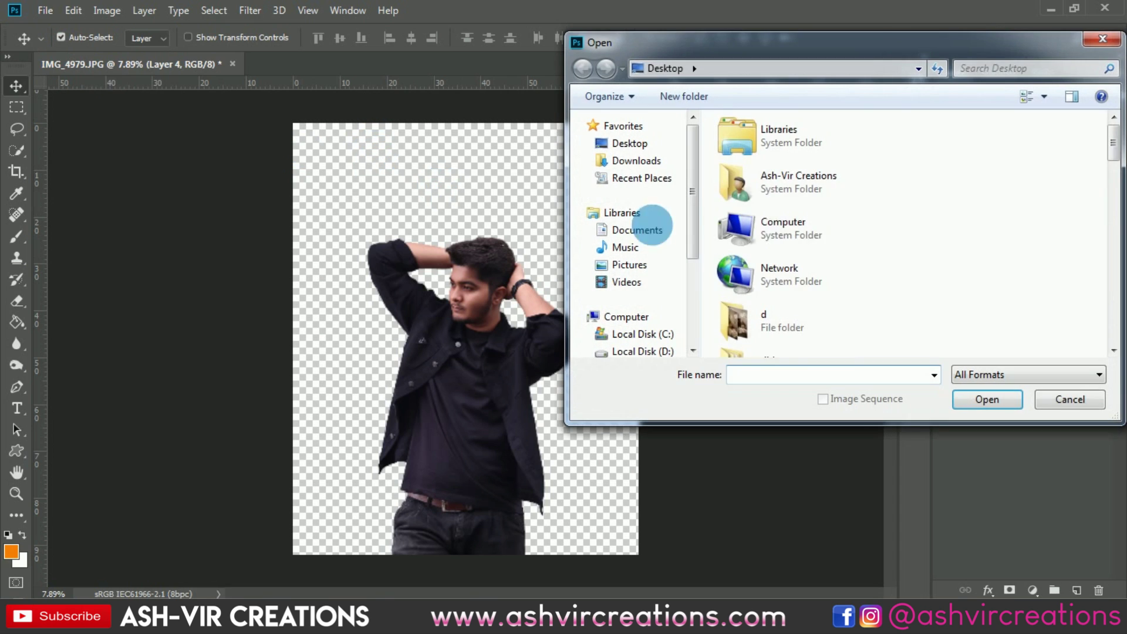
{"action": "scroll", "coordinate": [951, 193], "scroll_direction": "down", "scroll_amount": 3}
{"action": "scroll", "coordinate": [951, 195], "scroll_direction": "down", "scroll_amount": 6}
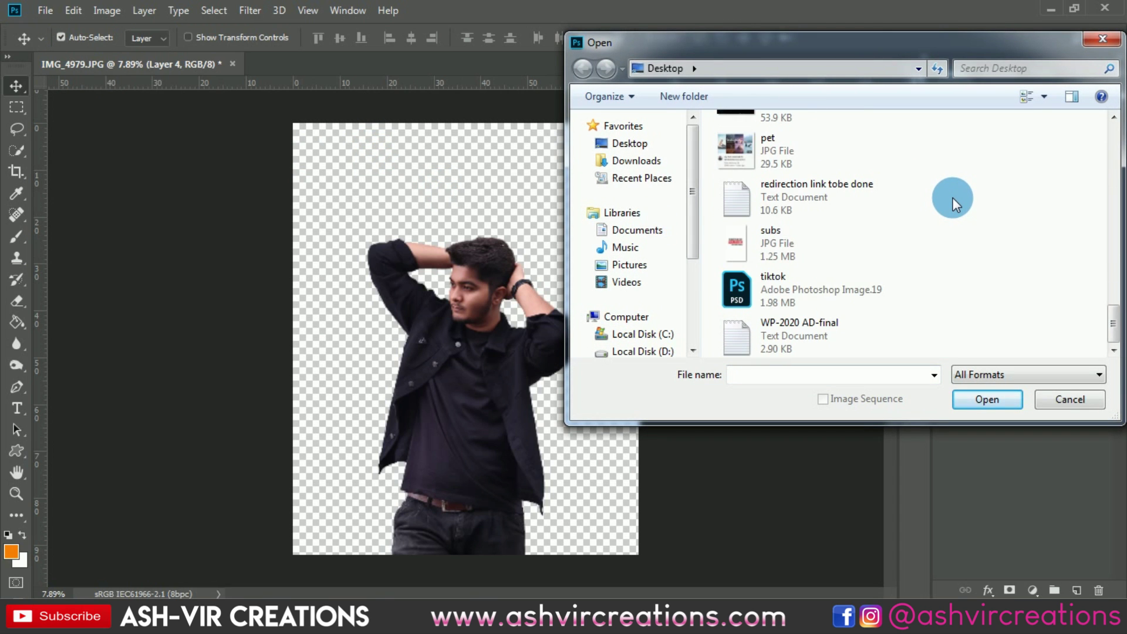
{"action": "scroll", "coordinate": [952, 197], "scroll_direction": "up", "scroll_amount": 2}
{"action": "scroll", "coordinate": [952, 198], "scroll_direction": "up", "scroll_amount": 3}
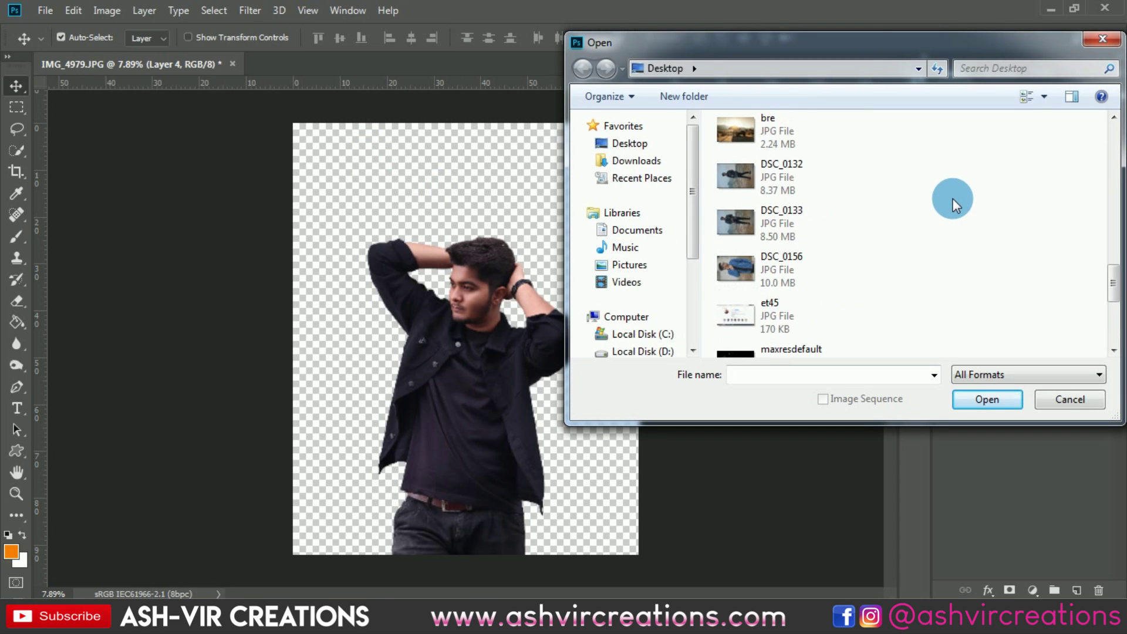
{"action": "scroll", "coordinate": [952, 198], "scroll_direction": "up", "scroll_amount": 3}
{"action": "double_click", "coordinate": [816, 253]}
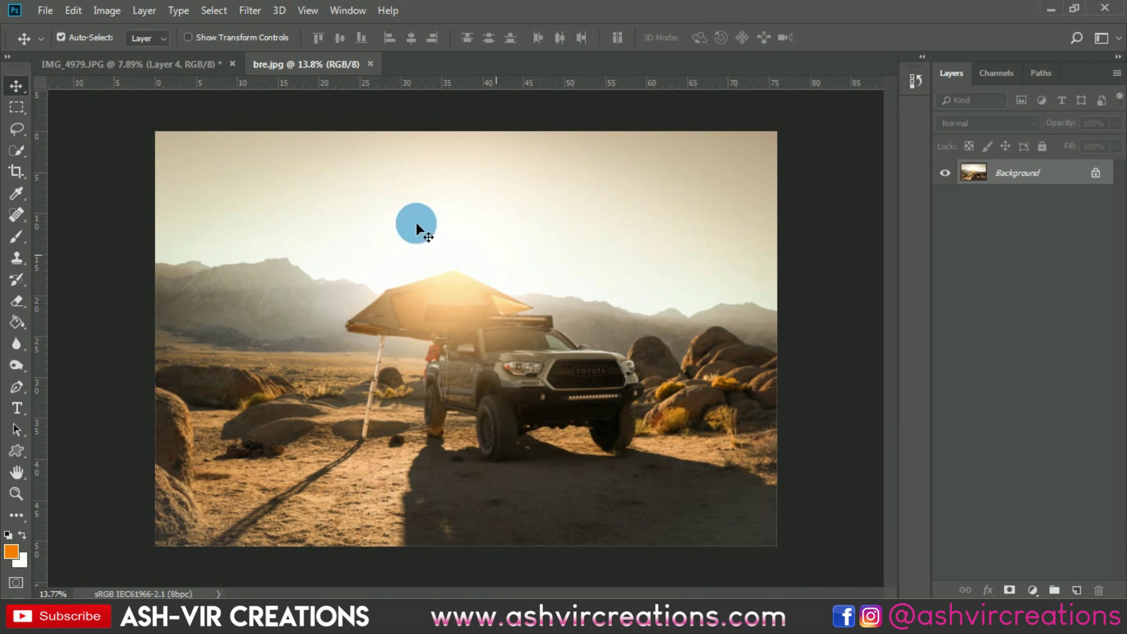
{"action": "left_click_drag", "start_coordinate": [326, 162], "coordinate": [459, 214]}
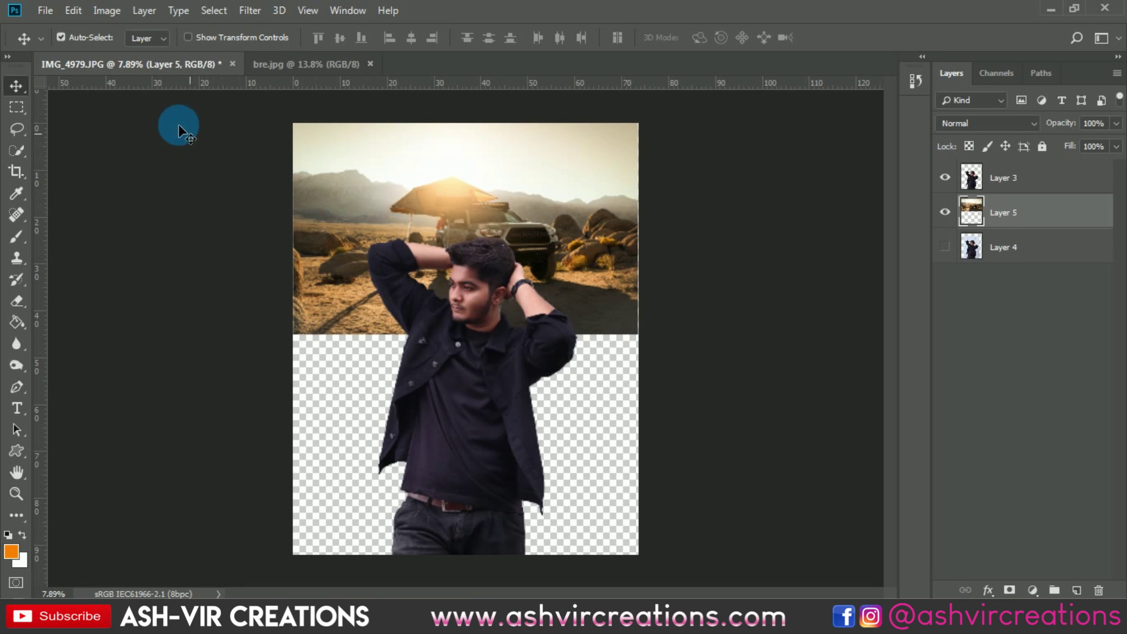
Enlarge the desert background layer to about 176% with Free Transform and move it down over the canvas.
{"action": "left_click", "coordinate": [74, 11]}
{"action": "left_click", "coordinate": [159, 346]}
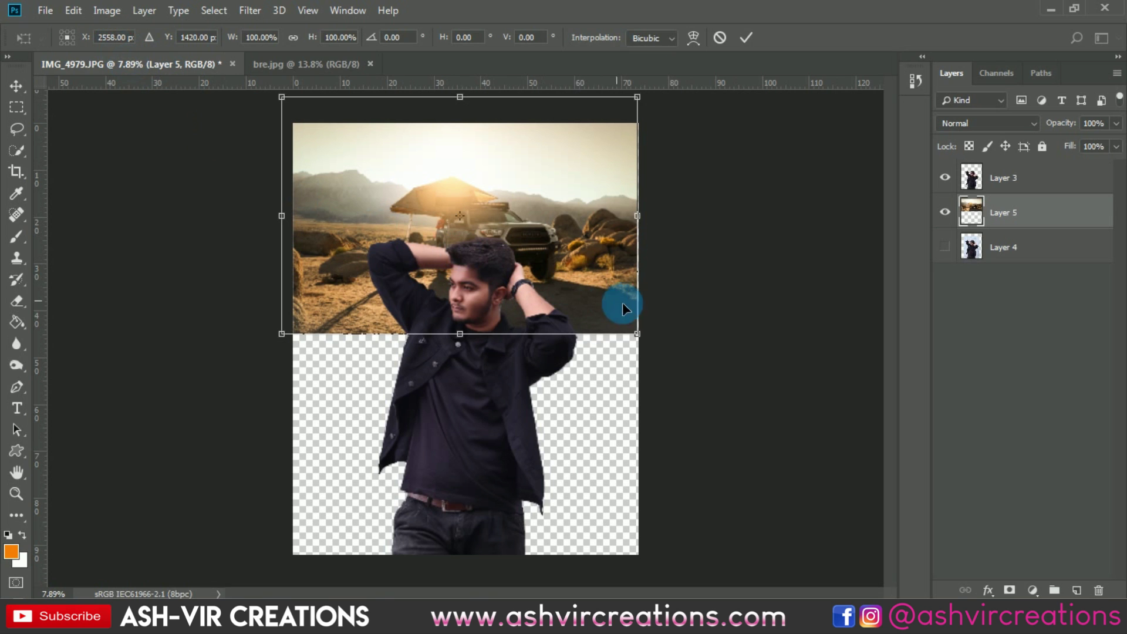
{"action": "left_click_drag", "start_coordinate": [638, 336], "coordinate": [764, 425]}
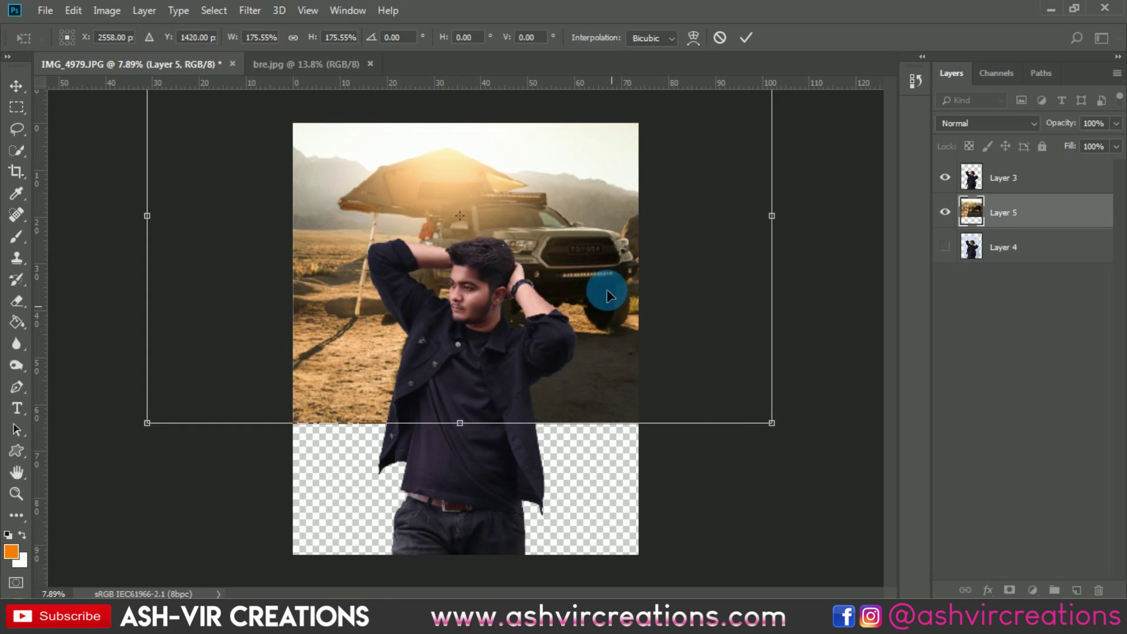
{"action": "left_click_drag", "start_coordinate": [605, 380], "coordinate": [546, 440]}
Flip the desert background horizontally and enlarge it to about 197% so it covers the top of the canvas.
{"action": "right_click", "coordinate": [588, 463]}
{"action": "left_click", "coordinate": [609, 445]}
{"action": "scroll", "coordinate": [546, 441], "scroll_direction": "down", "scroll_amount": 1}
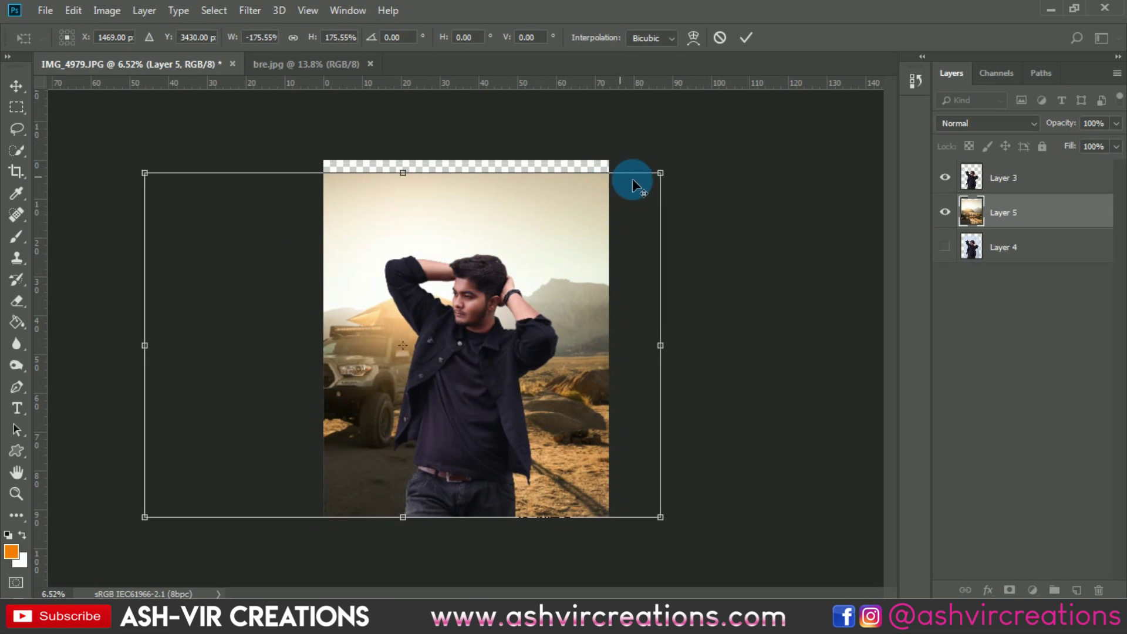
{"action": "left_click_drag", "start_coordinate": [660, 173], "coordinate": [694, 147]}
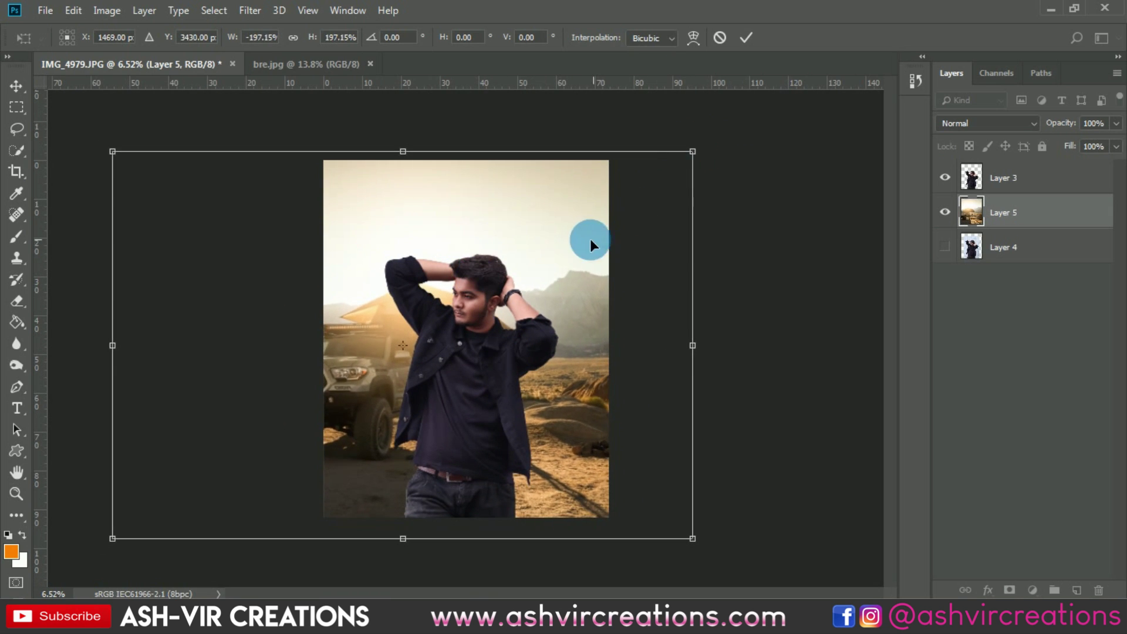
Reduce the desert background to about 186%, position it with the truck partly behind the man, and apply the transform.
{"action": "left_click_drag", "start_coordinate": [588, 239], "coordinate": [519, 217]}
{"action": "key", "text": "ctrl+minus"}
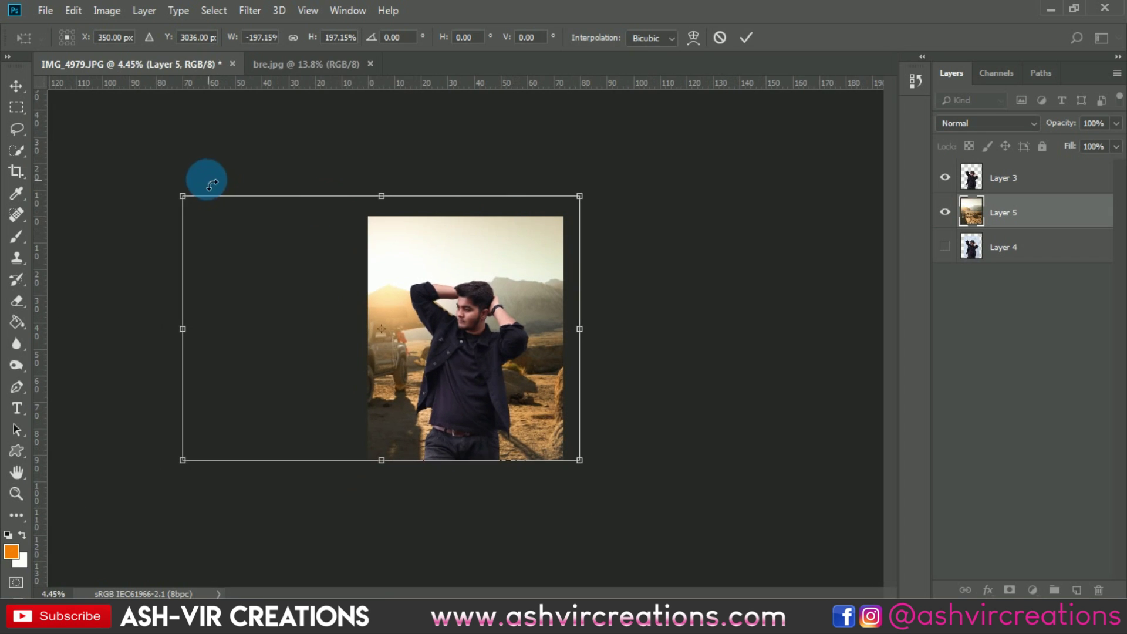
{"action": "left_click_drag", "start_coordinate": [183, 197], "coordinate": [205, 211]}
{"action": "key", "text": "ctrl+plus"}
{"action": "left_click_drag", "start_coordinate": [459, 280], "coordinate": [520, 269]}
{"action": "key", "text": "ctrl+plus"}
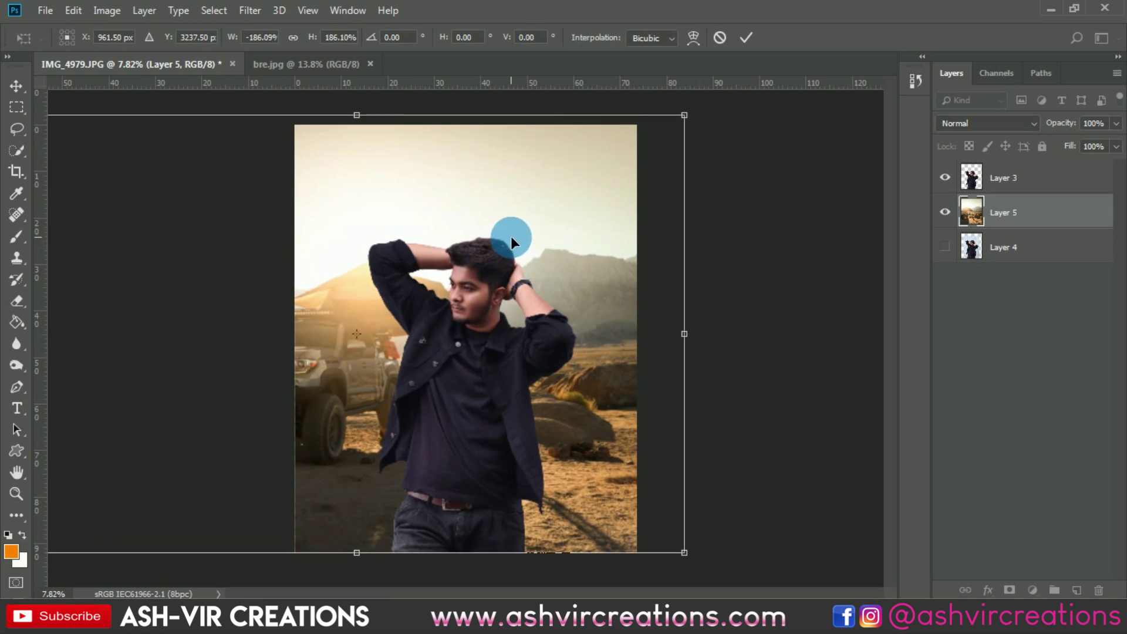
{"action": "key", "text": "ctrl+minus"}
{"action": "mouse_move", "coordinate": [523, 231]}
{"action": "left_mouse_down"}
{"action": "mouse_move", "coordinate": [534, 224]}
{"action": "mouse_move", "coordinate": [524, 225]}
{"action": "left_mouse_up"}
{"action": "key", "text": "Return"}
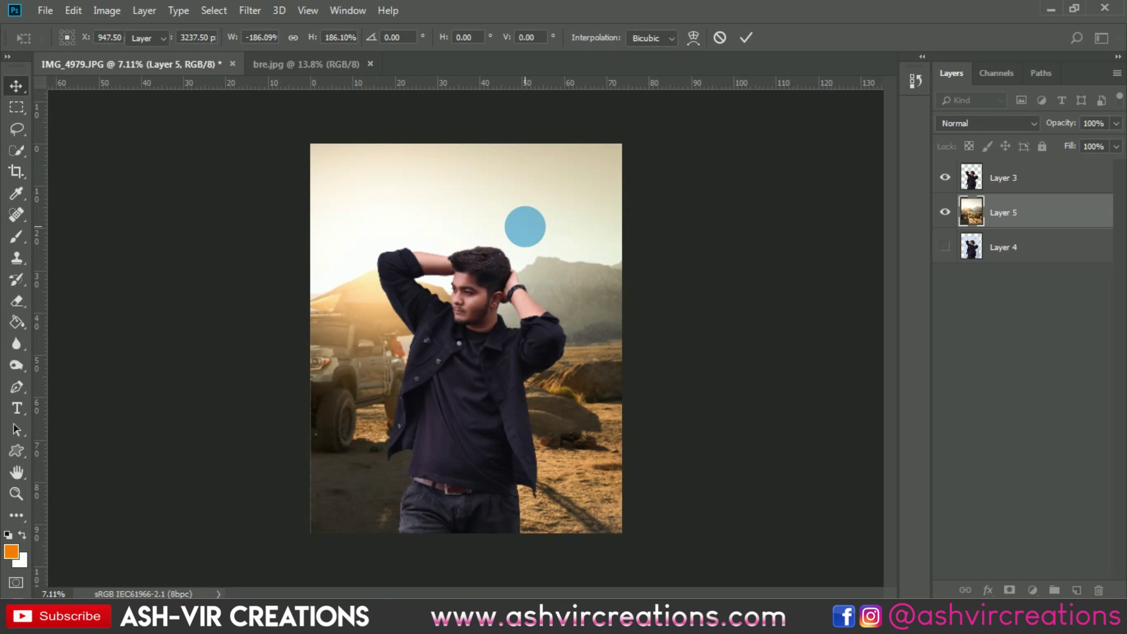
{"action": "key", "text": "ctrl+plus"}
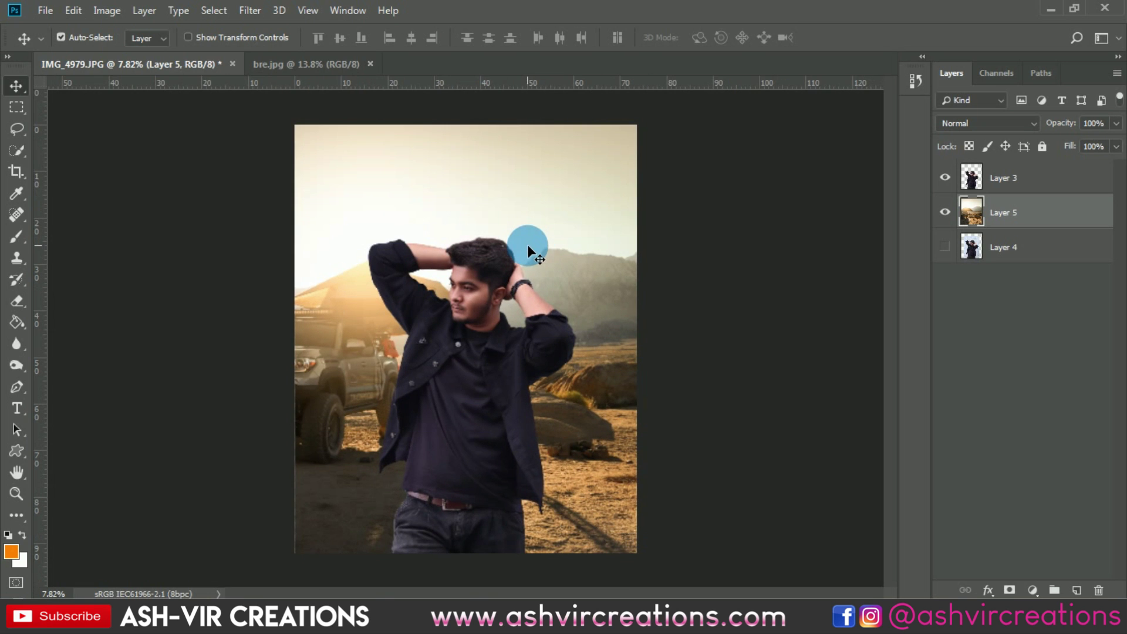
{"action": "scroll", "coordinate": [564, 297], "scroll_direction": "up", "scroll_amount": 4}
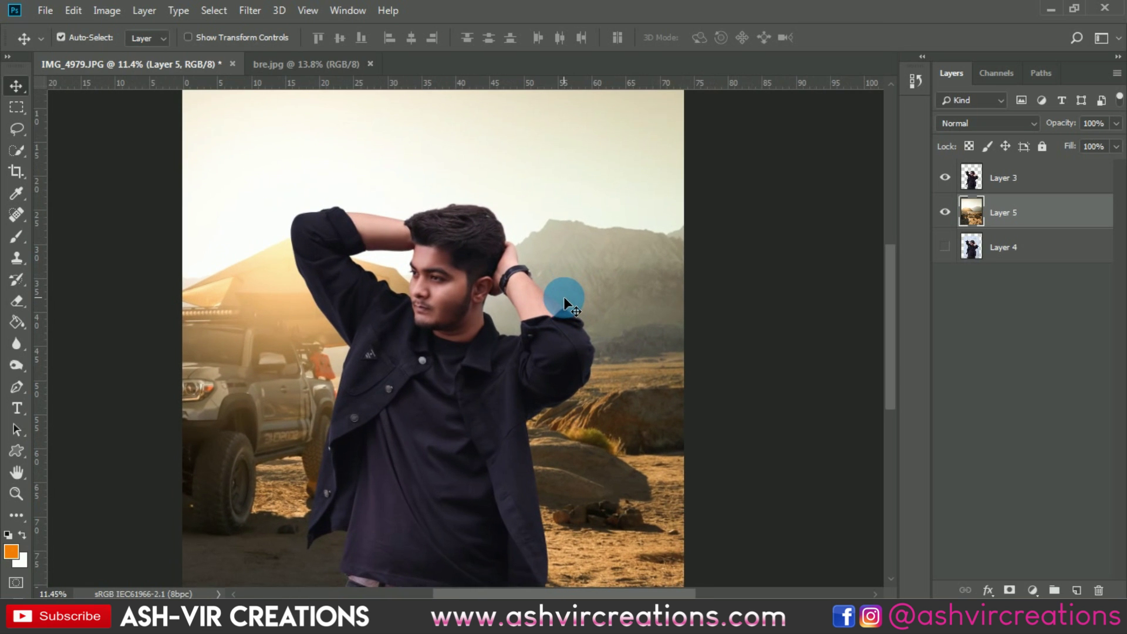
{"action": "scroll", "coordinate": [563, 297], "scroll_direction": "down", "scroll_amount": 2}
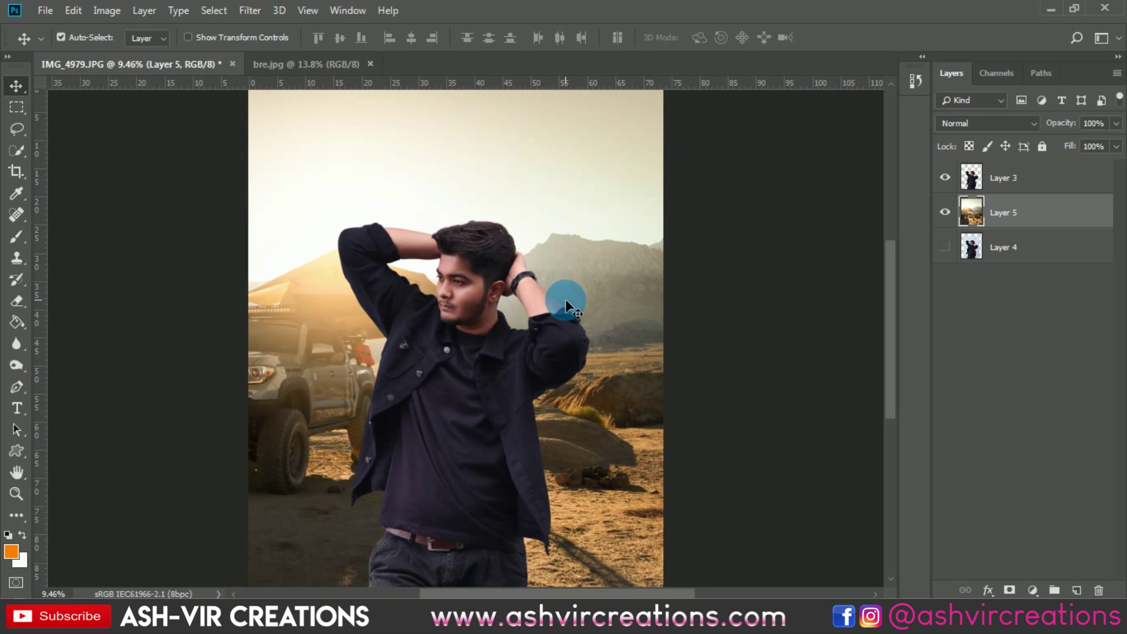
{"action": "scroll", "coordinate": [565, 299], "scroll_direction": "down", "scroll_amount": 1}
{"action": "left_click_drag", "start_coordinate": [506, 224], "coordinate": [522, 202]}
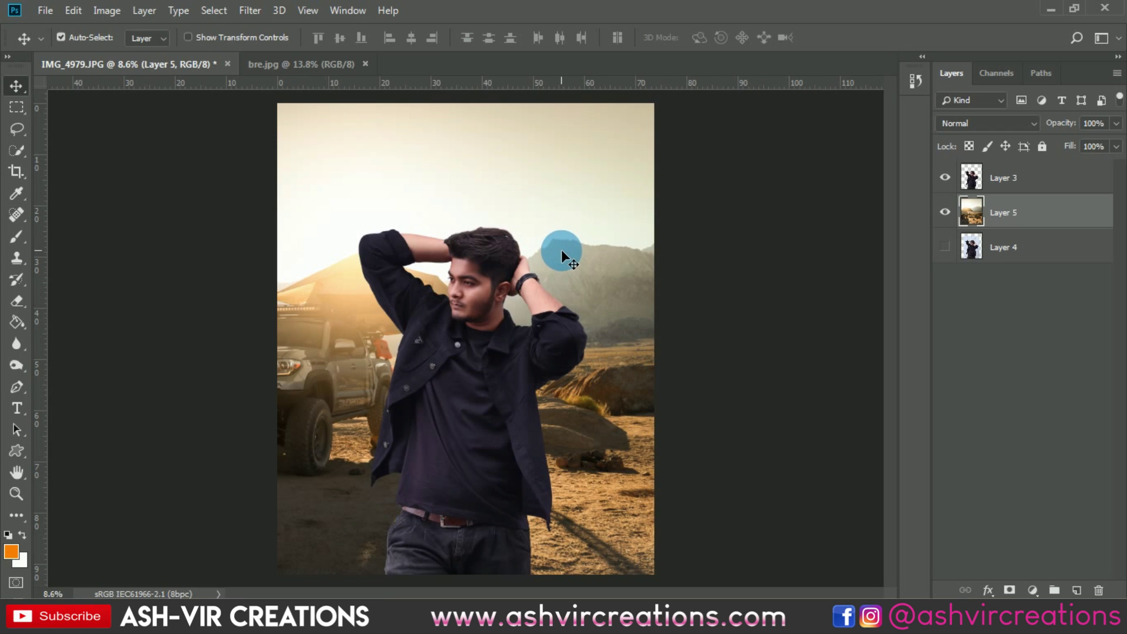
Crop the document to its current 4:5 canvas bounds, discarding the background pixels outside the frame.
{"action": "left_click", "coordinate": [26, 172]}
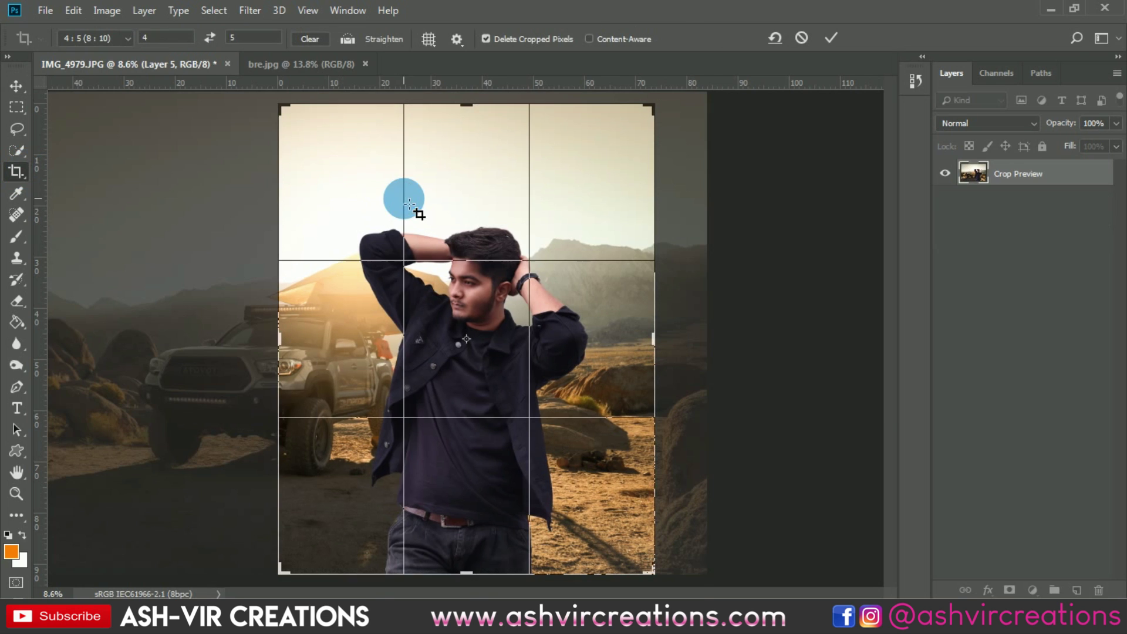
{"action": "left_click", "coordinate": [830, 40]}
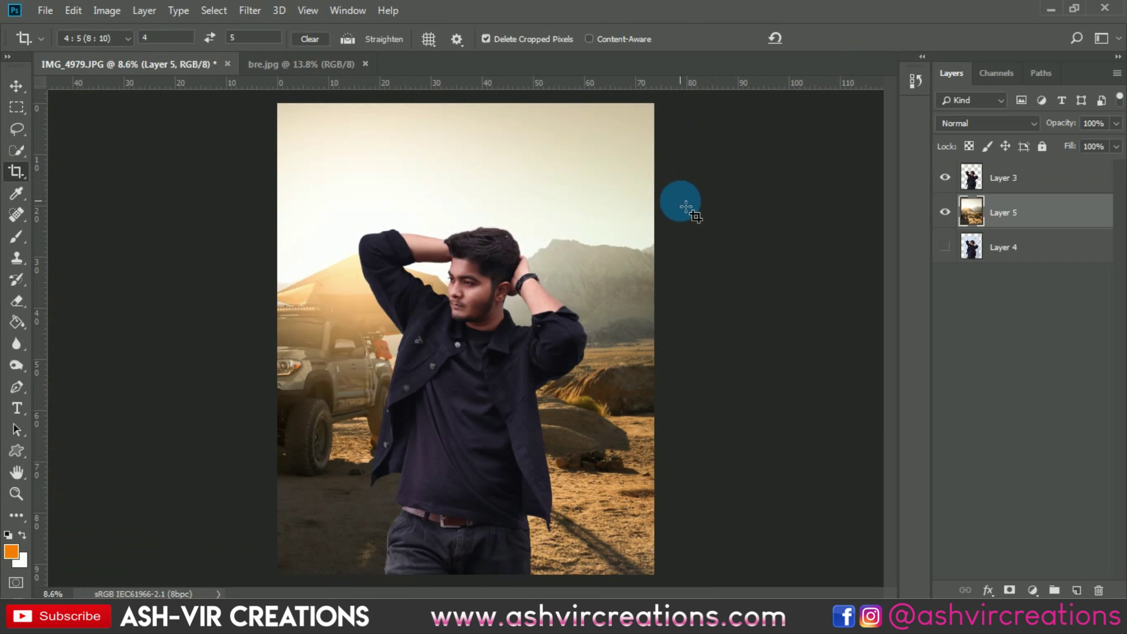
{"action": "key", "text": "v"}
{"action": "key", "text": "ctrl+minus"}
{"action": "key", "text": "ctrl+plus"}
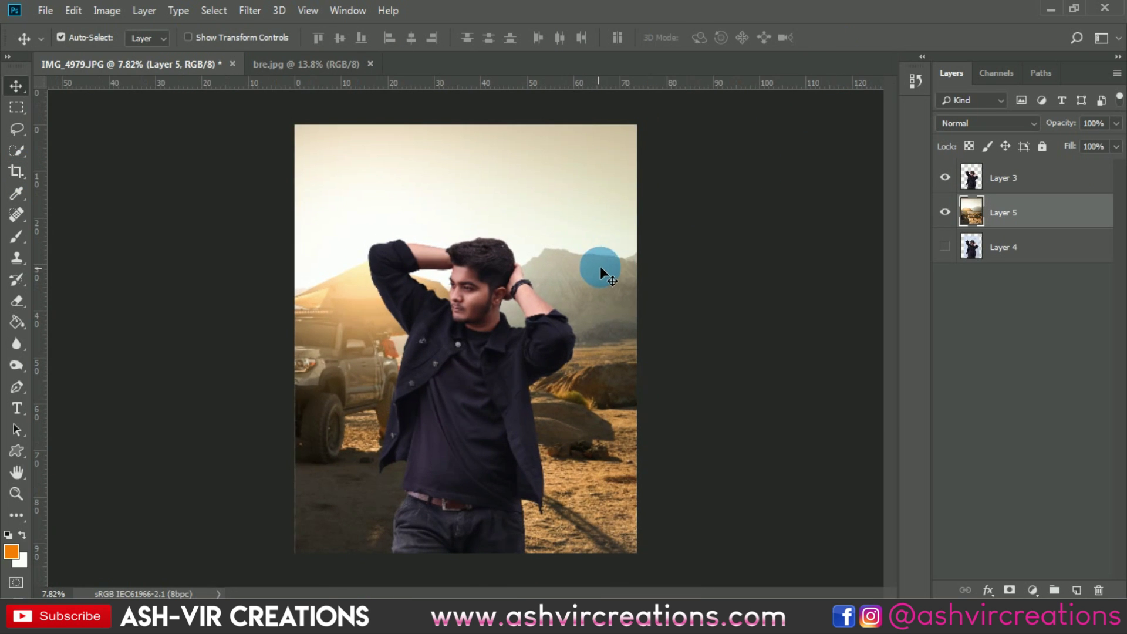
Start a Tilt-Shift blur on the desert background, centre its focus band at the image's lower edge, and narrow the upper transition zone.
{"action": "left_click", "coordinate": [247, 16]}
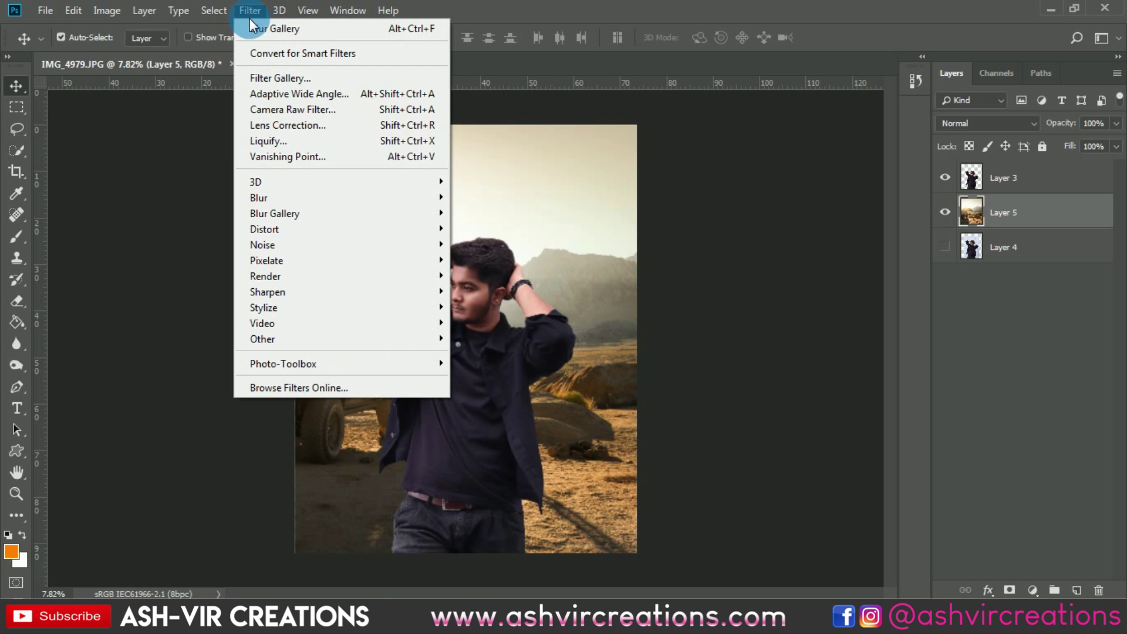
{"action": "mouse_move", "coordinate": [308, 211]}
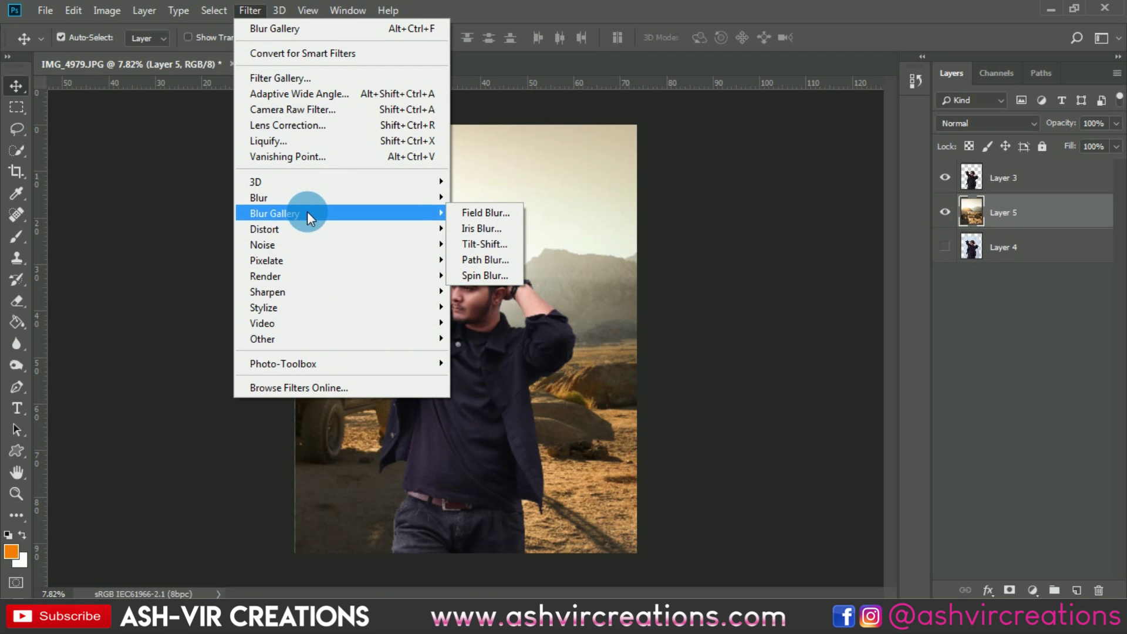
{"action": "left_click", "coordinate": [478, 245]}
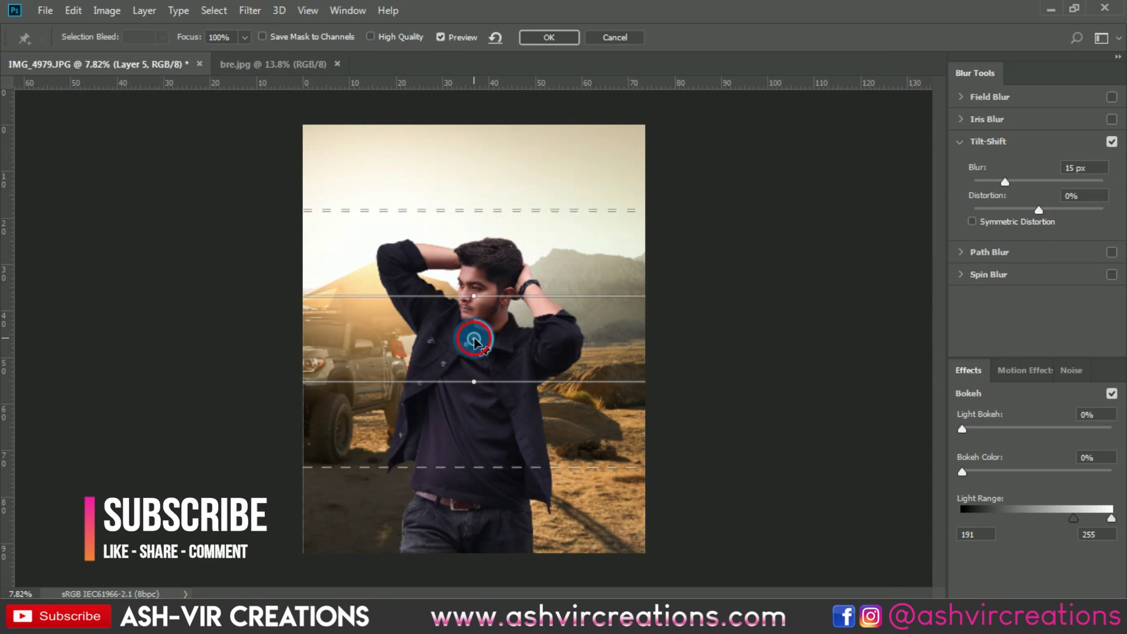
{"action": "left_click_drag", "start_coordinate": [477, 343], "coordinate": [467, 548]}
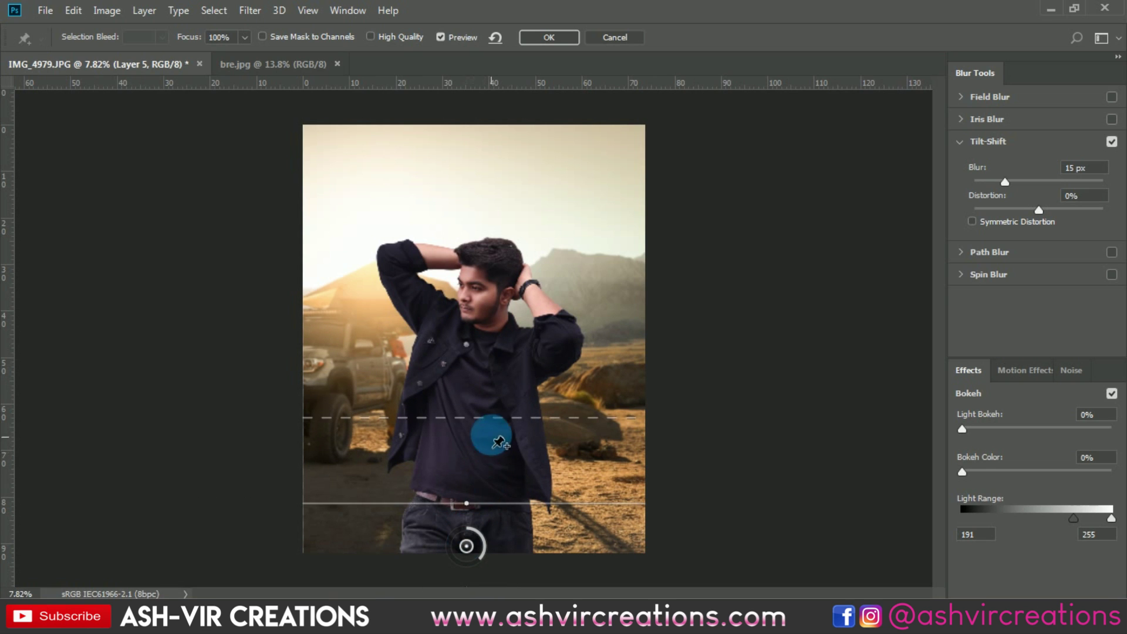
{"action": "left_click_drag", "start_coordinate": [497, 425], "coordinate": [502, 459]}
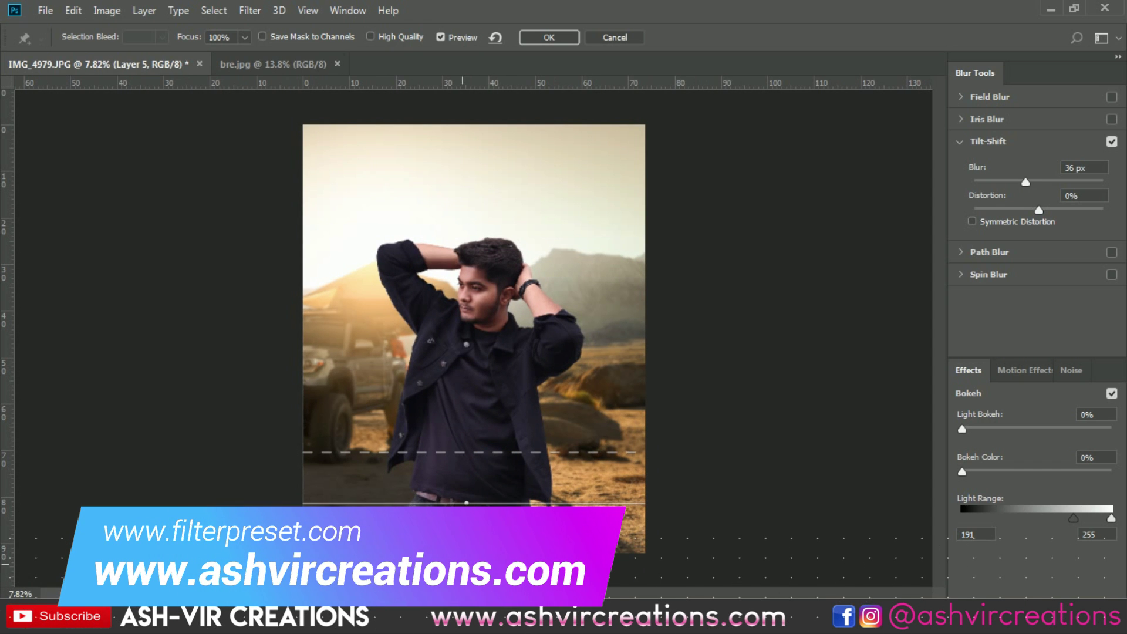
Set the Tilt-Shift blur strength to 24 px and apply it to the desert background.
{"action": "mouse_move", "coordinate": [449, 554]}
{"action": "left_mouse_down"}
{"action": "mouse_move", "coordinate": [464, 568]}
{"action": "mouse_move", "coordinate": [485, 563]}
{"action": "mouse_move", "coordinate": [463, 565]}
{"action": "left_mouse_up"}
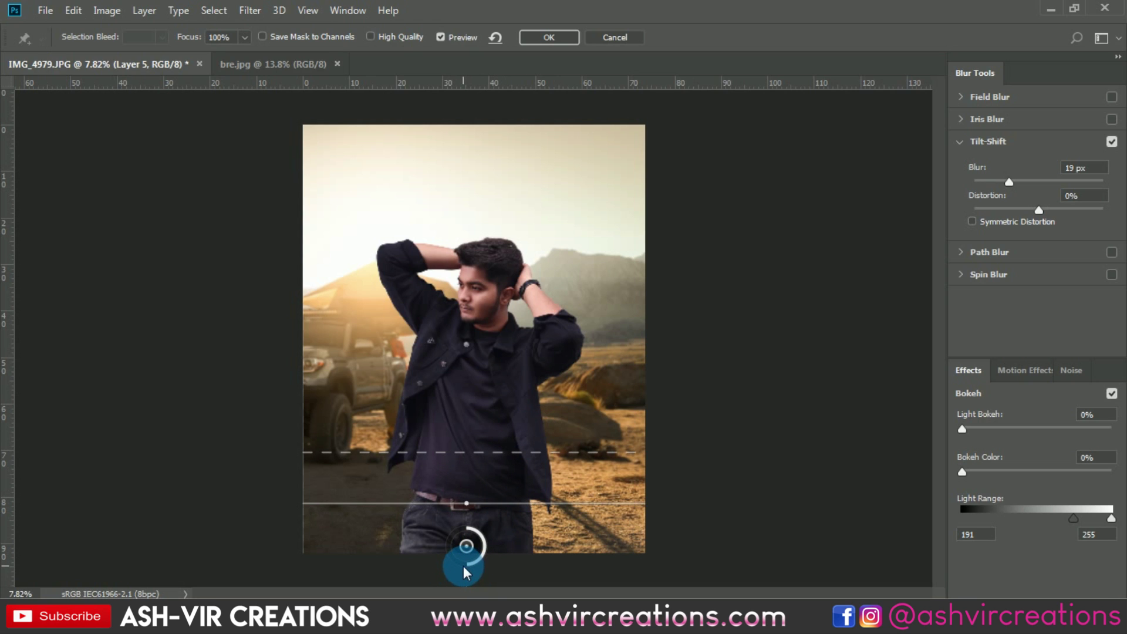
{"action": "left_click_drag", "start_coordinate": [466, 569], "coordinate": [463, 565]}
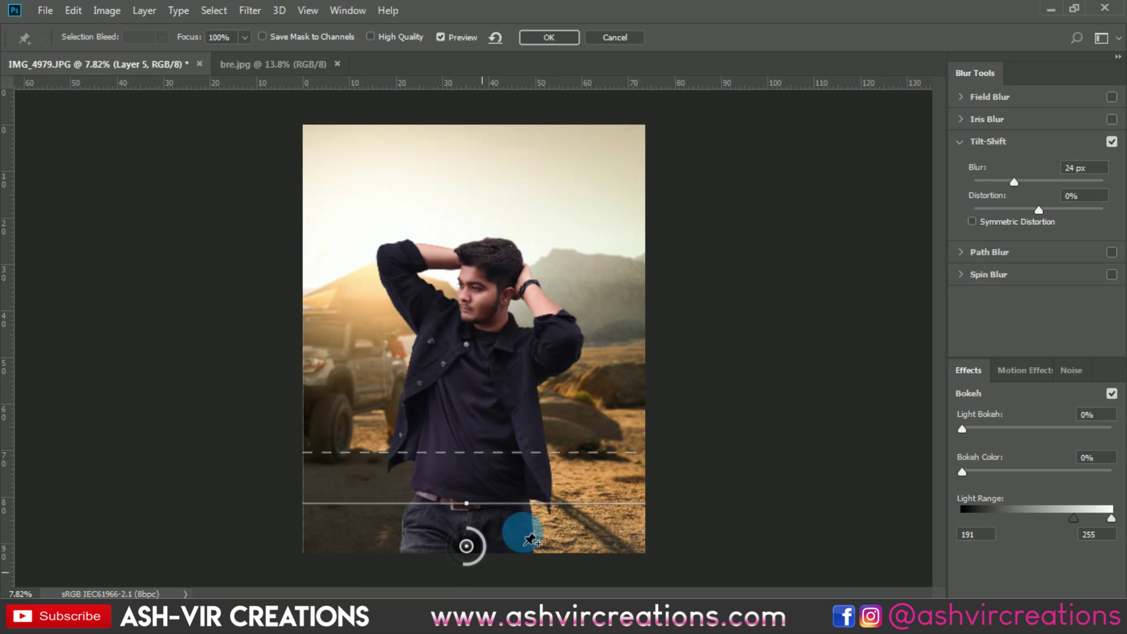
{"action": "left_click", "coordinate": [552, 38]}
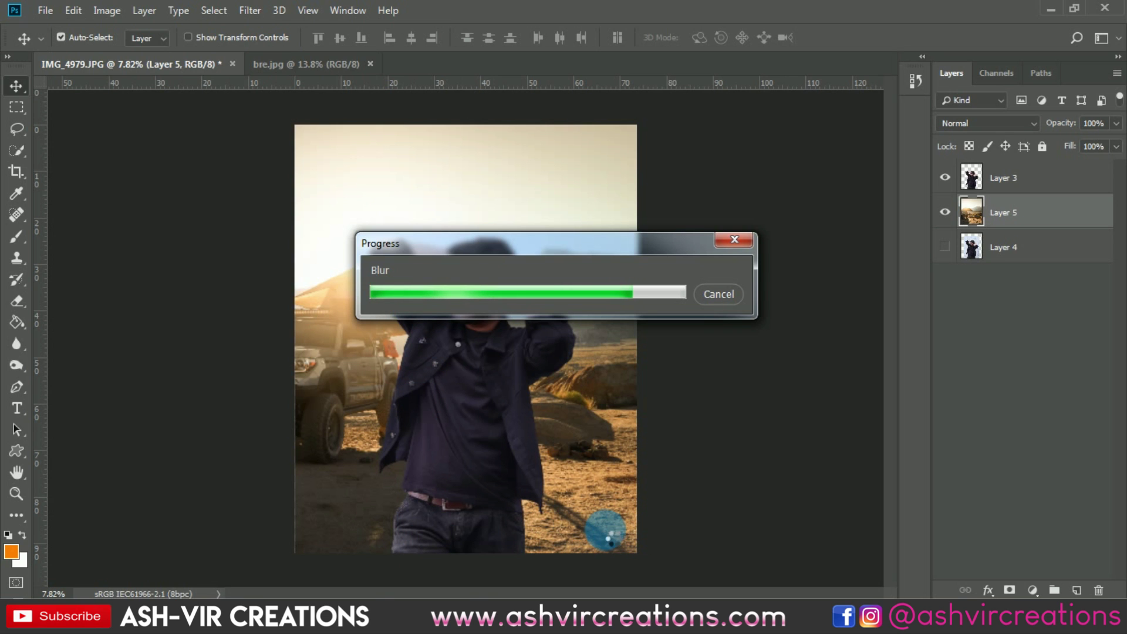
{"action": "scroll", "coordinate": [595, 507], "scroll_direction": "up", "scroll_amount": 2}
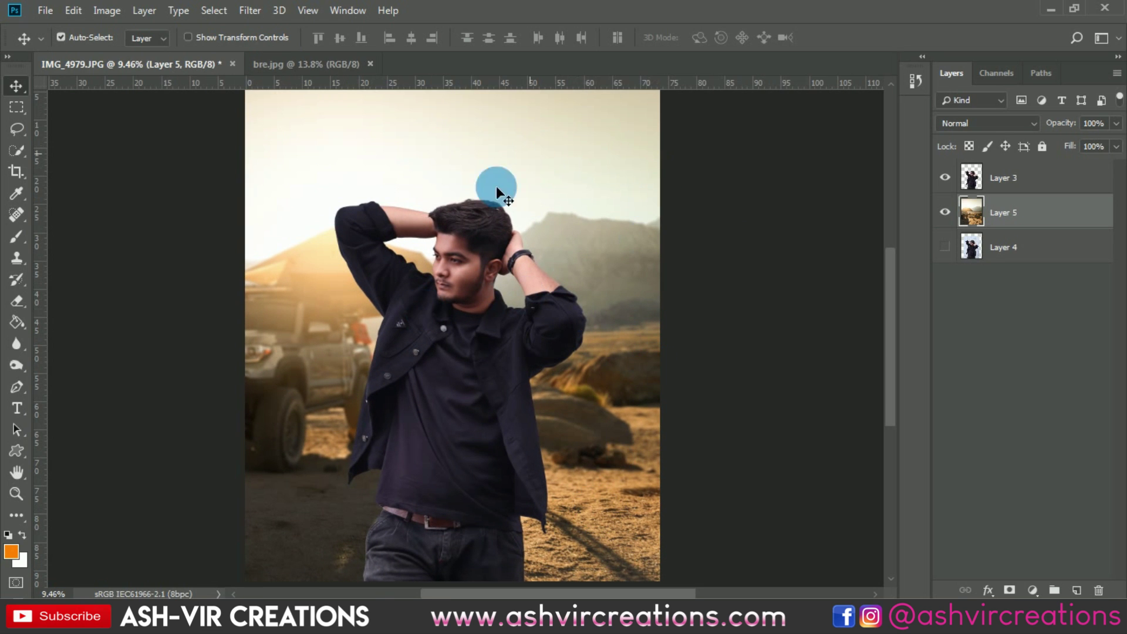
{"action": "scroll", "coordinate": [372, 259], "scroll_direction": "up", "scroll_amount": 2}
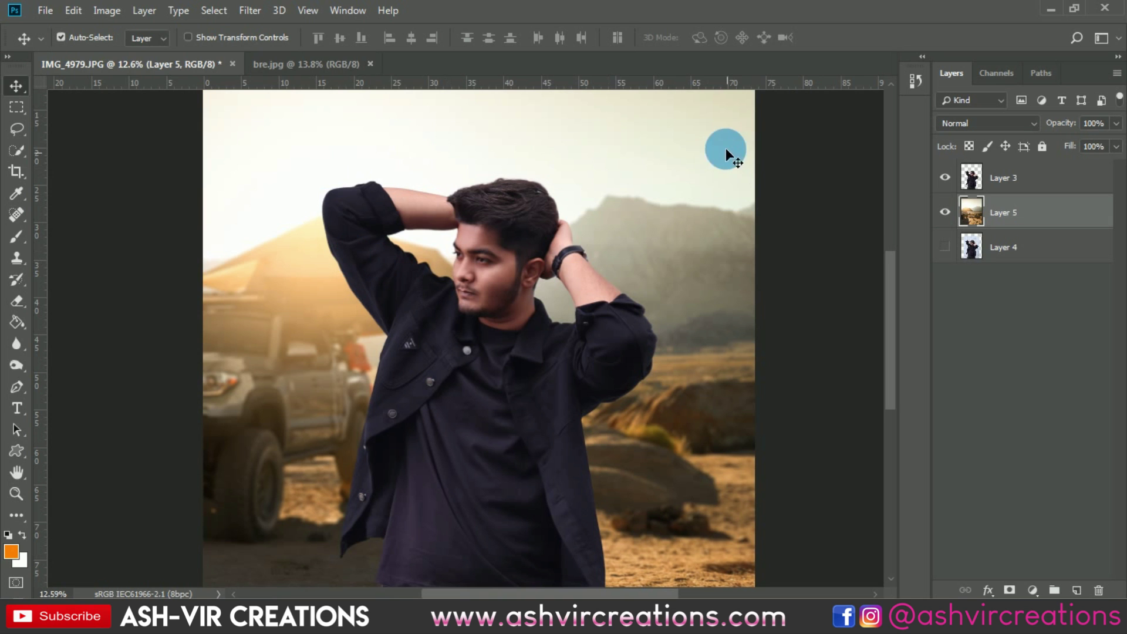
{"action": "scroll", "coordinate": [587, 402], "scroll_direction": "down", "scroll_amount": 3}
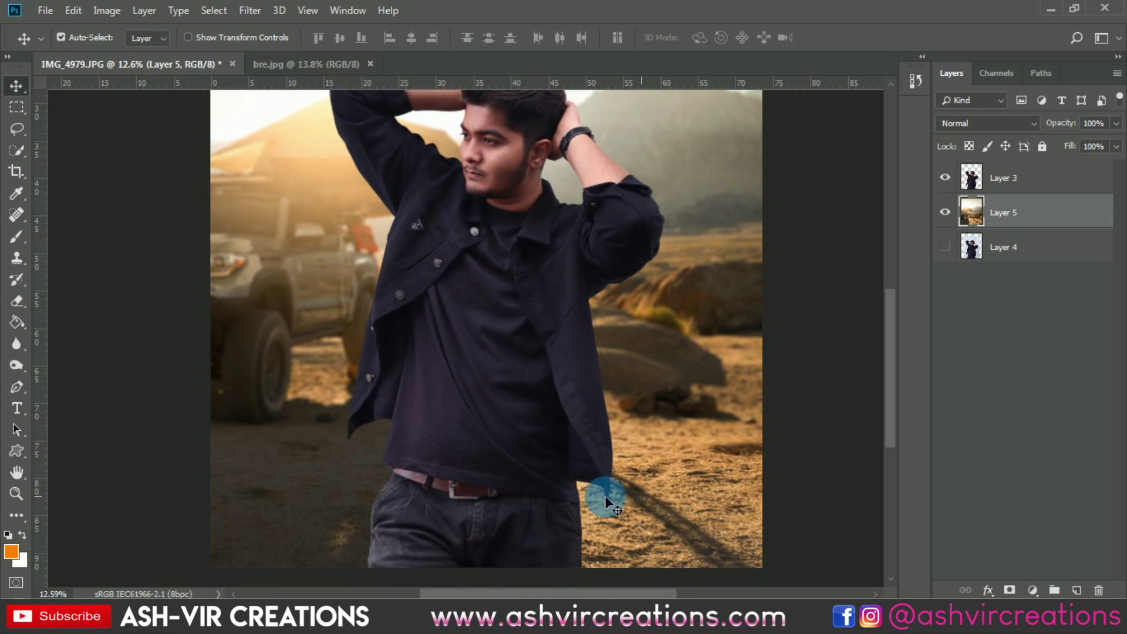
{"action": "scroll", "coordinate": [399, 515], "scroll_direction": "up", "scroll_amount": 2}
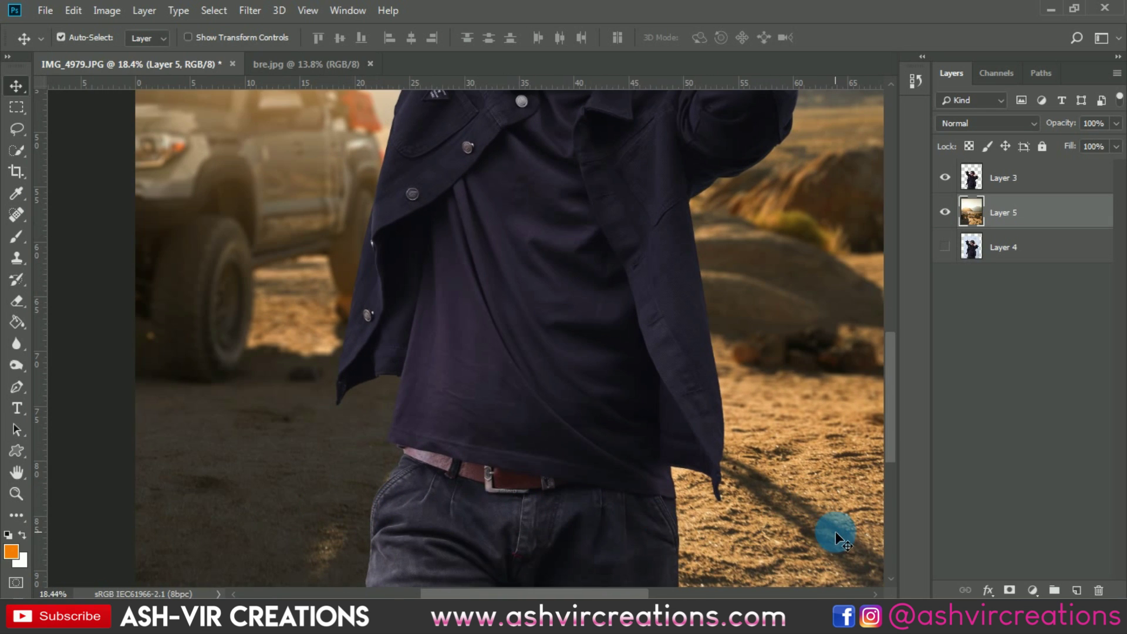
{"action": "scroll", "coordinate": [541, 334], "scroll_direction": "down", "scroll_amount": 2}
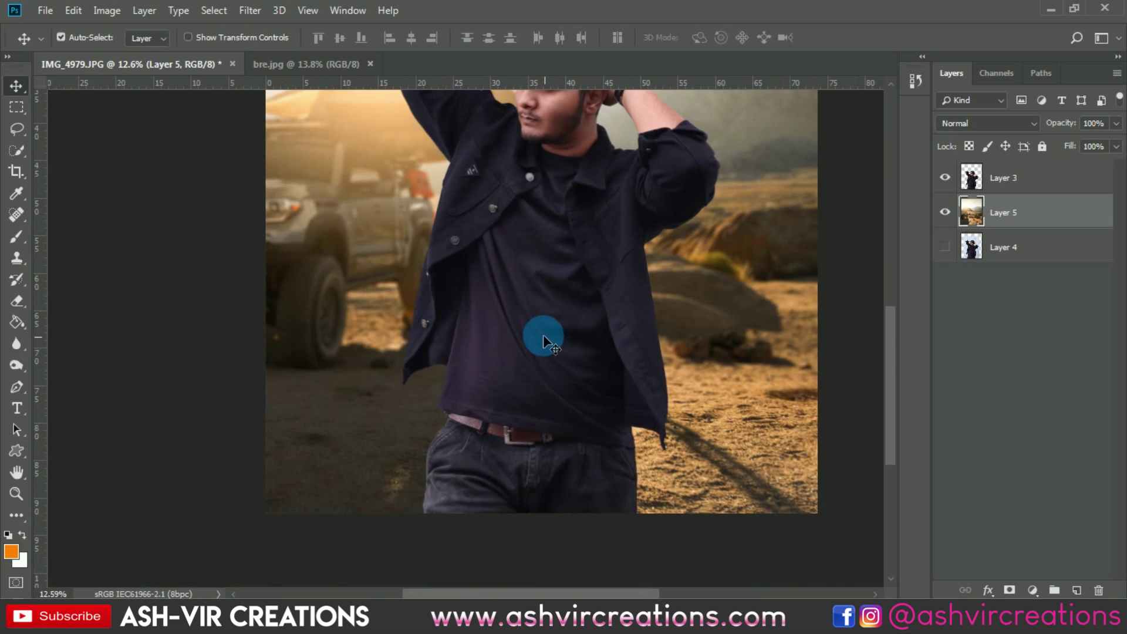
Open Levels for the cut-out man's layer and set the input levels to 4, 1.21 and 244.
{"action": "right_click", "coordinate": [454, 378]}
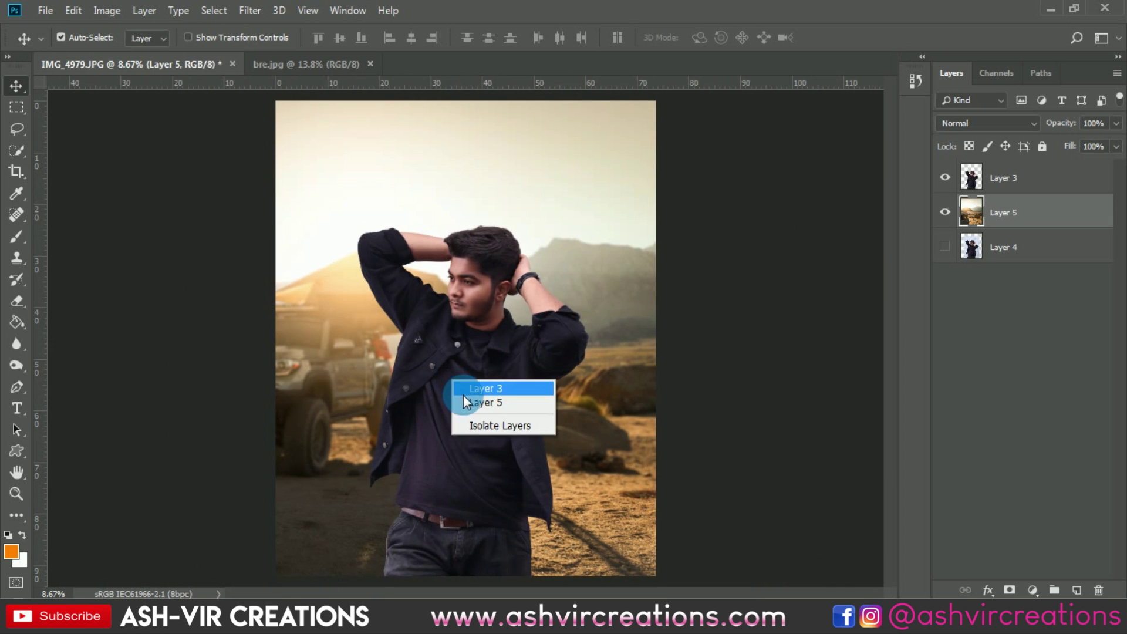
{"action": "left_click", "coordinate": [463, 389]}
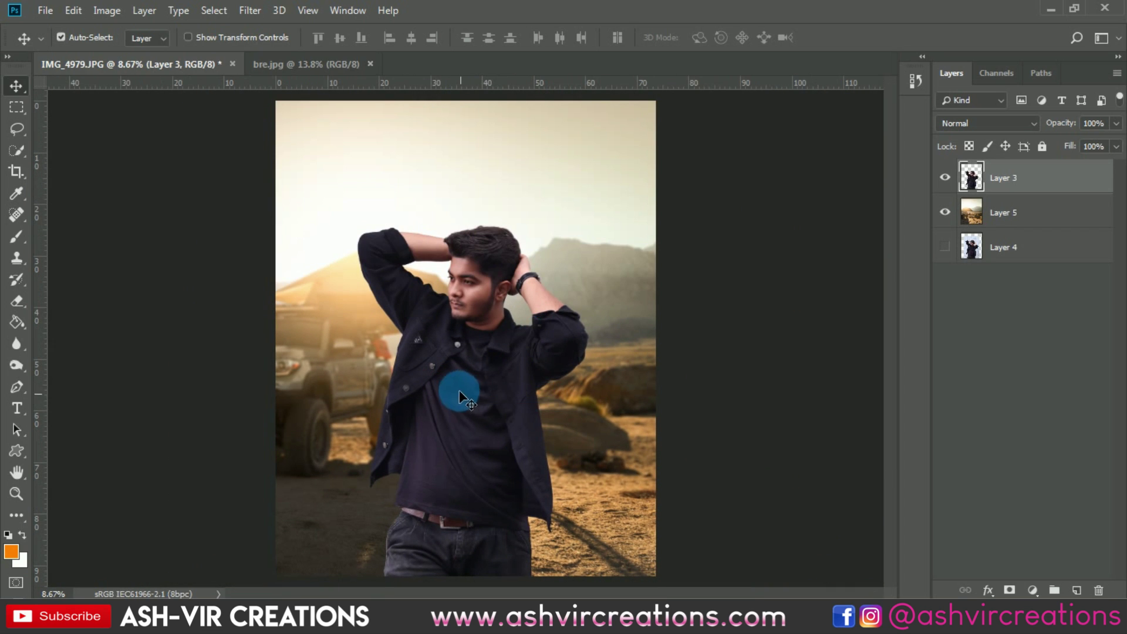
{"action": "scroll", "coordinate": [460, 377], "scroll_direction": "up", "scroll_amount": 1}
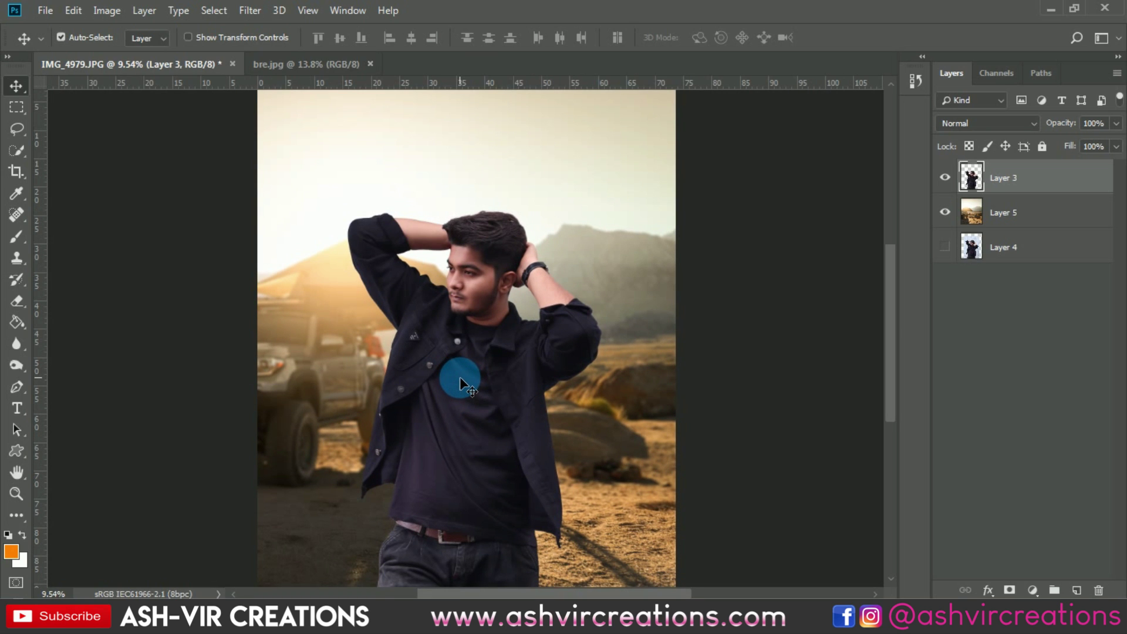
{"action": "scroll", "coordinate": [460, 378], "scroll_direction": "down", "scroll_amount": 1}
{"action": "right_click", "coordinate": [460, 379]}
{"action": "left_click", "coordinate": [482, 389]}
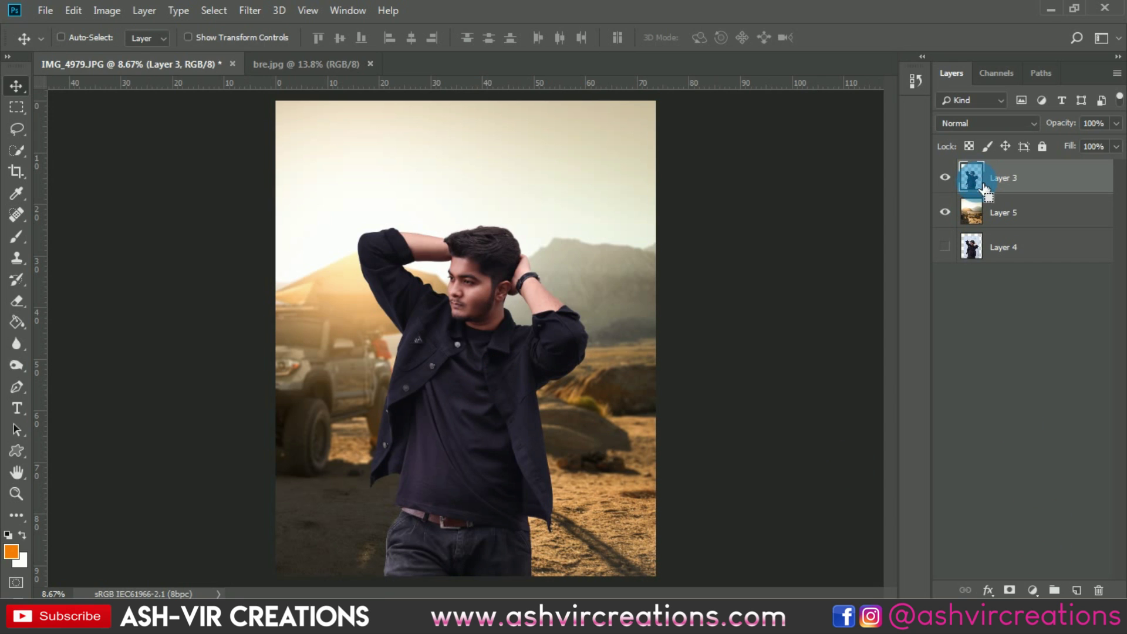
{"action": "key", "text": "ctrl+l"}
{"action": "left_click", "coordinate": [490, 298]}
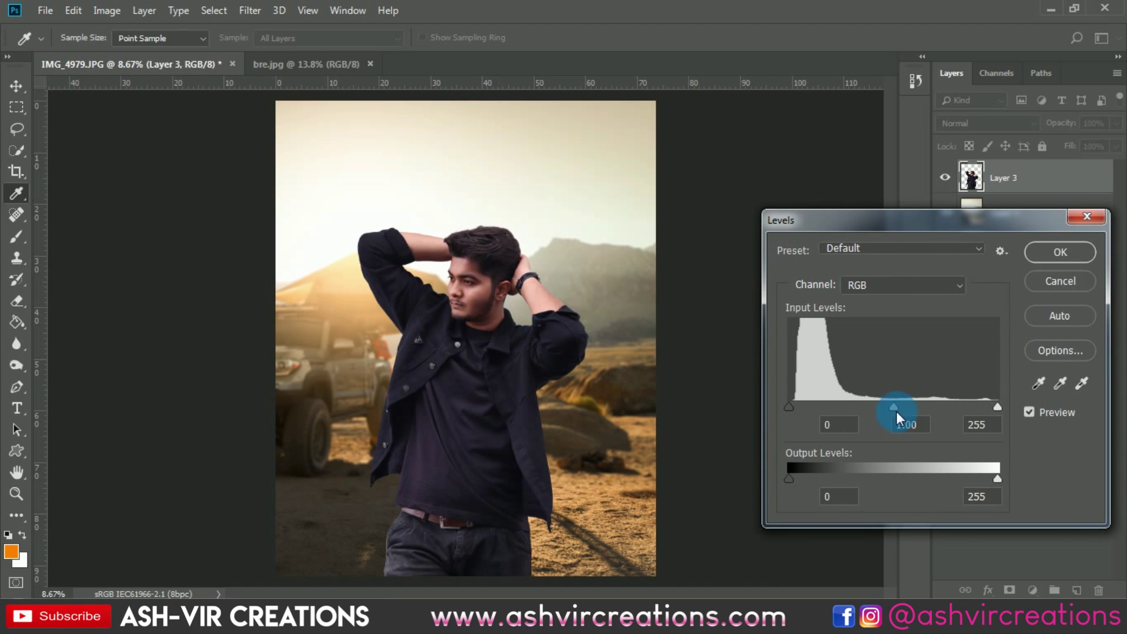
{"action": "left_click_drag", "start_coordinate": [791, 404], "coordinate": [794, 404]}
{"action": "mouse_move", "coordinate": [894, 407]}
{"action": "left_mouse_down"}
{"action": "mouse_move", "coordinate": [854, 410]}
{"action": "mouse_move", "coordinate": [888, 412]}
{"action": "left_mouse_up"}
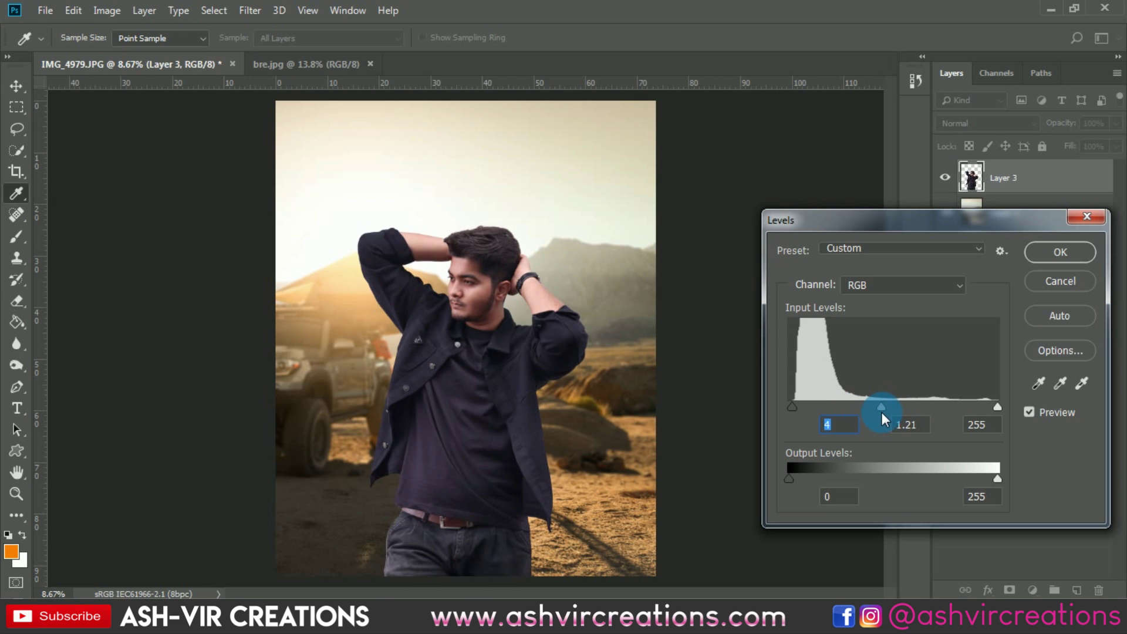
{"action": "left_click", "coordinate": [881, 412]}
{"action": "mouse_move", "coordinate": [997, 408]}
{"action": "left_mouse_down"}
{"action": "mouse_move", "coordinate": [977, 406]}
{"action": "mouse_move", "coordinate": [988, 405]}
{"action": "left_mouse_up"}
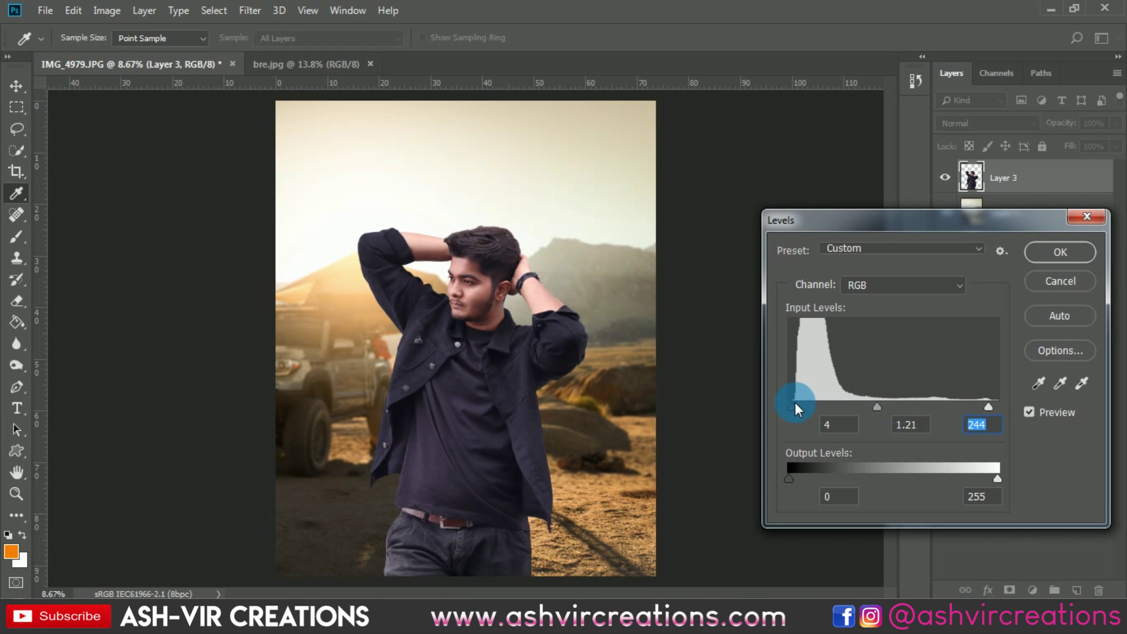
Raise the Levels black input to 7, compare the man with the preview off and on, and apply the adjustment.
{"action": "left_click_drag", "start_coordinate": [795, 402], "coordinate": [795, 404]}
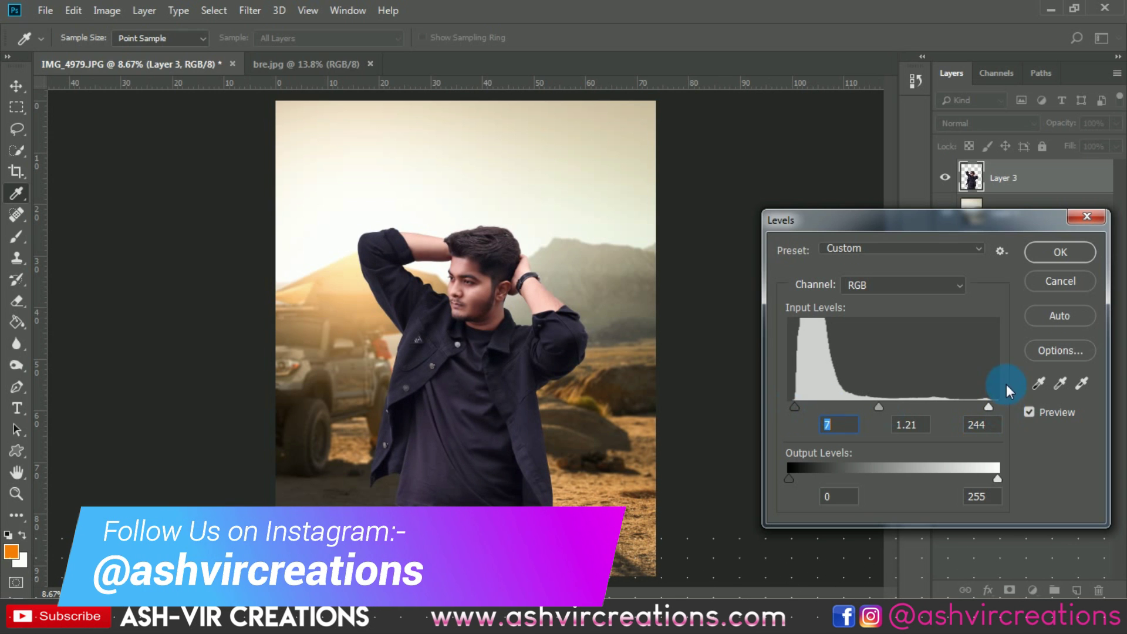
{"action": "left_click", "coordinate": [1027, 407]}
{"action": "left_click", "coordinate": [1026, 408]}
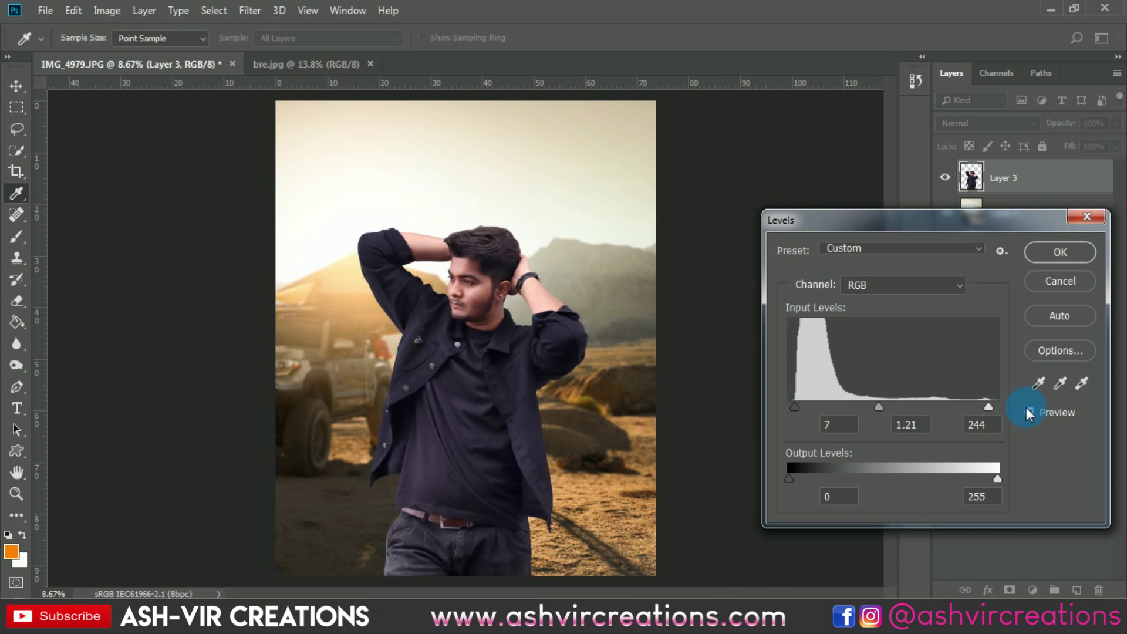
{"action": "left_click", "coordinate": [1026, 407]}
{"action": "left_click", "coordinate": [1026, 407]}
{"action": "left_click", "coordinate": [1026, 408]}
{"action": "left_click", "coordinate": [1026, 407]}
{"action": "left_click", "coordinate": [1054, 253]}
{"action": "key", "text": "v"}
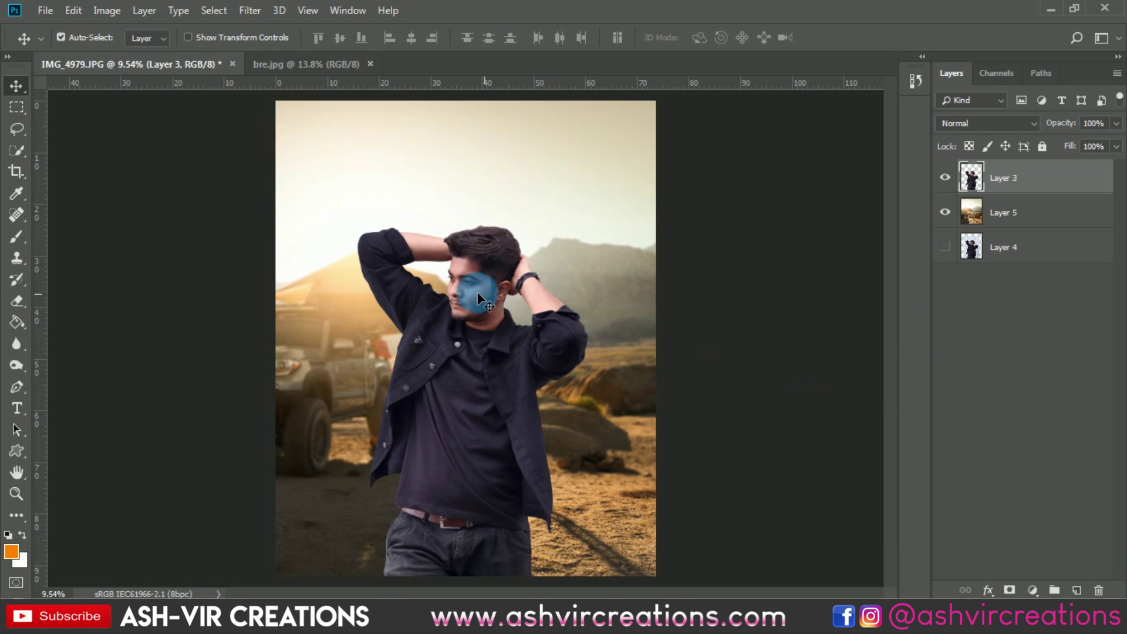
Soften the cut-out edge along the man's trouser leg using the Blur tool with a 50 px Soft Round brush at 100% strength.
{"action": "scroll", "coordinate": [415, 372], "scroll_direction": "up", "scroll_amount": 2}
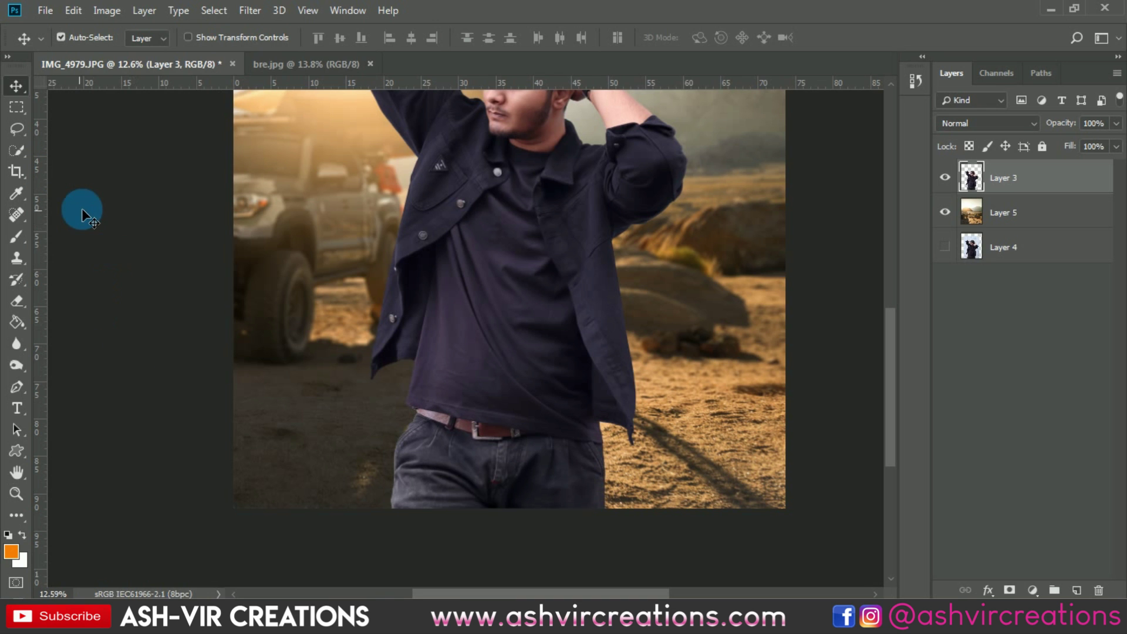
{"action": "scroll", "coordinate": [392, 451], "scroll_direction": "up", "scroll_amount": 3}
{"action": "scroll", "coordinate": [402, 456], "scroll_direction": "up", "scroll_amount": 1}
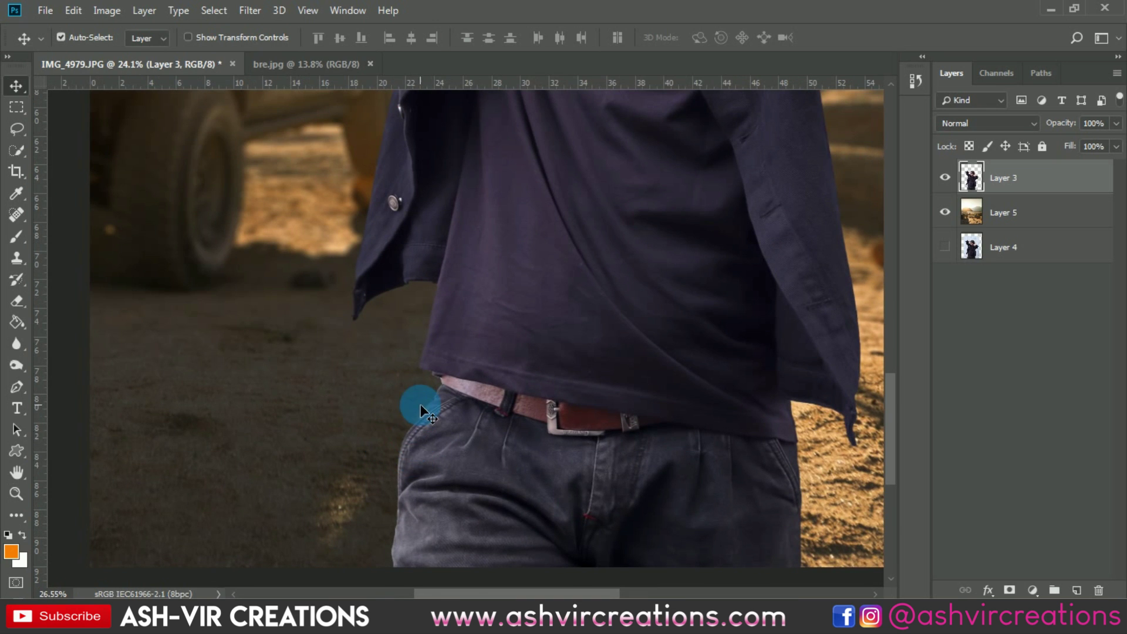
{"action": "scroll", "coordinate": [421, 404], "scroll_direction": "up", "scroll_amount": 2}
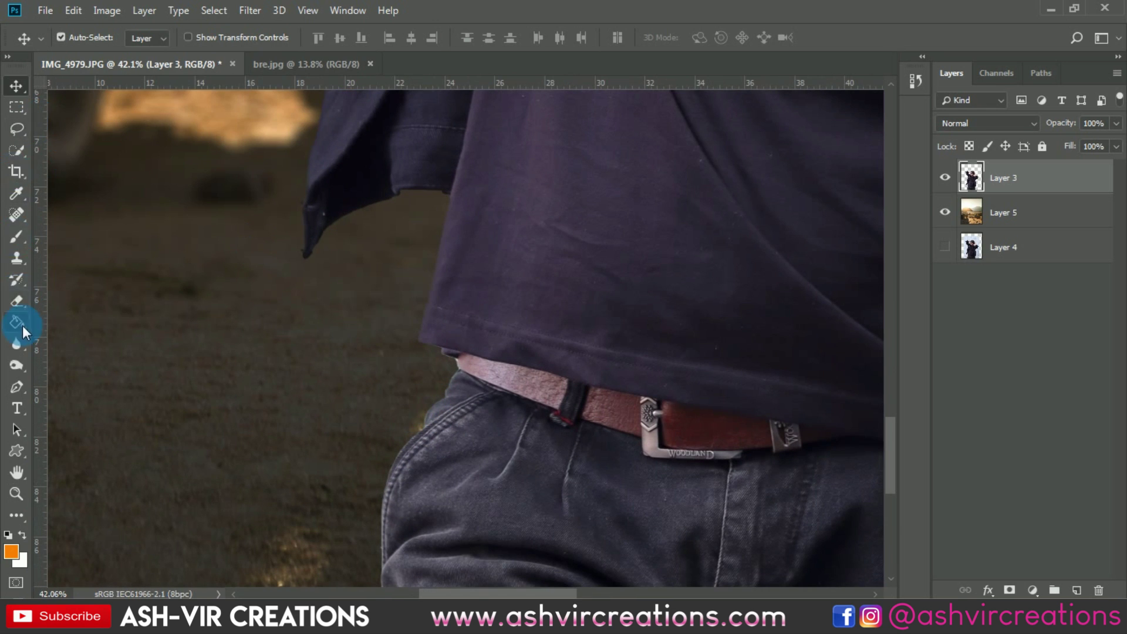
{"action": "left_click_drag", "start_coordinate": [13, 340], "coordinate": [76, 348]}
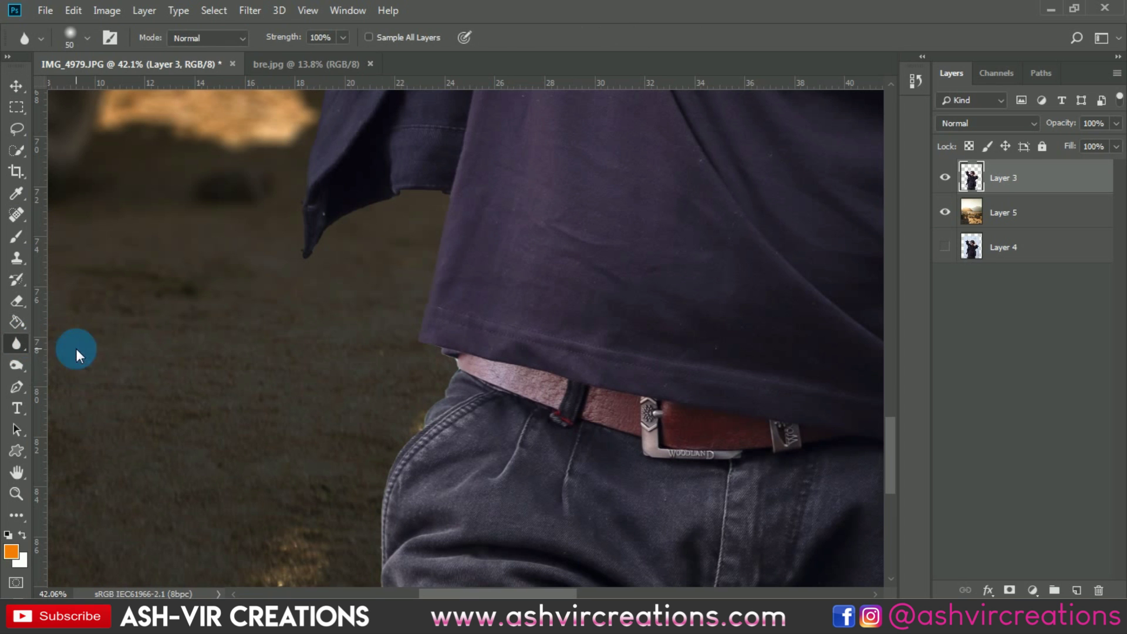
{"action": "right_click", "coordinate": [324, 383]}
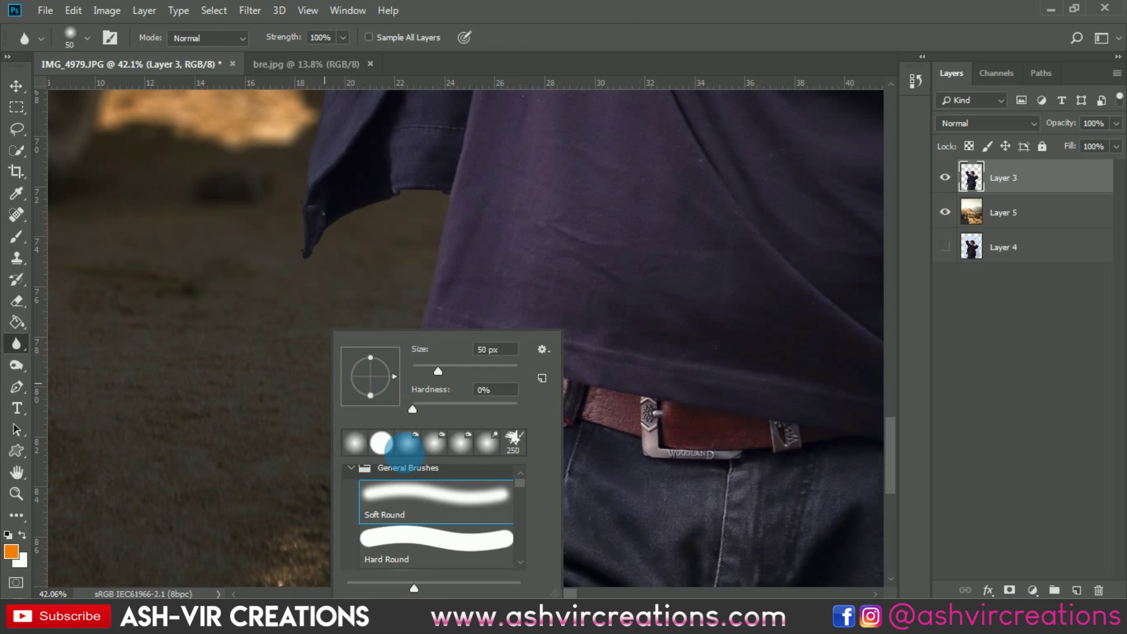
{"action": "double_click", "coordinate": [412, 493]}
{"action": "left_click_drag", "start_coordinate": [403, 432], "coordinate": [398, 100]}
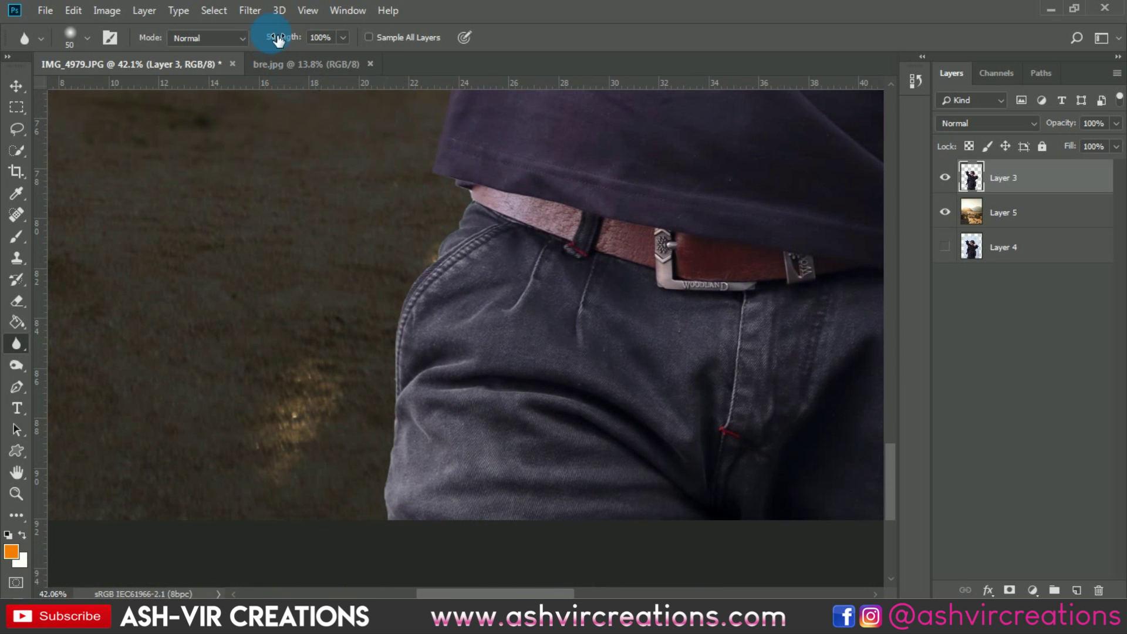
{"action": "scroll", "coordinate": [383, 408], "scroll_direction": "up", "scroll_amount": 2}
{"action": "scroll", "coordinate": [383, 536], "scroll_direction": "up", "scroll_amount": 2}
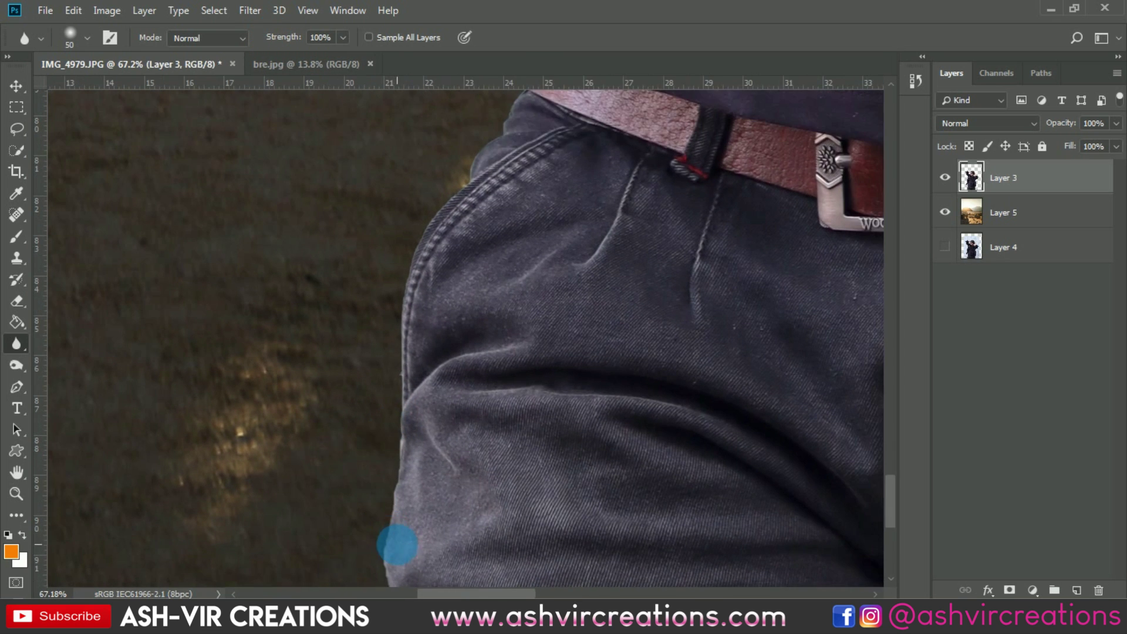
{"action": "left_click_drag", "start_coordinate": [395, 541], "coordinate": [424, 433]}
{"action": "mouse_move", "coordinate": [418, 510]}
{"action": "left_mouse_down"}
{"action": "mouse_move", "coordinate": [402, 452]}
{"action": "mouse_move", "coordinate": [432, 401]}
{"action": "left_mouse_up"}
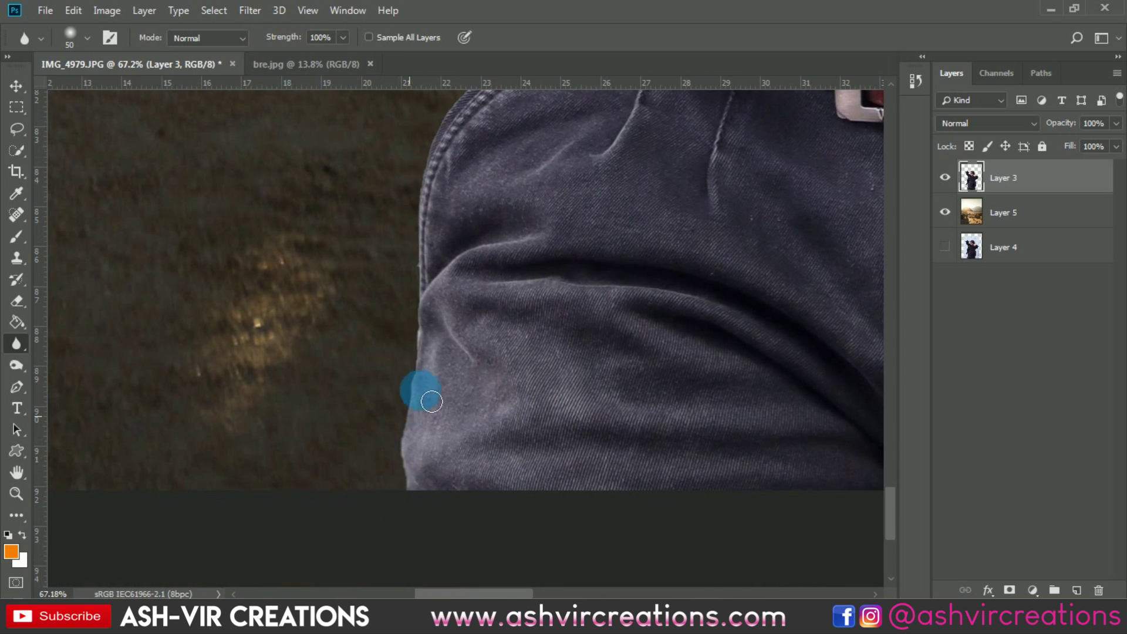
{"action": "mouse_move", "coordinate": [421, 363]}
{"action": "left_mouse_down"}
{"action": "mouse_move", "coordinate": [445, 270]}
{"action": "mouse_move", "coordinate": [498, 436]}
{"action": "mouse_move", "coordinate": [502, 315]}
{"action": "mouse_move", "coordinate": [479, 364]}
{"action": "mouse_move", "coordinate": [479, 338]}
{"action": "mouse_move", "coordinate": [508, 269]}
{"action": "mouse_move", "coordinate": [493, 300]}
{"action": "mouse_move", "coordinate": [602, 164]}
{"action": "mouse_move", "coordinate": [536, 266]}
{"action": "mouse_move", "coordinate": [599, 220]}
{"action": "mouse_move", "coordinate": [482, 258]}
{"action": "mouse_move", "coordinate": [691, 445]}
{"action": "mouse_move", "coordinate": [744, 418]}
{"action": "mouse_move", "coordinate": [472, 404]}
{"action": "mouse_move", "coordinate": [360, 383]}
{"action": "mouse_move", "coordinate": [486, 415]}
{"action": "mouse_move", "coordinate": [418, 379]}
{"action": "left_mouse_up"}
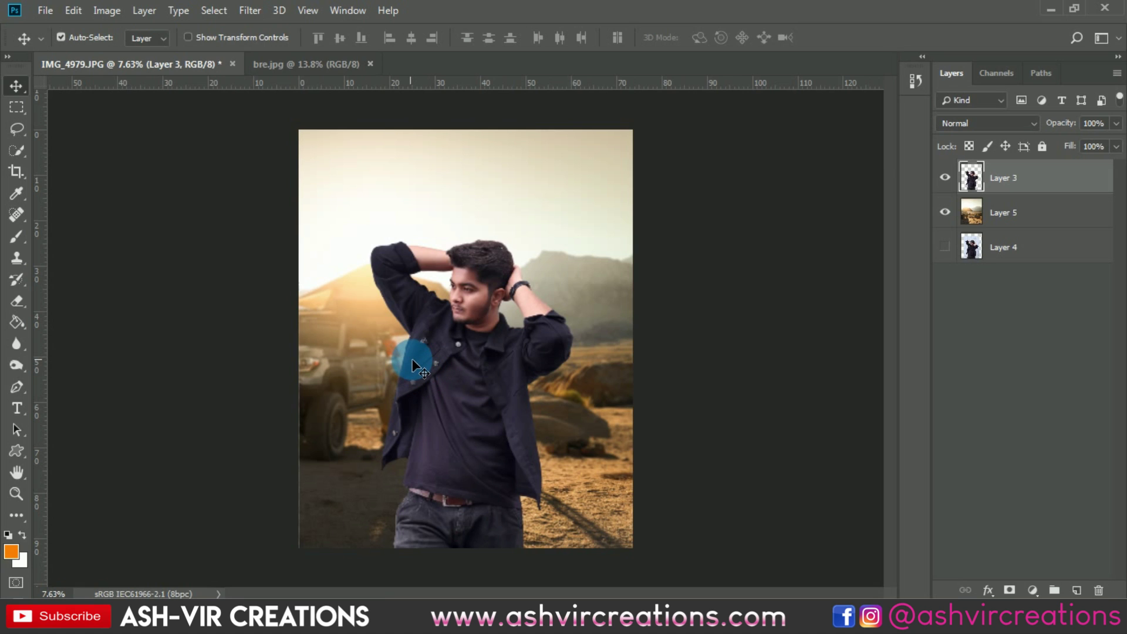
{"action": "right_click", "coordinate": [418, 367]}
{"action": "left_click", "coordinate": [423, 371]}
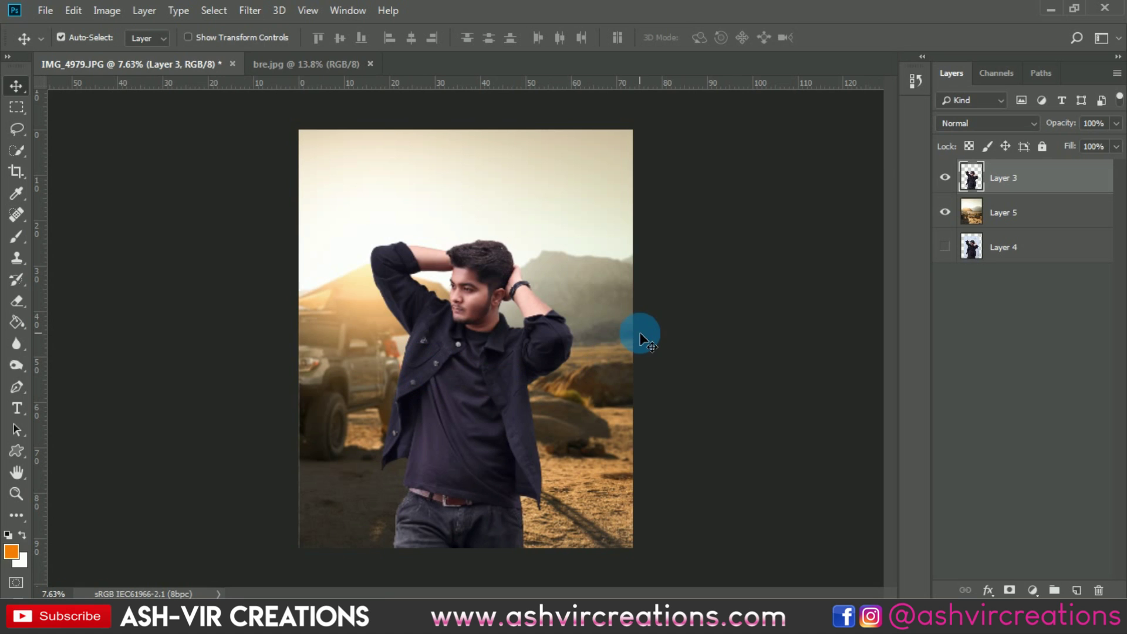
{"action": "scroll", "coordinate": [638, 335], "scroll_direction": "up", "scroll_amount": 1}
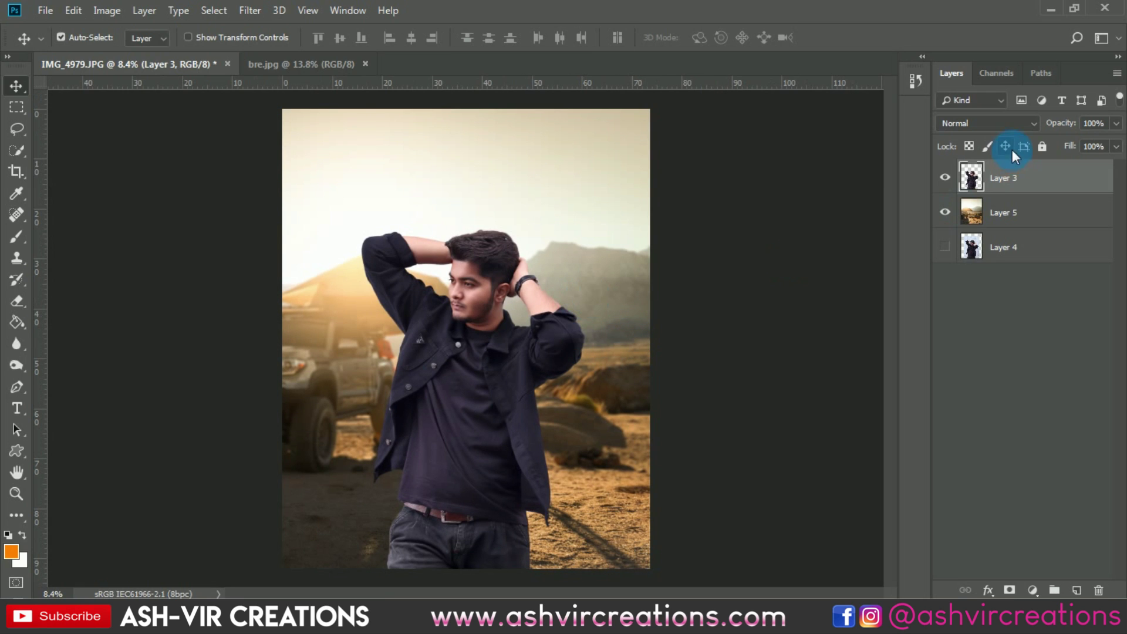
{"action": "left_click_drag", "start_coordinate": [315, 105], "coordinate": [884, 188]}
Add a black (#000000) Solid Color fill layer above the cut-out man's layer.
{"action": "left_click", "coordinate": [1033, 590]}
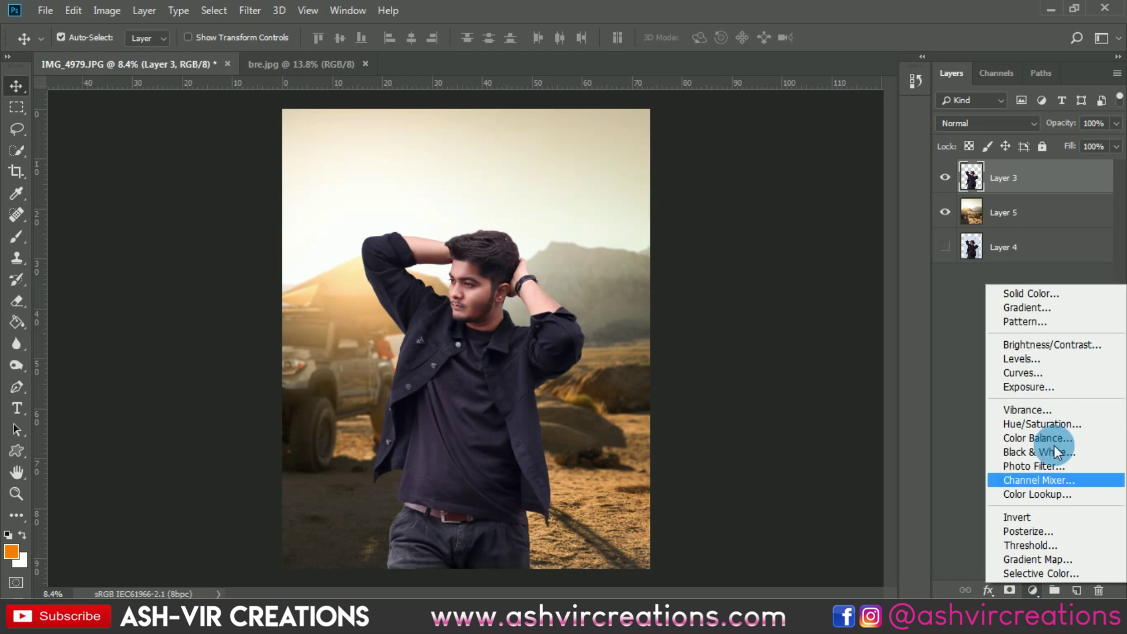
{"action": "left_click", "coordinate": [1027, 295]}
{"action": "left_click_drag", "start_coordinate": [756, 401], "coordinate": [652, 474]}
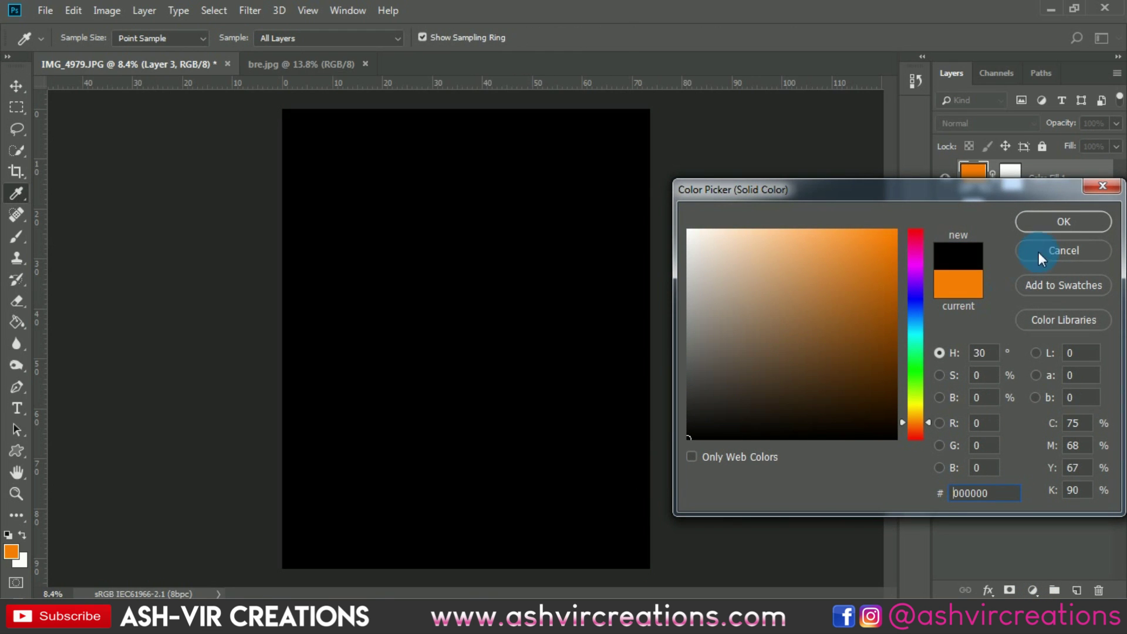
{"action": "left_click", "coordinate": [1055, 229]}
{"action": "key", "text": "v"}
Paint black on the fill layer's mask with a 4500 px soft brush to reveal the man and the bright area around him.
{"action": "left_click", "coordinate": [1018, 183]}
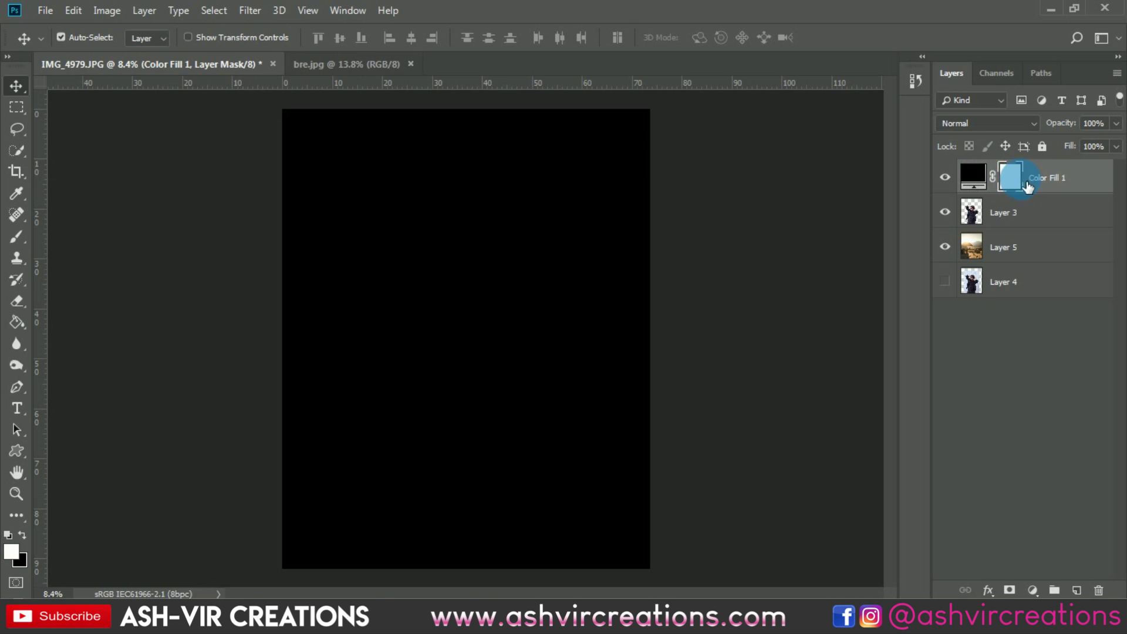
{"action": "left_click", "coordinate": [16, 237]}
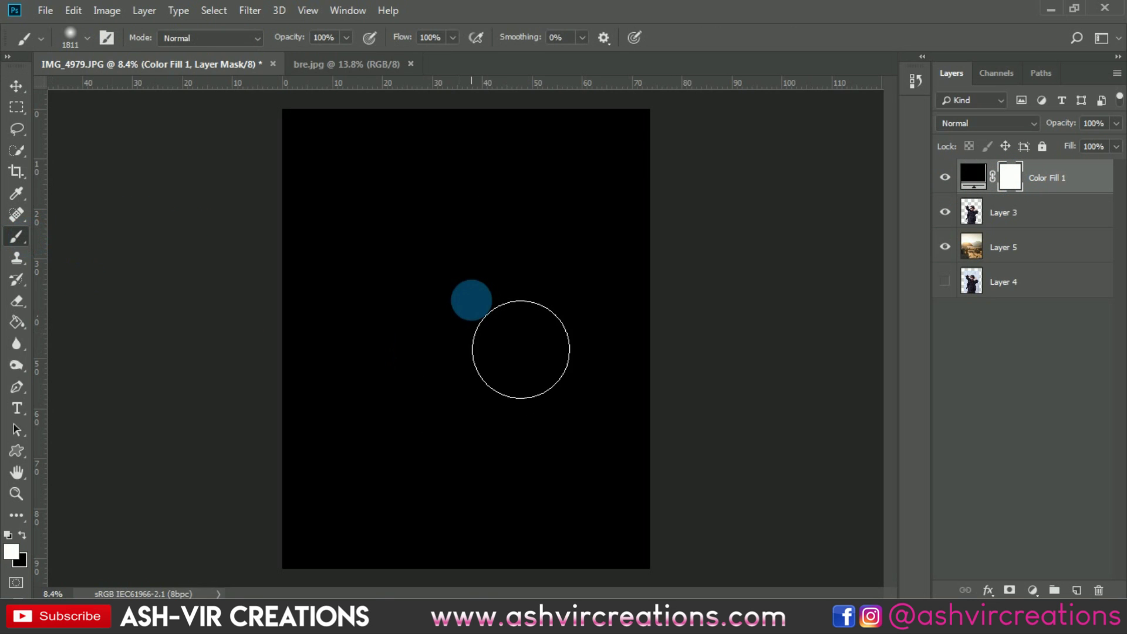
{"action": "key", "text": "bracketright"}
{"action": "key", "text": "bracketright"}
{"action": "key", "text": "bracketright"}
{"action": "key", "text": "bracketright"}
{"action": "key", "text": "bracketright"}
{"action": "key", "text": "bracketright"}
{"action": "key", "text": "bracketright"}
{"action": "key", "text": "bracketright"}
{"action": "key", "text": "bracketright"}
{"action": "key", "text": "bracketright"}
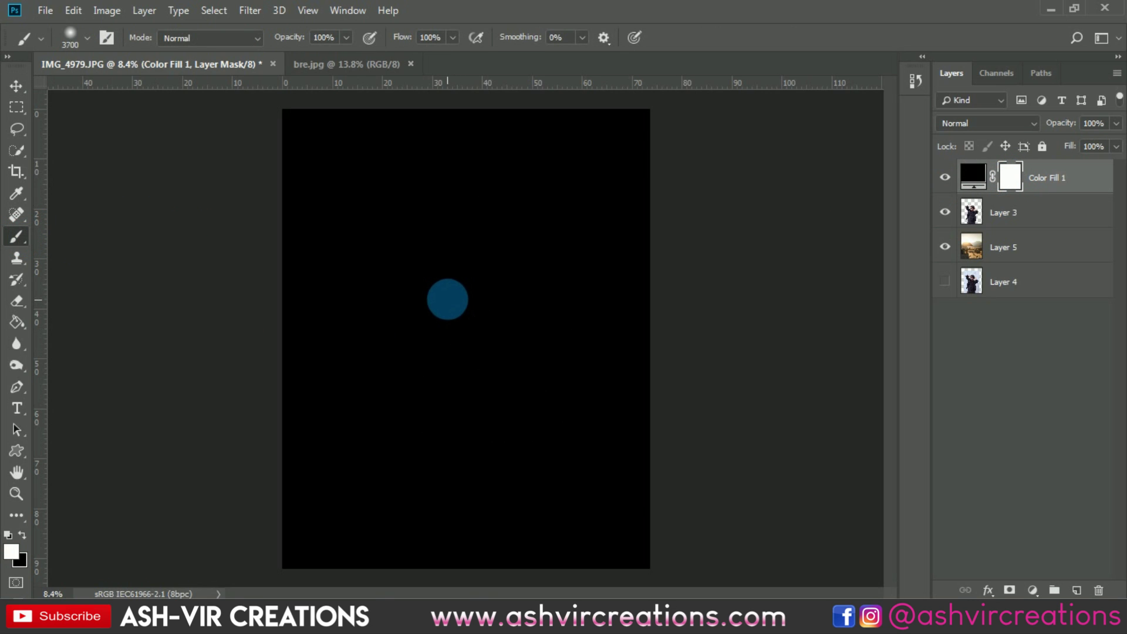
{"action": "left_click", "coordinate": [427, 283]}
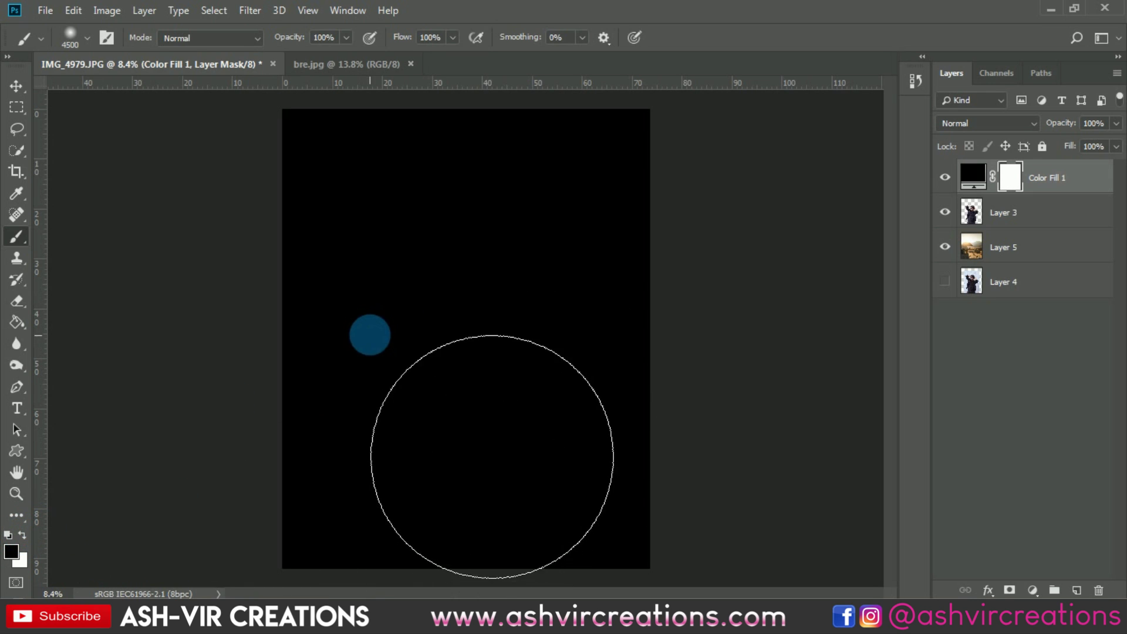
{"action": "left_click", "coordinate": [411, 233]}
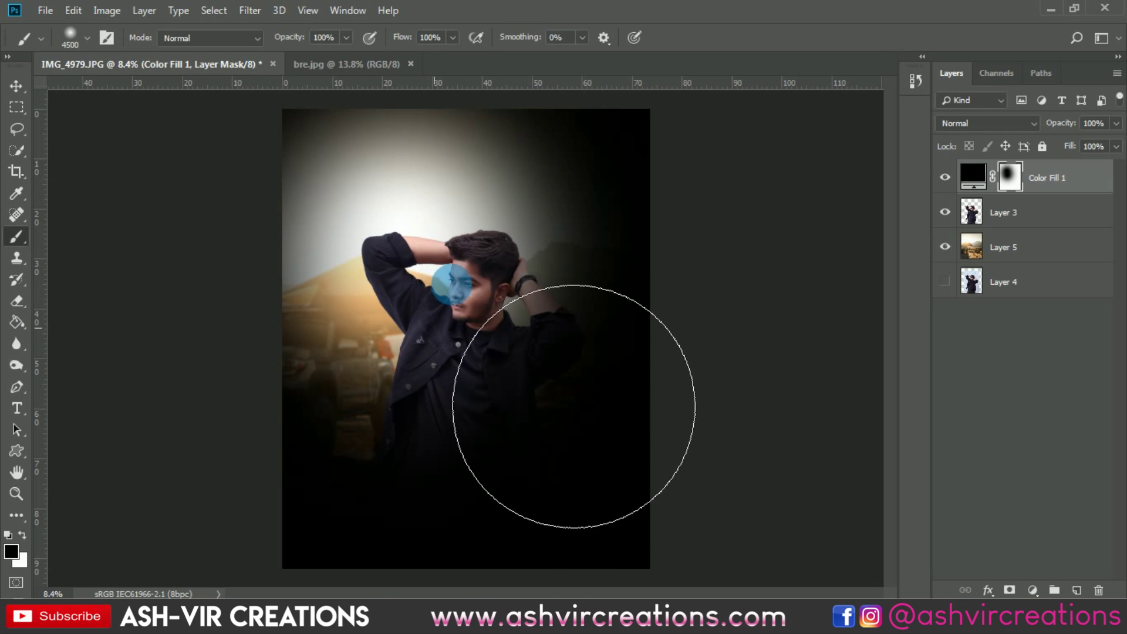
{"action": "left_click", "coordinate": [405, 378]}
{"action": "left_click", "coordinate": [427, 399]}
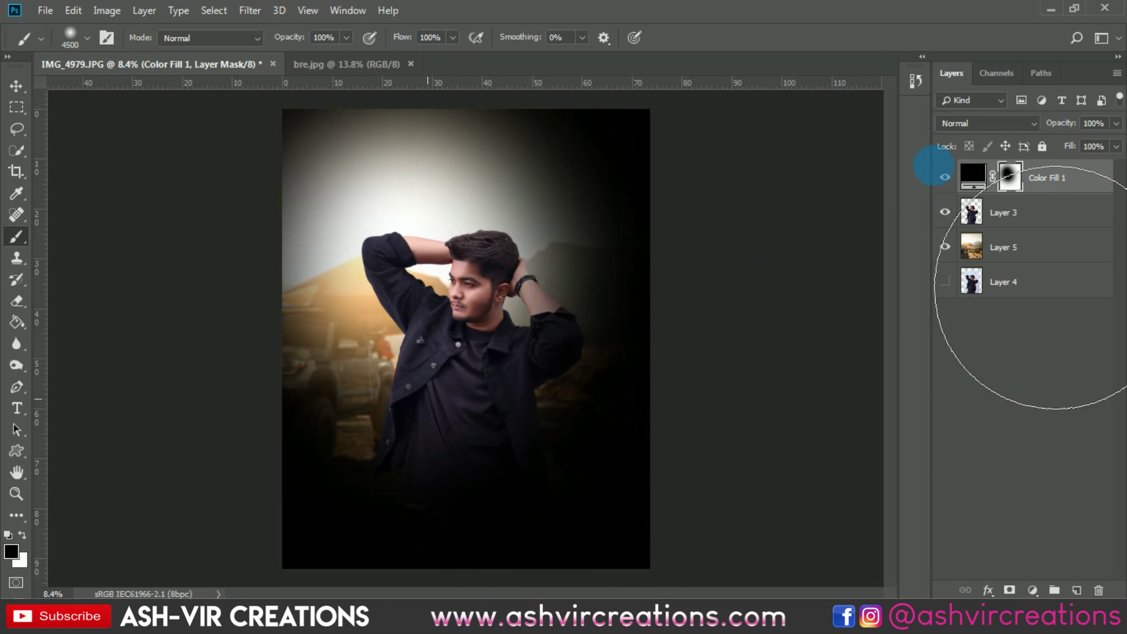
Set the black fill layer's blend mode to Multiply and its opacity to 30%.
{"action": "left_click", "coordinate": [1010, 124]}
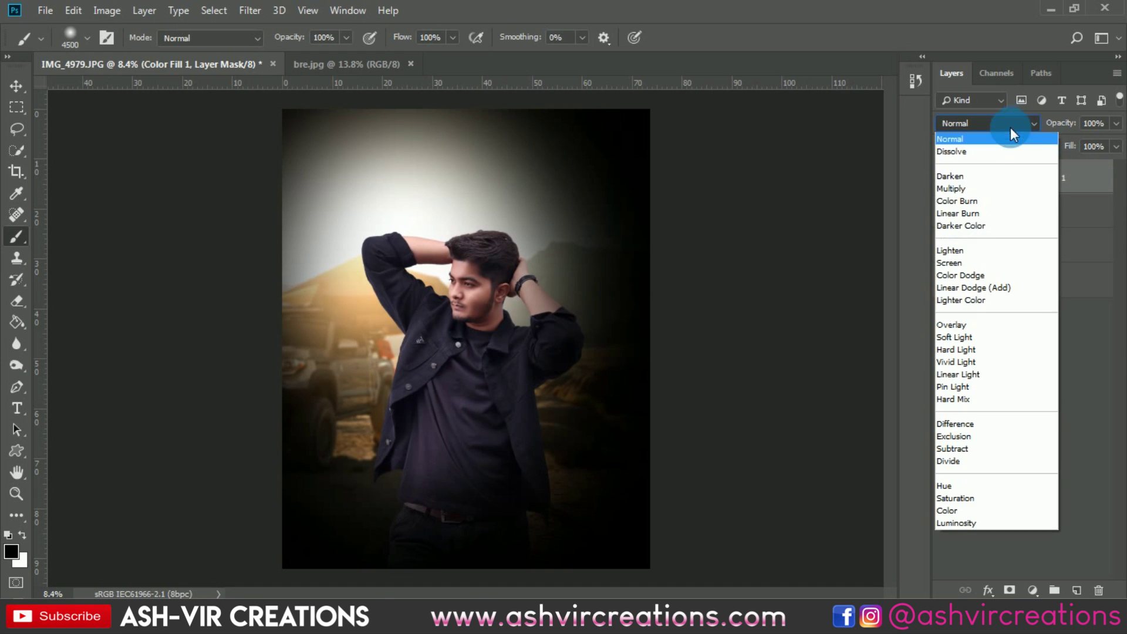
{"action": "left_click", "coordinate": [972, 190]}
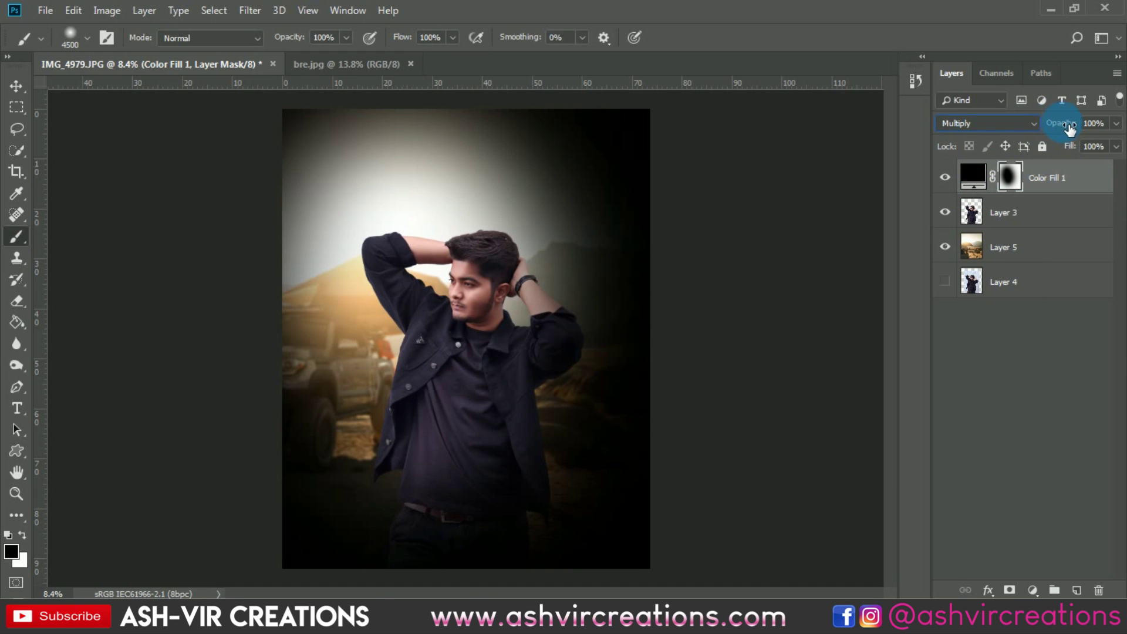
{"action": "mouse_move", "coordinate": [983, 126]}
{"action": "left_mouse_down"}
{"action": "mouse_move", "coordinate": [944, 119]}
{"action": "mouse_move", "coordinate": [971, 125]}
{"action": "left_mouse_up"}
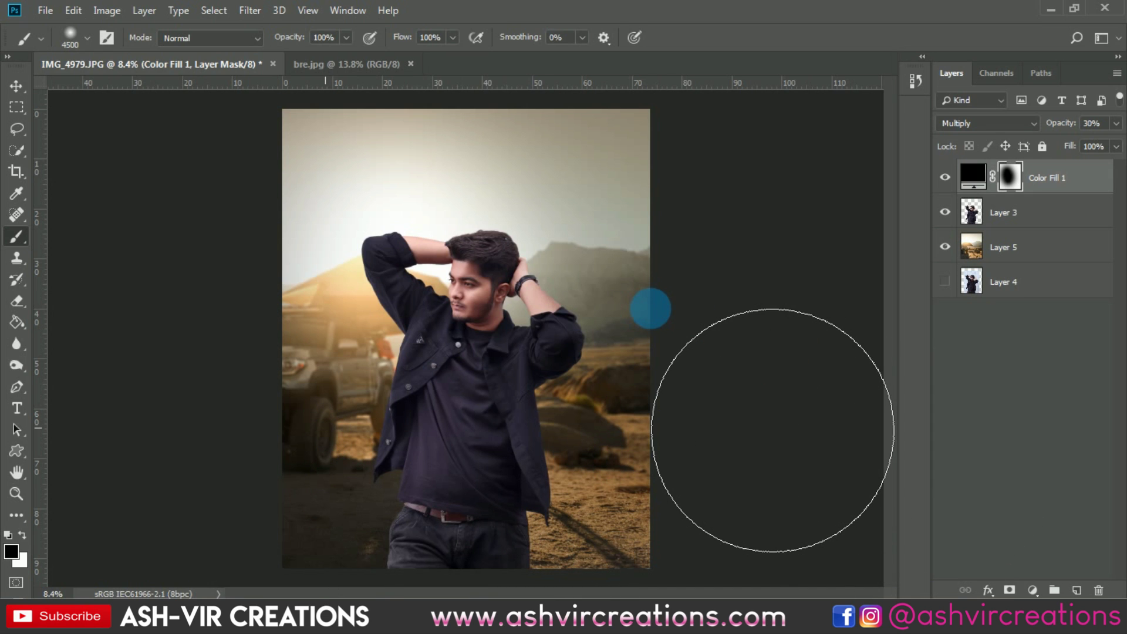
{"action": "scroll", "coordinate": [773, 430], "scroll_direction": "down", "scroll_amount": 1}
{"action": "scroll", "coordinate": [736, 408], "scroll_direction": "down", "scroll_amount": 1}
{"action": "scroll", "coordinate": [674, 428], "scroll_direction": "up", "scroll_amount": 1}
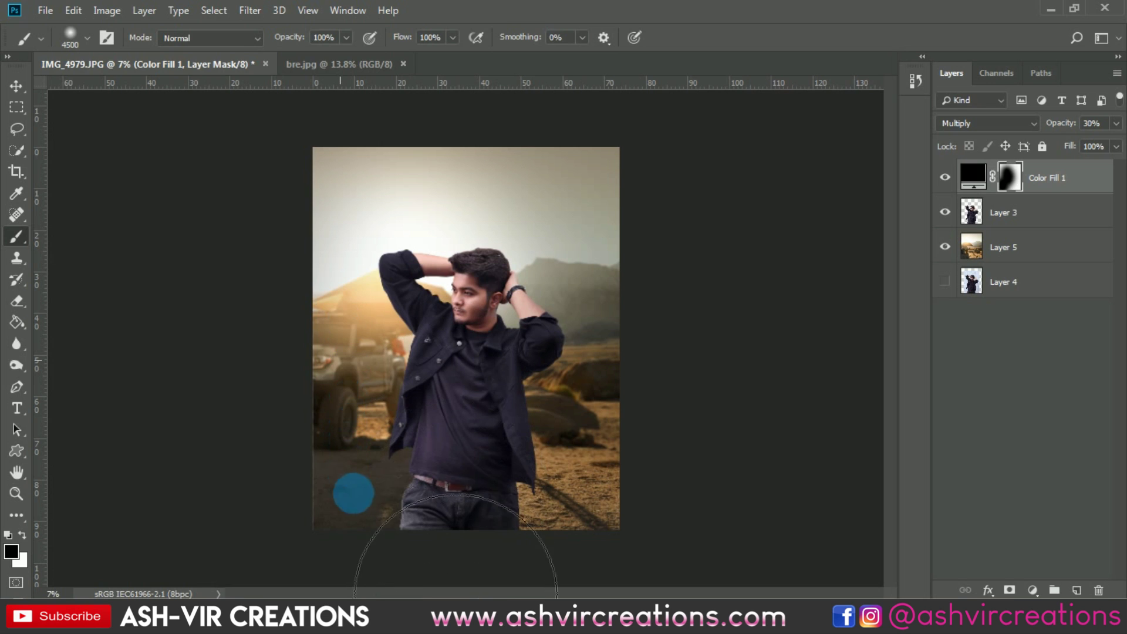
Compare the image with the black fill vignette hidden and shown.
{"action": "left_click", "coordinate": [946, 177]}
{"action": "left_click", "coordinate": [946, 177]}
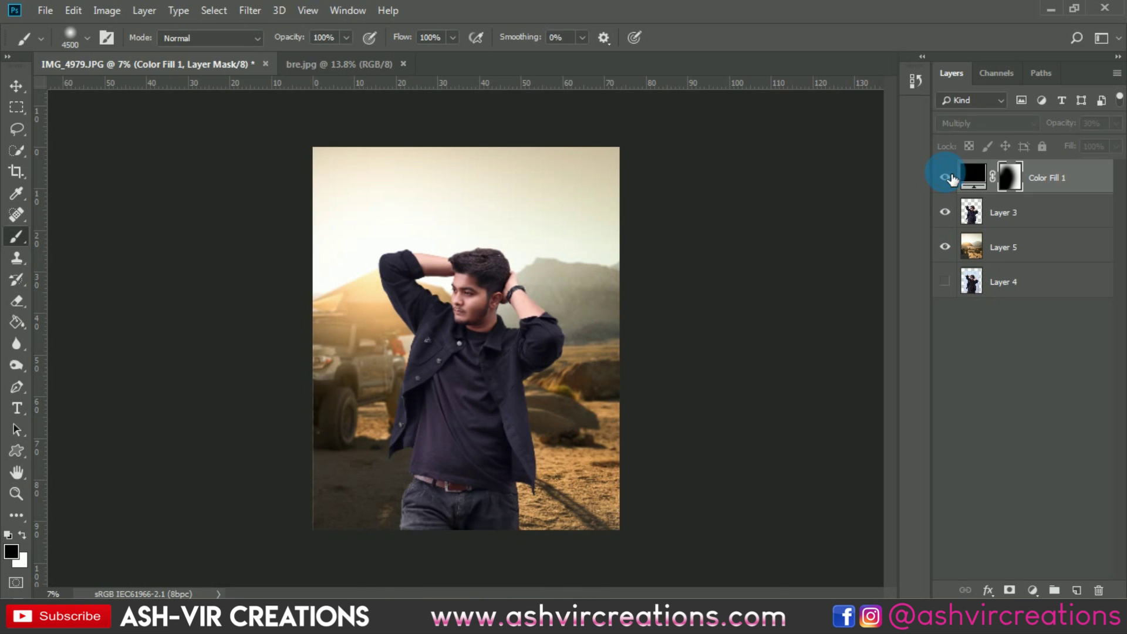
{"action": "left_click", "coordinate": [946, 177]}
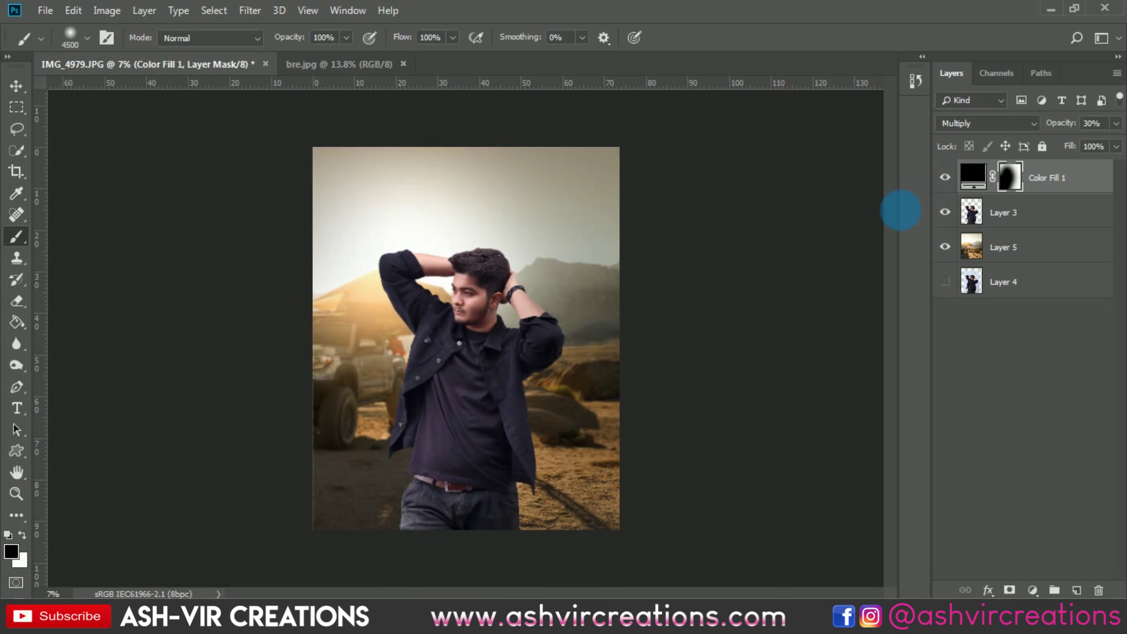
{"action": "left_click", "coordinate": [944, 178]}
{"action": "left_click", "coordinate": [945, 177]}
{"action": "left_click", "coordinate": [945, 177]}
{"action": "left_click", "coordinate": [945, 177]}
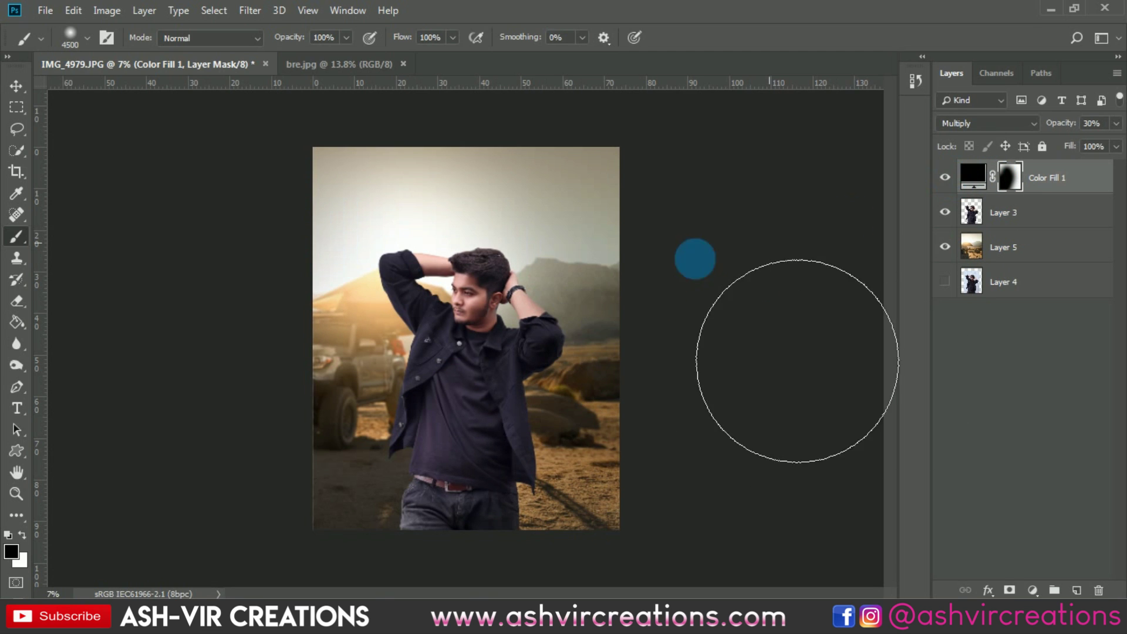
{"action": "scroll", "coordinate": [469, 235], "scroll_direction": "up", "scroll_amount": 1}
{"action": "key", "text": "bracketleft"}
{"action": "key", "text": "bracketleft"}
{"action": "key", "text": "bracketleft"}
{"action": "key", "text": "bracketleft"}
{"action": "key", "text": "bracketleft"}
{"action": "key", "text": "bracketleft"}
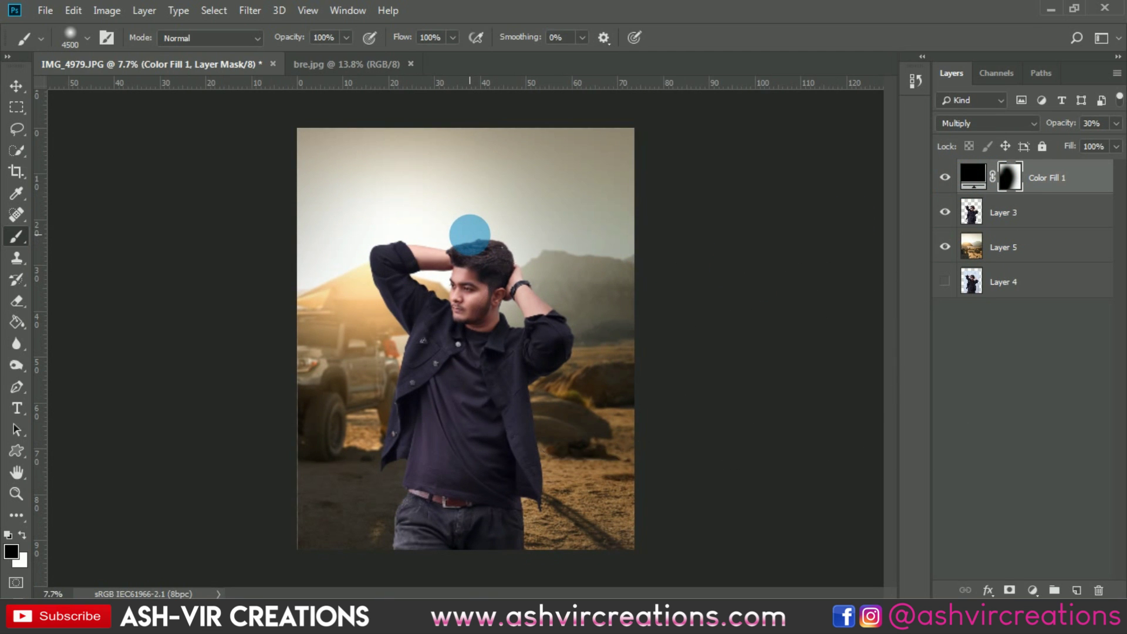
{"action": "key", "text": "bracketleft"}
{"action": "key", "text": "bracketleft"}
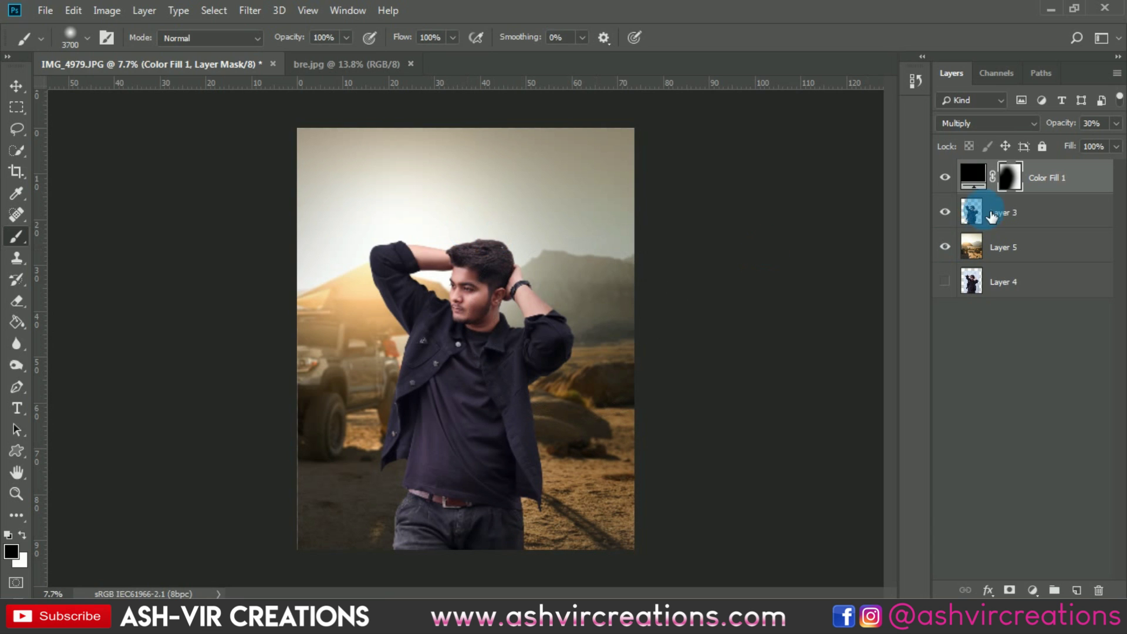
Hide the black fill layer and make the cut-out man's layer active.
{"action": "left_click", "coordinate": [945, 177]}
{"action": "left_click", "coordinate": [1004, 213]}
{"action": "left_click", "coordinate": [301, 248], "text": "alt"}
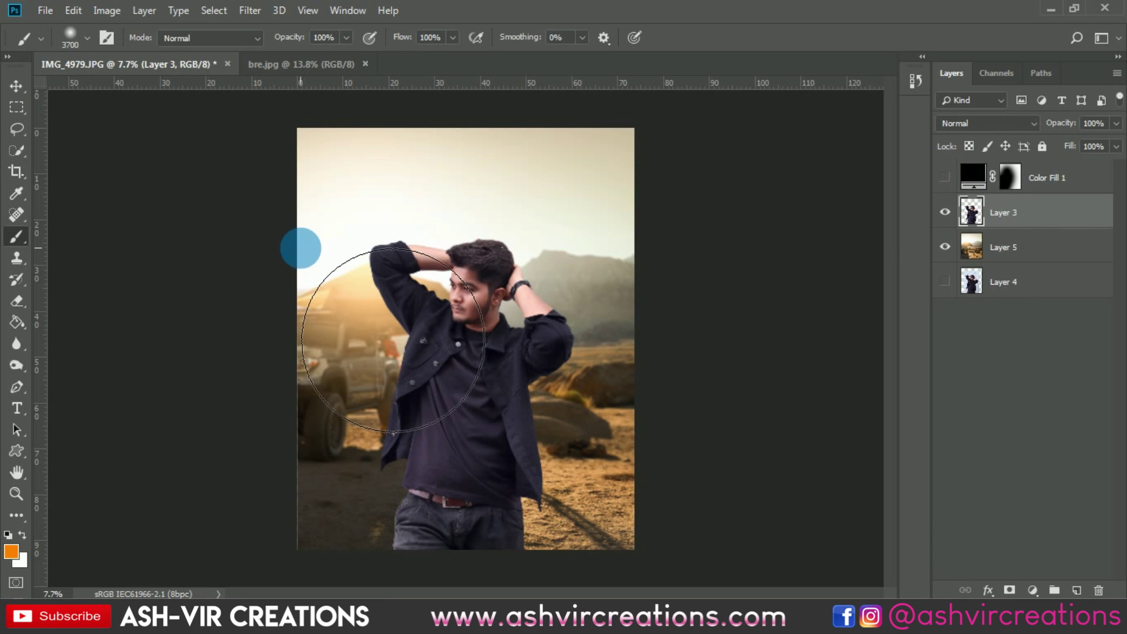
{"action": "left_click", "coordinate": [481, 368]}
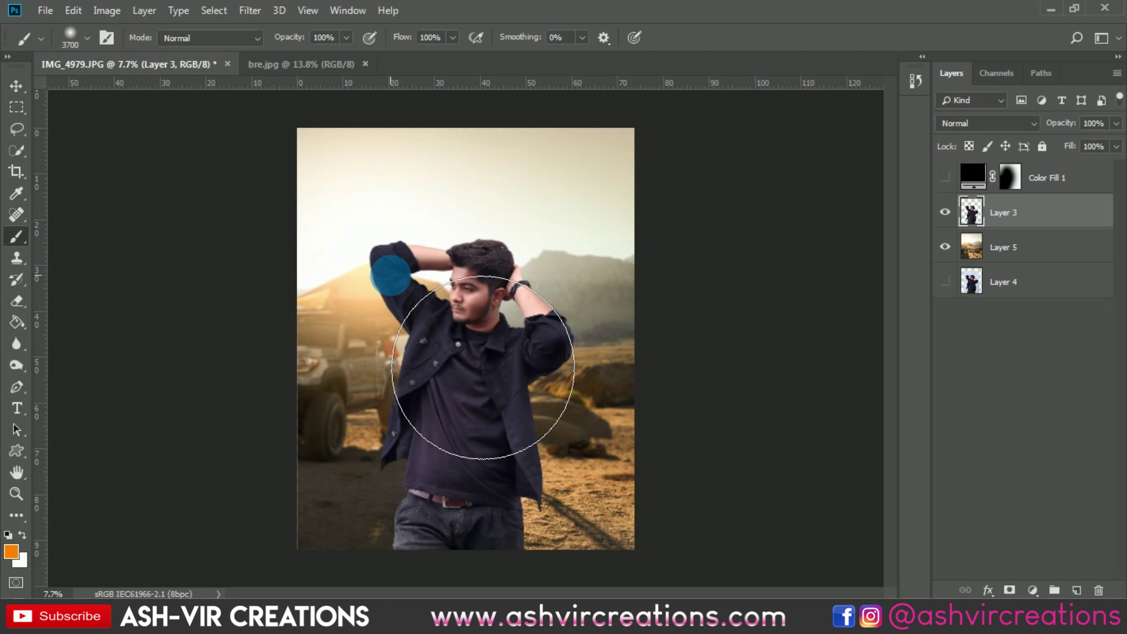
Make a rectangular selection around the man's head, arms and chest, and add a new layer above his layer.
{"action": "left_click", "coordinate": [17, 107]}
{"action": "left_click_drag", "start_coordinate": [341, 195], "coordinate": [605, 415]}
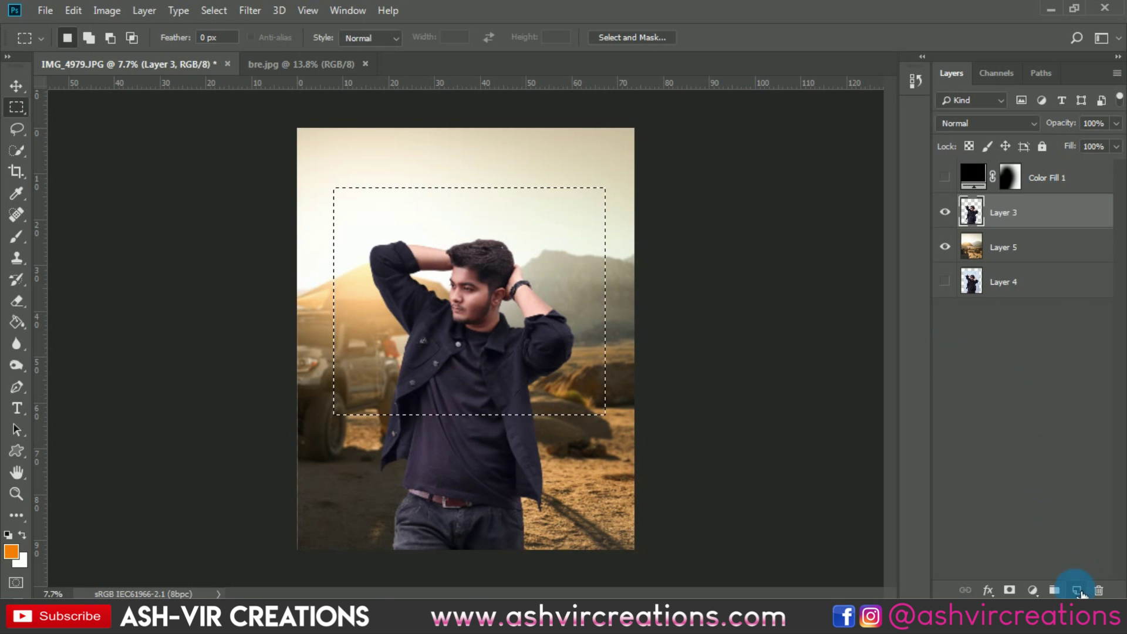
{"action": "left_click", "coordinate": [1077, 590]}
Fill the selection on the new layer with 50% Gray in Normal mode at 100% opacity, and deselect.
{"action": "right_click", "coordinate": [436, 266]}
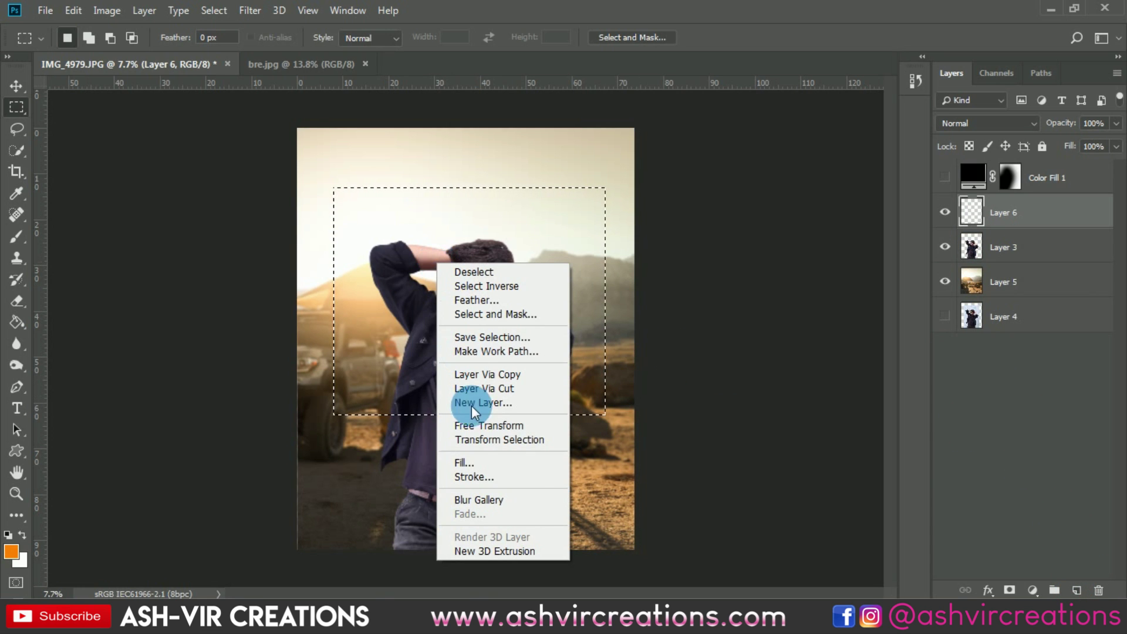
{"action": "left_click", "coordinate": [473, 461]}
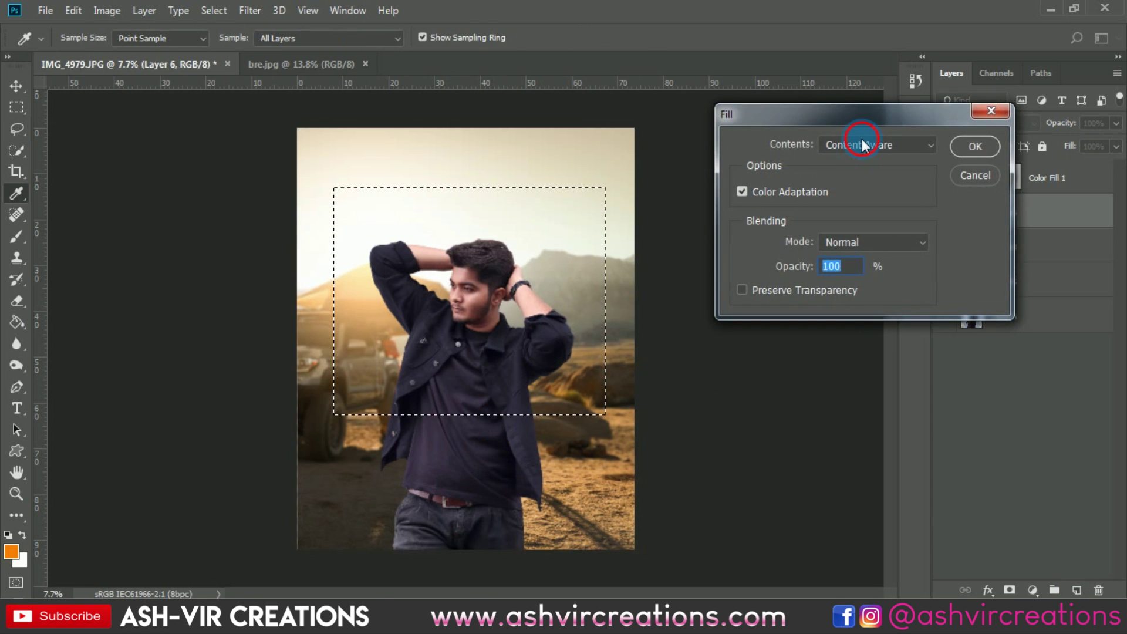
{"action": "left_click", "coordinate": [857, 144]}
{"action": "left_click", "coordinate": [853, 288]}
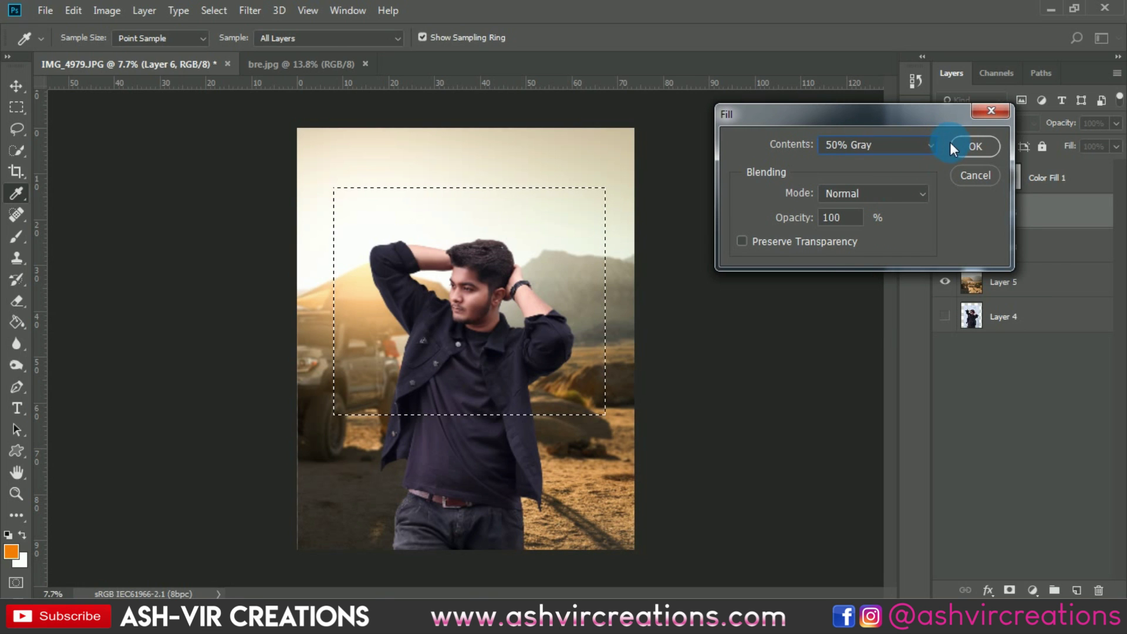
{"action": "left_click", "coordinate": [966, 143]}
{"action": "key", "text": "m"}
{"action": "key", "text": "ctrl+d"}
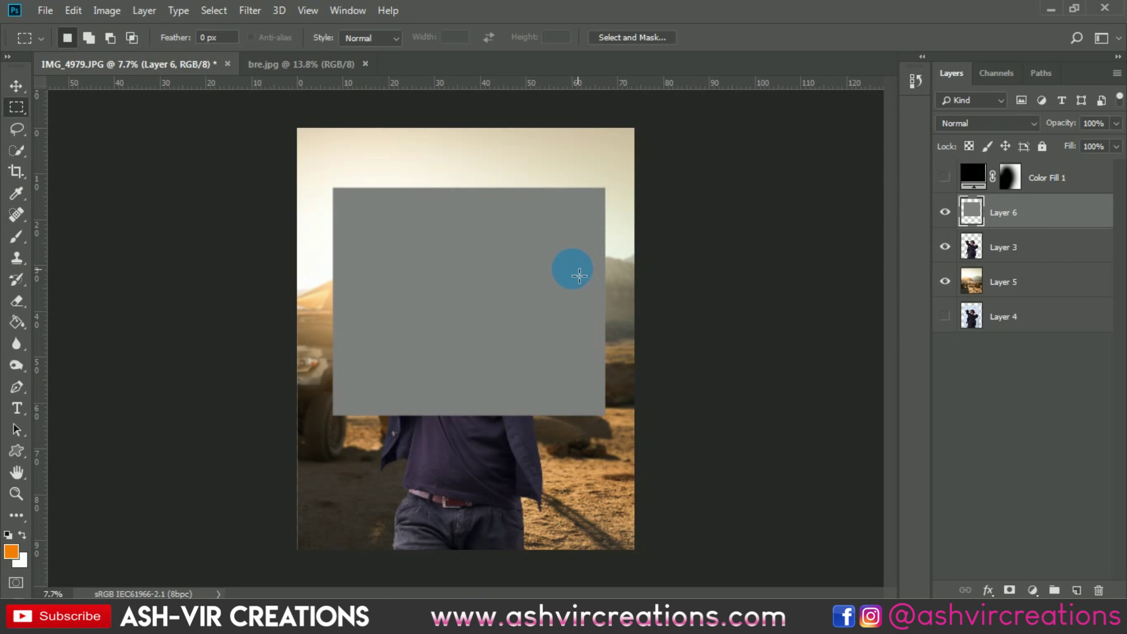
Set the gray layer's blend mode to Overlay.
{"action": "key", "text": "v"}
{"action": "scroll", "coordinate": [537, 259], "scroll_direction": "up", "scroll_amount": 2}
{"action": "left_click", "coordinate": [989, 123]}
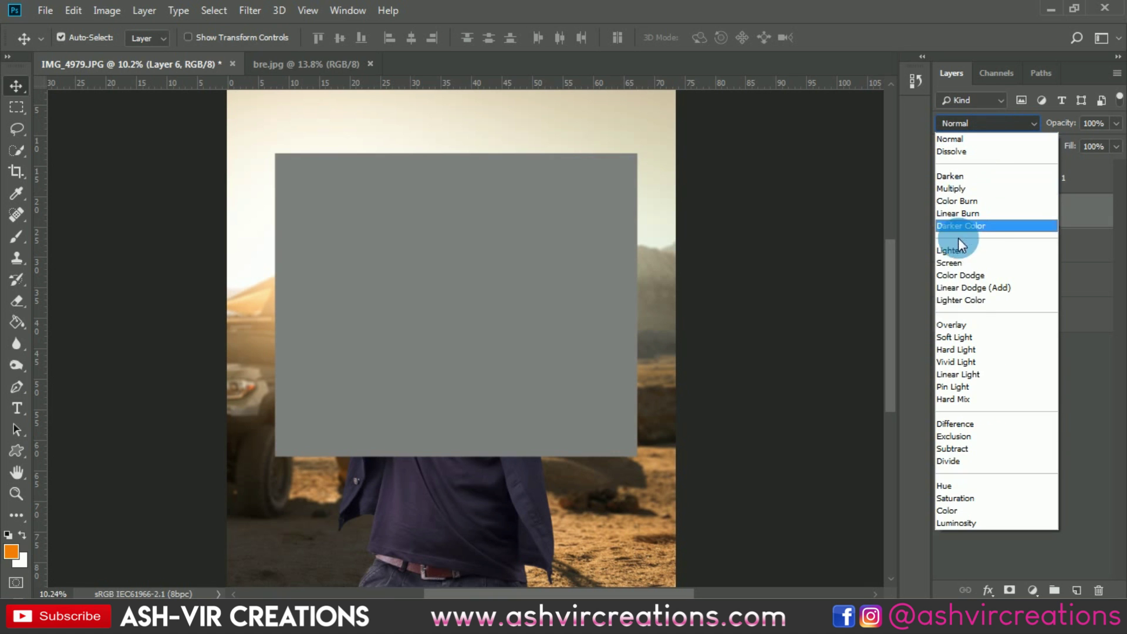
{"action": "left_click", "coordinate": [952, 325]}
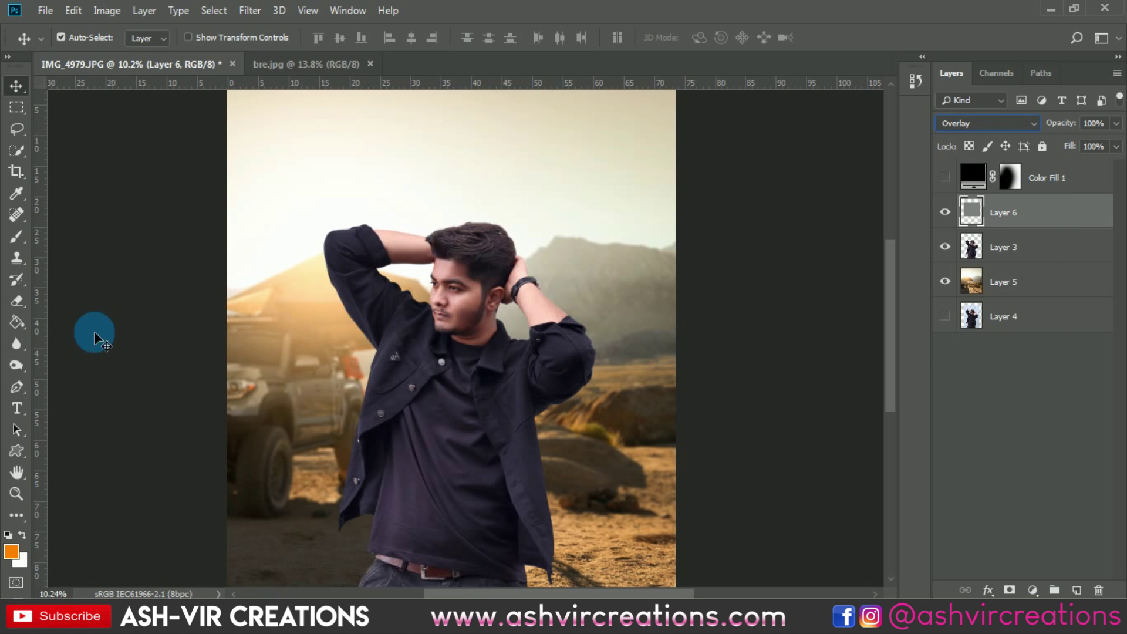
Set up the Dodge tool for the man's face with the Midtones range and 8% exposure.
{"action": "key", "text": "ctrl+plus"}
{"action": "key", "text": "ctrl+plus"}
{"action": "key", "text": "ctrl+plus"}
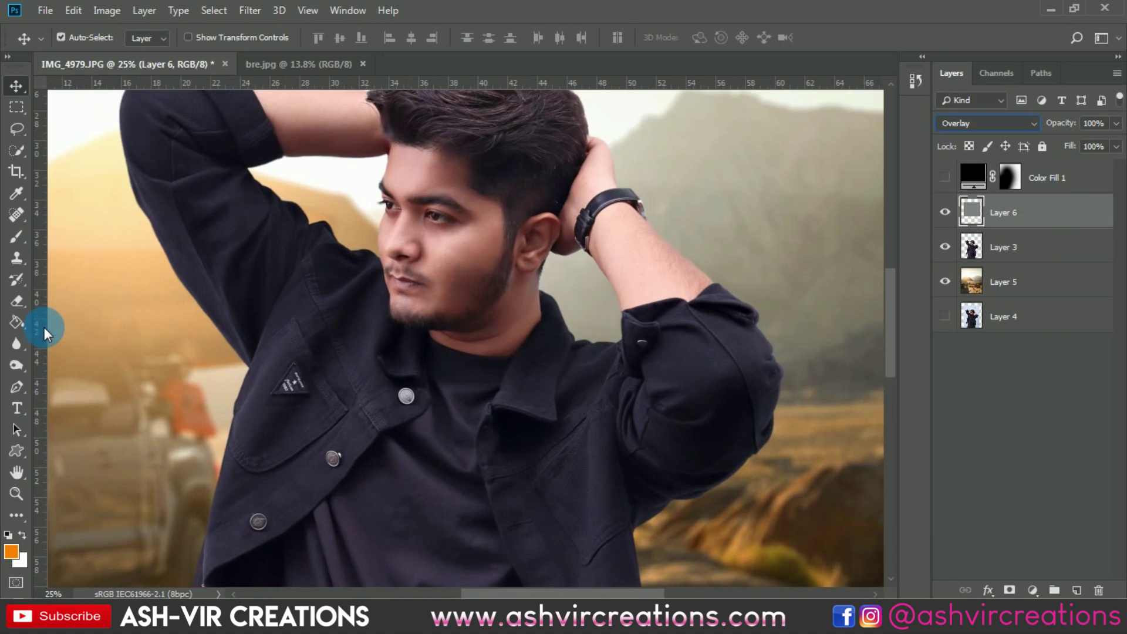
{"action": "left_click_drag", "start_coordinate": [236, 249], "coordinate": [333, 310]}
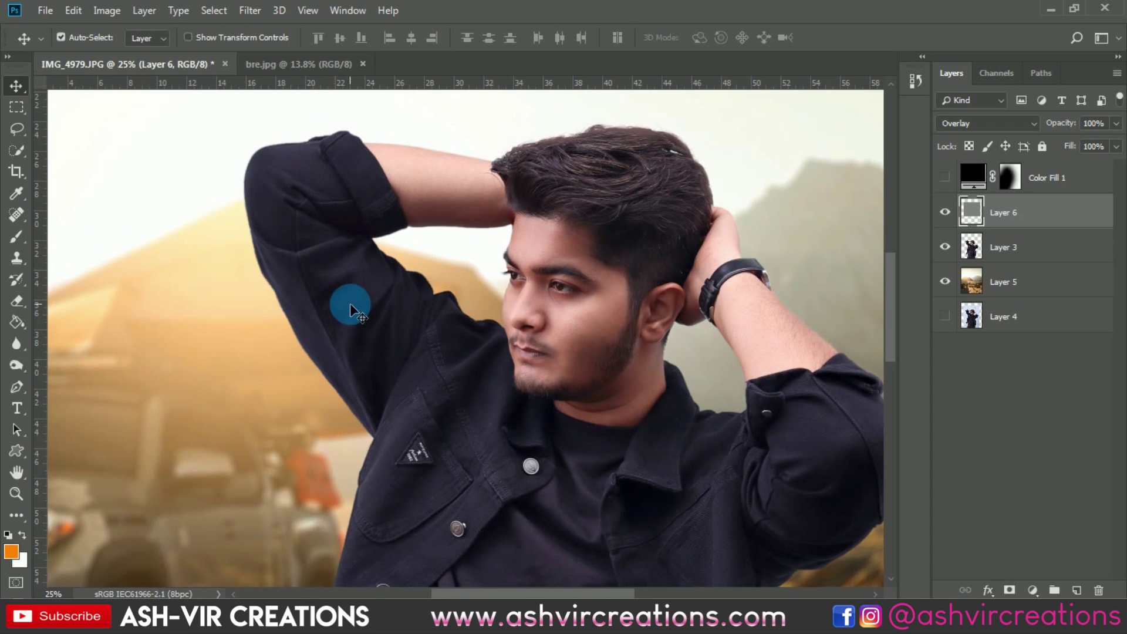
{"action": "left_click_drag", "start_coordinate": [164, 282], "coordinate": [40, 330]}
{"action": "left_click", "coordinate": [18, 365]}
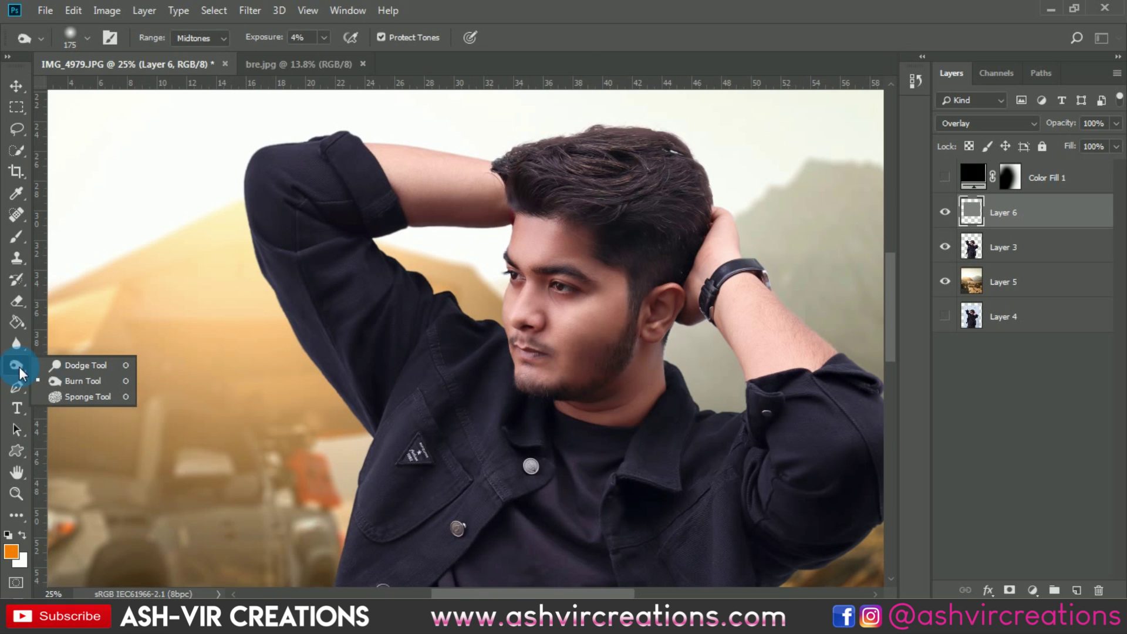
{"action": "left_click", "coordinate": [82, 366]}
{"action": "scroll", "coordinate": [552, 282], "scroll_direction": "up", "scroll_amount": 3}
{"action": "scroll", "coordinate": [553, 283], "scroll_direction": "up", "scroll_amount": 2}
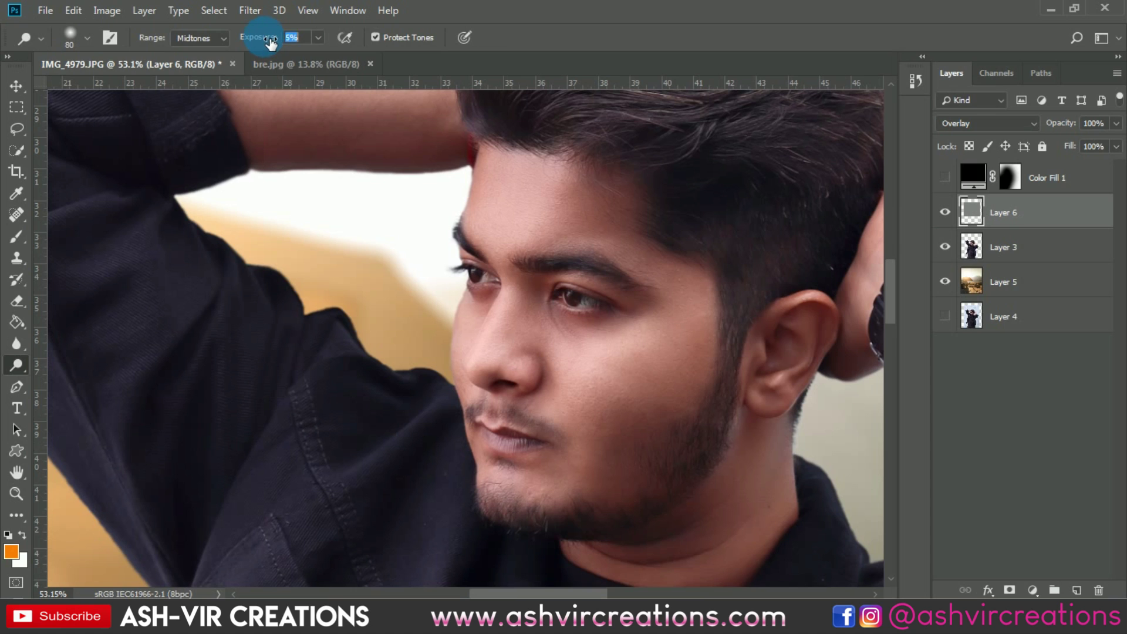
{"action": "left_click_drag", "start_coordinate": [273, 41], "coordinate": [276, 41]}
Dodge highlights onto the man's forehead above the eyebrows, reducing the brush size from 200 to 80.
{"action": "mouse_move", "coordinate": [546, 204]}
{"action": "left_mouse_down"}
{"action": "mouse_move", "coordinate": [562, 187]}
{"action": "mouse_move", "coordinate": [520, 192]}
{"action": "mouse_move", "coordinate": [510, 169]}
{"action": "mouse_move", "coordinate": [544, 203]}
{"action": "mouse_move", "coordinate": [543, 256]}
{"action": "mouse_move", "coordinate": [556, 213]}
{"action": "mouse_move", "coordinate": [560, 242]}
{"action": "mouse_move", "coordinate": [573, 242]}
{"action": "mouse_move", "coordinate": [580, 212]}
{"action": "mouse_move", "coordinate": [570, 266]}
{"action": "left_mouse_up"}
{"action": "key", "text": "bracketright"}
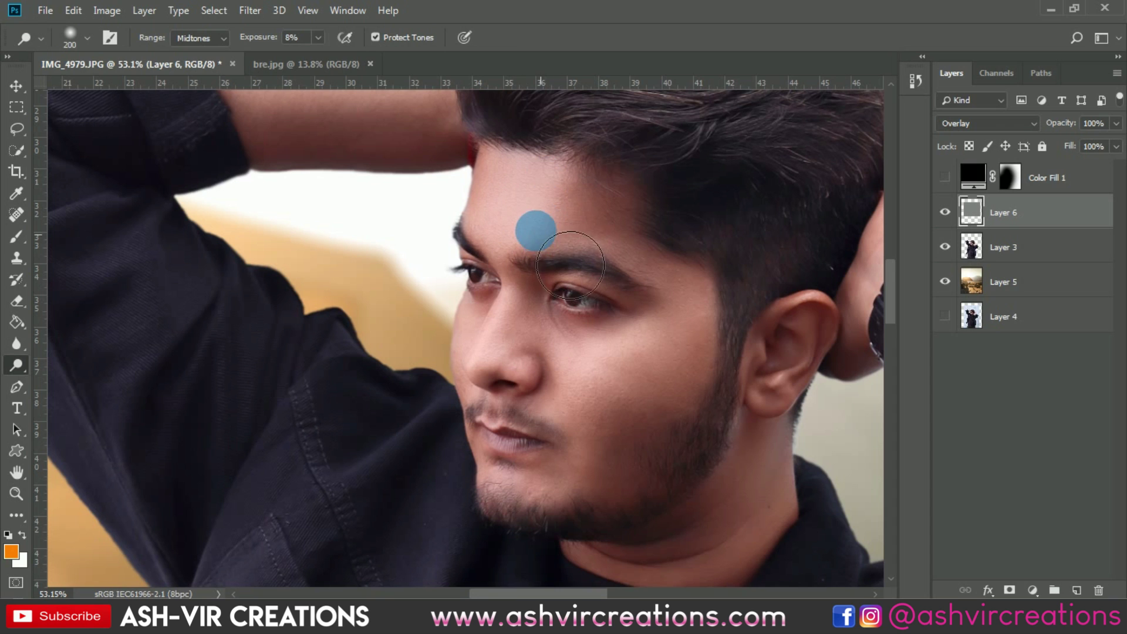
{"action": "key", "text": "bracketleft"}
{"action": "key", "text": "bracketleft"}
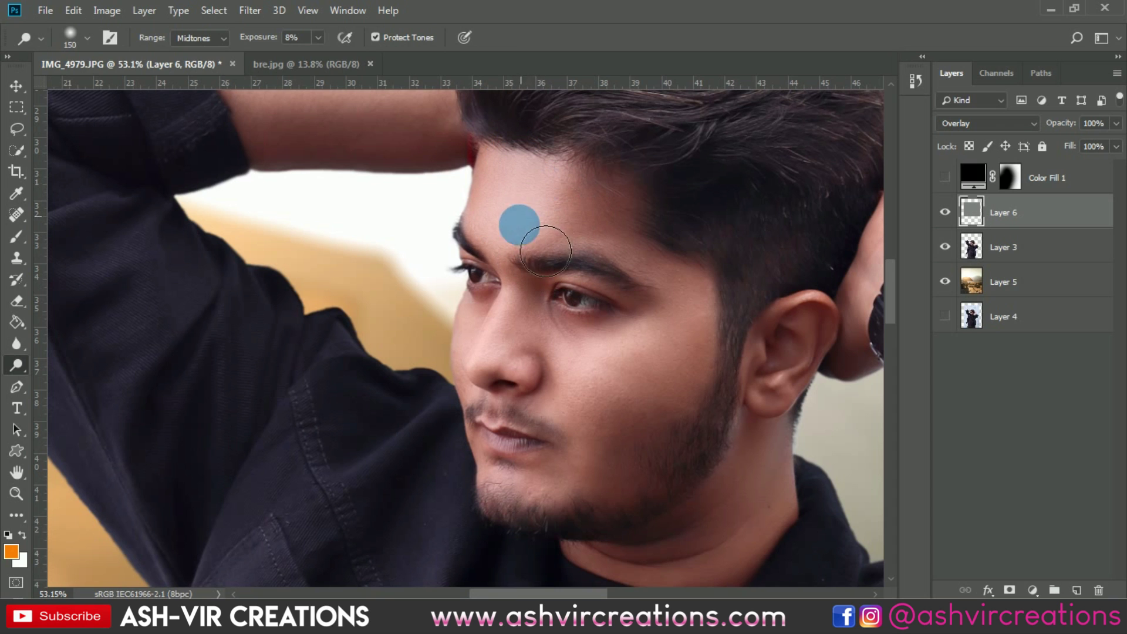
{"action": "key", "text": "bracketleft"}
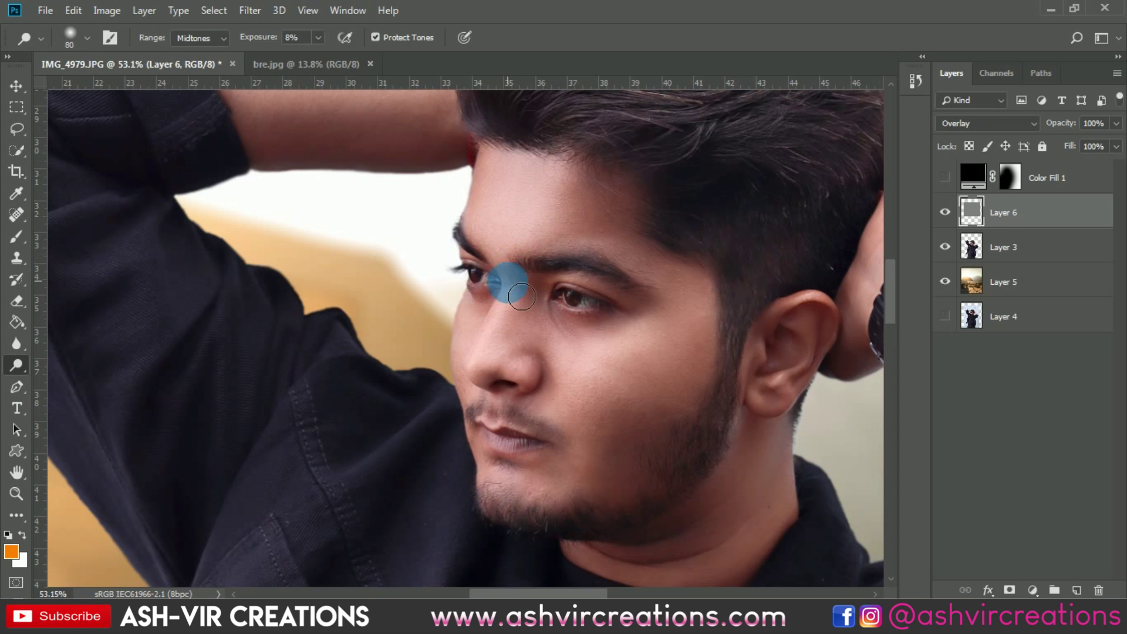
Dodge fine highlights along the man's nose bridge and beside the brow with a brush size of 45.
{"action": "key", "text": "bracketleft"}
{"action": "scroll", "coordinate": [510, 287], "scroll_direction": "down", "scroll_amount": 1}
{"action": "scroll", "coordinate": [510, 300], "scroll_direction": "up", "scroll_amount": 3}
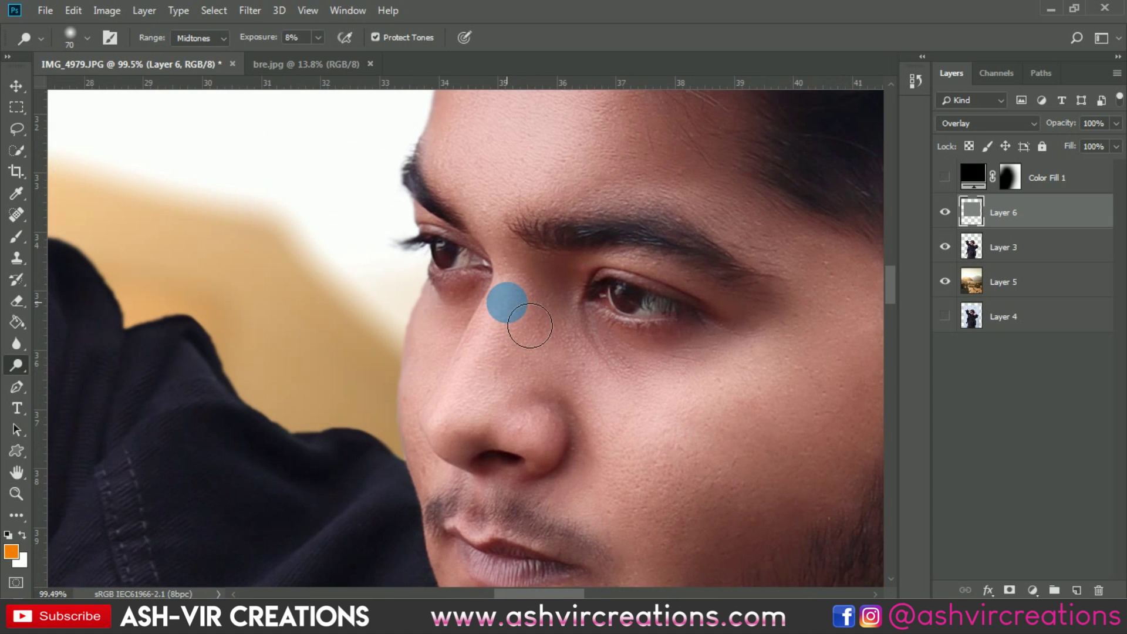
{"action": "key", "text": "bracketleft"}
{"action": "key", "text": "bracketleft"}
{"action": "key", "text": "bracketleft"}
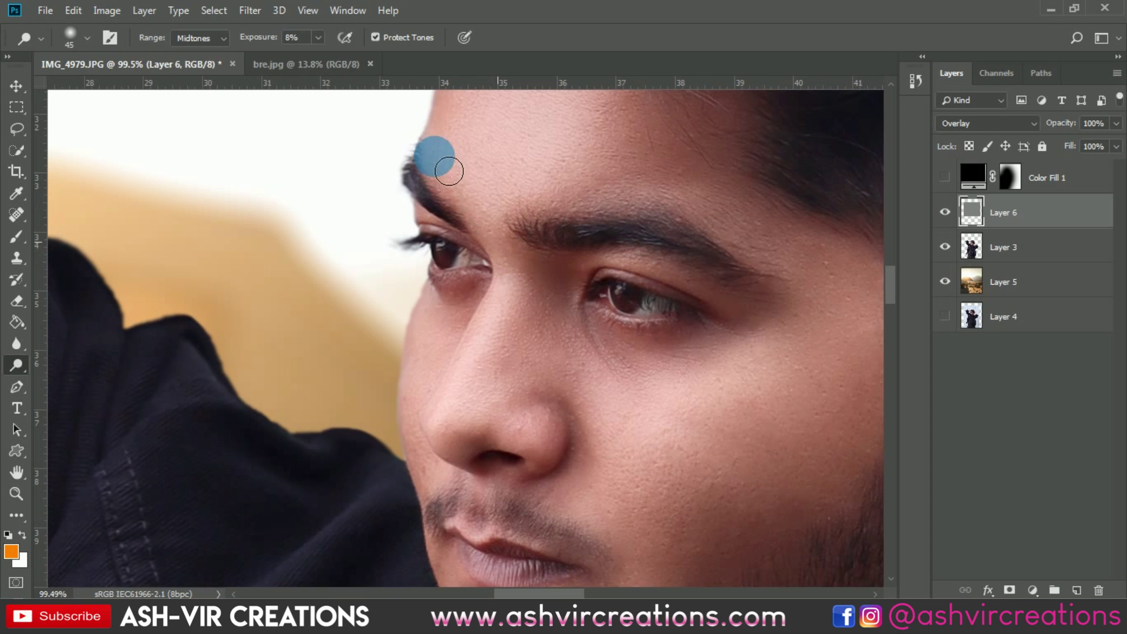
{"action": "scroll", "coordinate": [454, 405], "scroll_direction": "down", "scroll_amount": 1}
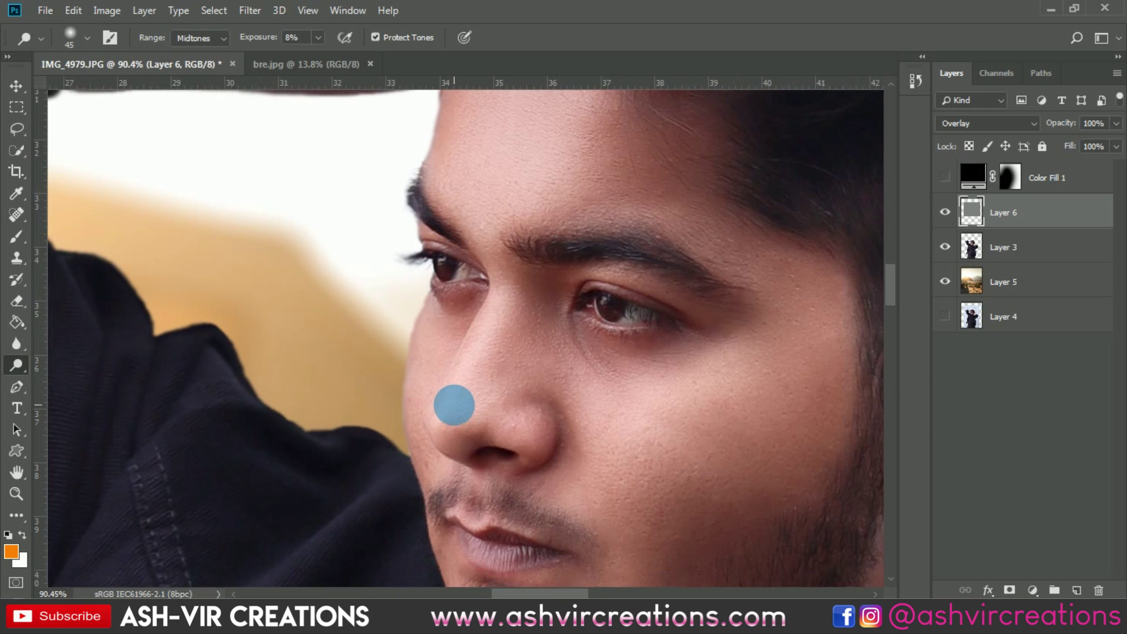
{"action": "scroll", "coordinate": [454, 405], "scroll_direction": "down", "scroll_amount": 1}
{"action": "scroll", "coordinate": [486, 263], "scroll_direction": "down", "scroll_amount": 2}
Dodge the area between the brows and brighten the cheekbone below the eye, enlarging the brush to 80.
{"action": "key", "text": "bracketright"}
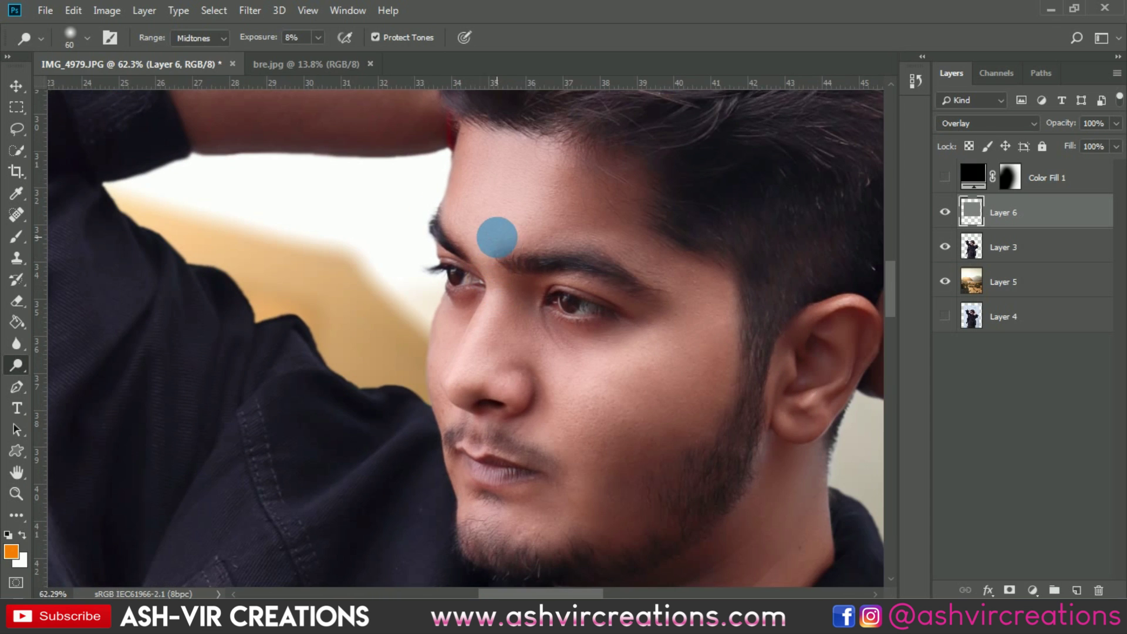
{"action": "mouse_move", "coordinate": [500, 256]}
{"action": "left_mouse_down"}
{"action": "mouse_move", "coordinate": [478, 232]}
{"action": "mouse_move", "coordinate": [485, 150]}
{"action": "mouse_move", "coordinate": [496, 164]}
{"action": "mouse_move", "coordinate": [562, 167]}
{"action": "mouse_move", "coordinate": [523, 255]}
{"action": "mouse_move", "coordinate": [537, 190]}
{"action": "mouse_move", "coordinate": [530, 165]}
{"action": "mouse_move", "coordinate": [494, 238]}
{"action": "mouse_move", "coordinate": [500, 161]}
{"action": "mouse_move", "coordinate": [555, 147]}
{"action": "mouse_move", "coordinate": [578, 311]}
{"action": "left_mouse_up"}
{"action": "scroll", "coordinate": [579, 311], "scroll_direction": "down", "scroll_amount": 3}
{"action": "scroll", "coordinate": [629, 370], "scroll_direction": "up", "scroll_amount": 1}
{"action": "scroll", "coordinate": [574, 281], "scroll_direction": "right", "scroll_amount": 2}
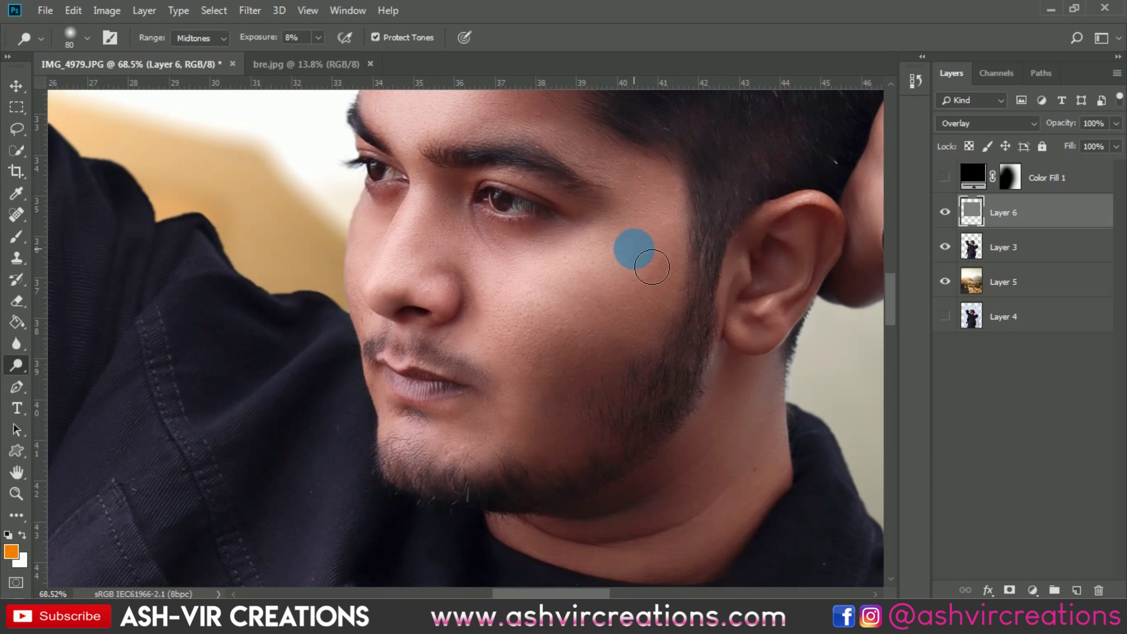
{"action": "left_click_drag", "start_coordinate": [668, 278], "coordinate": [521, 303]}
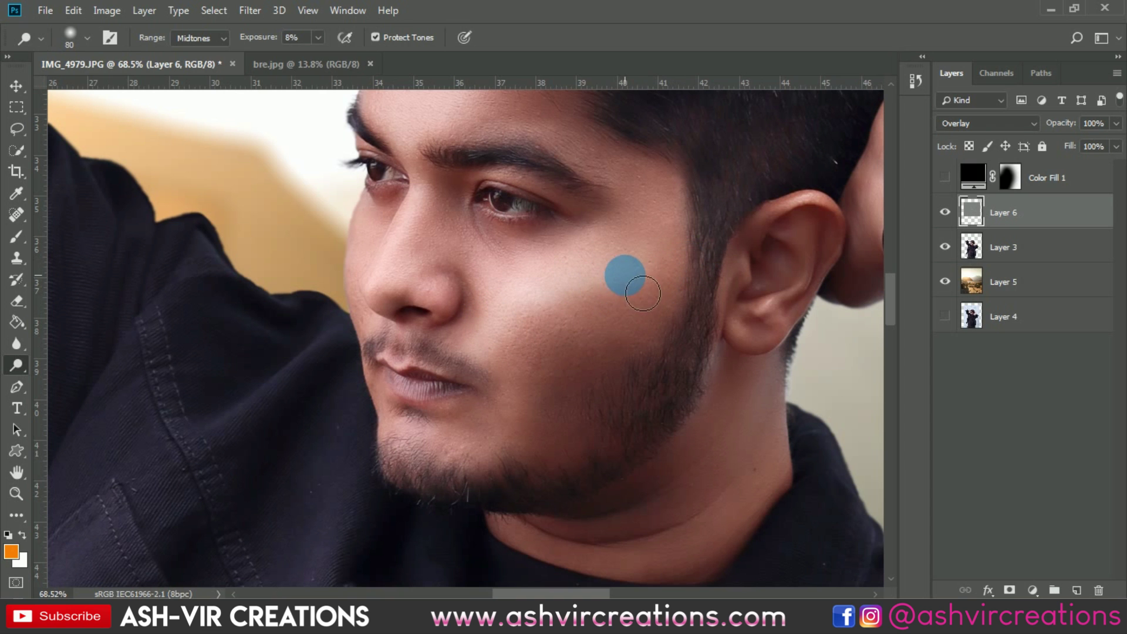
{"action": "scroll", "coordinate": [728, 256], "scroll_direction": "down", "scroll_amount": 4}
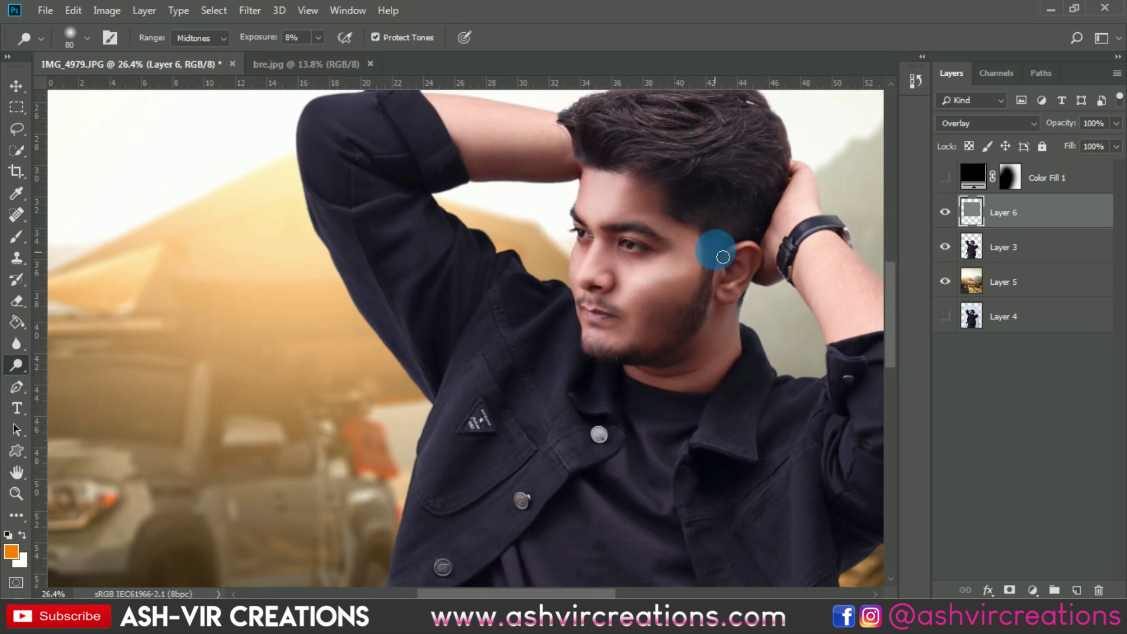
{"action": "scroll", "coordinate": [739, 242], "scroll_direction": "down", "scroll_amount": 4}
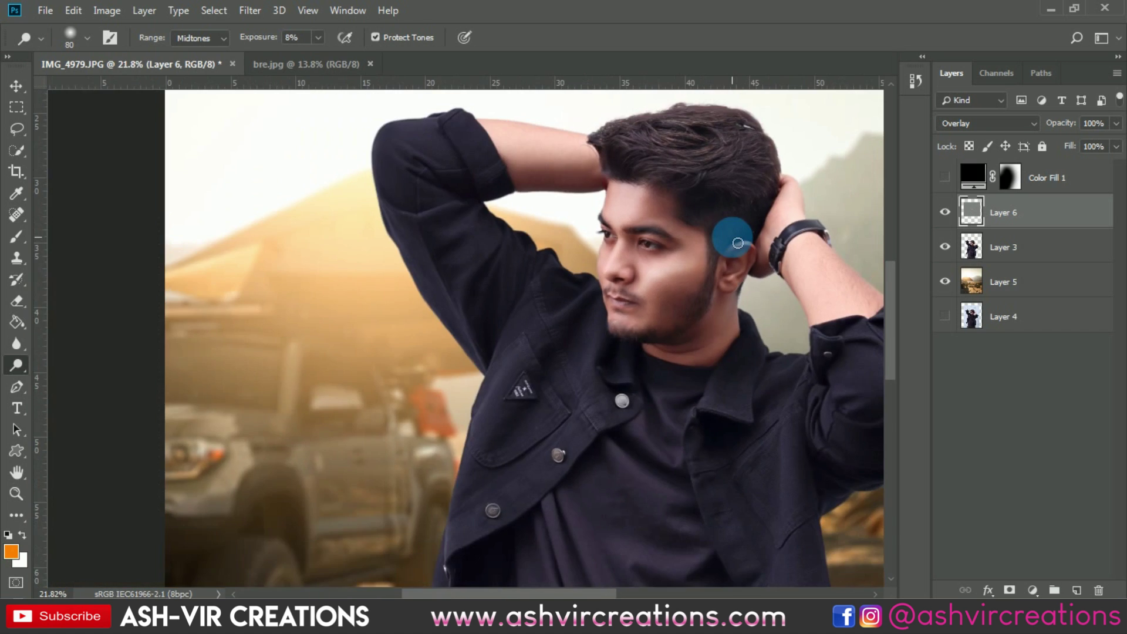
Build up the Dodge highlight on the man's cheek with a brush size of 100.
{"action": "scroll", "coordinate": [730, 234], "scroll_direction": "up", "scroll_amount": 4}
{"action": "scroll", "coordinate": [719, 254], "scroll_direction": "up", "scroll_amount": 3}
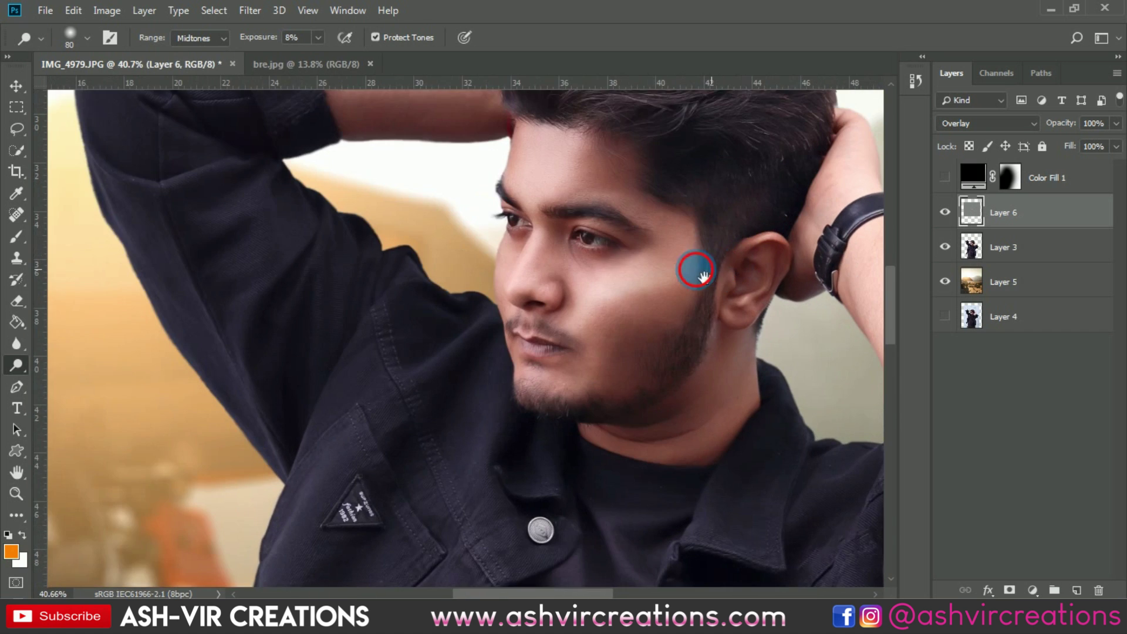
{"action": "left_click_drag", "start_coordinate": [592, 267], "coordinate": [583, 267]}
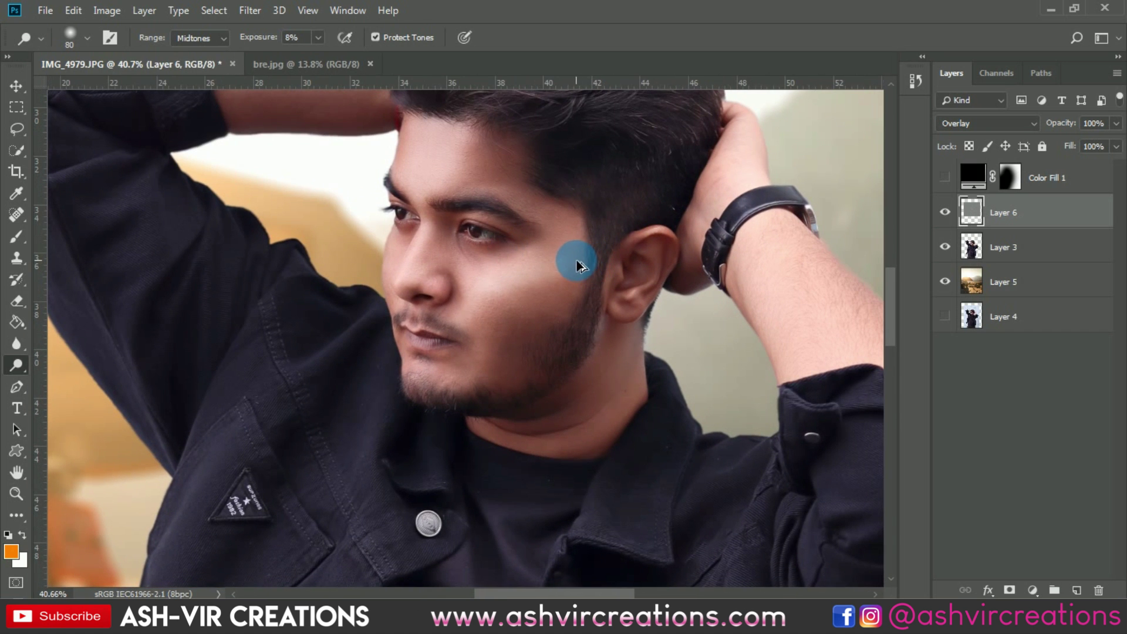
{"action": "scroll", "coordinate": [578, 264], "scroll_direction": "up", "scroll_amount": 2}
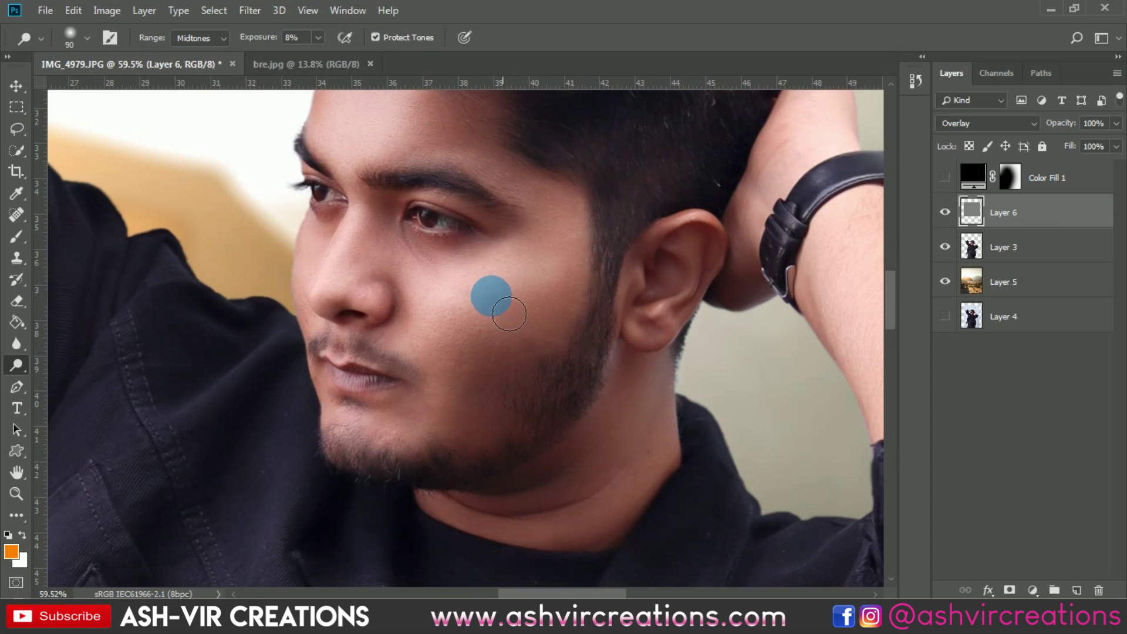
{"action": "key", "text": "bracketright"}
{"action": "key", "text": "bracketright"}
{"action": "mouse_move", "coordinate": [458, 319]}
{"action": "left_mouse_down"}
{"action": "mouse_move", "coordinate": [535, 309]}
{"action": "mouse_move", "coordinate": [531, 299]}
{"action": "mouse_move", "coordinate": [453, 332]}
{"action": "mouse_move", "coordinate": [463, 331]}
{"action": "mouse_move", "coordinate": [418, 326]}
{"action": "mouse_move", "coordinate": [453, 334]}
{"action": "left_mouse_up"}
{"action": "scroll", "coordinate": [453, 335], "scroll_direction": "down", "scroll_amount": 3}
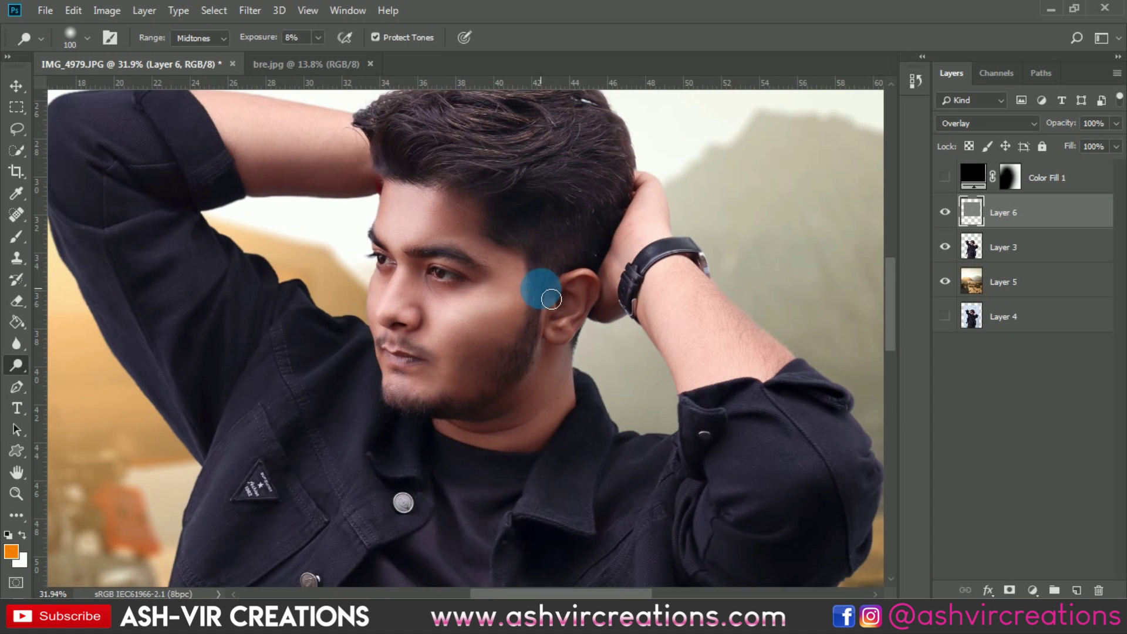
Dodge the ridge and tip of the man's nose up to the inner eye corner, reducing the brush to 45.
{"action": "scroll", "coordinate": [546, 294], "scroll_direction": "up", "scroll_amount": 3}
{"action": "scroll", "coordinate": [411, 294], "scroll_direction": "up", "scroll_amount": 4}
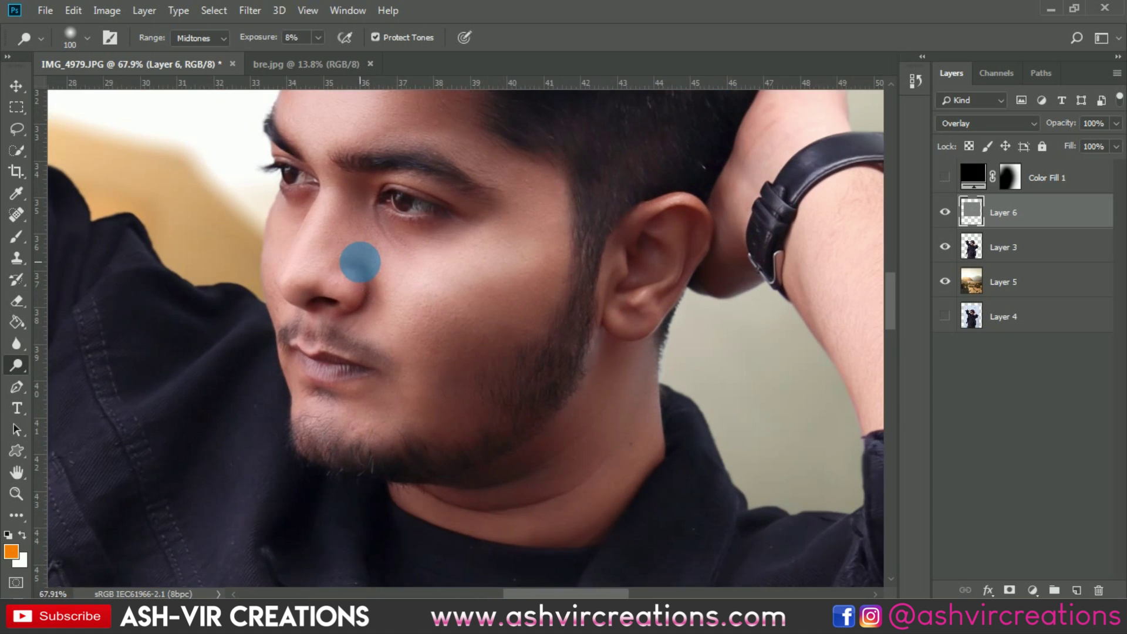
{"action": "key", "text": "bracketleft"}
{"action": "key", "text": "bracketleft"}
{"action": "key", "text": "bracketleft"}
{"action": "key", "text": "bracketleft"}
{"action": "key", "text": "bracketleft"}
{"action": "key", "text": "bracketleft"}
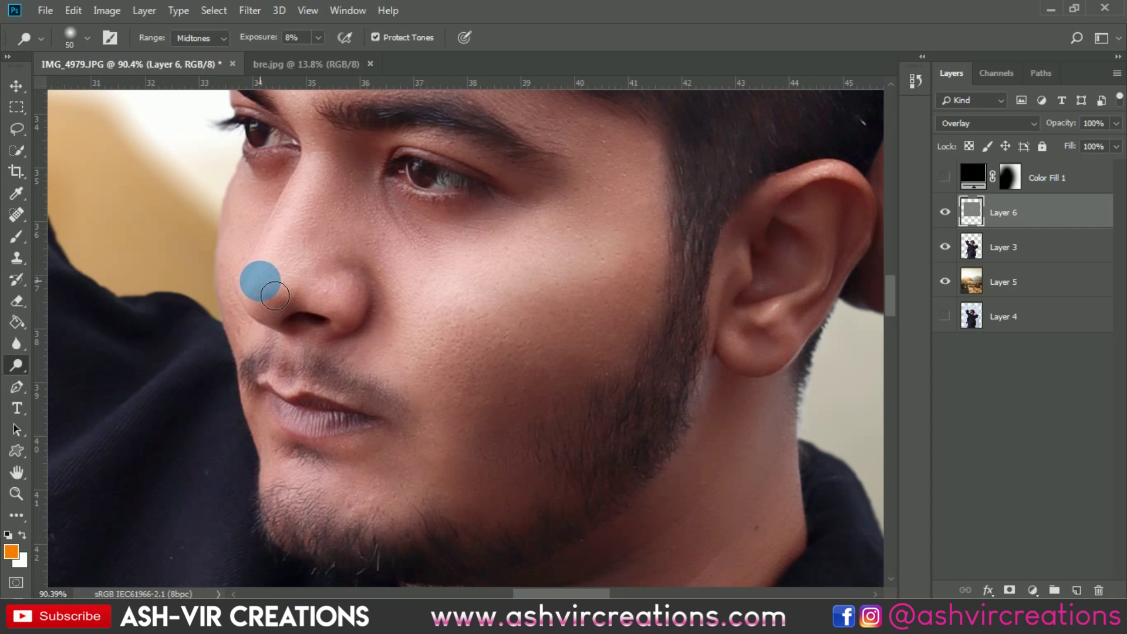
{"action": "mouse_move", "coordinate": [311, 204]}
{"action": "left_mouse_down"}
{"action": "mouse_move", "coordinate": [266, 297]}
{"action": "mouse_move", "coordinate": [312, 200]}
{"action": "mouse_move", "coordinate": [334, 185]}
{"action": "mouse_move", "coordinate": [286, 301]}
{"action": "mouse_move", "coordinate": [340, 173]}
{"action": "left_mouse_up"}
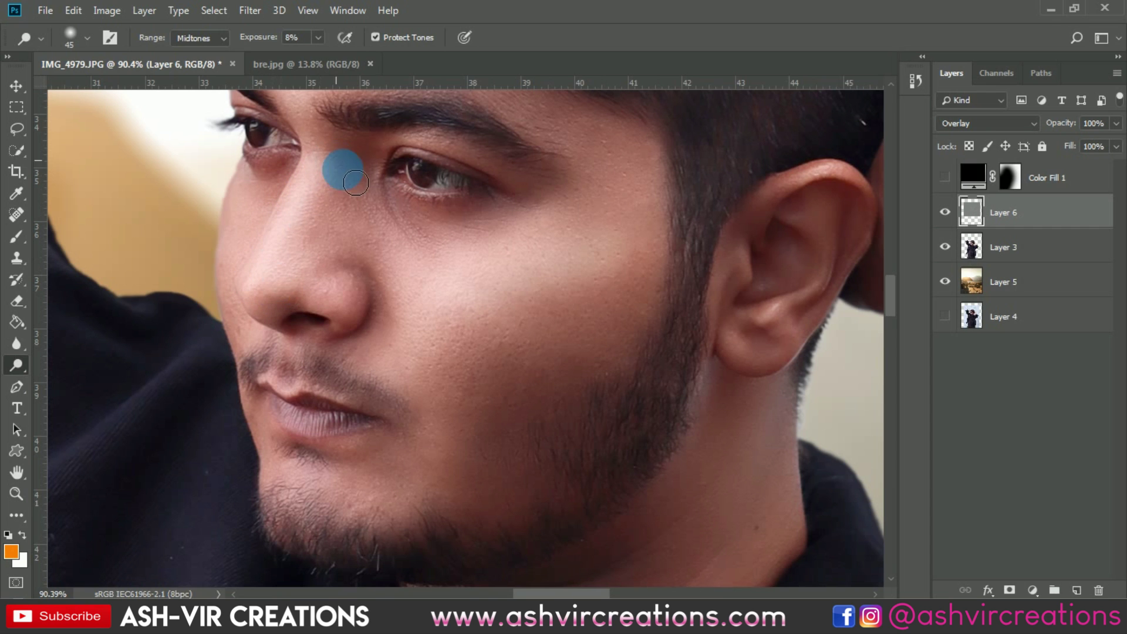
Examine the face highlights up close and against the whole composite.
{"action": "scroll", "coordinate": [423, 196], "scroll_direction": "down", "scroll_amount": 4}
{"action": "scroll", "coordinate": [424, 194], "scroll_direction": "up", "scroll_amount": 4}
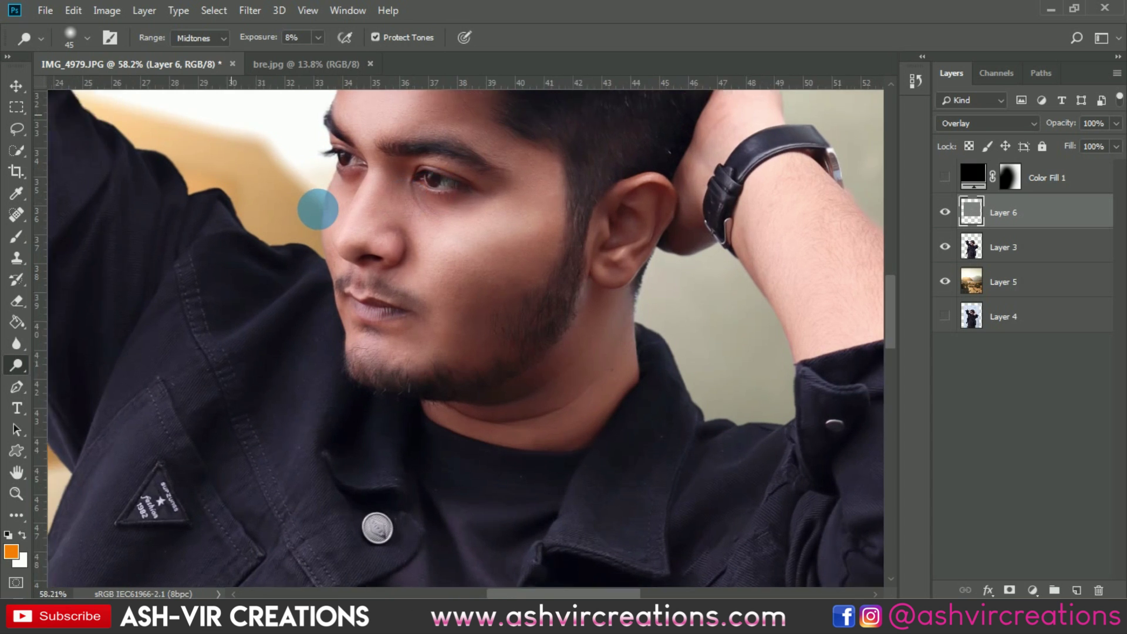
{"action": "mouse_move", "coordinate": [395, 181]}
{"action": "left_mouse_down"}
{"action": "mouse_move", "coordinate": [390, 257]}
{"action": "mouse_move", "coordinate": [372, 263]}
{"action": "mouse_move", "coordinate": [417, 148]}
{"action": "mouse_move", "coordinate": [379, 247]}
{"action": "mouse_move", "coordinate": [416, 169]}
{"action": "mouse_move", "coordinate": [395, 113]}
{"action": "left_mouse_up"}
{"action": "scroll", "coordinate": [395, 113], "scroll_direction": "down", "scroll_amount": 5}
{"action": "left_click_drag", "start_coordinate": [528, 171], "coordinate": [535, 179]}
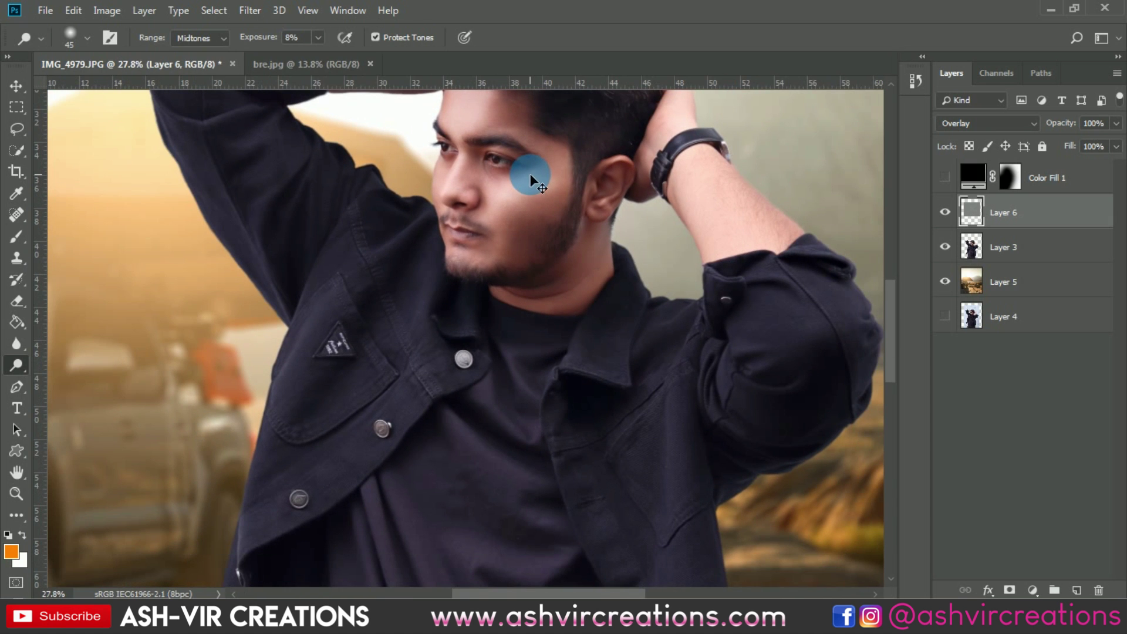
{"action": "scroll", "coordinate": [530, 174], "scroll_direction": "down", "scroll_amount": 4}
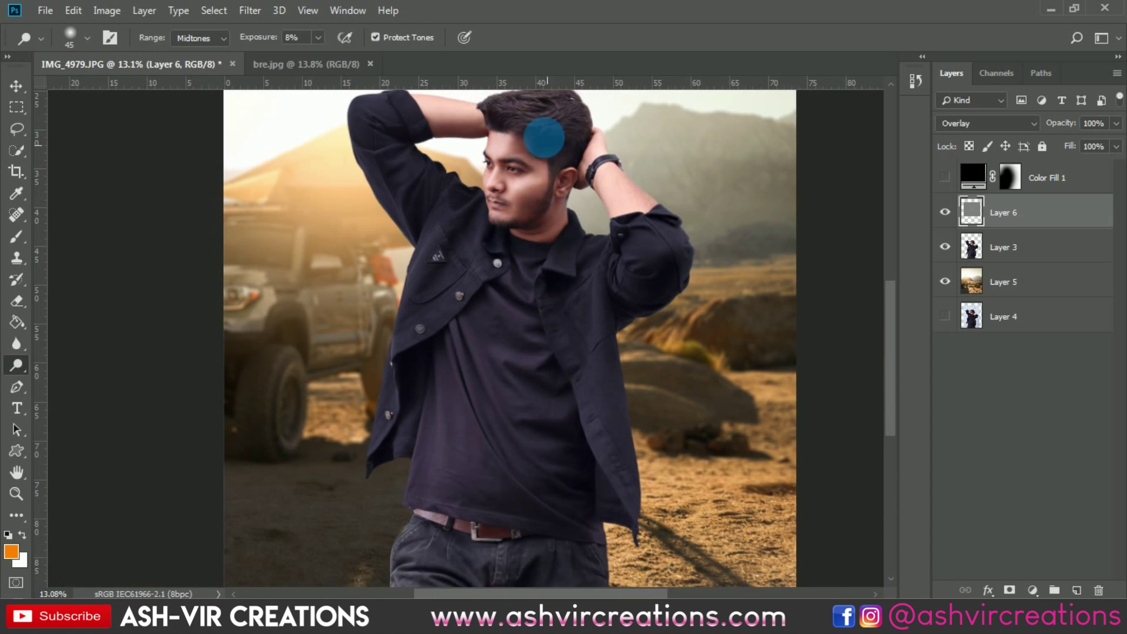
{"action": "scroll", "coordinate": [546, 141], "scroll_direction": "up", "scroll_amount": 7}
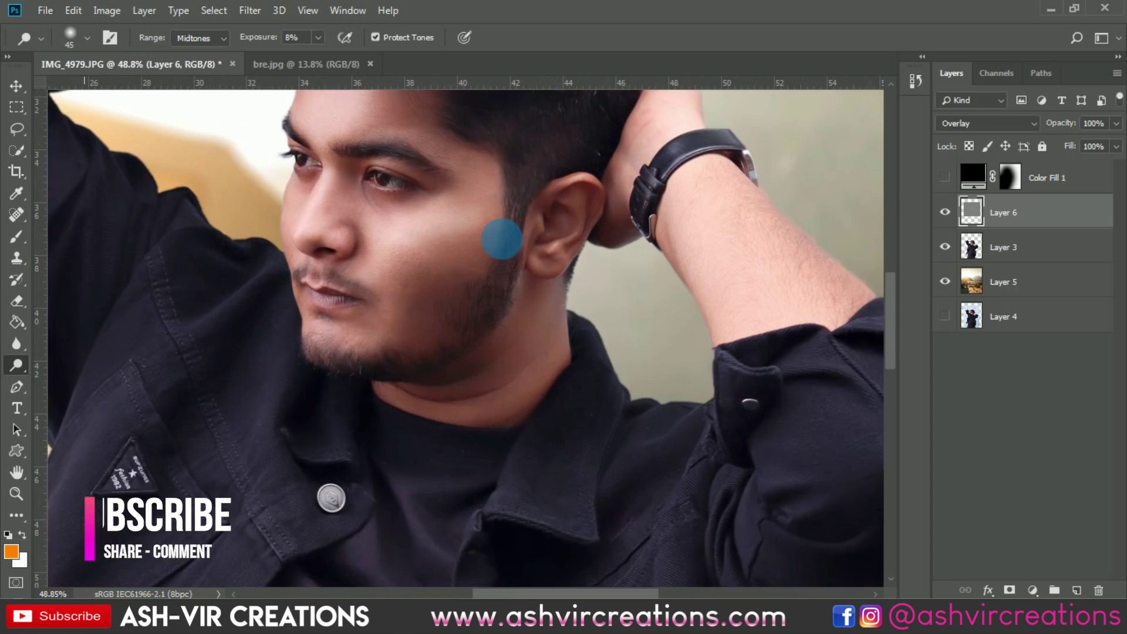
Darken the man's jawline, lower cheek and the area by the ear using the Burn tool at Midtones, 4% exposure, brush size 150.
{"action": "right_click", "coordinate": [16, 364]}
{"action": "left_click", "coordinate": [76, 379]}
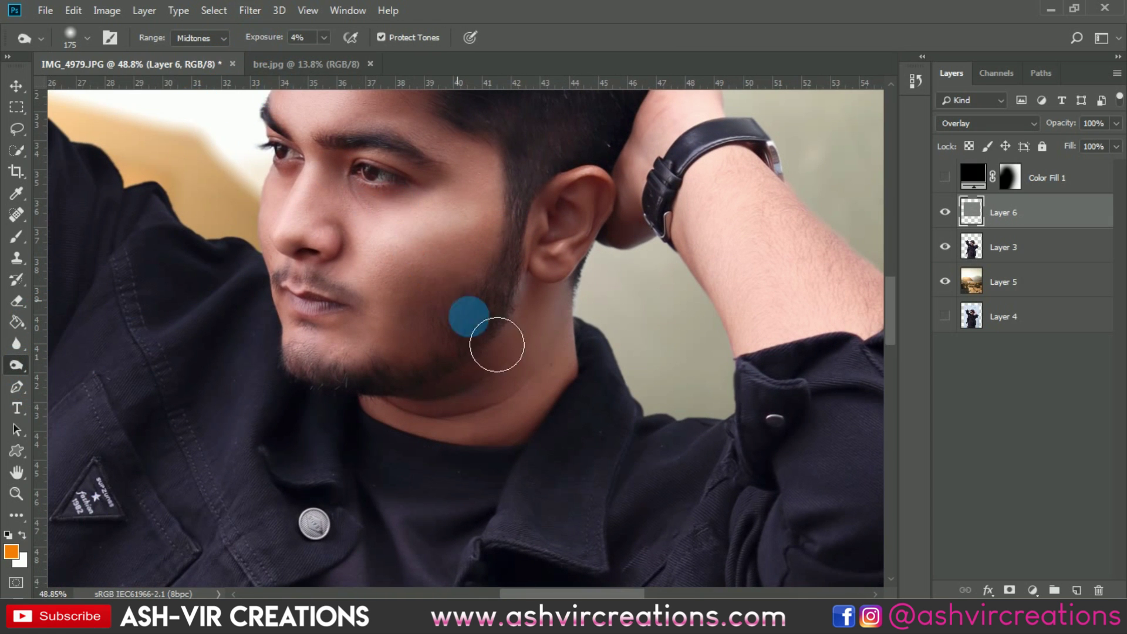
{"action": "key", "text": "bracketleft"}
{"action": "mouse_move", "coordinate": [497, 344]}
{"action": "left_mouse_down"}
{"action": "mouse_move", "coordinate": [511, 266]}
{"action": "mouse_move", "coordinate": [443, 312]}
{"action": "mouse_move", "coordinate": [520, 258]}
{"action": "mouse_move", "coordinate": [451, 289]}
{"action": "mouse_move", "coordinate": [460, 337]}
{"action": "left_mouse_up"}
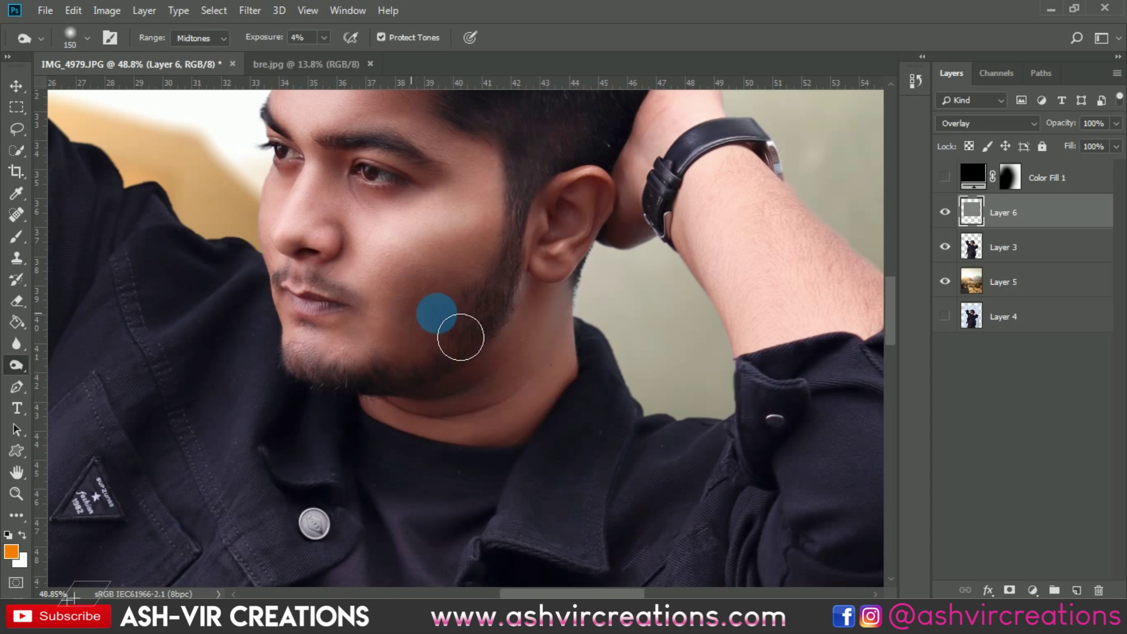
{"action": "scroll", "coordinate": [460, 337], "scroll_direction": "up", "scroll_amount": 3}
{"action": "mouse_move", "coordinate": [490, 277]}
{"action": "left_mouse_down"}
{"action": "mouse_move", "coordinate": [477, 307]}
{"action": "mouse_move", "coordinate": [563, 252]}
{"action": "mouse_move", "coordinate": [599, 263]}
{"action": "left_mouse_up"}
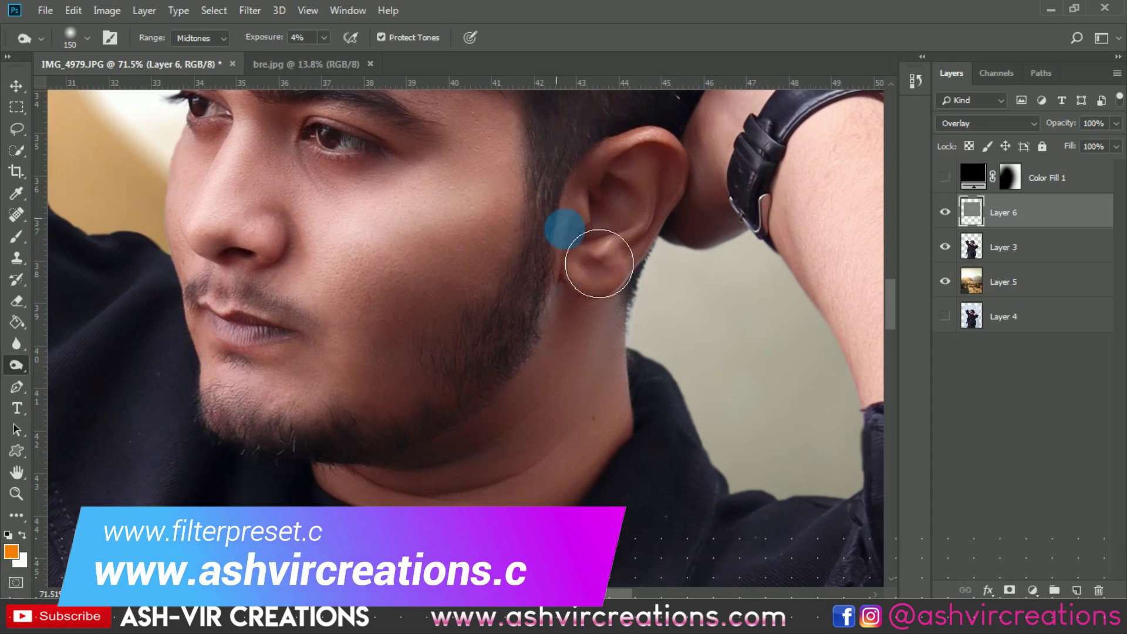
{"action": "scroll", "coordinate": [598, 263], "scroll_direction": "down", "scroll_amount": 3}
{"action": "scroll", "coordinate": [515, 302], "scroll_direction": "down", "scroll_amount": 3}
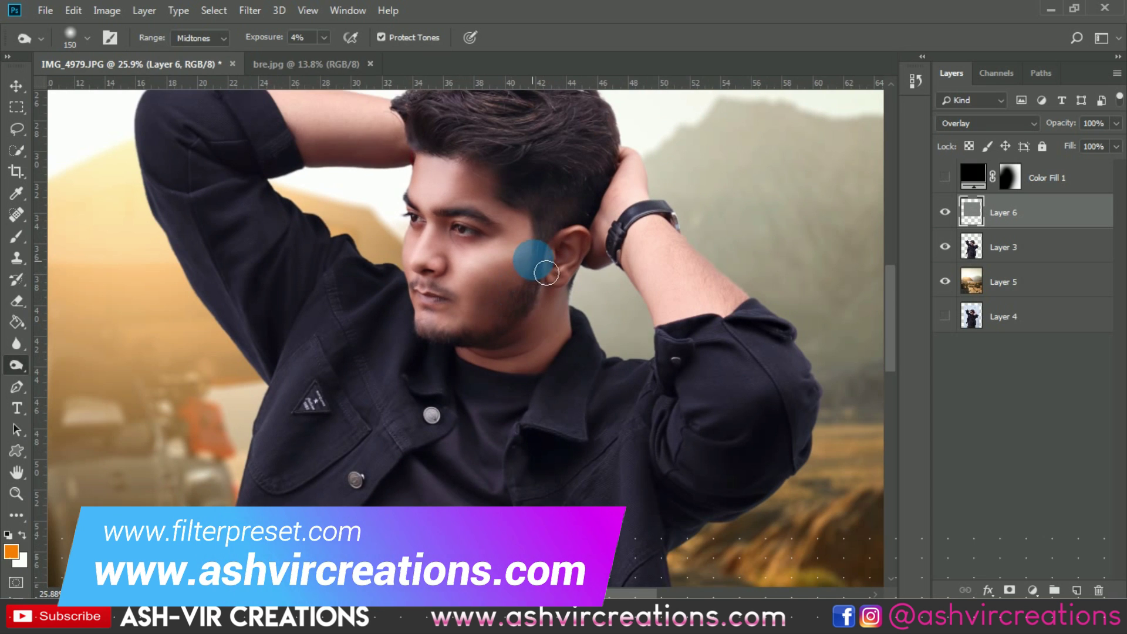
Compare the face with and without the dodge-and-burn layer by toggling the visibility of Layer 6.
{"action": "left_click", "coordinate": [946, 213]}
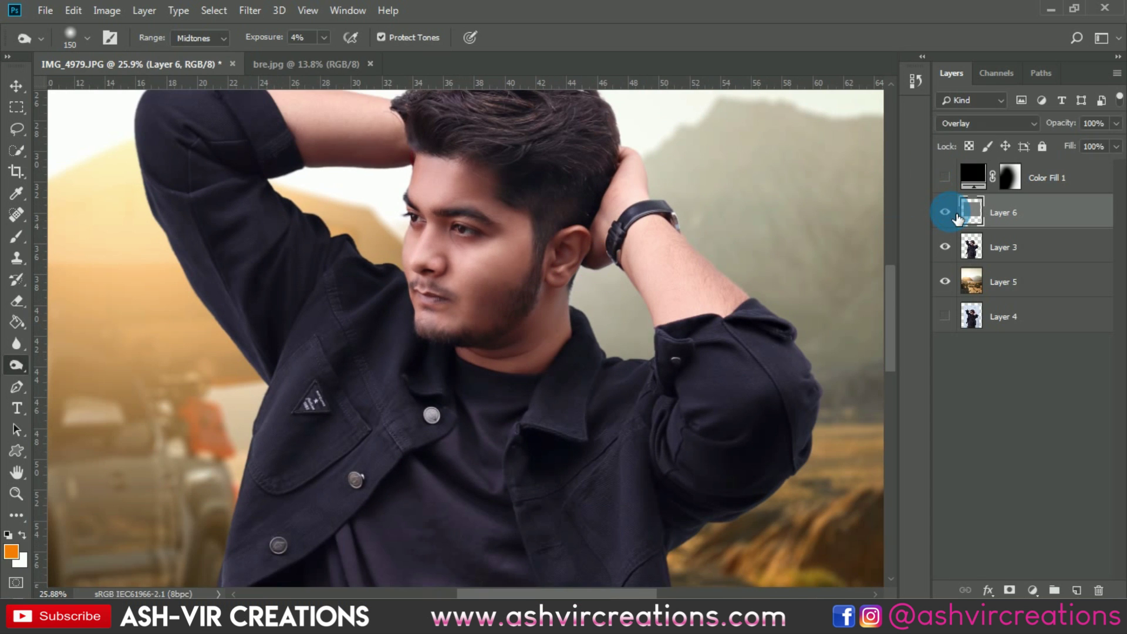
{"action": "left_click", "coordinate": [946, 213]}
{"action": "left_click", "coordinate": [945, 212]}
{"action": "scroll", "coordinate": [516, 241], "scroll_direction": "up", "scroll_amount": 2}
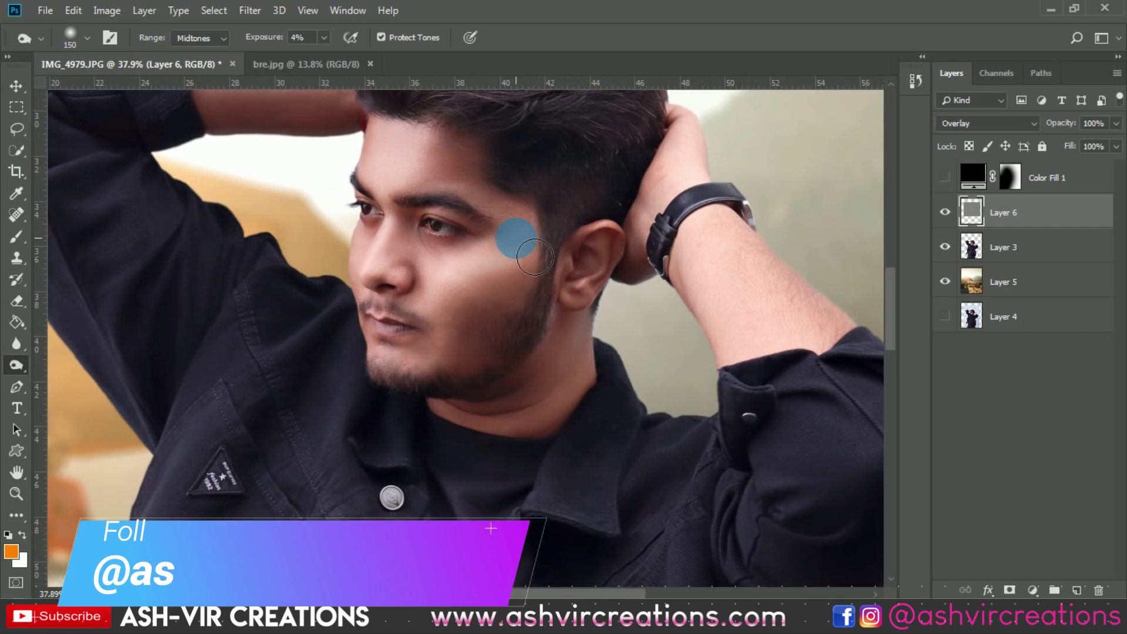
{"action": "key", "text": "v"}
{"action": "left_click_drag", "start_coordinate": [503, 239], "coordinate": [573, 259]}
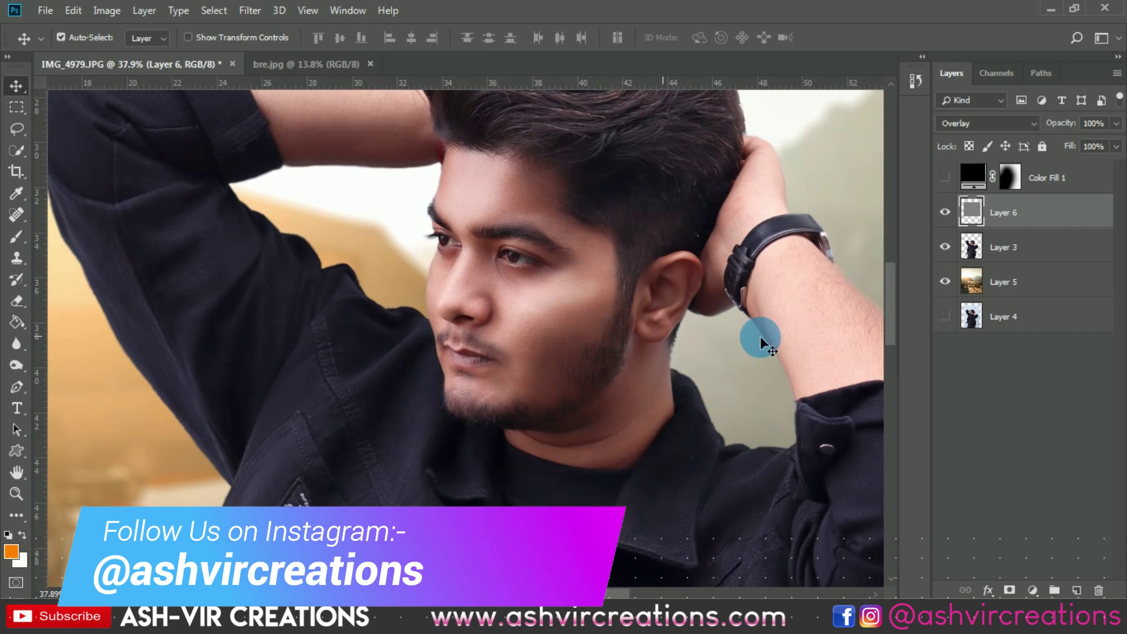
{"action": "left_click", "coordinate": [946, 213]}
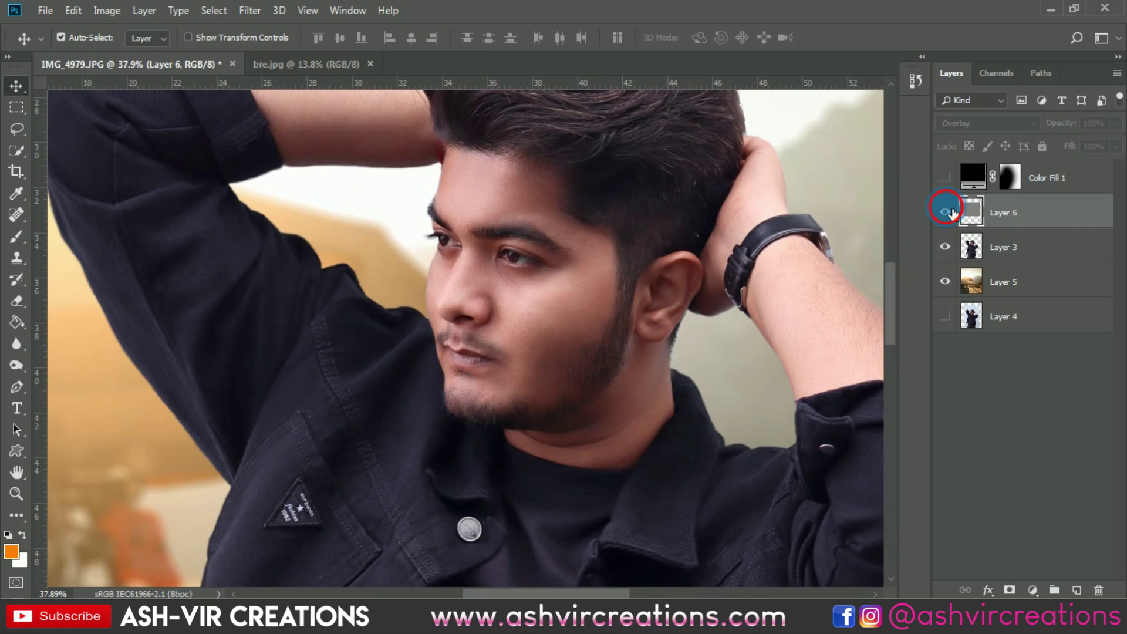
{"action": "left_click", "coordinate": [945, 213]}
{"action": "left_click", "coordinate": [951, 213]}
{"action": "left_click", "coordinate": [951, 213]}
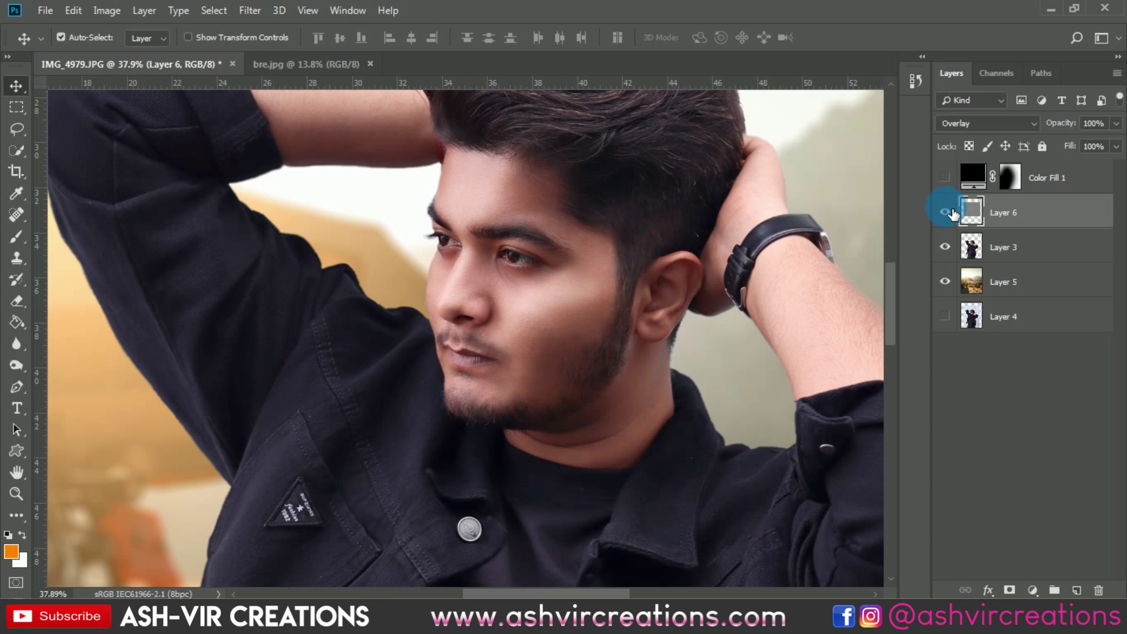
{"action": "left_click", "coordinate": [951, 212]}
{"action": "left_click", "coordinate": [951, 212]}
Check the whole composite and make the cut-out man's layer, Layer 3, the active layer.
{"action": "scroll", "coordinate": [593, 299], "scroll_direction": "down", "scroll_amount": 5}
{"action": "scroll", "coordinate": [591, 181], "scroll_direction": "down", "scroll_amount": 2}
{"action": "scroll", "coordinate": [593, 176], "scroll_direction": "up", "scroll_amount": 1}
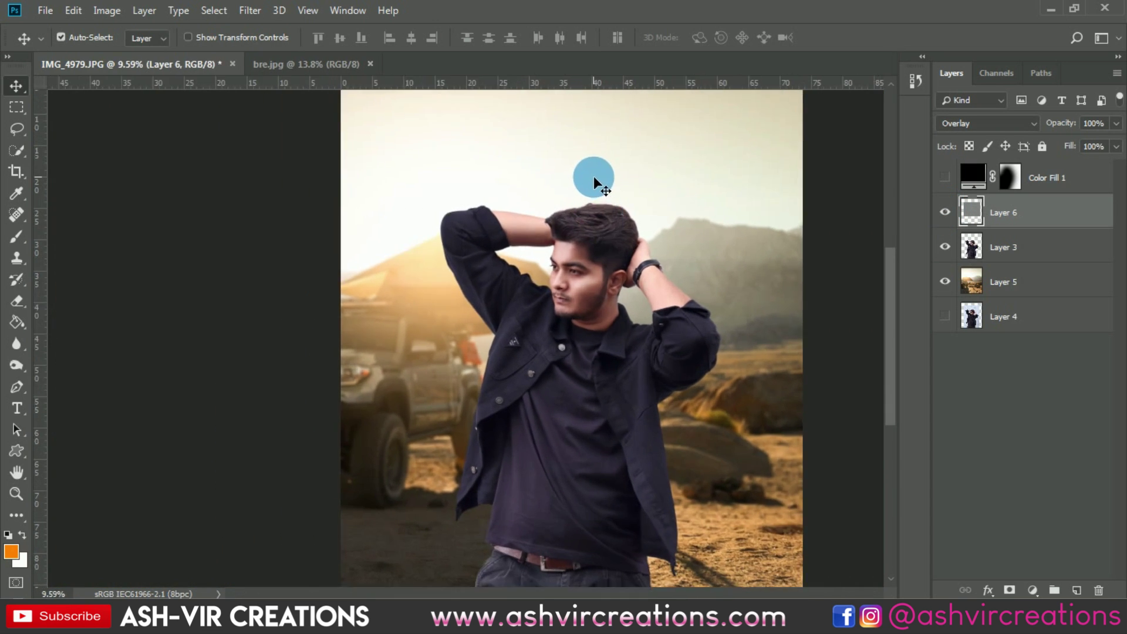
{"action": "scroll", "coordinate": [532, 231], "scroll_direction": "down", "scroll_amount": 2}
{"action": "scroll", "coordinate": [470, 283], "scroll_direction": "up", "scroll_amount": 2}
{"action": "scroll", "coordinate": [469, 284], "scroll_direction": "up", "scroll_amount": 1}
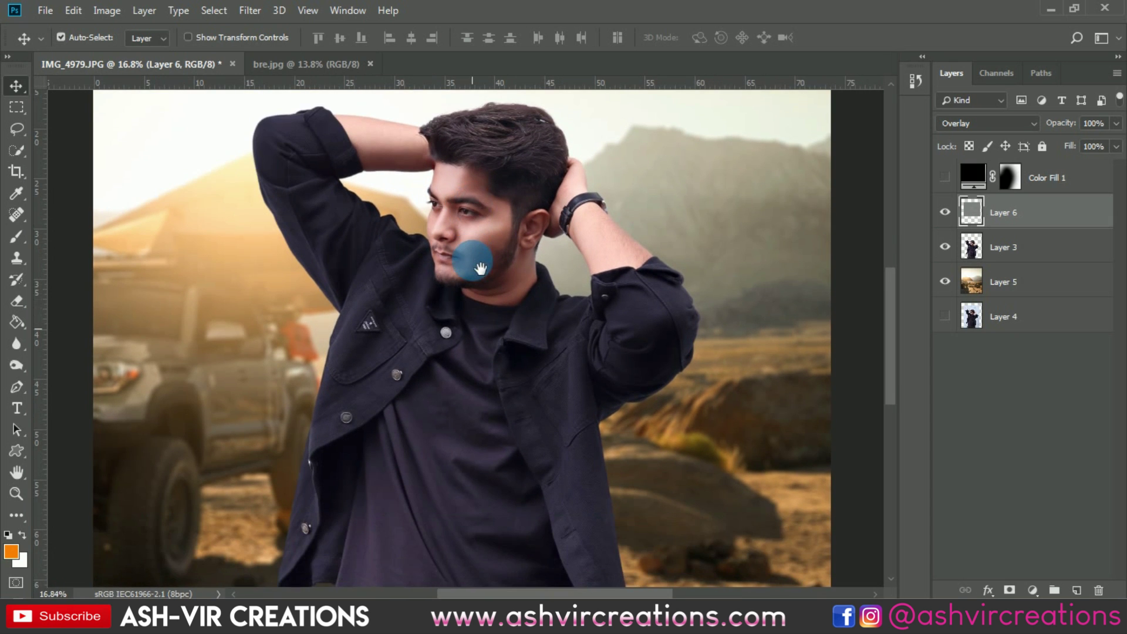
{"action": "left_click", "coordinate": [1031, 249]}
{"action": "scroll", "coordinate": [456, 245], "scroll_direction": "down", "scroll_amount": 2}
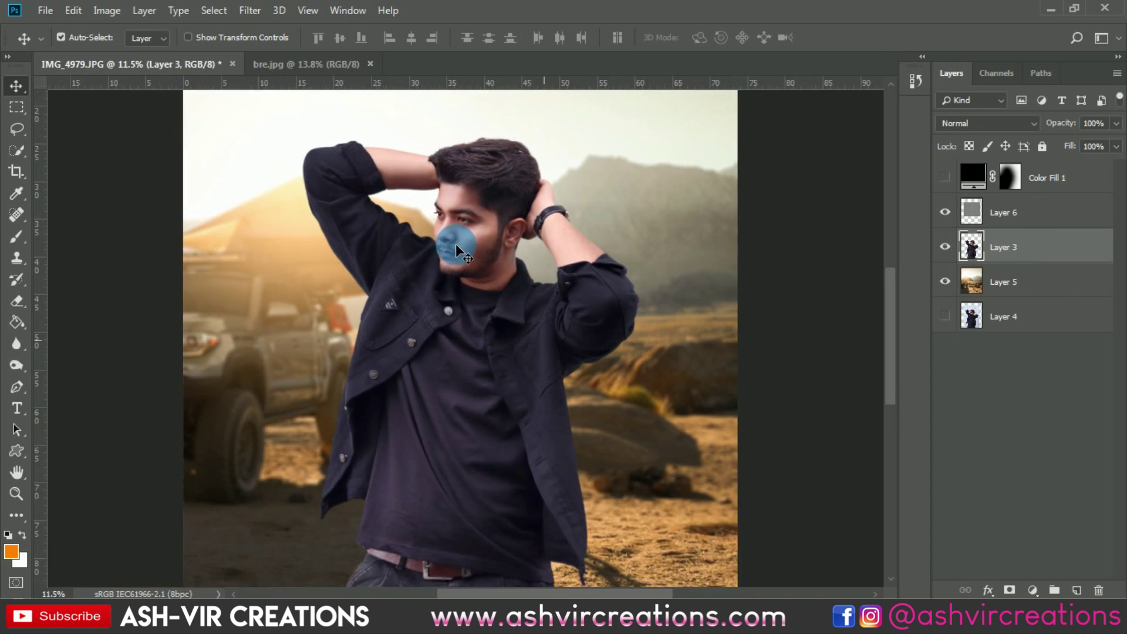
{"action": "scroll", "coordinate": [444, 234], "scroll_direction": "up", "scroll_amount": 2}
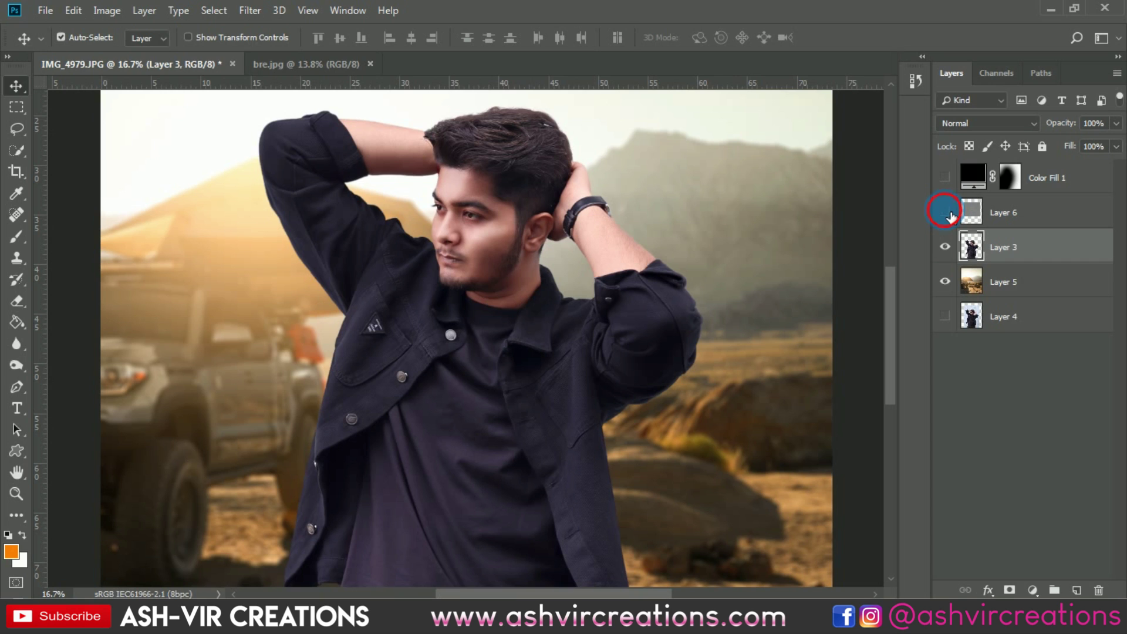
Turn on the Color Fill 1 vignette and Layer 6, and move Color Fill 1 below Layer 6.
{"action": "left_click", "coordinate": [945, 212]}
{"action": "left_click", "coordinate": [945, 177]}
{"action": "left_click", "coordinate": [1064, 179]}
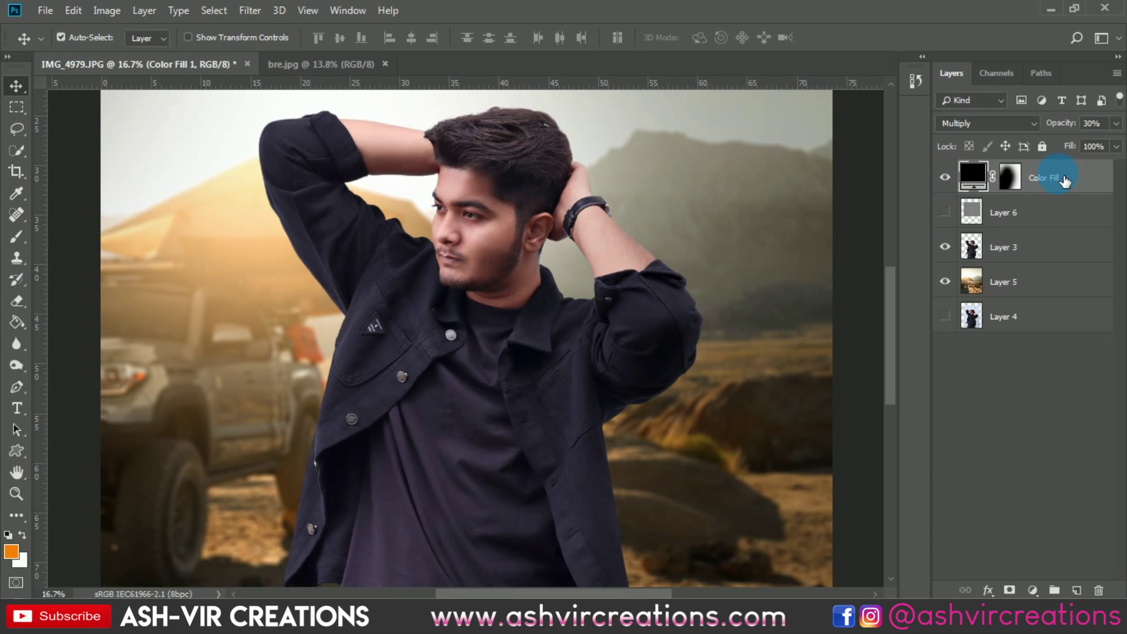
{"action": "left_click_drag", "start_coordinate": [1049, 180], "coordinate": [1051, 230]}
{"action": "left_click", "coordinate": [946, 175]}
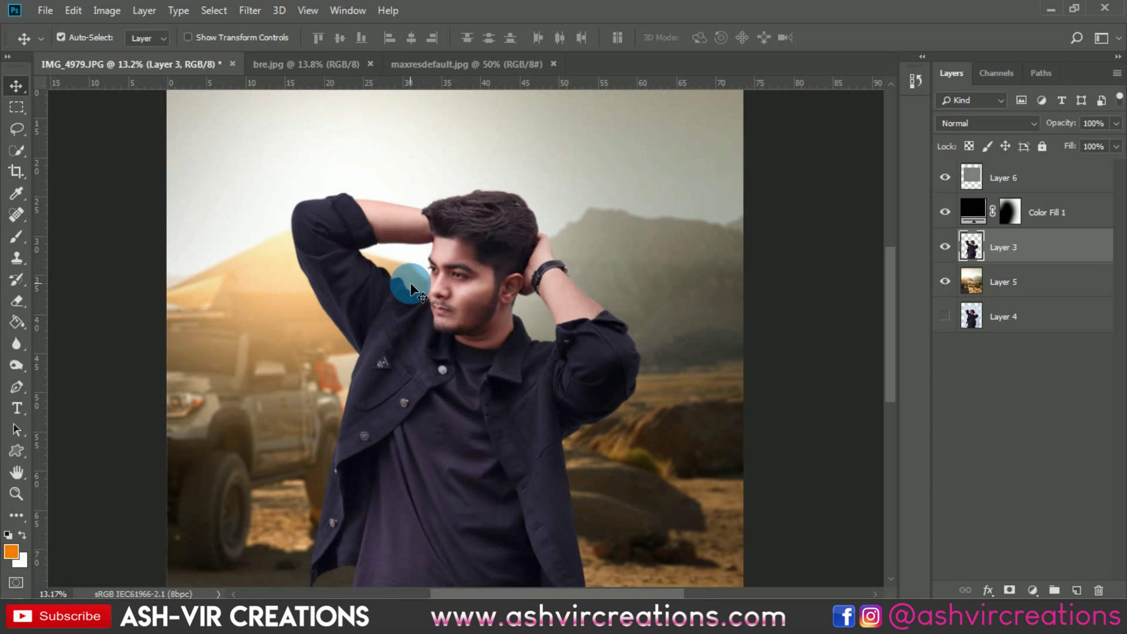
Start a Hue/Saturation adjustment on the man's Layer 3, target the Reds by sampling his cheek, and set their Hue to +8.
{"action": "scroll", "coordinate": [410, 282], "scroll_direction": "up", "scroll_amount": 3}
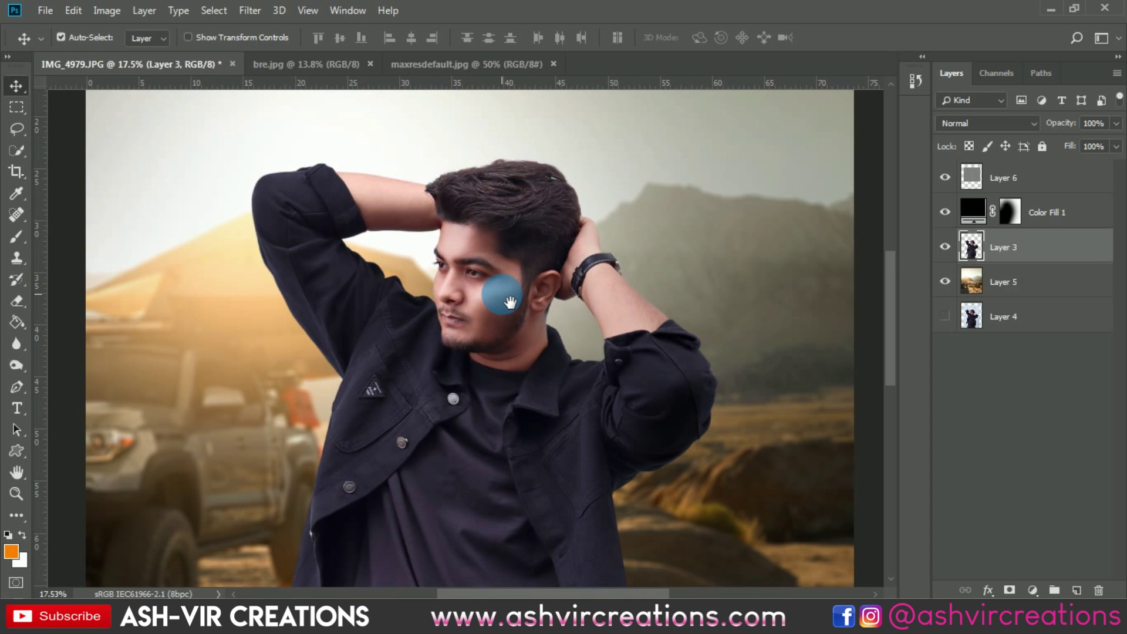
{"action": "key", "text": "ctrl+u"}
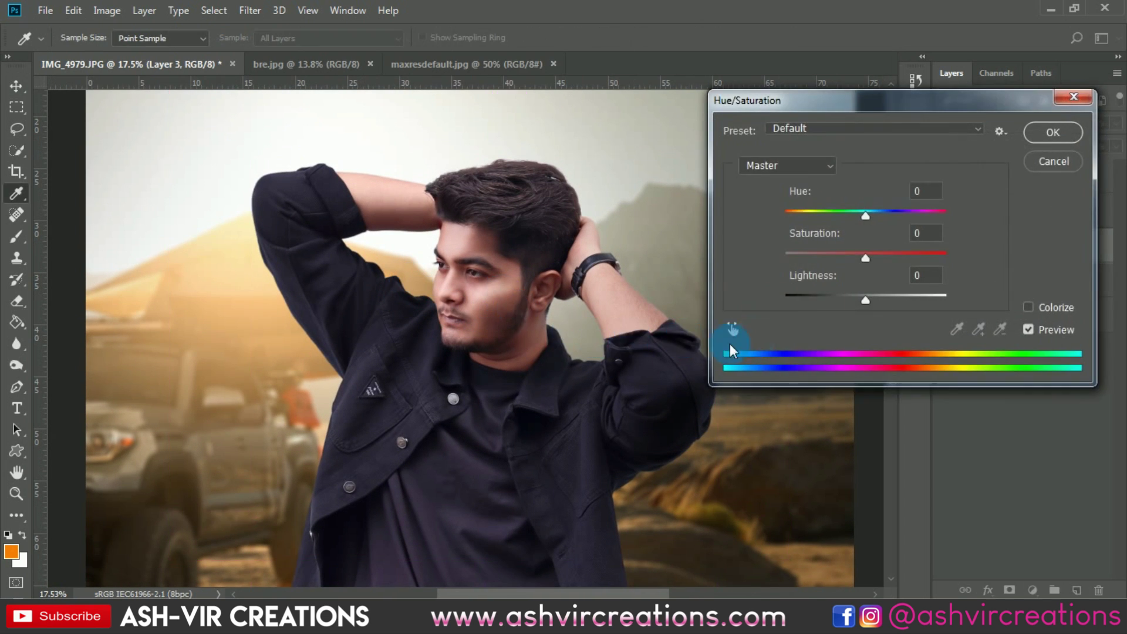
{"action": "left_click", "coordinate": [732, 329]}
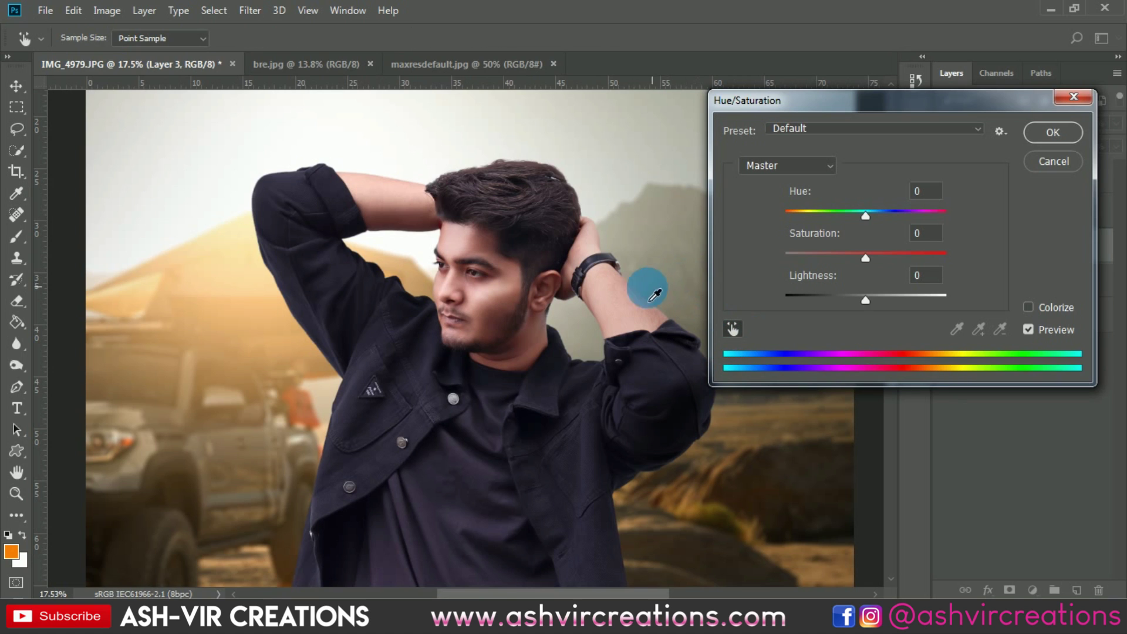
{"action": "left_click", "coordinate": [508, 311]}
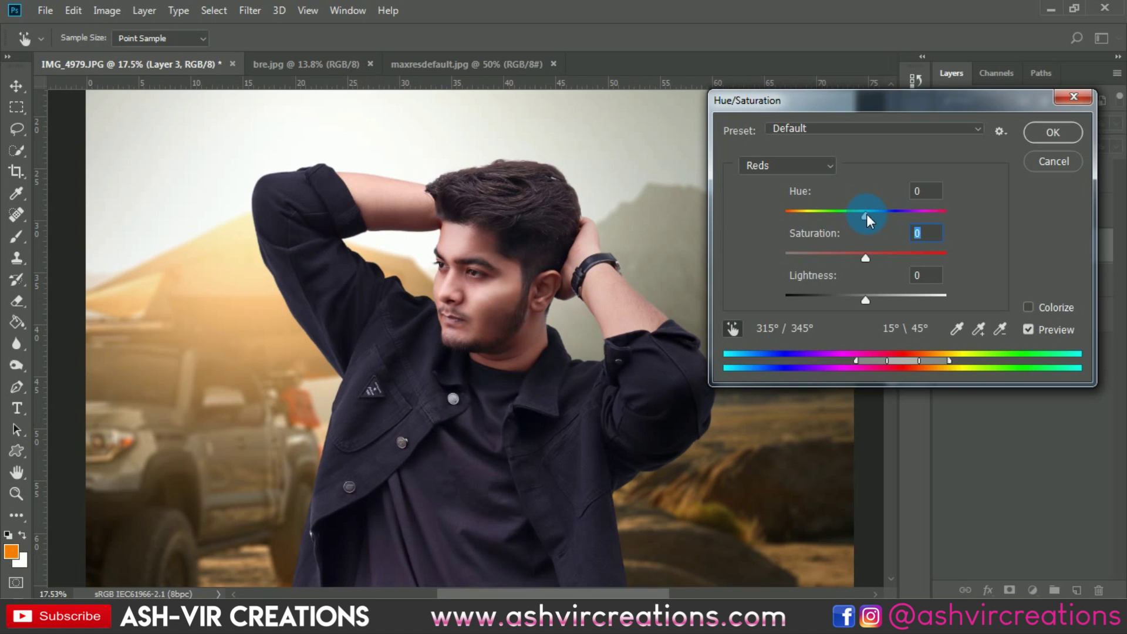
{"action": "left_click_drag", "start_coordinate": [866, 214], "coordinate": [873, 214]}
{"action": "left_click", "coordinate": [1028, 326]}
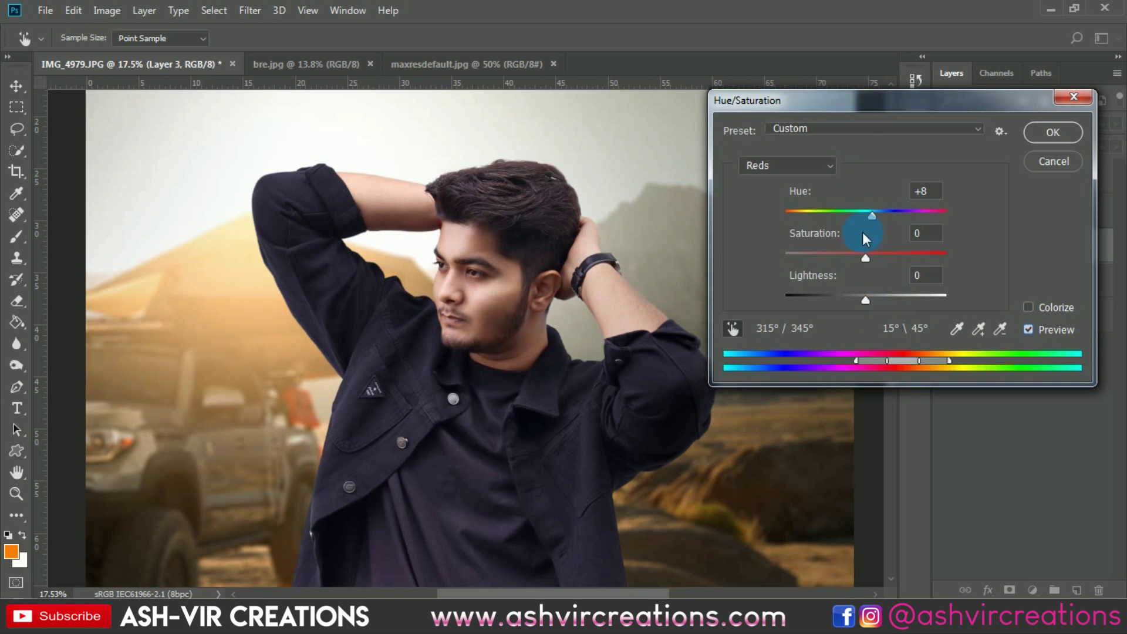
Try a Reds Saturation of -4 and Lightness of +4, comparing the man's skin with and without the preview.
{"action": "left_click_drag", "start_coordinate": [858, 105], "coordinate": [858, 128]}
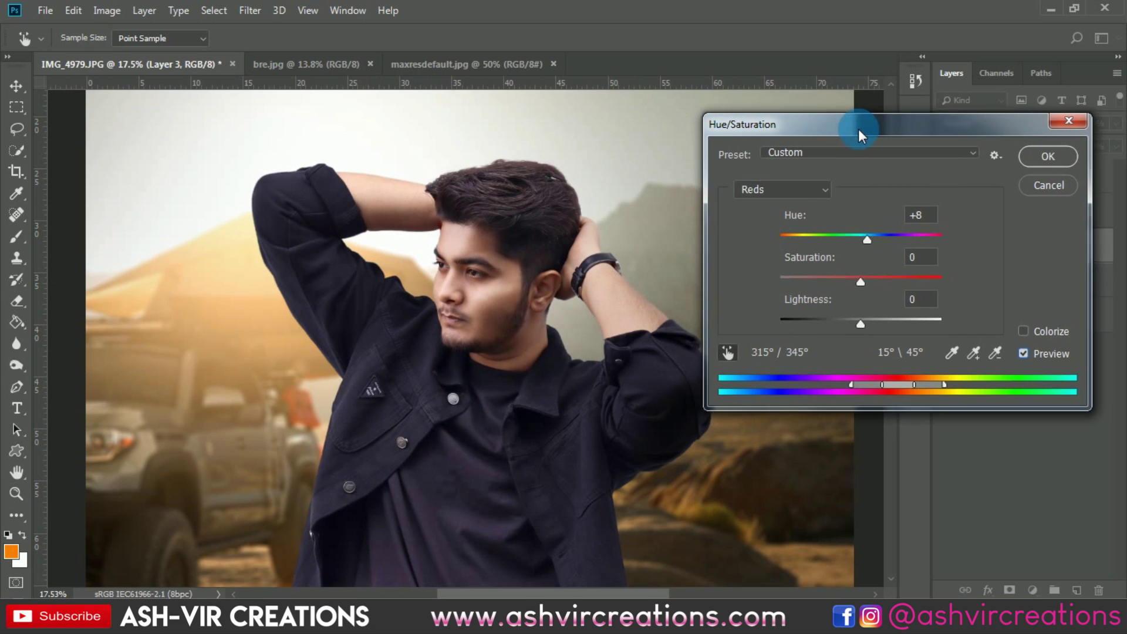
{"action": "mouse_move", "coordinate": [859, 280]}
{"action": "left_mouse_down"}
{"action": "mouse_move", "coordinate": [848, 279]}
{"action": "mouse_move", "coordinate": [864, 280]}
{"action": "left_mouse_up"}
{"action": "left_click_drag", "start_coordinate": [878, 321], "coordinate": [871, 319]}
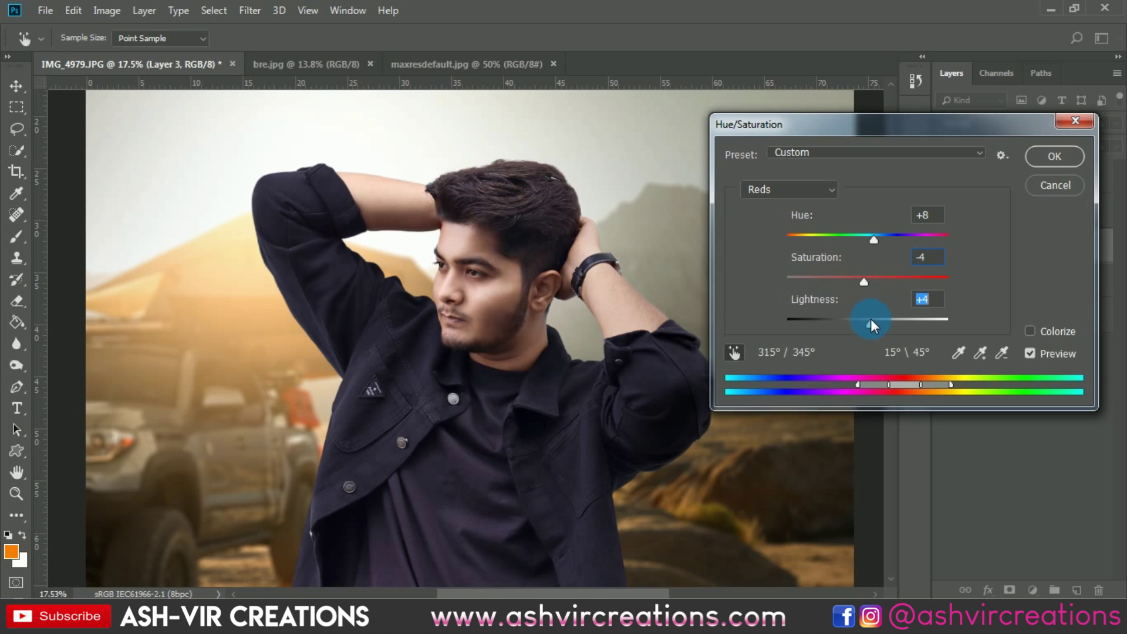
{"action": "left_click", "coordinate": [972, 335]}
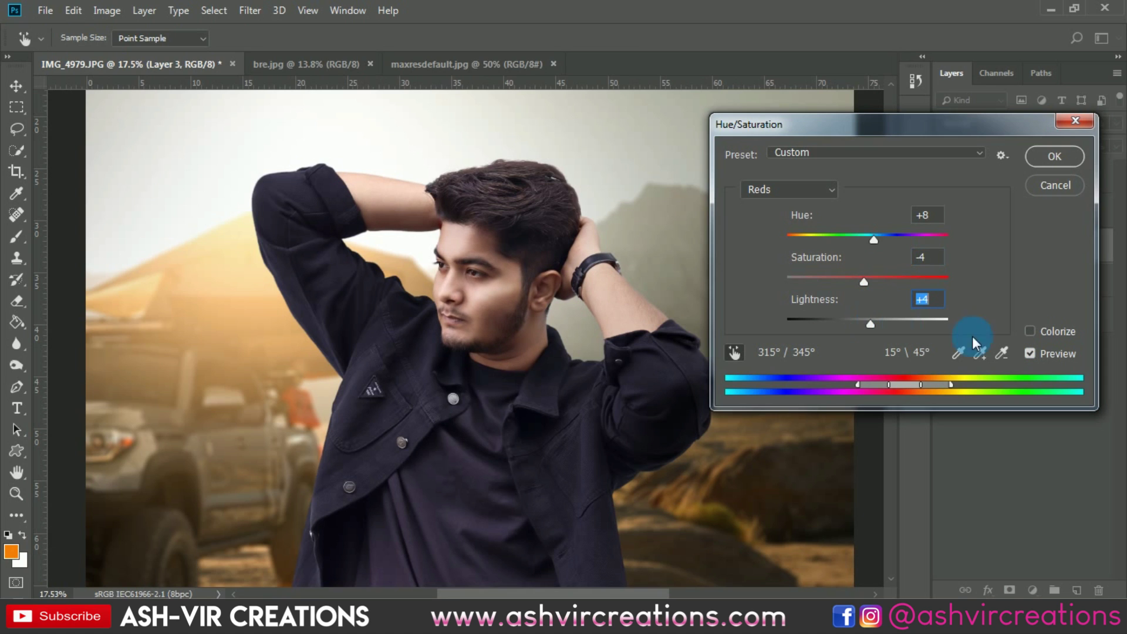
{"action": "left_click", "coordinate": [1030, 353]}
{"action": "left_click", "coordinate": [1029, 354]}
{"action": "key", "text": "ctrl+minus"}
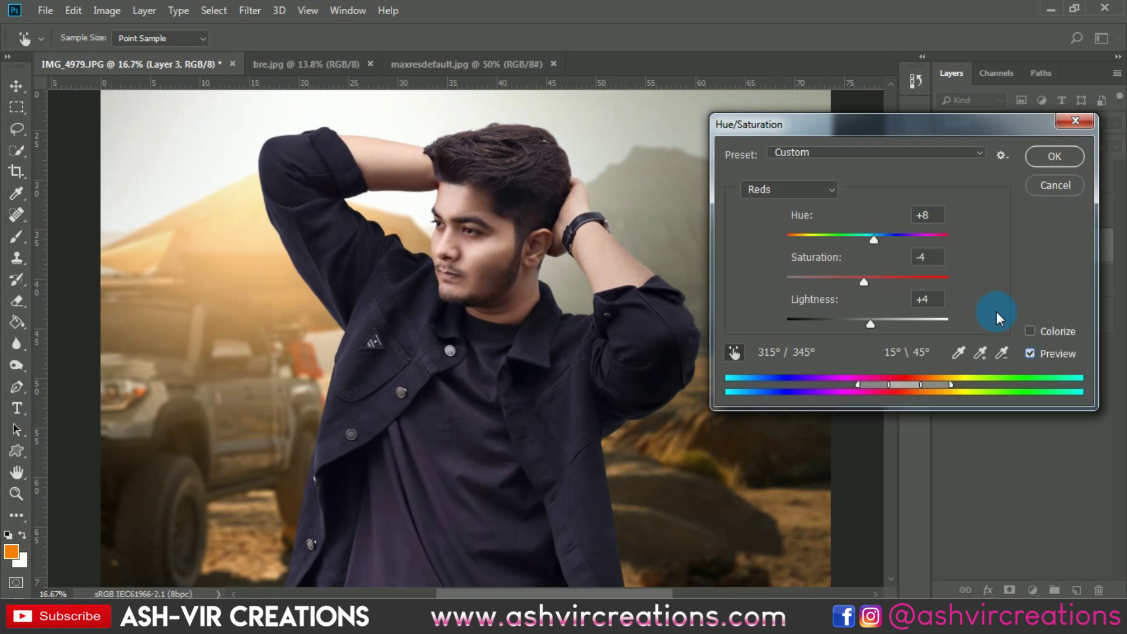
Set the Reds to Hue +9, Saturation 0 and Lightness 0, check the preview, and apply the Hue/Saturation adjustment.
{"action": "key", "text": "p"}
{"action": "left_click", "coordinate": [913, 258]}
{"action": "key", "text": "Tab"}
{"action": "left_click", "coordinate": [939, 222]}
{"action": "left_click", "coordinate": [1030, 352]}
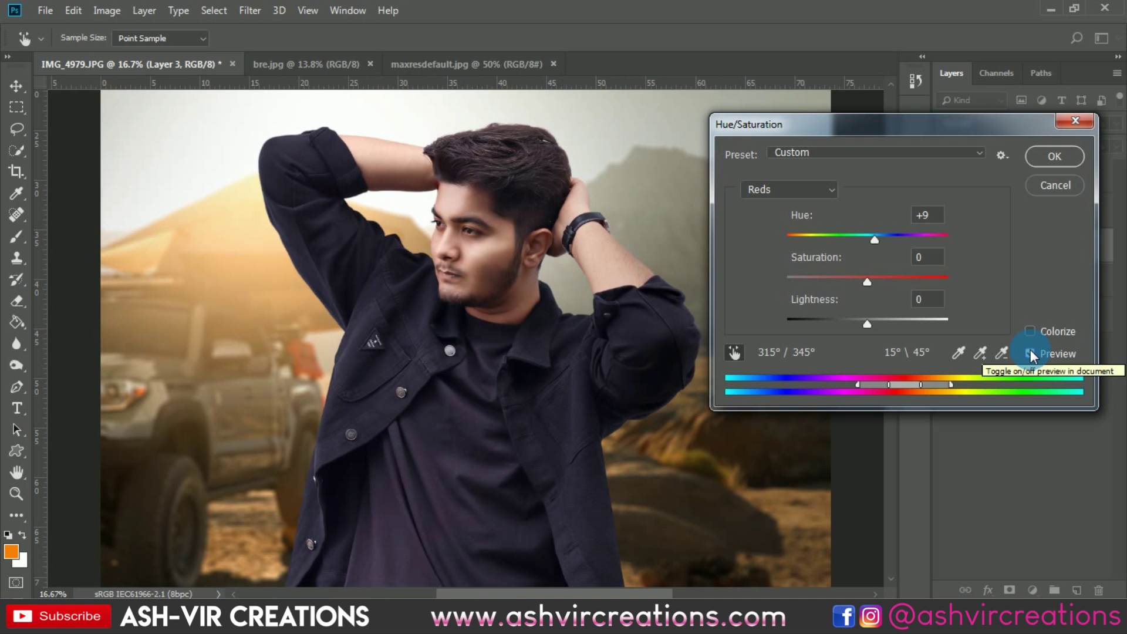
{"action": "left_click", "coordinate": [1054, 156]}
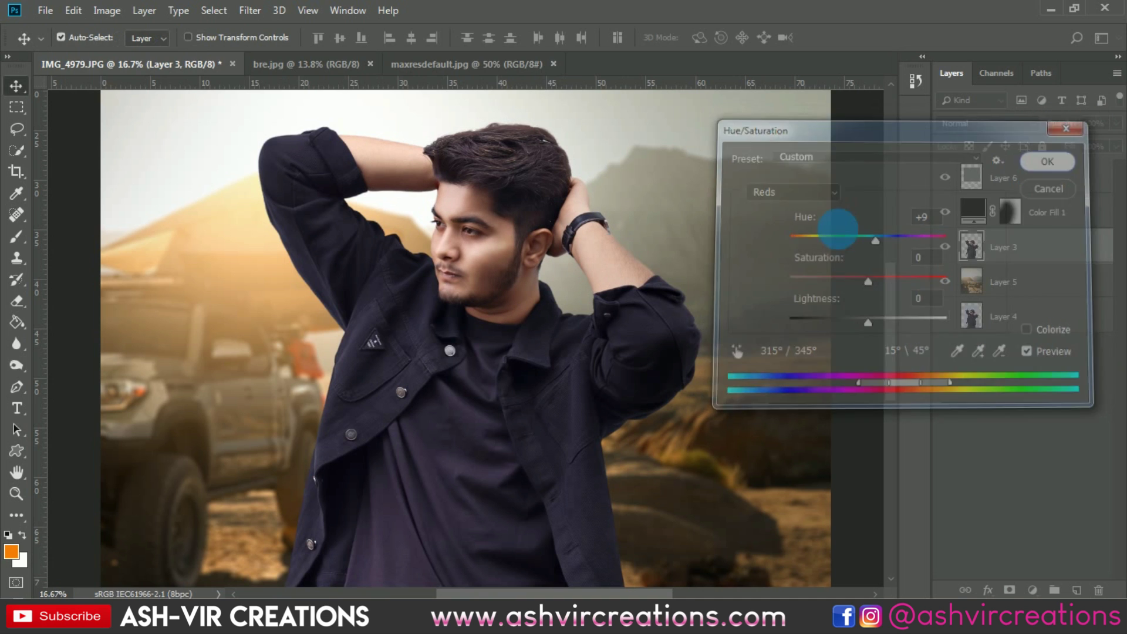
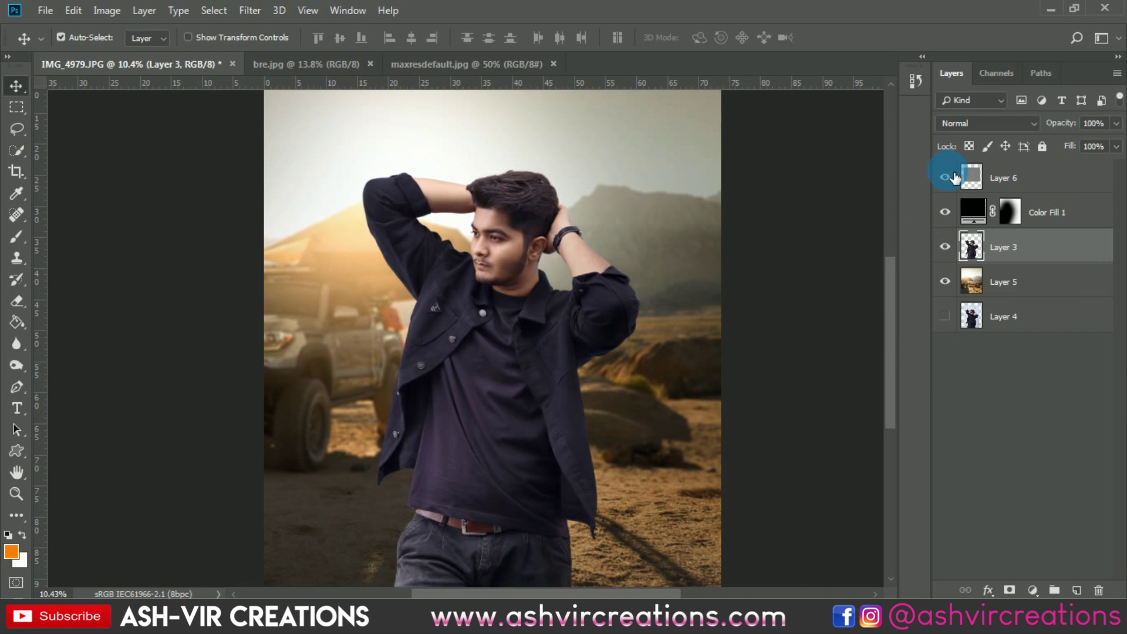
In the Camera Raw filter on Layer 3, set the HSL Saturation of Greens, Aquas, Blues and Purples to -100.
{"action": "scroll", "coordinate": [526, 192], "scroll_direction": "up", "scroll_amount": 5}
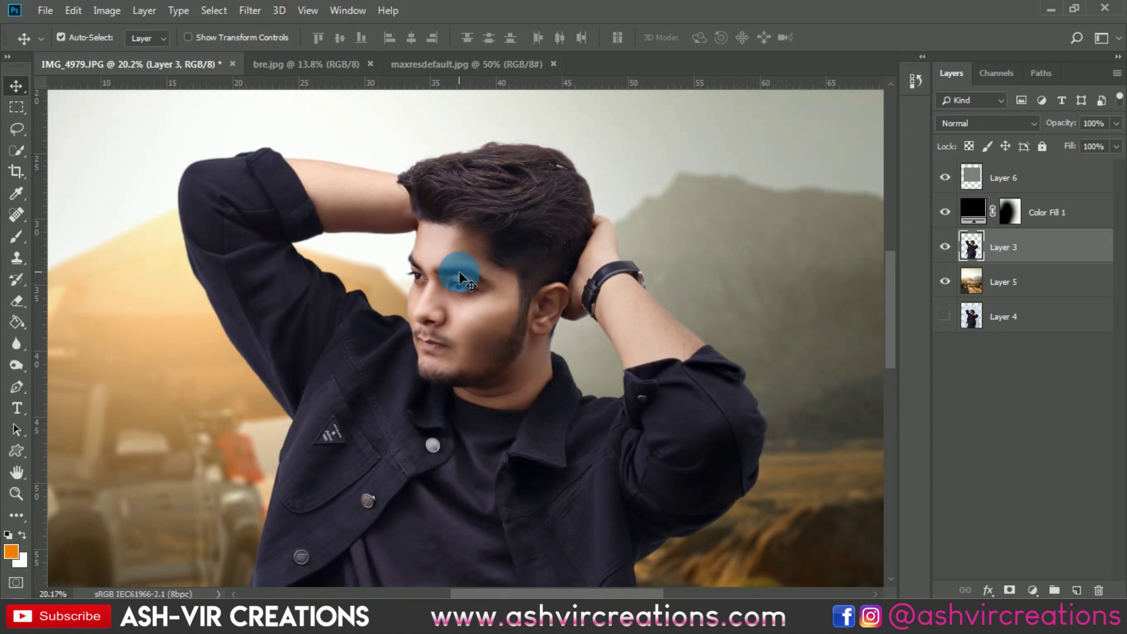
{"action": "scroll", "coordinate": [459, 271], "scroll_direction": "down", "scroll_amount": 5}
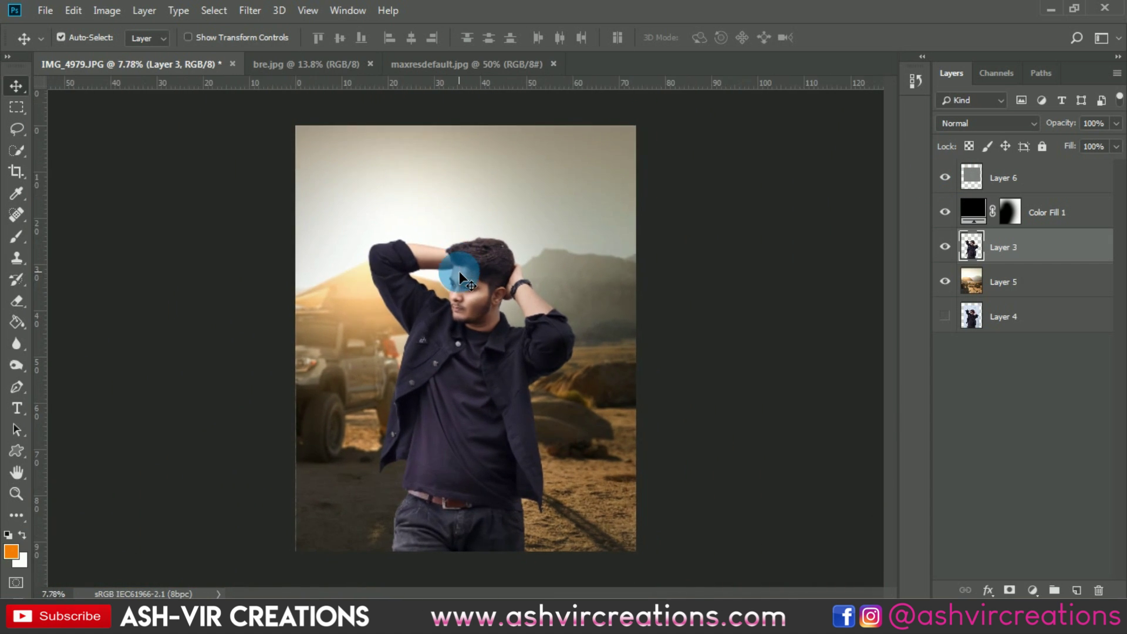
{"action": "left_click", "coordinate": [254, 13]}
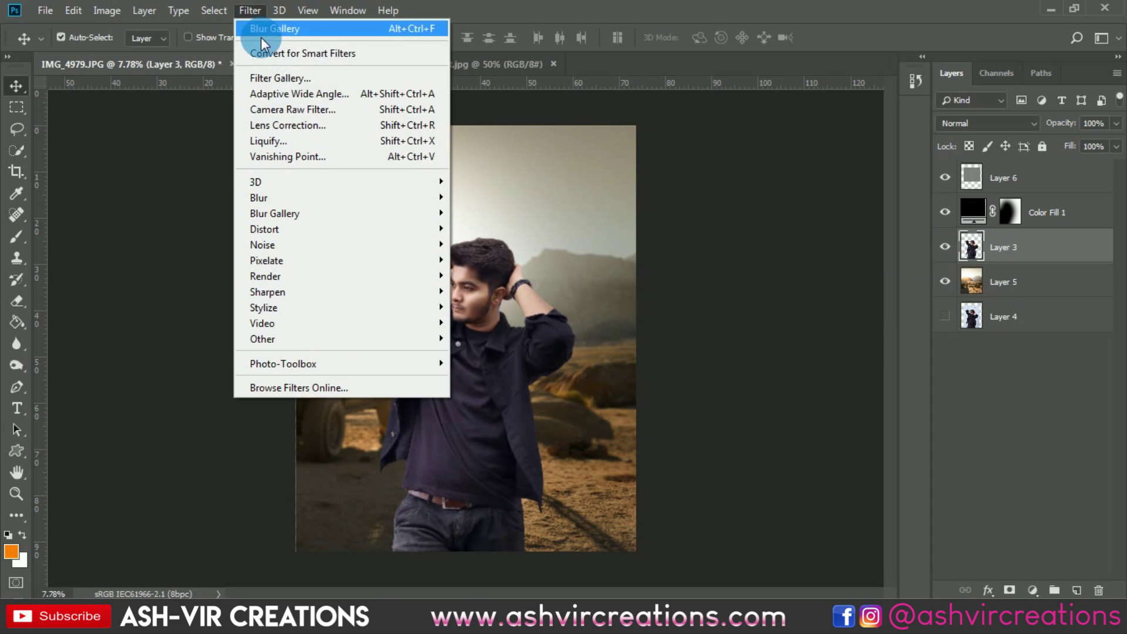
{"action": "left_click", "coordinate": [272, 111]}
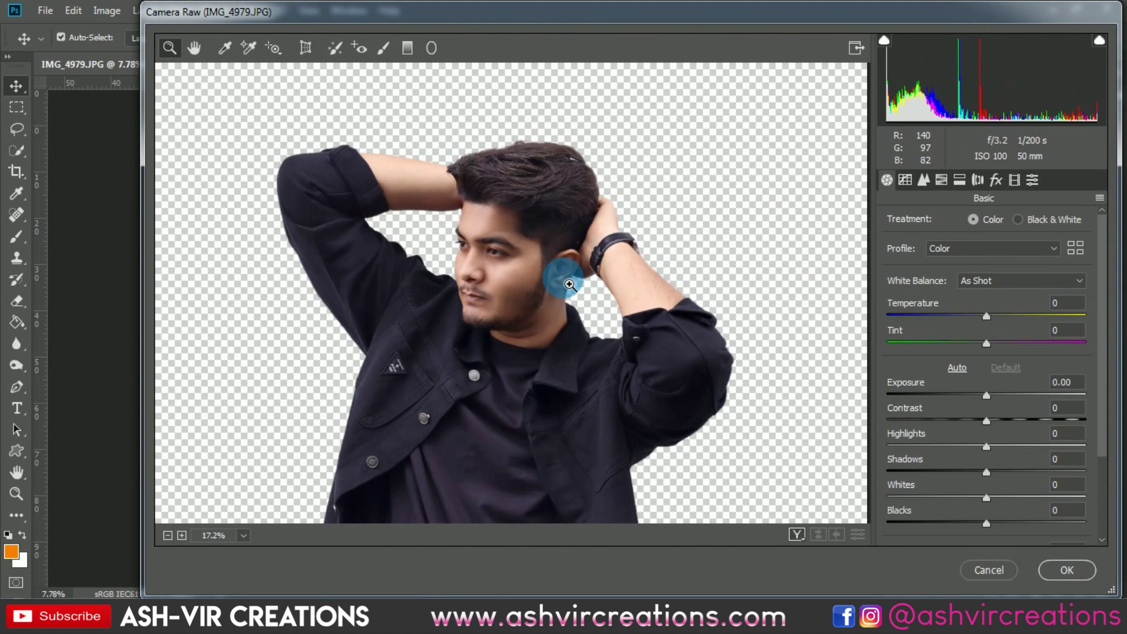
{"action": "left_click", "coordinate": [569, 284], "text": "alt"}
{"action": "left_click", "coordinate": [574, 389], "text": "alt"}
{"action": "left_click", "coordinate": [923, 182]}
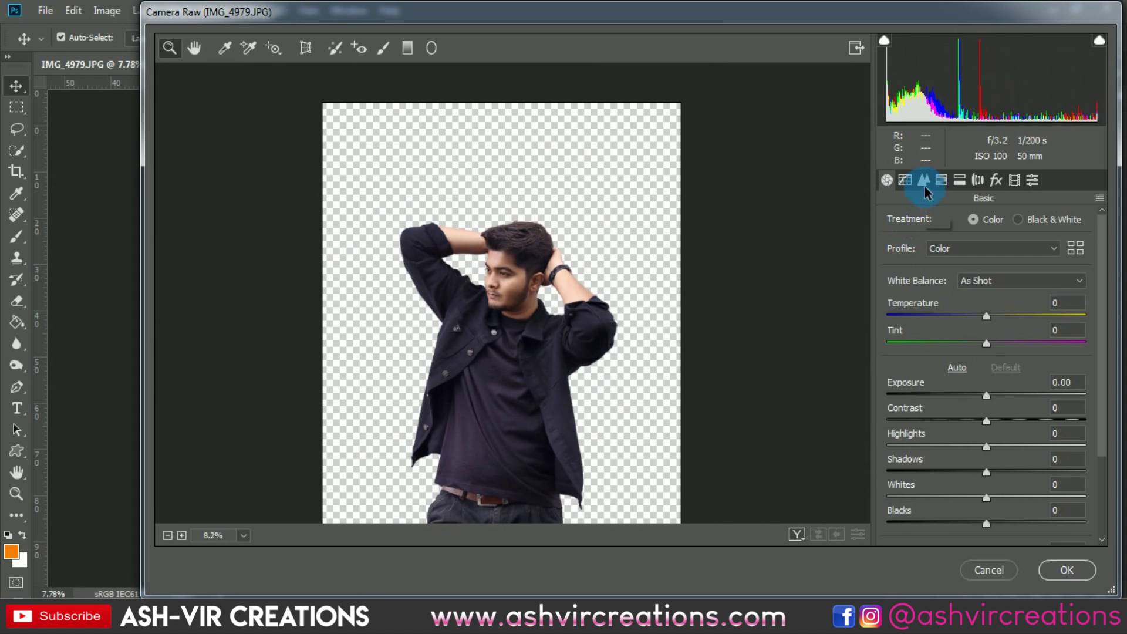
{"action": "left_click", "coordinate": [940, 181]}
{"action": "left_click", "coordinate": [965, 233]}
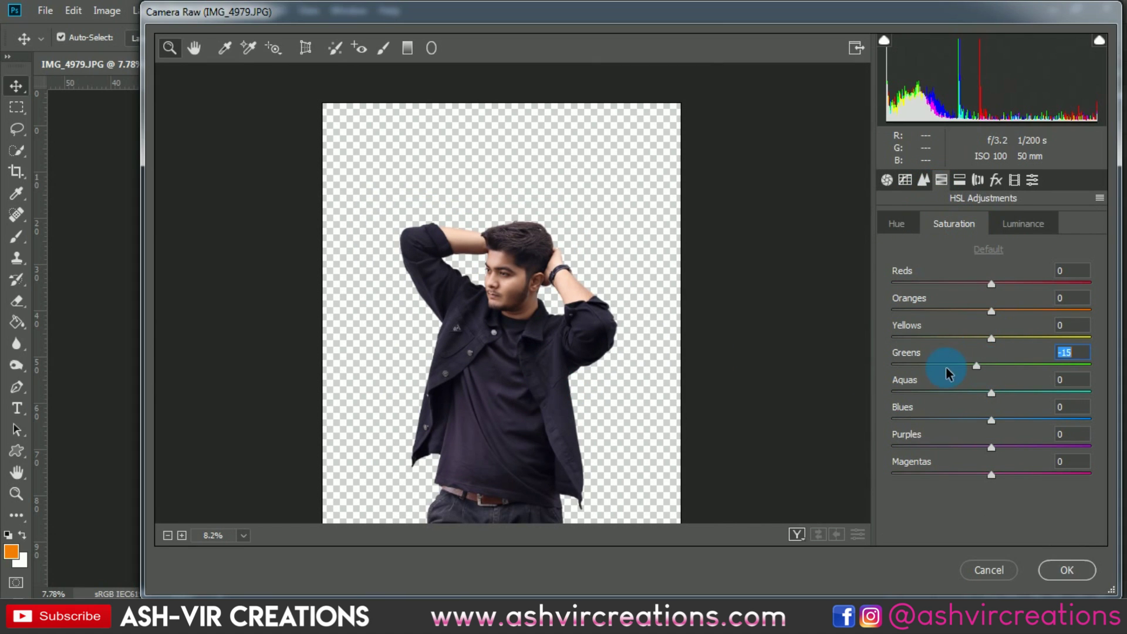
{"action": "left_click_drag", "start_coordinate": [949, 373], "coordinate": [891, 370]}
{"action": "left_click_drag", "start_coordinate": [945, 394], "coordinate": [847, 394]}
{"action": "left_click_drag", "start_coordinate": [925, 416], "coordinate": [891, 448]}
Set the Magentas Saturation to -100, check the whole figure, and apply the Camera Raw filter.
{"action": "left_click_drag", "start_coordinate": [492, 401], "coordinate": [495, 475]}
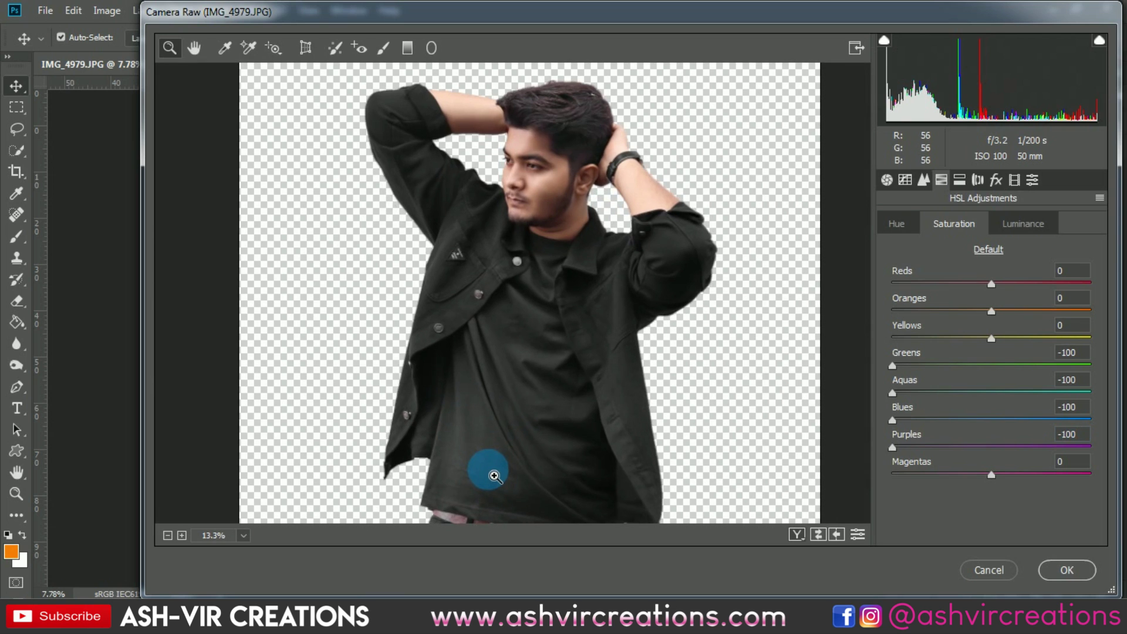
{"action": "key", "text": "ctrl+0"}
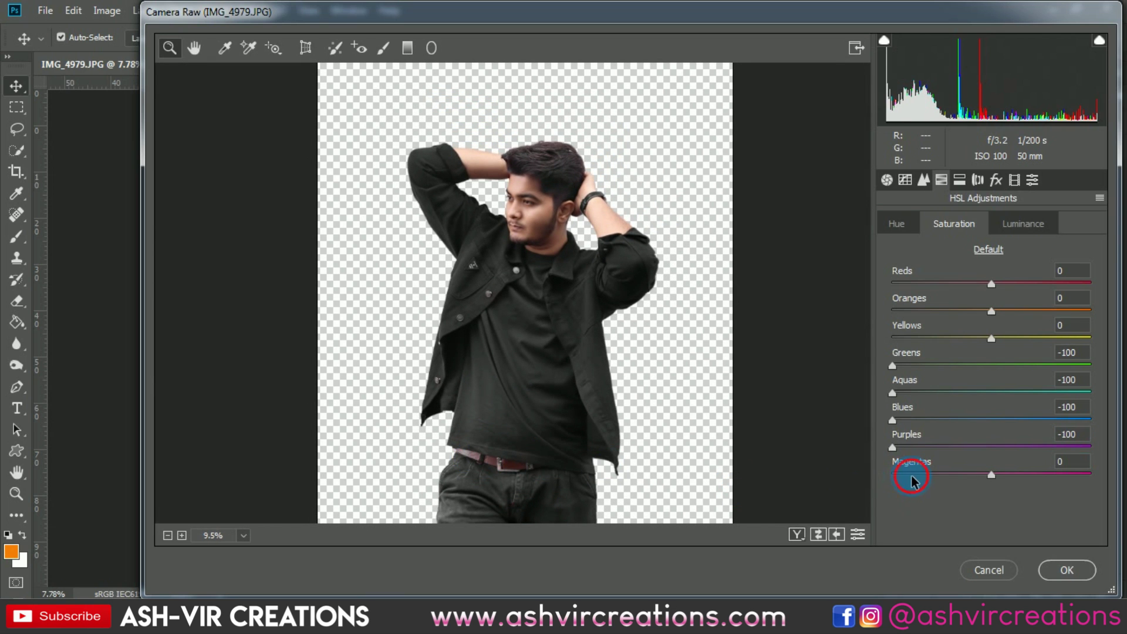
{"action": "left_click_drag", "start_coordinate": [911, 480], "coordinate": [805, 491]}
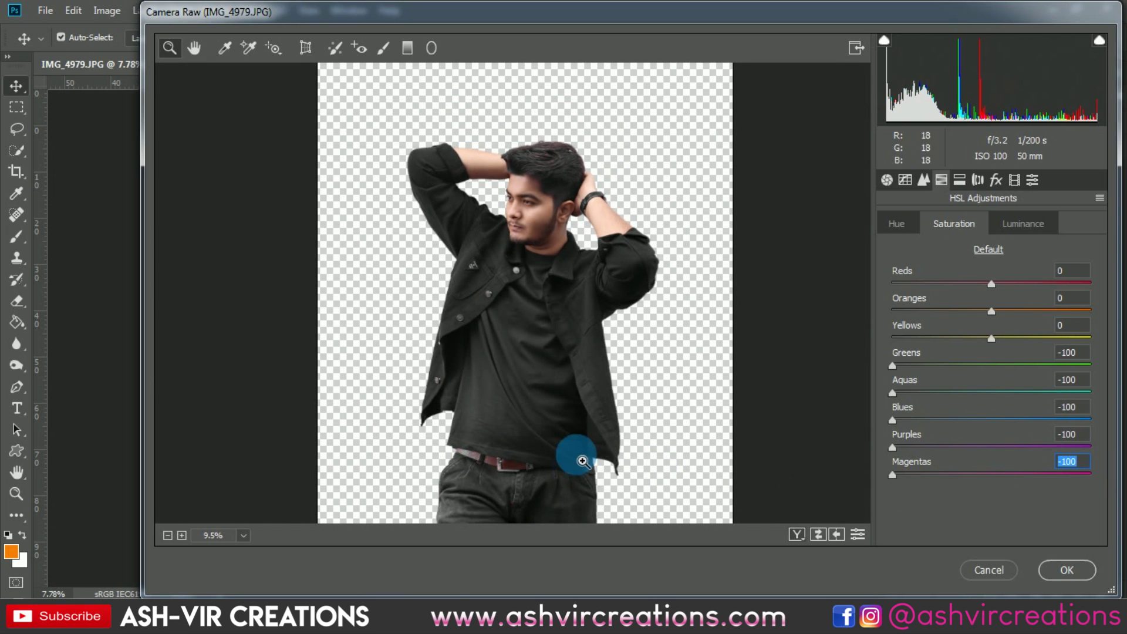
{"action": "left_click", "coordinate": [555, 379], "text": "alt"}
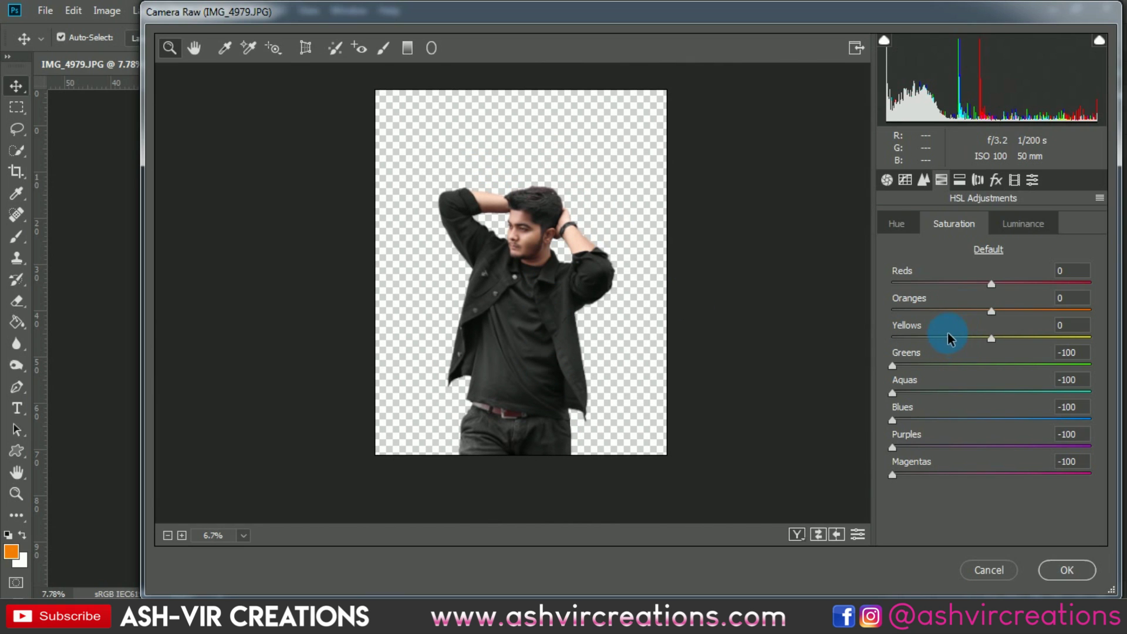
{"action": "left_click", "coordinate": [537, 240]}
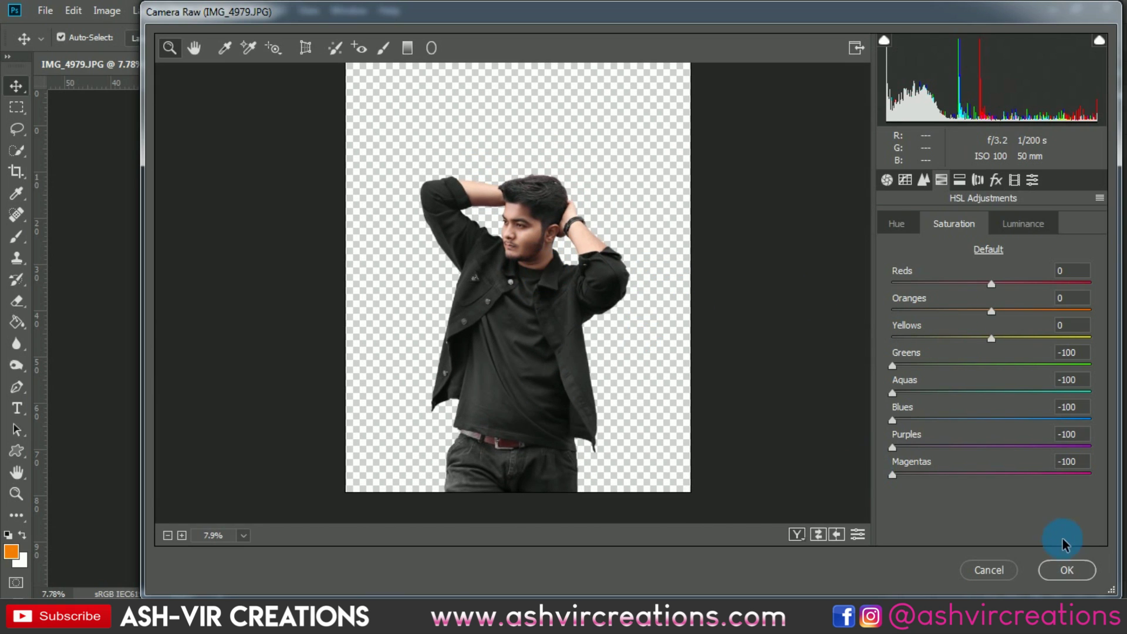
{"action": "left_click", "coordinate": [1065, 570]}
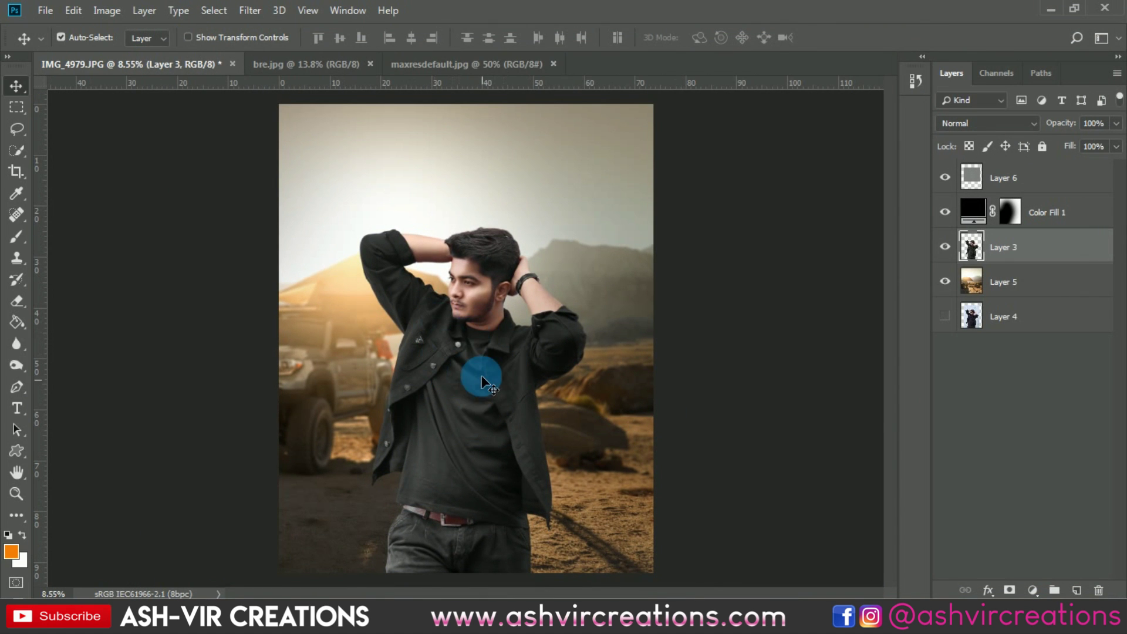
Shift the hue of the desert background, Layer 5, slightly toward orange with Hue/Saturation, comparing with and without the preview.
{"action": "scroll", "coordinate": [478, 364], "scroll_direction": "up", "scroll_amount": 2}
{"action": "scroll", "coordinate": [449, 354], "scroll_direction": "down", "scroll_amount": 2}
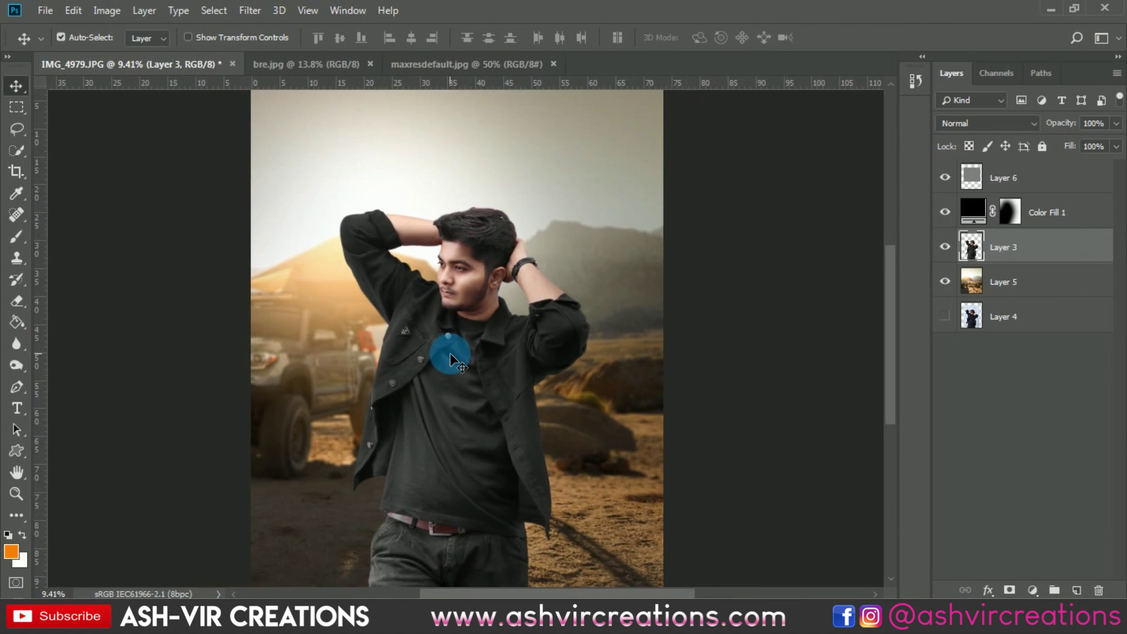
{"action": "left_click", "coordinate": [1019, 280]}
{"action": "scroll", "coordinate": [420, 385], "scroll_direction": "down", "scroll_amount": 1}
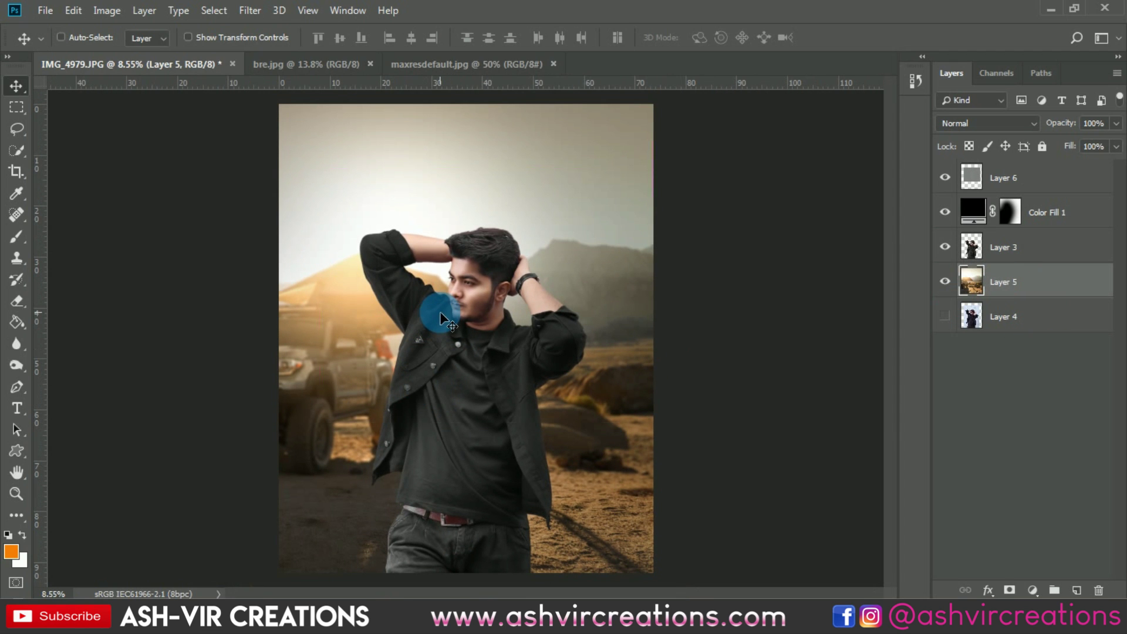
{"action": "key", "text": "ctrl+u"}
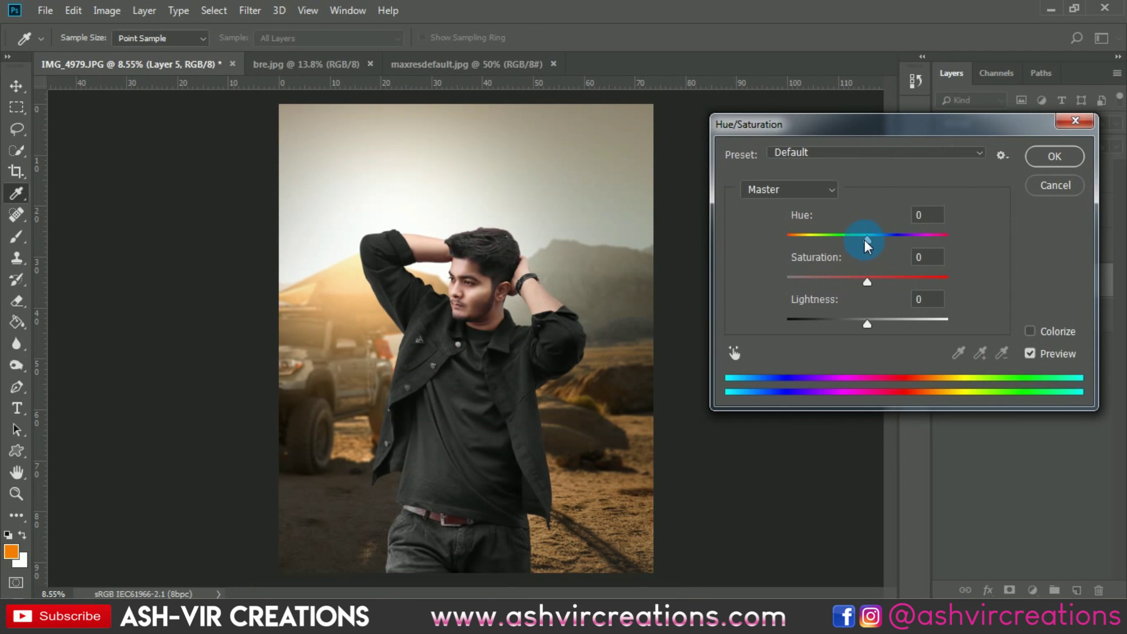
{"action": "left_click_drag", "start_coordinate": [863, 240], "coordinate": [864, 238]}
{"action": "left_click", "coordinate": [1032, 352]}
{"action": "left_click", "coordinate": [1031, 353]}
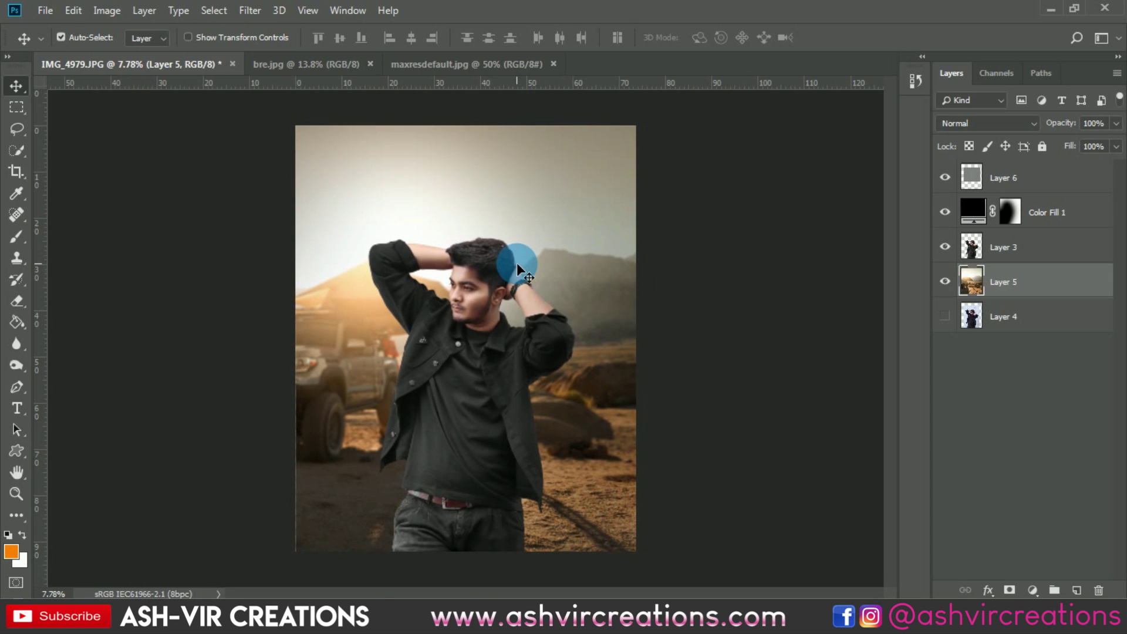
Paste the dust particle image from maxresdefault.jpg into the IMG_4979.JPG composite as a new layer directly above Layer 3.
{"action": "scroll", "coordinate": [512, 275], "scroll_direction": "up", "scroll_amount": 1}
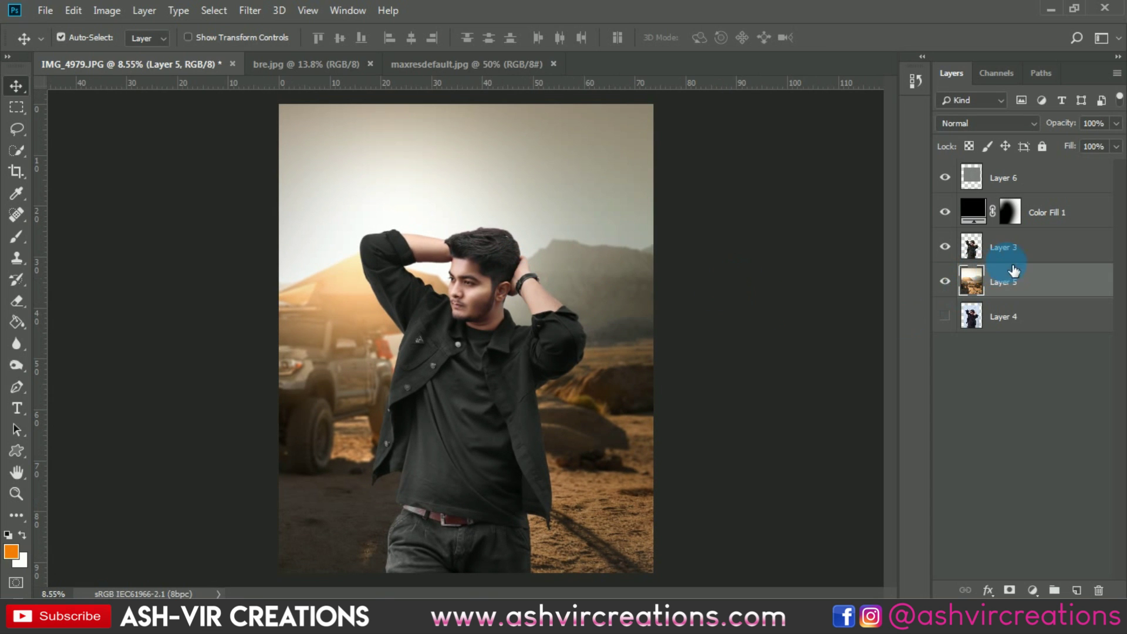
{"action": "left_click", "coordinate": [1042, 261]}
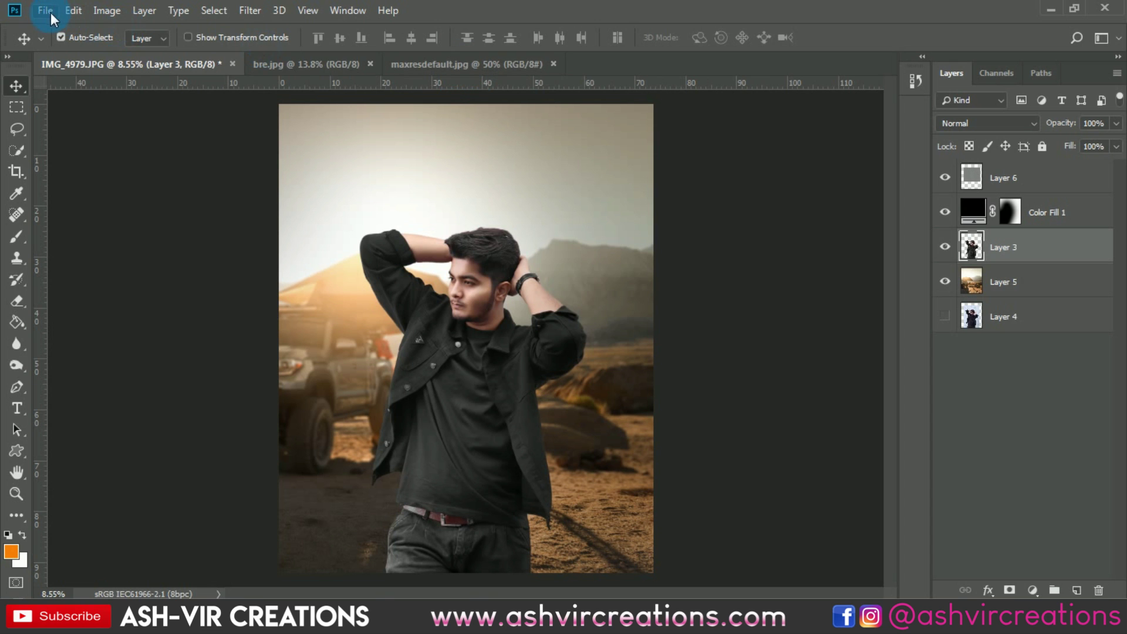
{"action": "left_click", "coordinate": [521, 65]}
{"action": "scroll", "coordinate": [573, 199], "scroll_direction": "down", "scroll_amount": 2}
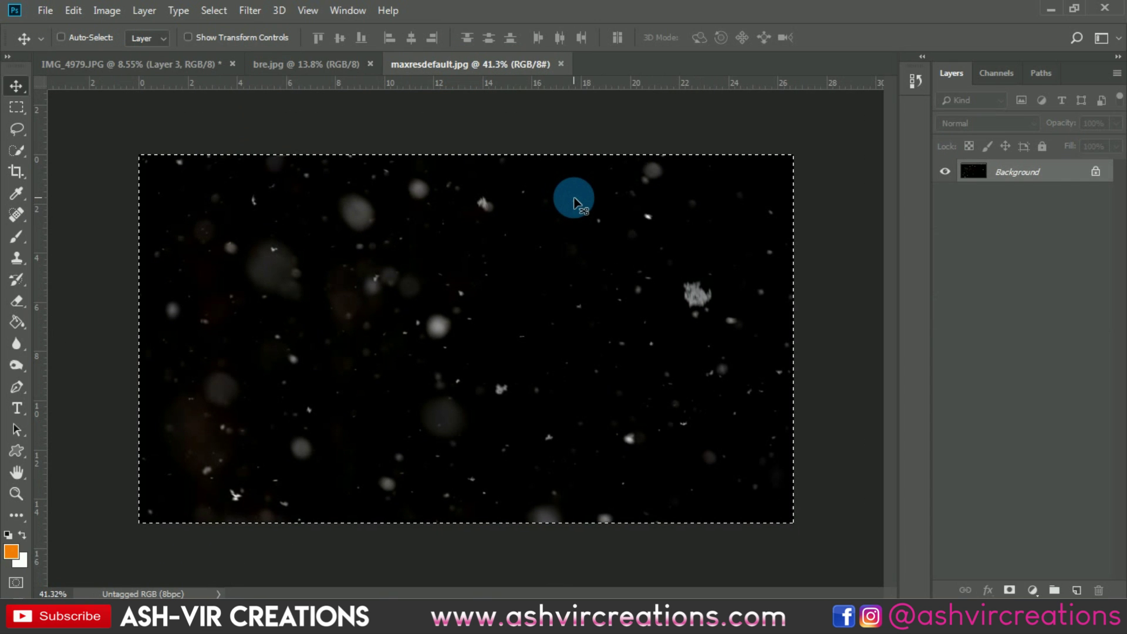
{"action": "key", "text": "ctrl+Tab"}
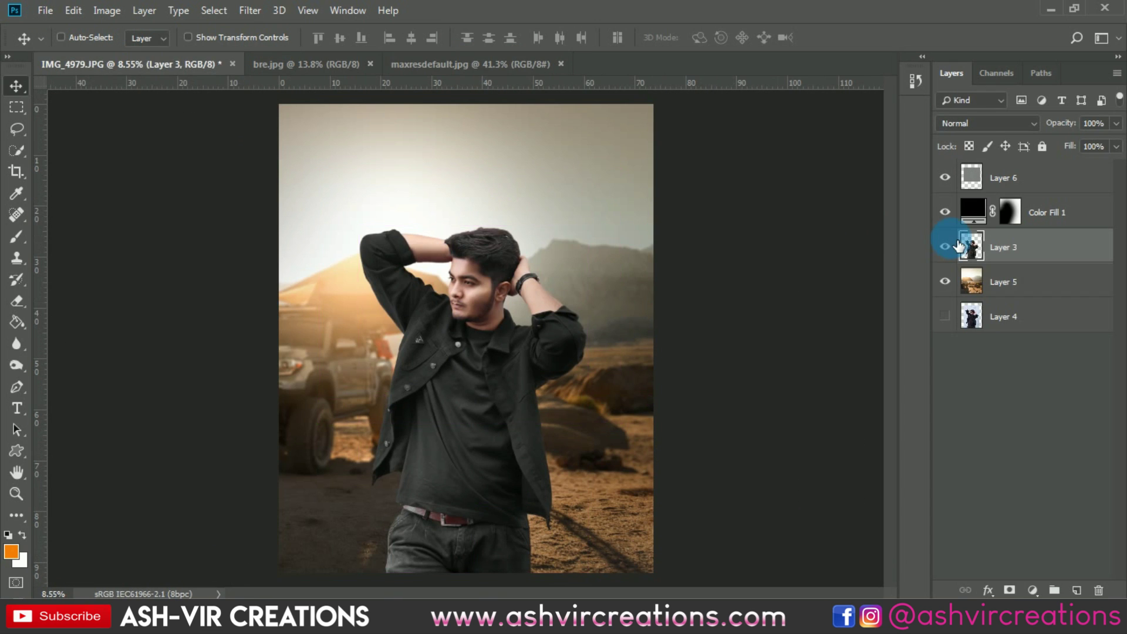
{"action": "key", "text": "ctrl+v"}
{"action": "scroll", "coordinate": [614, 294], "scroll_direction": "down", "scroll_amount": 2}
Scale the pasted dust layer to about 492%, rotate it 90° clockwise so it covers the canvas, and apply the transform.
{"action": "key", "text": "ctrl+t"}
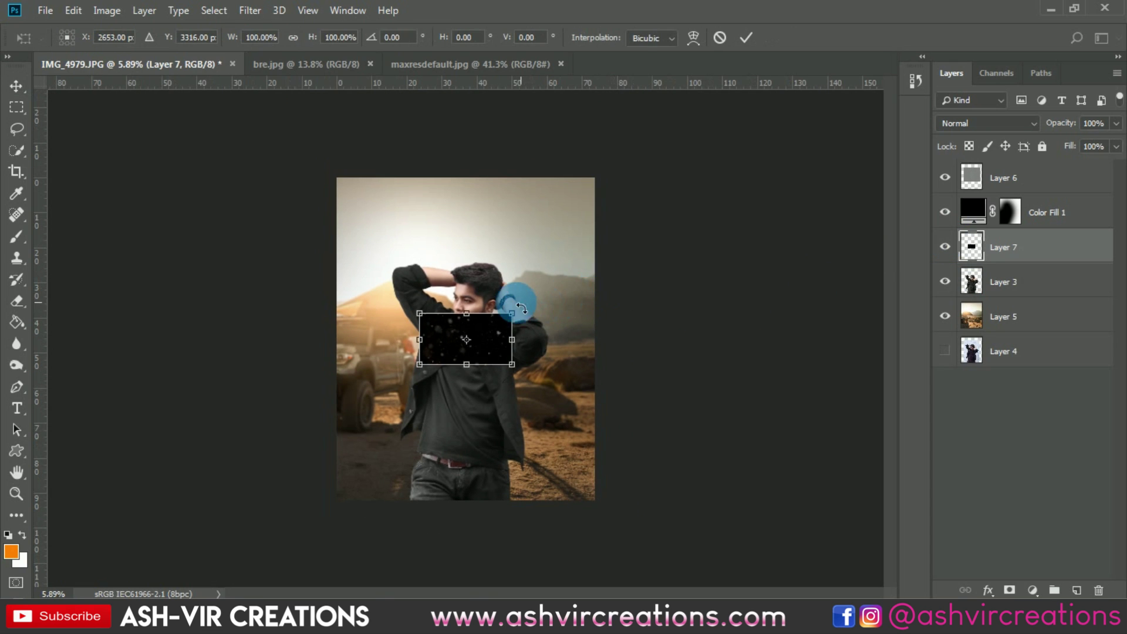
{"action": "left_click_drag", "start_coordinate": [513, 314], "coordinate": [729, 201]}
{"action": "right_click", "coordinate": [509, 298]}
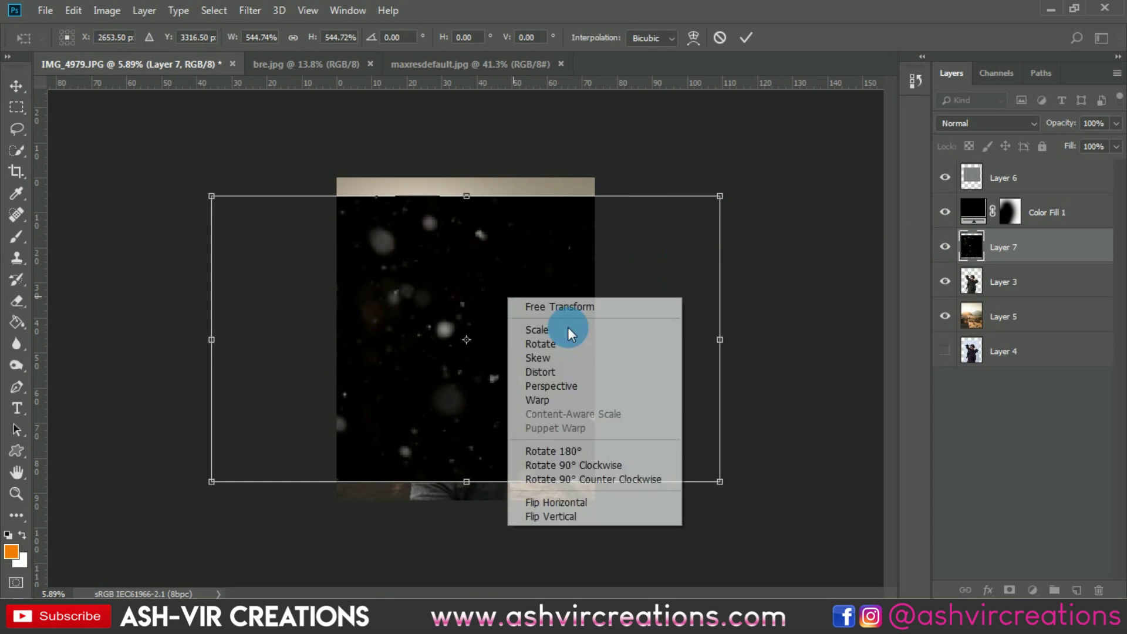
{"action": "left_click", "coordinate": [596, 465]}
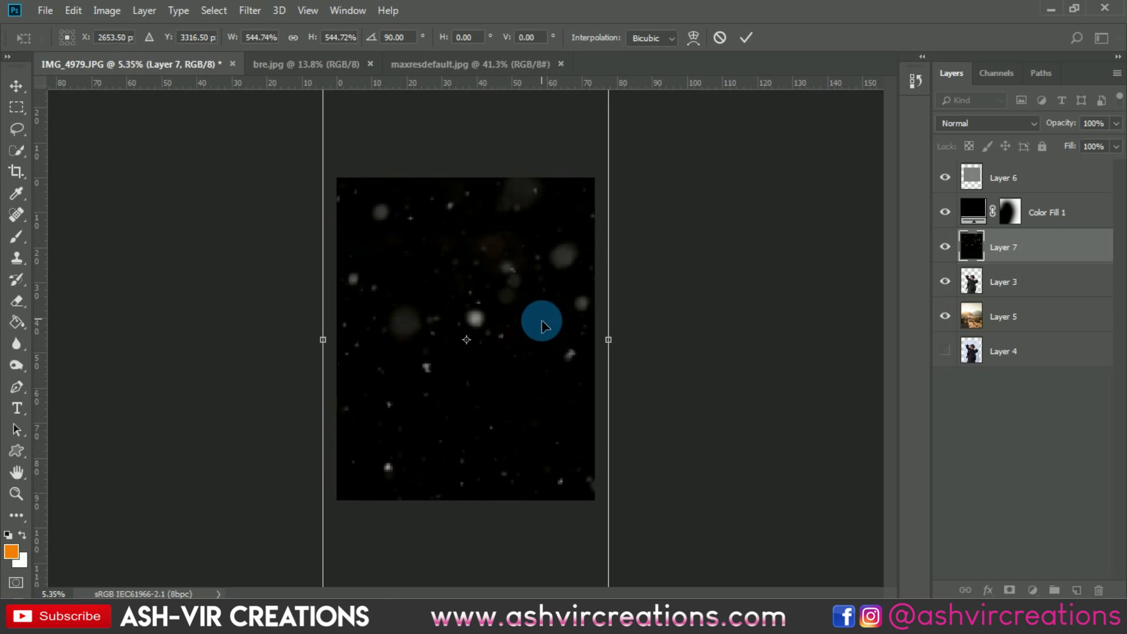
{"action": "scroll", "coordinate": [538, 322], "scroll_direction": "down", "scroll_amount": 2}
{"action": "left_click_drag", "start_coordinate": [556, 177], "coordinate": [548, 189]}
{"action": "scroll", "coordinate": [470, 294], "scroll_direction": "up", "scroll_amount": 3}
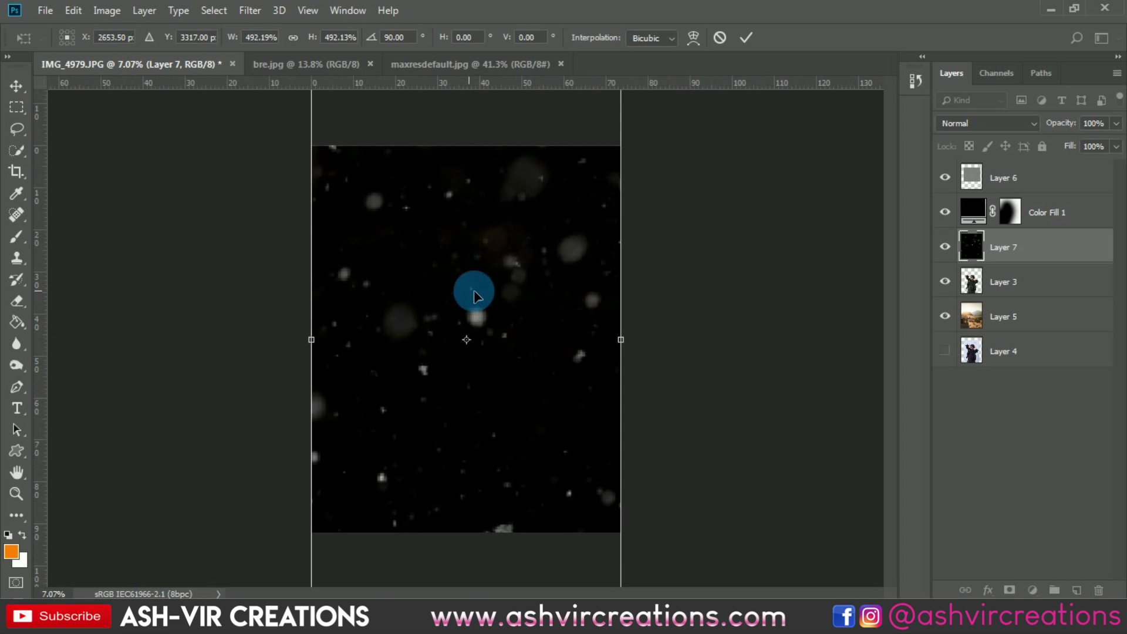
{"action": "key", "text": "Return"}
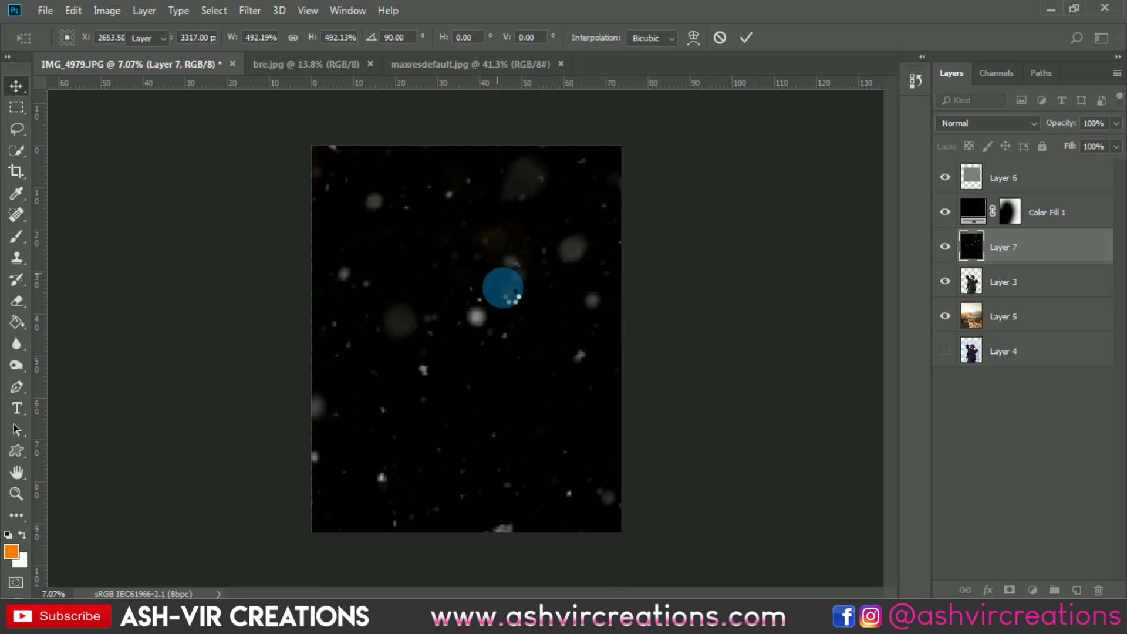
Set the blend mode of the dust layer, Layer 7, to Screen.
{"action": "left_click", "coordinate": [1005, 125]}
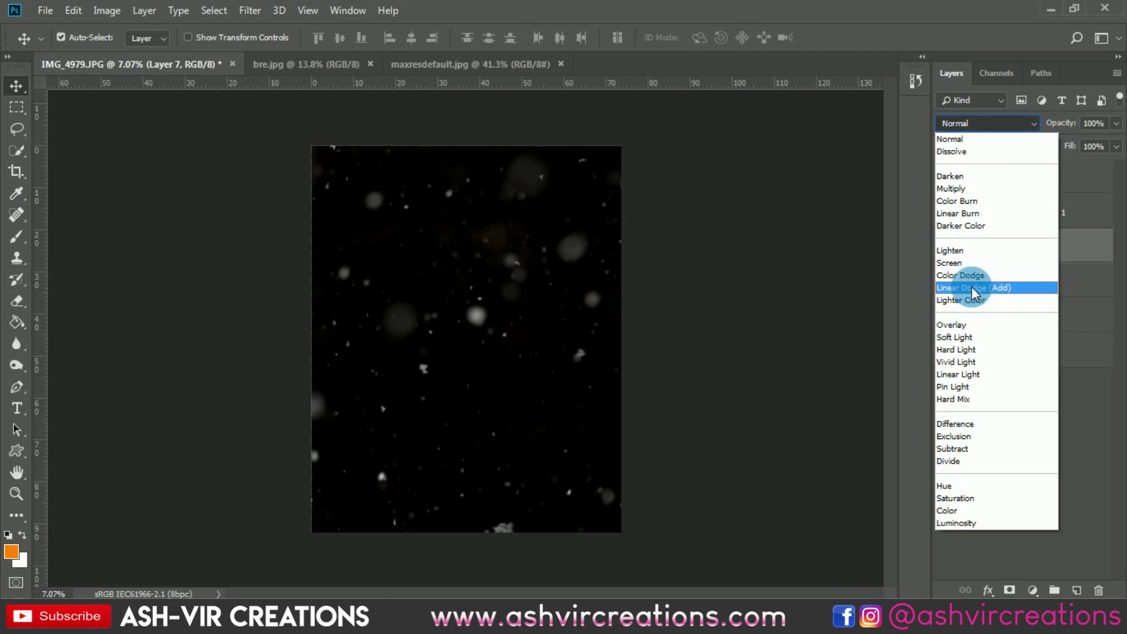
{"action": "left_click", "coordinate": [975, 265]}
{"action": "mouse_move", "coordinate": [501, 327]}
{"action": "left_mouse_down"}
{"action": "mouse_move", "coordinate": [502, 271]}
{"action": "mouse_move", "coordinate": [502, 331]}
{"action": "left_mouse_up"}
{"action": "left_click", "coordinate": [502, 331], "text": "shift"}
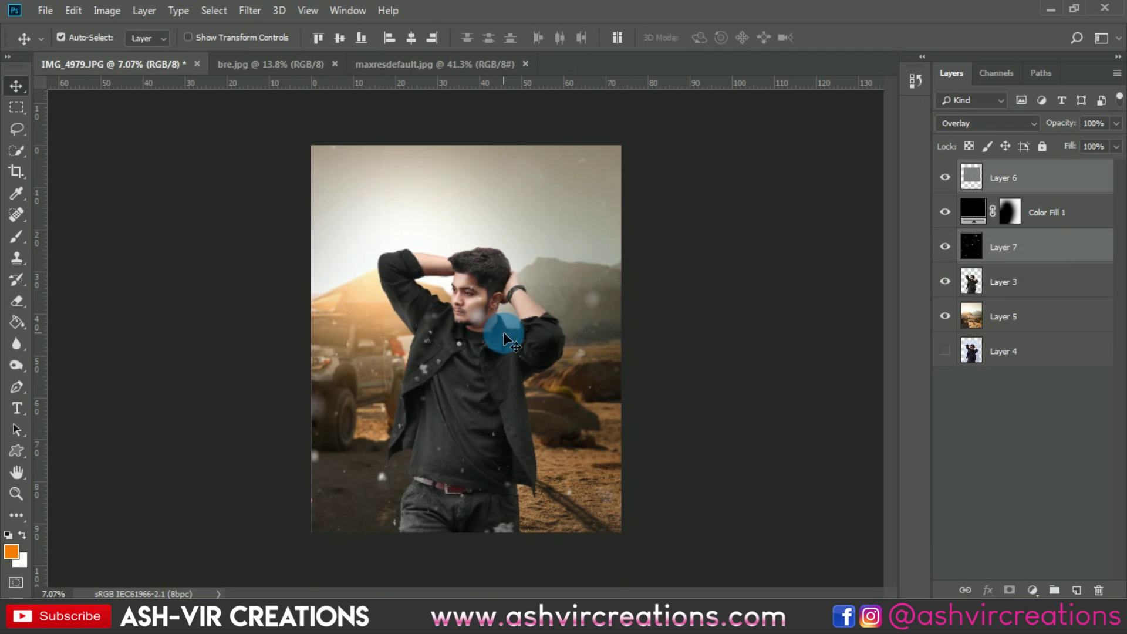
Erase the dust specks over the man's face and upper jacket on Layer 7 with a soft eraser.
{"action": "scroll", "coordinate": [503, 327], "scroll_direction": "up", "scroll_amount": 3}
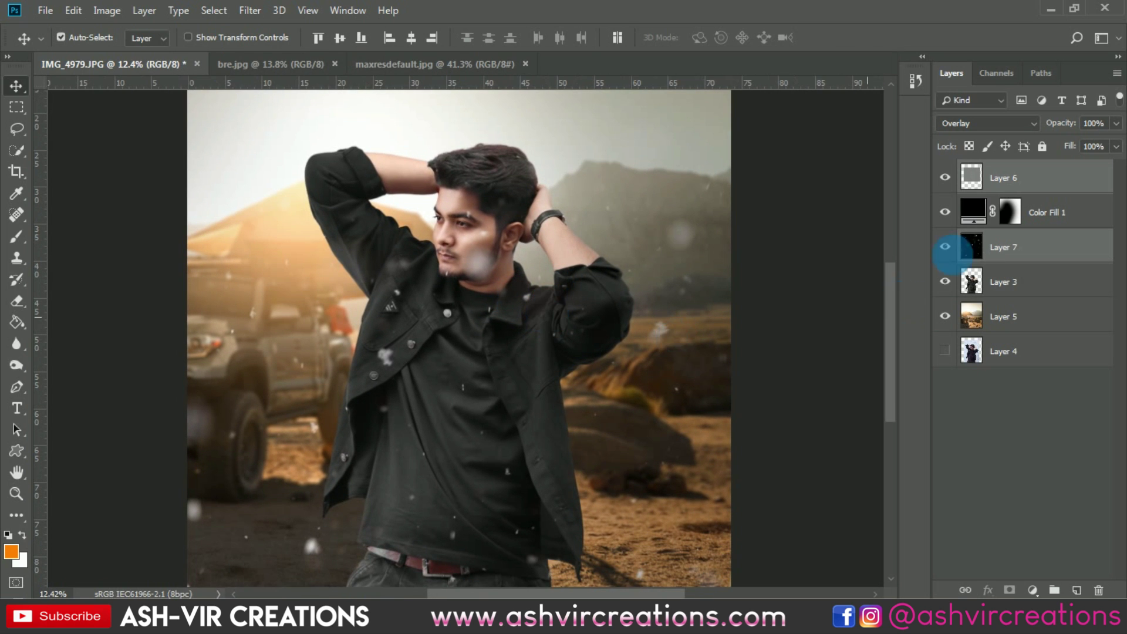
{"action": "left_click", "coordinate": [1005, 246]}
{"action": "key", "text": "e"}
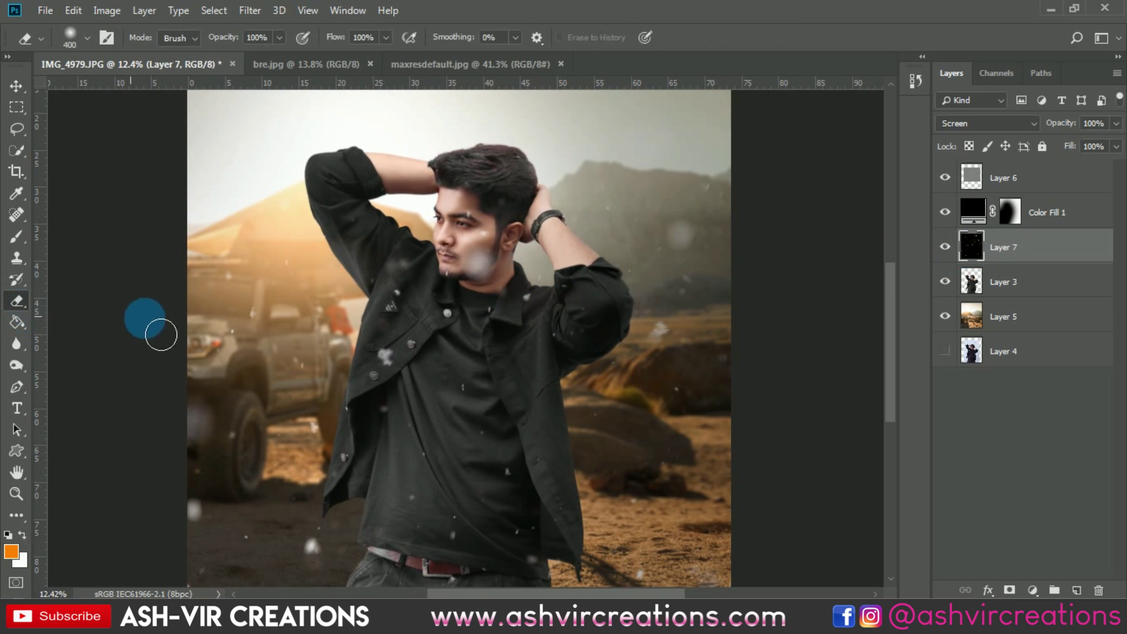
{"action": "key", "text": "]"}
{"action": "mouse_move", "coordinate": [410, 260]}
{"action": "left_mouse_down"}
{"action": "mouse_move", "coordinate": [380, 291]}
{"action": "mouse_move", "coordinate": [351, 259]}
{"action": "mouse_move", "coordinate": [343, 219]}
{"action": "mouse_move", "coordinate": [374, 262]}
{"action": "mouse_move", "coordinate": [402, 277]}
{"action": "mouse_move", "coordinate": [389, 340]}
{"action": "mouse_move", "coordinate": [401, 384]}
{"action": "mouse_move", "coordinate": [452, 328]}
{"action": "mouse_move", "coordinate": [447, 276]}
{"action": "mouse_move", "coordinate": [402, 294]}
{"action": "mouse_move", "coordinate": [425, 263]}
{"action": "mouse_move", "coordinate": [491, 230]}
{"action": "mouse_move", "coordinate": [480, 249]}
{"action": "mouse_move", "coordinate": [471, 223]}
{"action": "mouse_move", "coordinate": [472, 254]}
{"action": "mouse_move", "coordinate": [488, 207]}
{"action": "mouse_move", "coordinate": [491, 268]}
{"action": "mouse_move", "coordinate": [509, 261]}
{"action": "mouse_move", "coordinate": [490, 274]}
{"action": "mouse_move", "coordinate": [493, 308]}
{"action": "mouse_move", "coordinate": [472, 294]}
{"action": "mouse_move", "coordinate": [475, 278]}
{"action": "mouse_move", "coordinate": [538, 310]}
{"action": "mouse_move", "coordinate": [535, 333]}
{"action": "mouse_move", "coordinate": [544, 303]}
{"action": "mouse_move", "coordinate": [452, 405]}
{"action": "mouse_move", "coordinate": [600, 405]}
{"action": "left_mouse_up"}
{"action": "key", "text": "bracketleft"}
{"action": "scroll", "coordinate": [473, 421], "scroll_direction": "up", "scroll_amount": 2}
Erase the distracting dust specks over the man's lower body and the surrounding ground on Layer 7, and check the whole image.
{"action": "scroll", "coordinate": [628, 226], "scroll_direction": "down", "scroll_amount": 5}
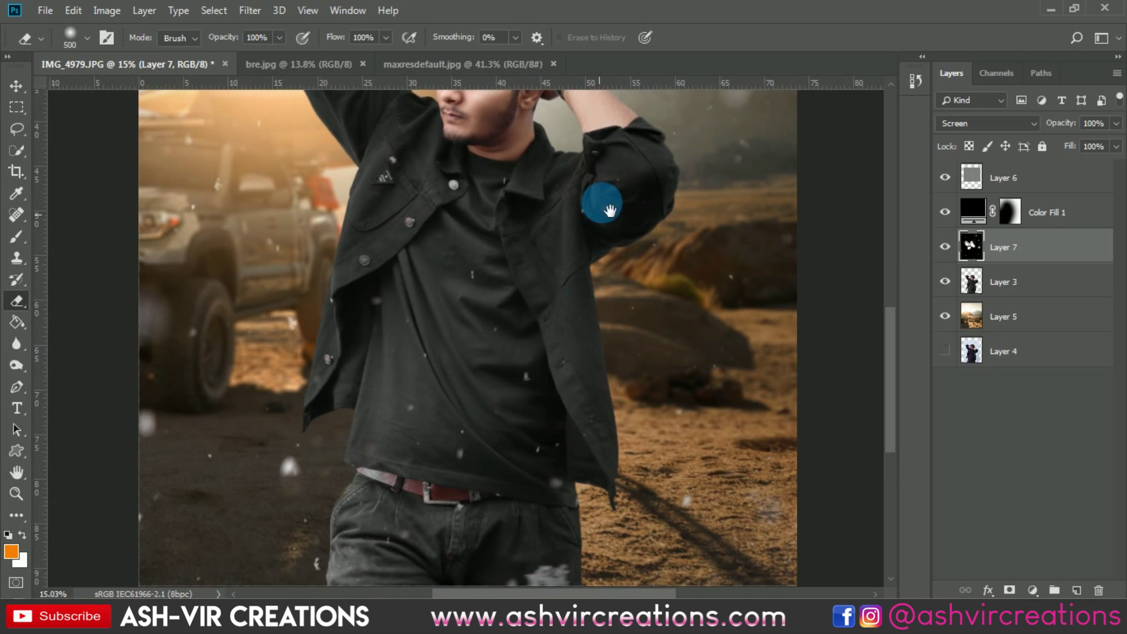
{"action": "mouse_move", "coordinate": [635, 360]}
{"action": "left_mouse_down"}
{"action": "mouse_move", "coordinate": [603, 497]}
{"action": "mouse_move", "coordinate": [540, 523]}
{"action": "mouse_move", "coordinate": [586, 495]}
{"action": "mouse_move", "coordinate": [596, 415]}
{"action": "mouse_move", "coordinate": [582, 425]}
{"action": "mouse_move", "coordinate": [306, 379]}
{"action": "mouse_move", "coordinate": [326, 414]}
{"action": "mouse_move", "coordinate": [221, 359]}
{"action": "mouse_move", "coordinate": [174, 362]}
{"action": "mouse_move", "coordinate": [194, 342]}
{"action": "mouse_move", "coordinate": [192, 355]}
{"action": "mouse_move", "coordinate": [344, 495]}
{"action": "mouse_move", "coordinate": [374, 501]}
{"action": "mouse_move", "coordinate": [359, 493]}
{"action": "mouse_move", "coordinate": [413, 389]}
{"action": "mouse_move", "coordinate": [353, 506]}
{"action": "mouse_move", "coordinate": [382, 328]}
{"action": "mouse_move", "coordinate": [400, 378]}
{"action": "mouse_move", "coordinate": [237, 257]}
{"action": "mouse_move", "coordinate": [218, 359]}
{"action": "mouse_move", "coordinate": [222, 315]}
{"action": "mouse_move", "coordinate": [233, 362]}
{"action": "mouse_move", "coordinate": [223, 350]}
{"action": "mouse_move", "coordinate": [209, 395]}
{"action": "mouse_move", "coordinate": [220, 327]}
{"action": "mouse_move", "coordinate": [282, 291]}
{"action": "mouse_move", "coordinate": [290, 351]}
{"action": "mouse_move", "coordinate": [645, 252]}
{"action": "mouse_move", "coordinate": [623, 509]}
{"action": "mouse_move", "coordinate": [605, 535]}
{"action": "mouse_move", "coordinate": [656, 521]}
{"action": "mouse_move", "coordinate": [657, 563]}
{"action": "mouse_move", "coordinate": [662, 521]}
{"action": "mouse_move", "coordinate": [679, 573]}
{"action": "mouse_move", "coordinate": [676, 471]}
{"action": "mouse_move", "coordinate": [664, 461]}
{"action": "mouse_move", "coordinate": [453, 414]}
{"action": "mouse_move", "coordinate": [464, 528]}
{"action": "mouse_move", "coordinate": [452, 500]}
{"action": "mouse_move", "coordinate": [449, 486]}
{"action": "mouse_move", "coordinate": [496, 452]}
{"action": "mouse_move", "coordinate": [515, 467]}
{"action": "mouse_move", "coordinate": [523, 454]}
{"action": "mouse_move", "coordinate": [486, 406]}
{"action": "mouse_move", "coordinate": [482, 373]}
{"action": "mouse_move", "coordinate": [456, 376]}
{"action": "mouse_move", "coordinate": [487, 382]}
{"action": "mouse_move", "coordinate": [483, 372]}
{"action": "mouse_move", "coordinate": [456, 376]}
{"action": "mouse_move", "coordinate": [565, 322]}
{"action": "mouse_move", "coordinate": [589, 340]}
{"action": "mouse_move", "coordinate": [585, 291]}
{"action": "mouse_move", "coordinate": [478, 531]}
{"action": "mouse_move", "coordinate": [473, 502]}
{"action": "mouse_move", "coordinate": [303, 512]}
{"action": "left_mouse_up"}
{"action": "scroll", "coordinate": [382, 357], "scroll_direction": "up", "scroll_amount": 3}
{"action": "scroll", "coordinate": [217, 332], "scroll_direction": "down", "scroll_amount": 2}
{"action": "scroll", "coordinate": [282, 290], "scroll_direction": "up", "scroll_amount": 3}
{"action": "scroll", "coordinate": [574, 446], "scroll_direction": "up", "scroll_amount": 1}
{"action": "scroll", "coordinate": [566, 322], "scroll_direction": "up", "scroll_amount": 1}
{"action": "scroll", "coordinate": [586, 287], "scroll_direction": "down", "scroll_amount": 1}
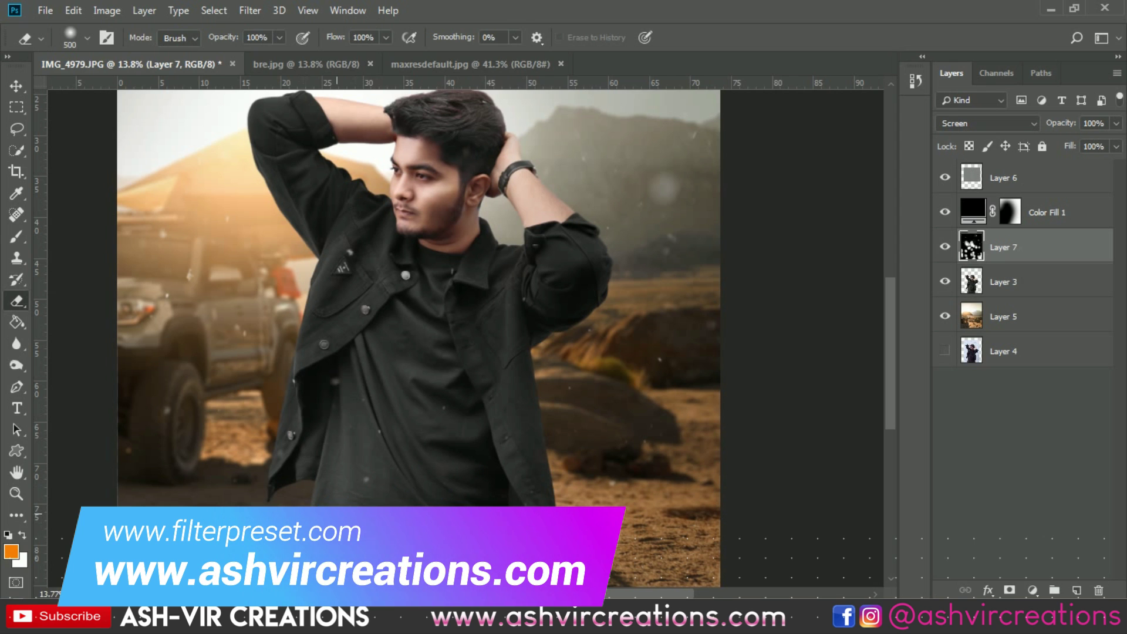
{"action": "scroll", "coordinate": [395, 440], "scroll_direction": "down", "scroll_amount": 2}
{"action": "key", "text": "v"}
{"action": "scroll", "coordinate": [382, 357], "scroll_direction": "down", "scroll_amount": 1}
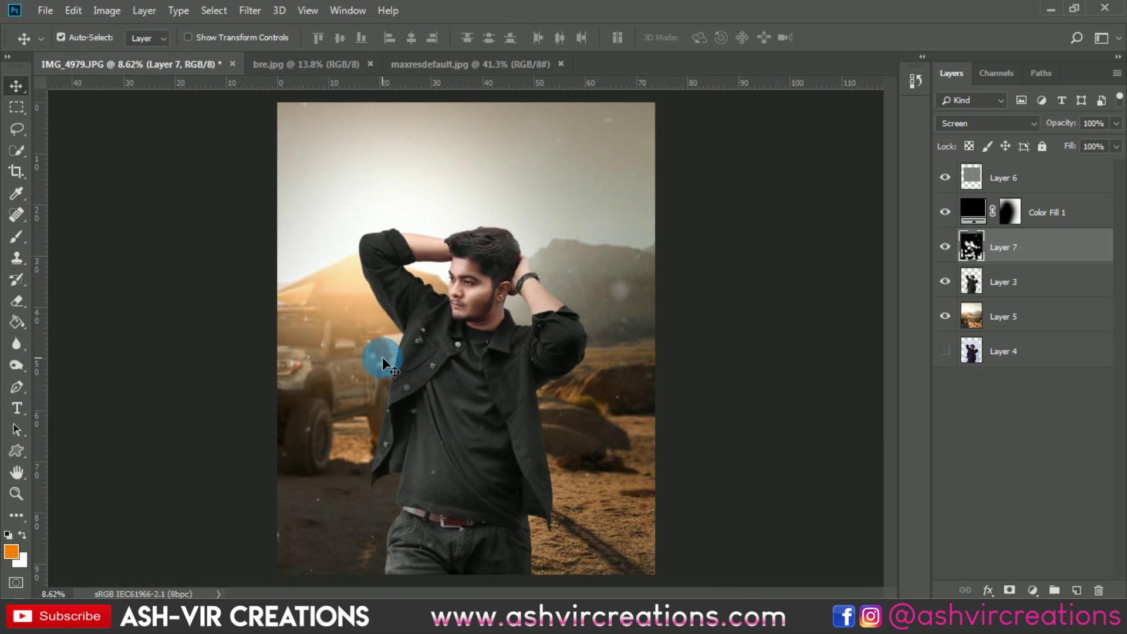
Merge Layer 5, Layer 3, Layer 7 and Color Fill 1 into a single layer.
{"action": "left_click", "coordinate": [1021, 311]}
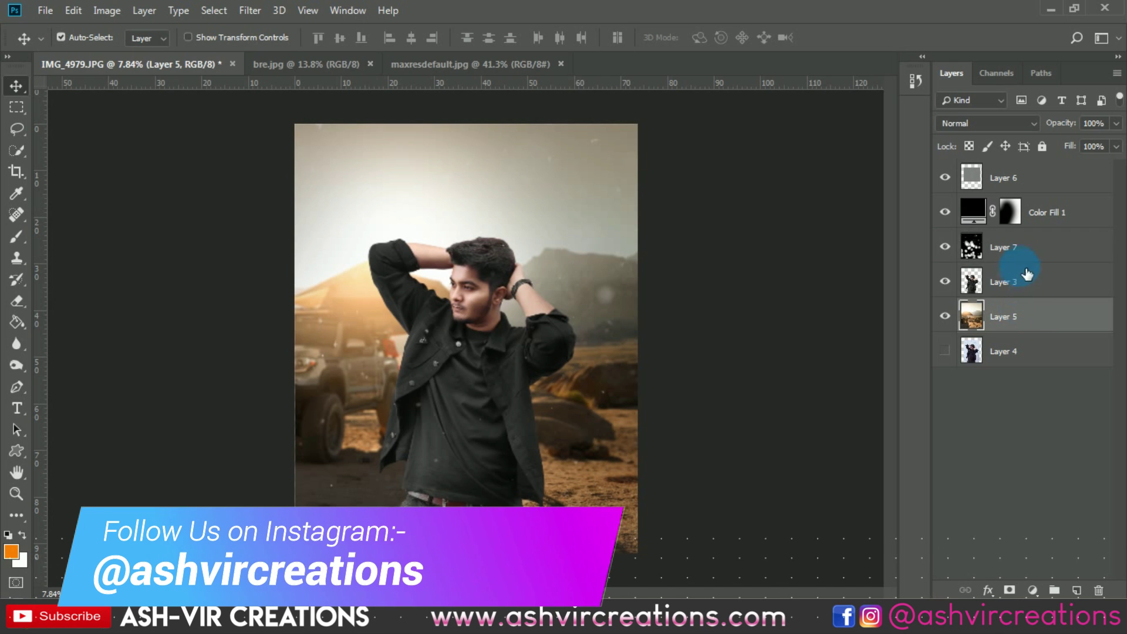
{"action": "right_click", "coordinate": [1059, 214]}
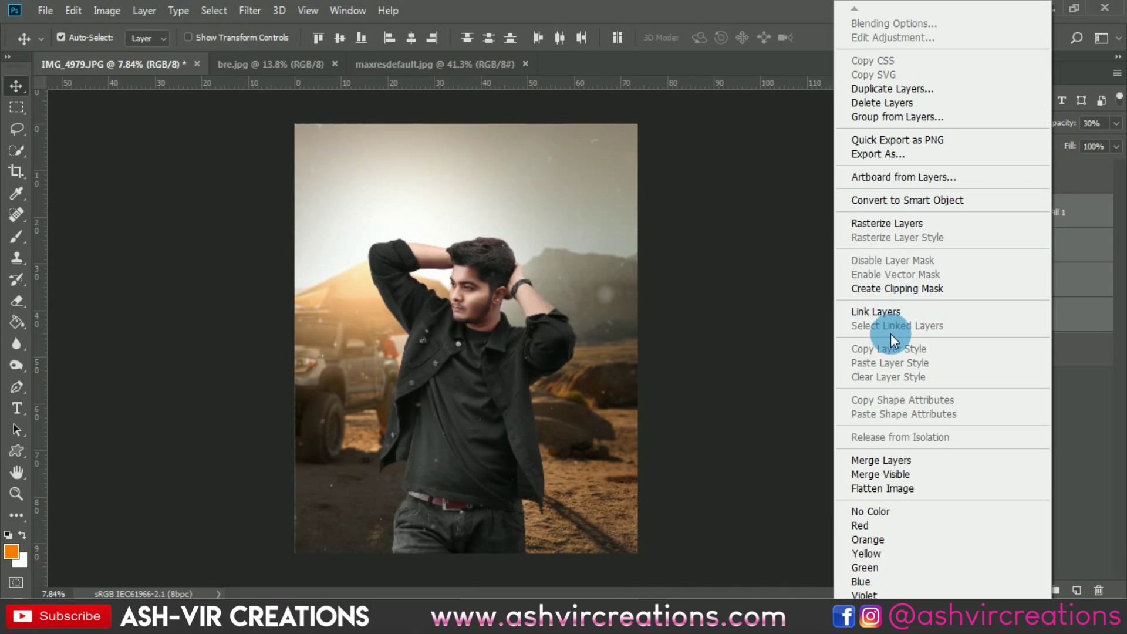
{"action": "left_click", "coordinate": [880, 460]}
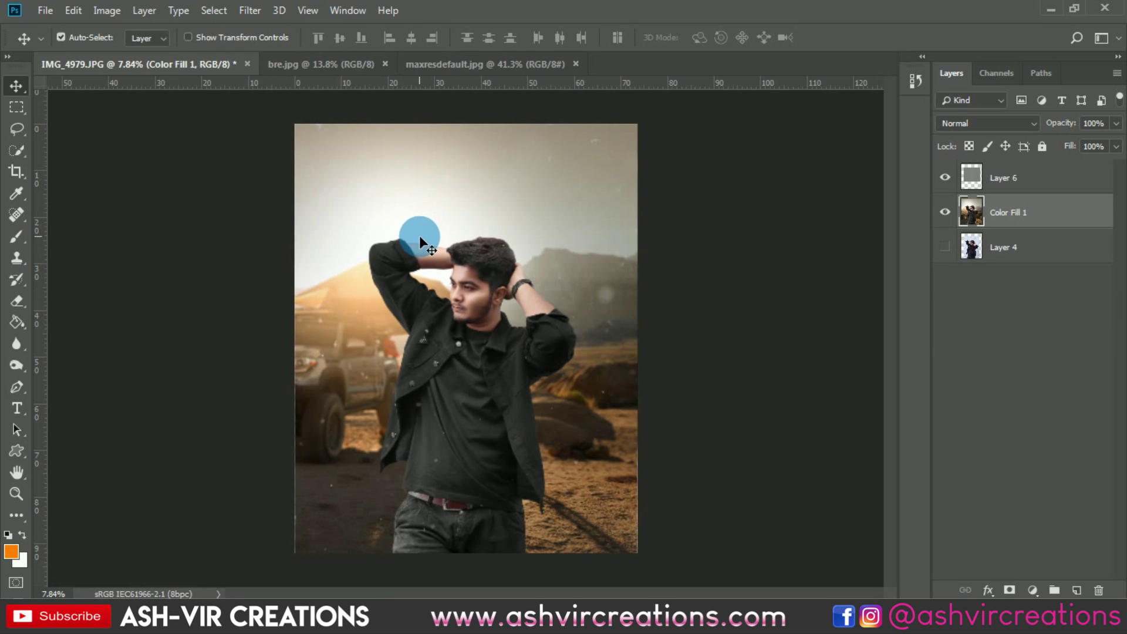
{"action": "left_click", "coordinate": [16, 172]}
{"action": "left_click", "coordinate": [433, 205]}
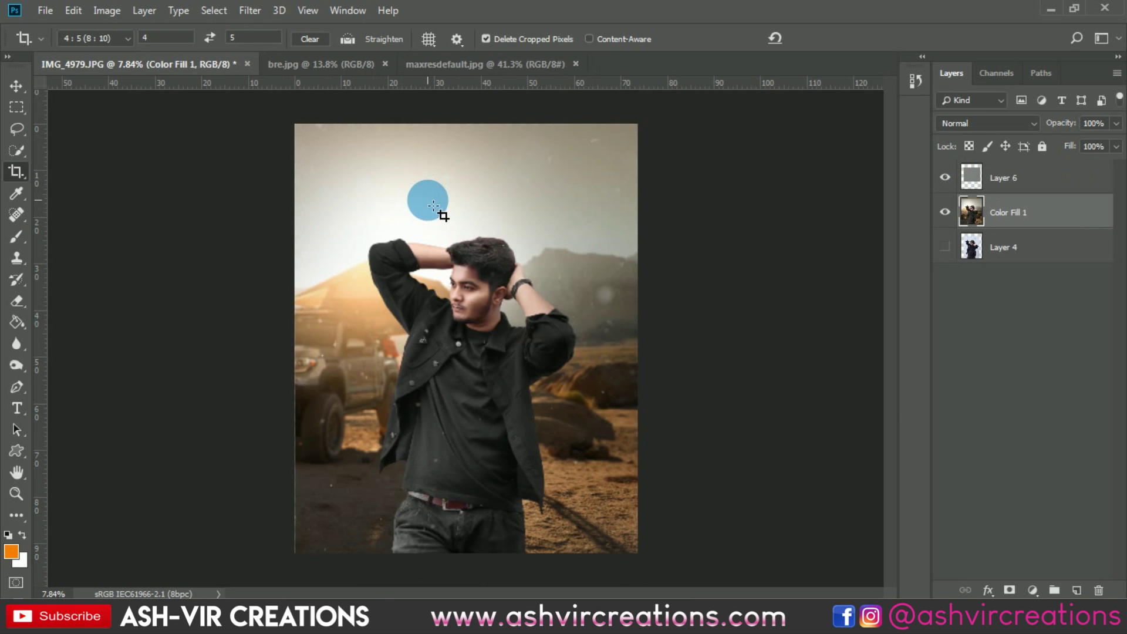
{"action": "key", "text": "v"}
In the Camera Raw filter on the merged layer, set Contrast +39, Highlights +10, Shadows -15, Whites +2, Blacks +22 and Clarity +6.
{"action": "left_click", "coordinate": [250, 11]}
{"action": "left_click", "coordinate": [285, 109]}
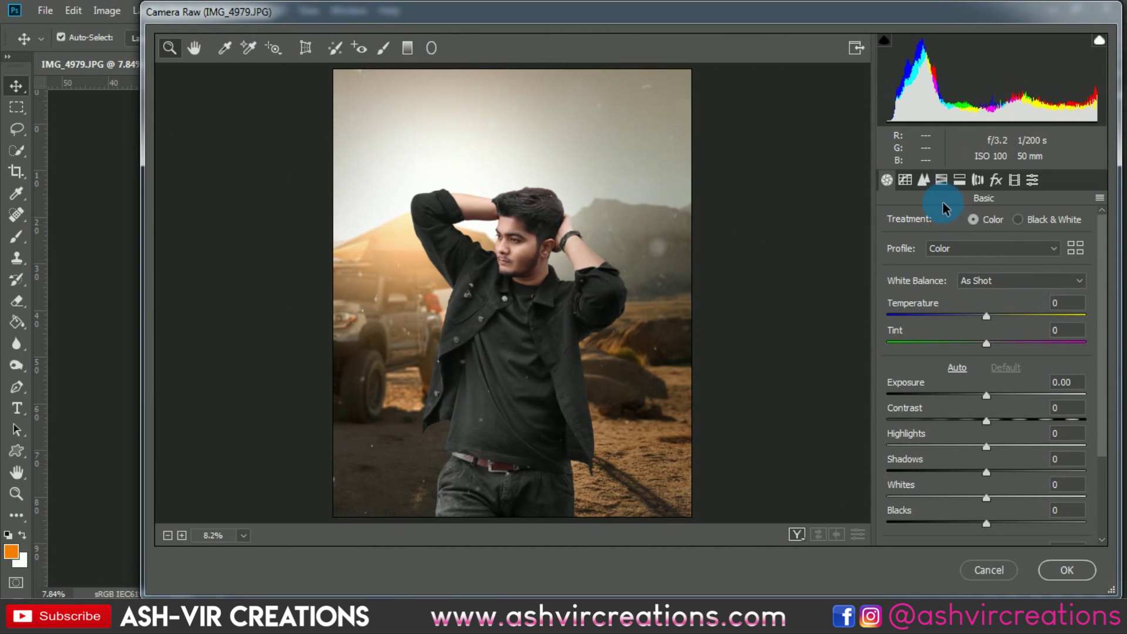
{"action": "left_click_drag", "start_coordinate": [999, 419], "coordinate": [986, 501]}
{"action": "left_click", "coordinate": [988, 496]}
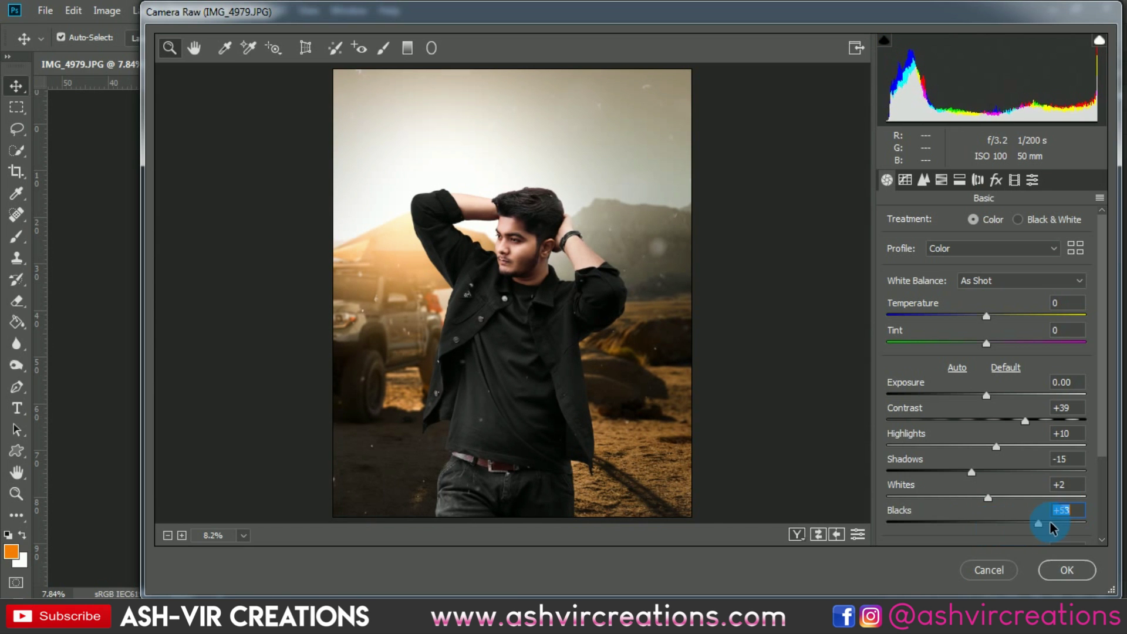
{"action": "left_click_drag", "start_coordinate": [1052, 527], "coordinate": [1017, 528]}
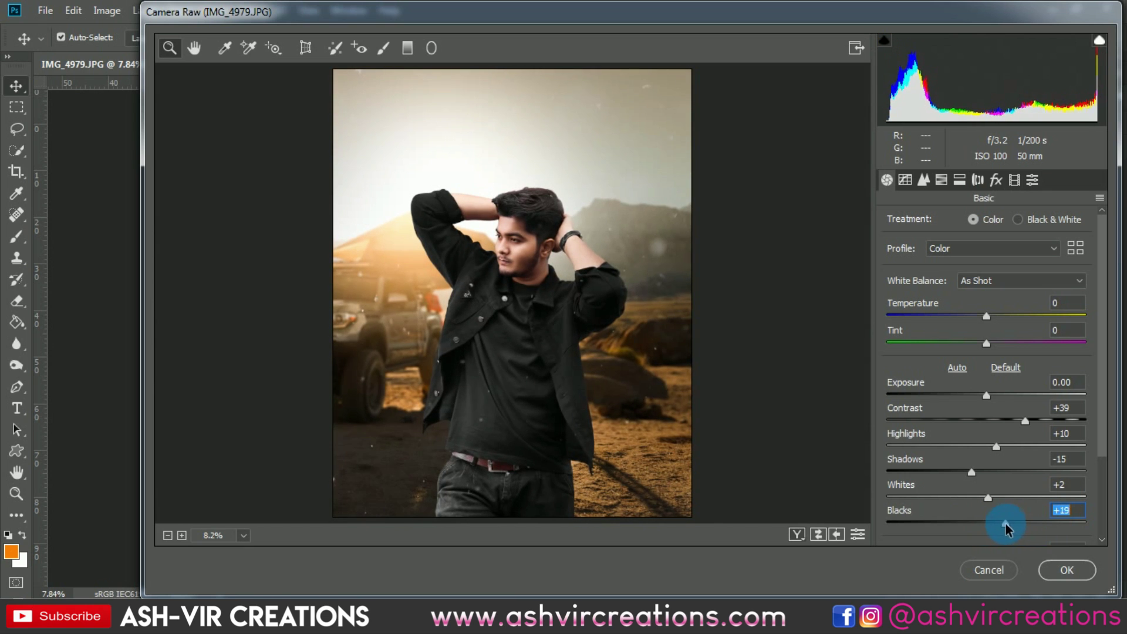
{"action": "left_click_drag", "start_coordinate": [1105, 449], "coordinate": [1107, 503]}
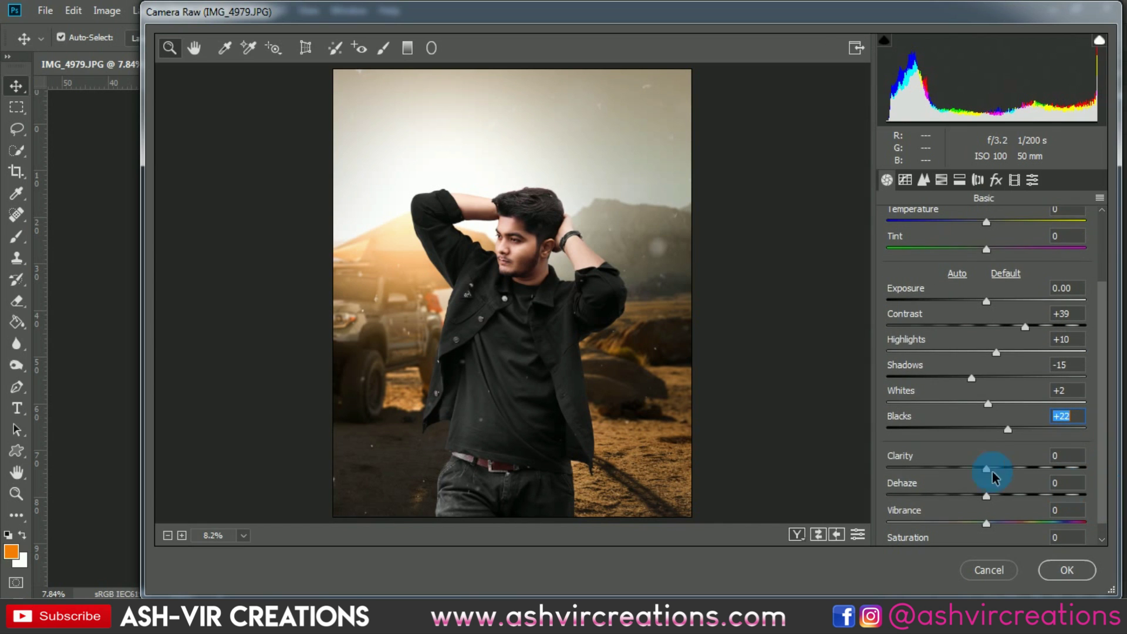
{"action": "mouse_move", "coordinate": [993, 473]}
{"action": "left_mouse_down"}
{"action": "mouse_move", "coordinate": [1005, 470]}
{"action": "mouse_move", "coordinate": [990, 473]}
{"action": "left_mouse_up"}
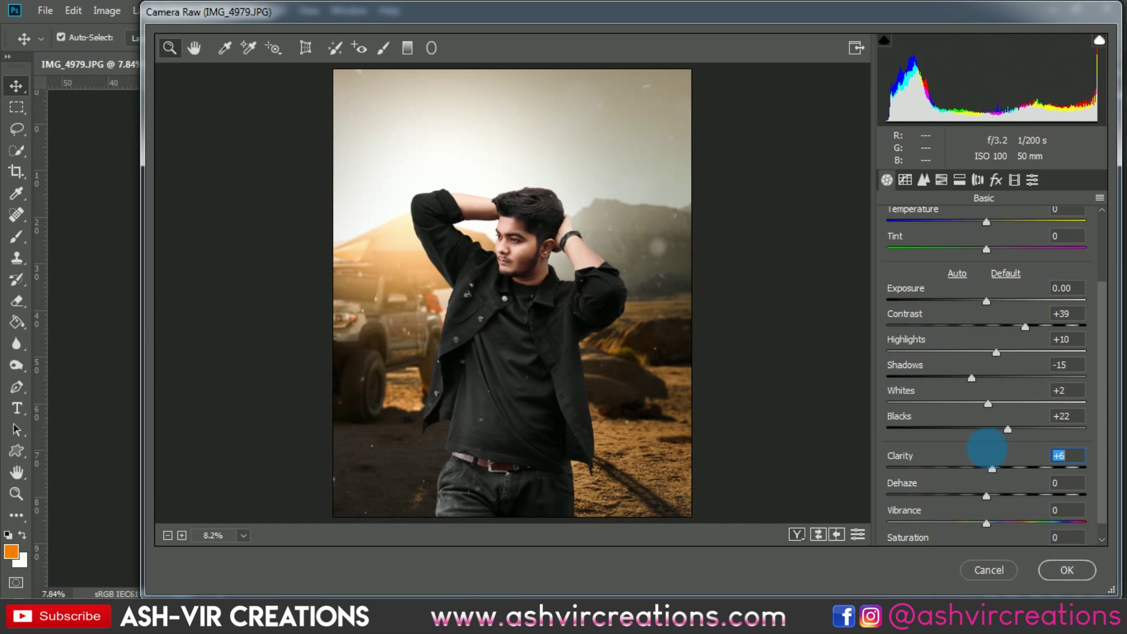
Try Post Crop Vignetting amounts such as -18 and -13, and reset the amount to 0.
{"action": "left_click", "coordinate": [996, 179]}
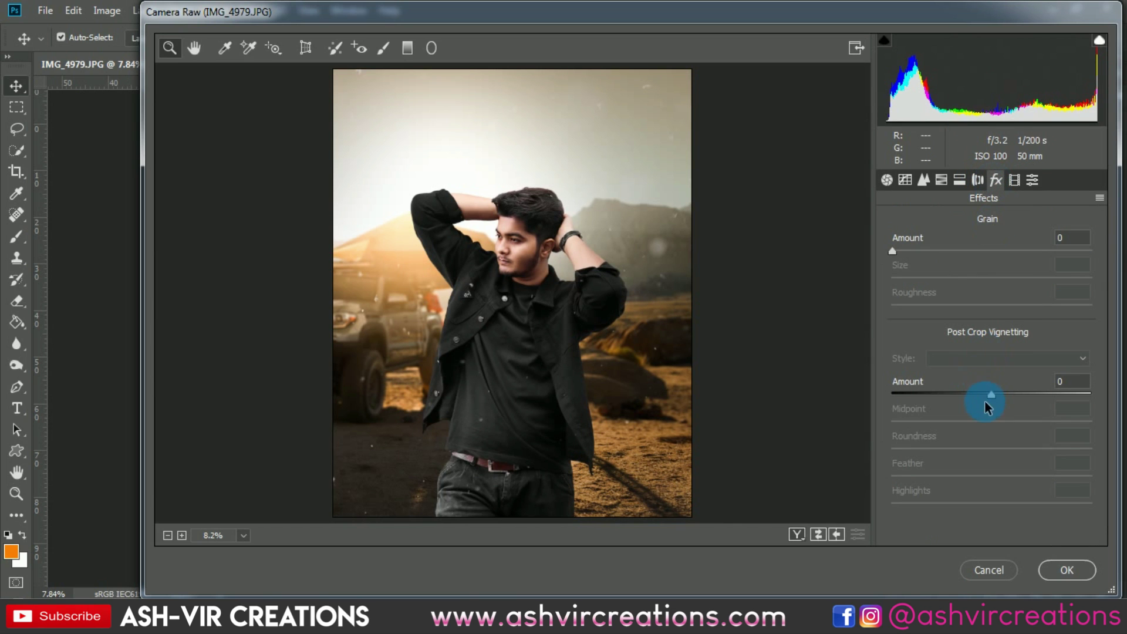
{"action": "mouse_move", "coordinate": [984, 397]}
{"action": "left_mouse_down"}
{"action": "mouse_move", "coordinate": [947, 392]}
{"action": "mouse_move", "coordinate": [973, 394]}
{"action": "left_mouse_up"}
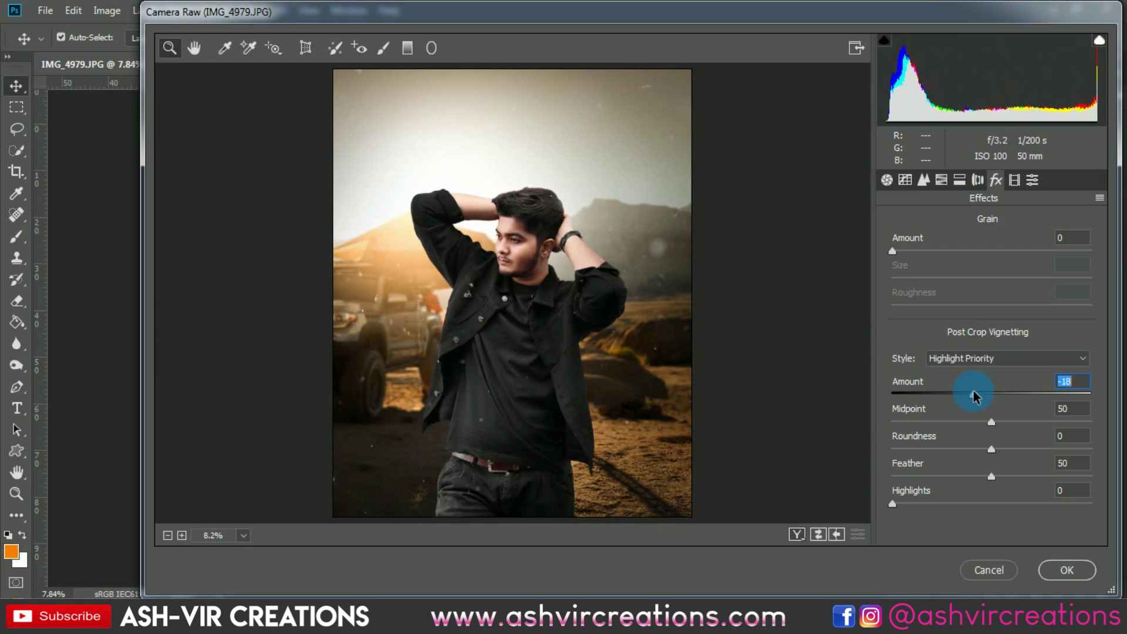
{"action": "left_click_drag", "start_coordinate": [980, 401], "coordinate": [980, 401]}
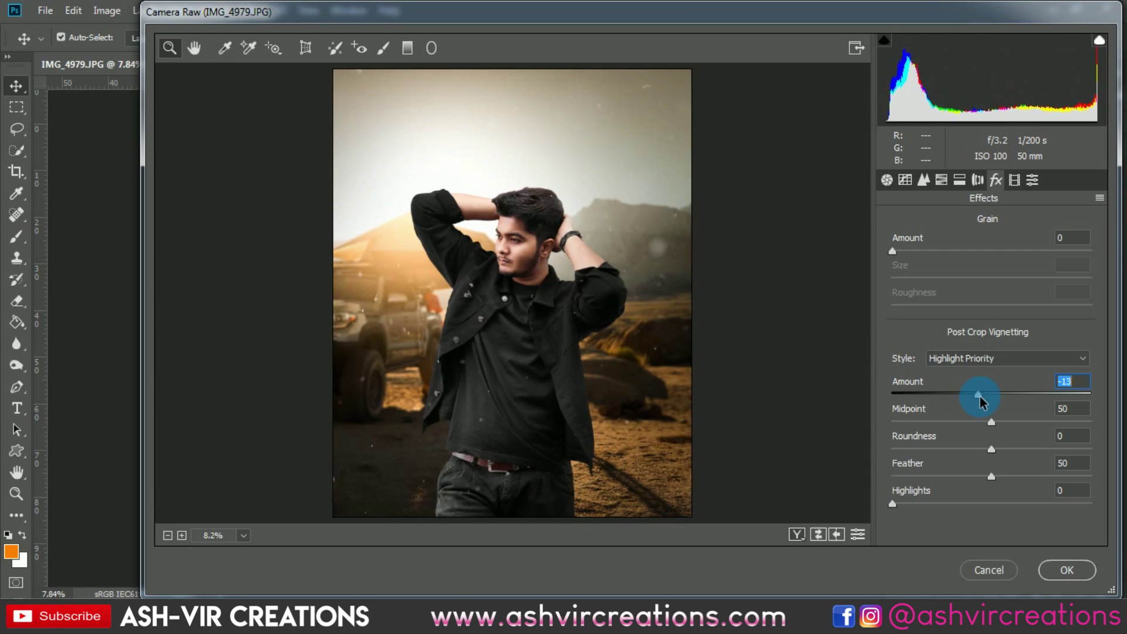
{"action": "type", "text": "0"}
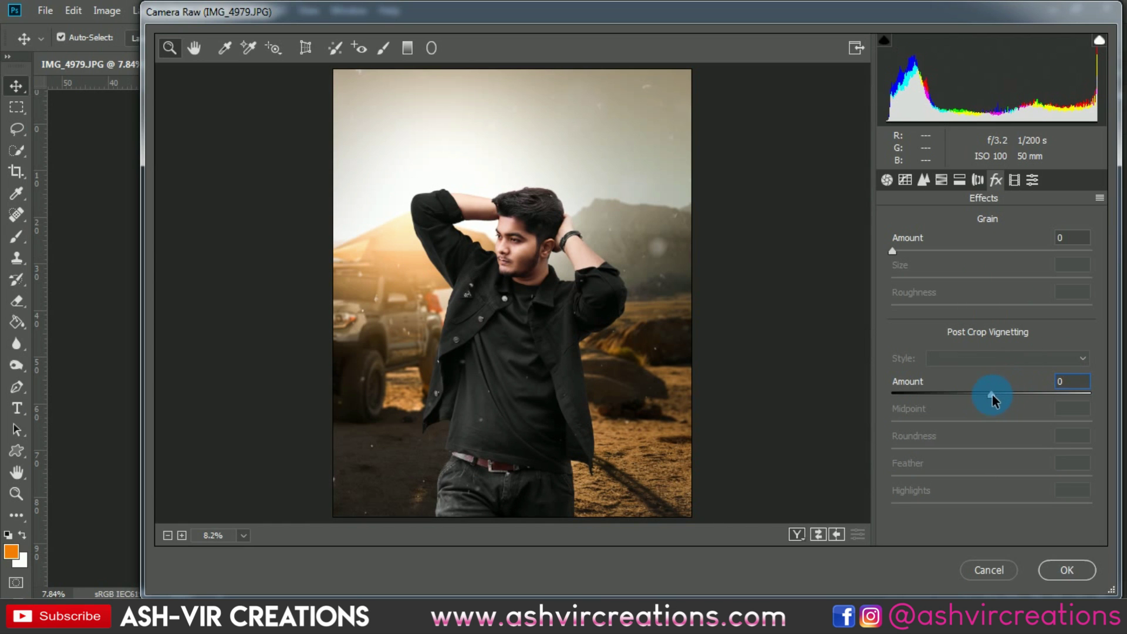
{"action": "mouse_move", "coordinate": [992, 398]}
{"action": "left_mouse_down"}
{"action": "mouse_move", "coordinate": [974, 395]}
{"action": "mouse_move", "coordinate": [984, 395]}
{"action": "left_mouse_up"}
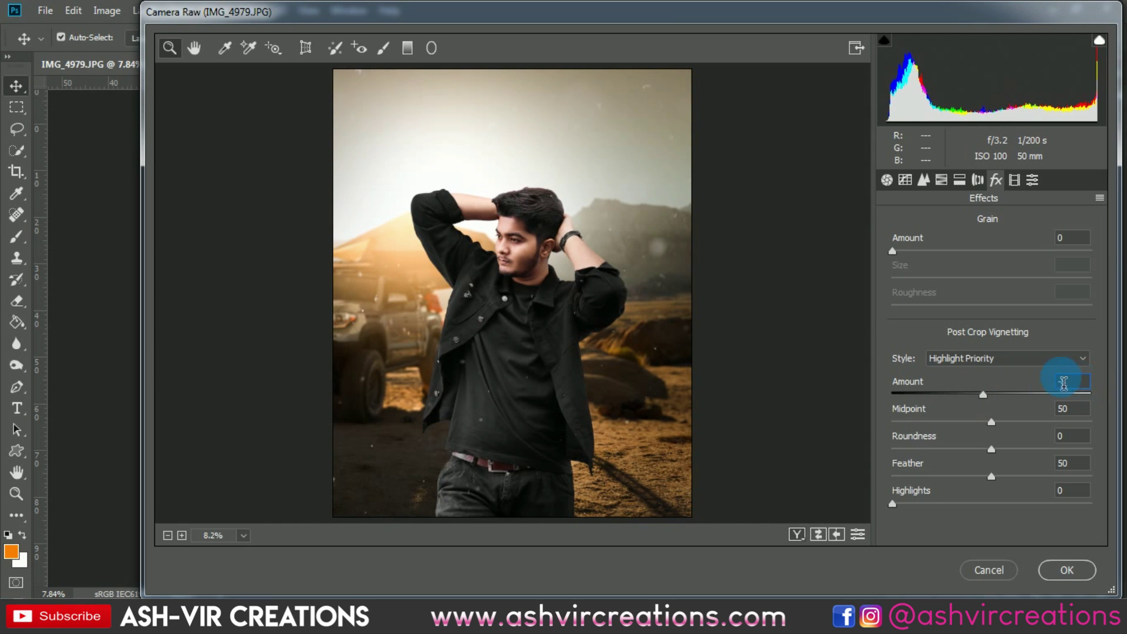
{"action": "type", "text": "0"}
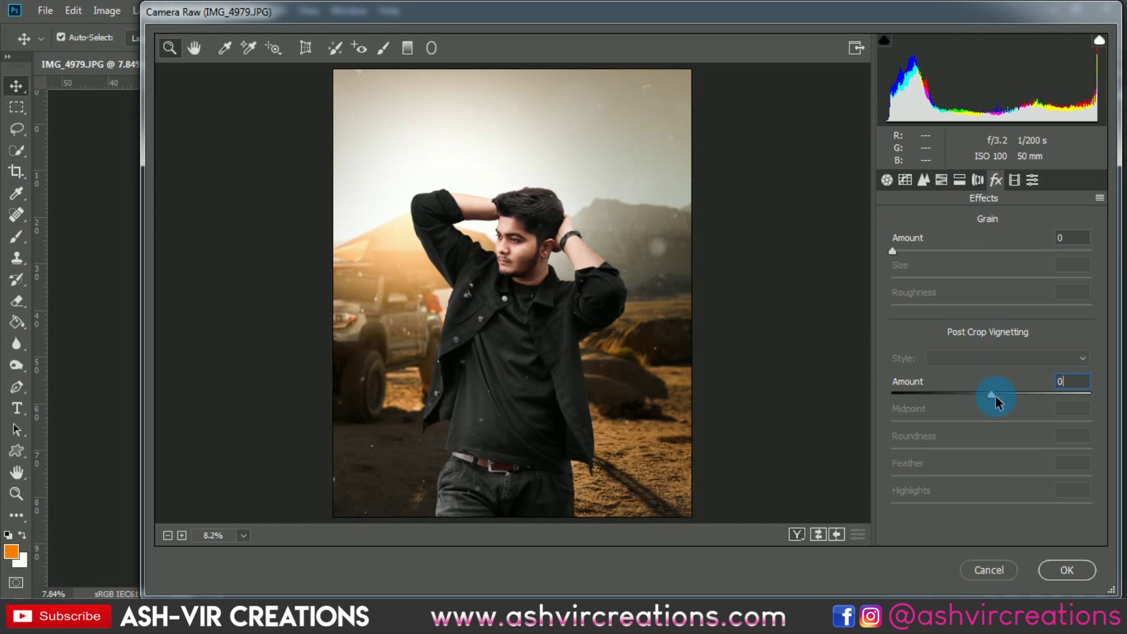
Apply the Camera Raw adjustments and duplicate the merged Color Fill 1 layer.
{"action": "left_click", "coordinate": [1066, 570]}
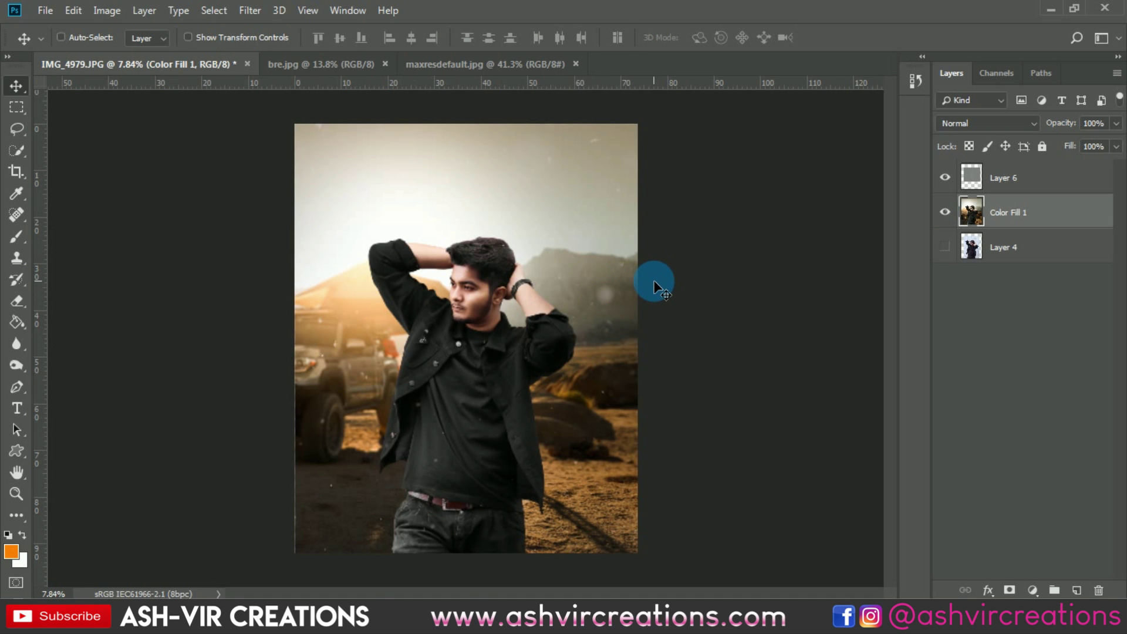
{"action": "key", "text": "ctrl+j"}
Apply the Camera Raw filter to the Color Fill 1 copy layer with a Post Crop Vignetting amount of -37.
{"action": "left_click", "coordinate": [259, 12]}
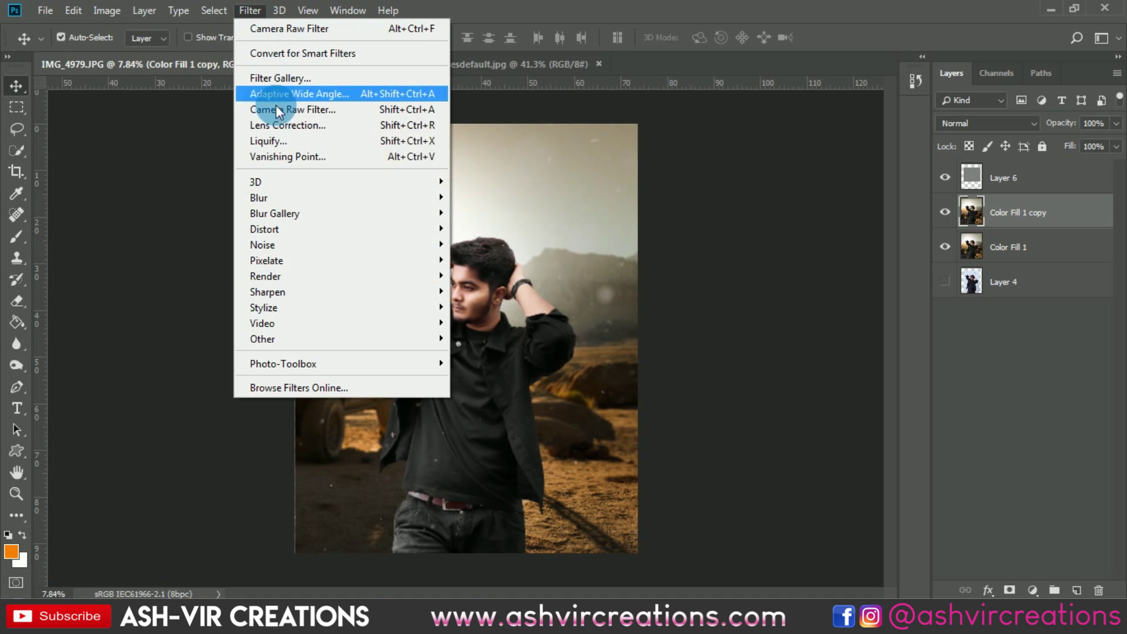
{"action": "left_click", "coordinate": [289, 108]}
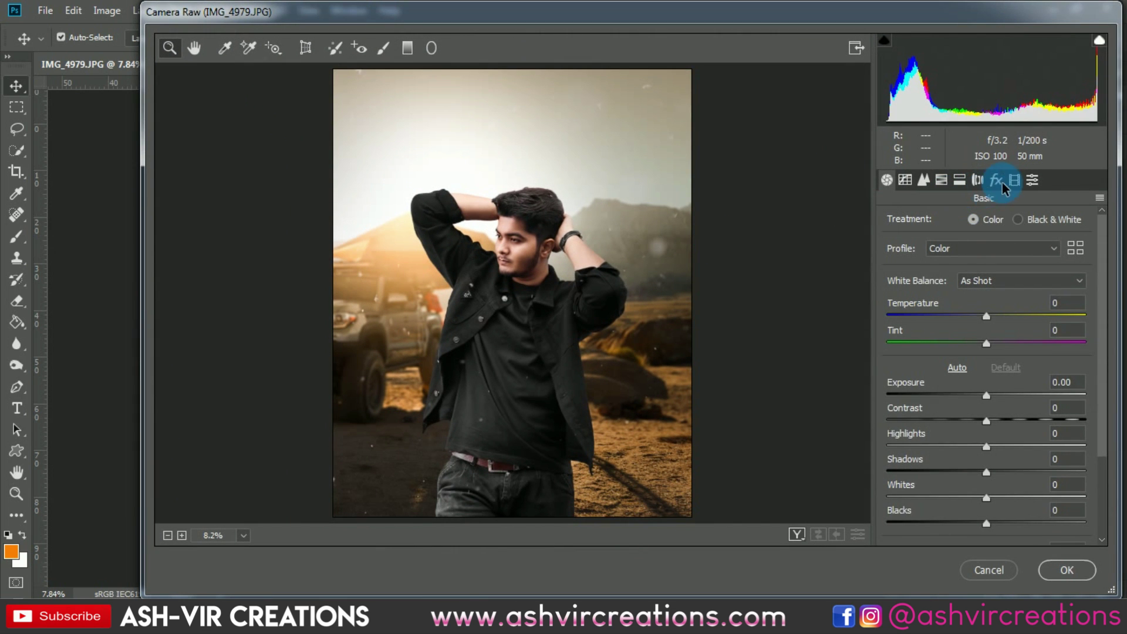
{"action": "left_click", "coordinate": [998, 181]}
{"action": "left_click_drag", "start_coordinate": [991, 394], "coordinate": [952, 392]}
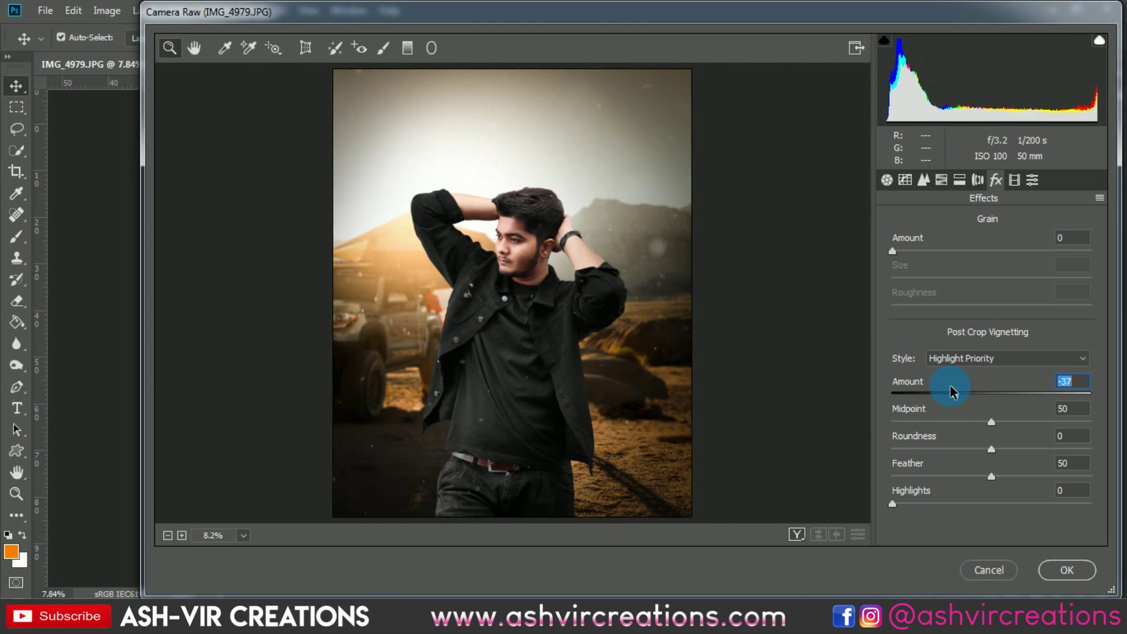
{"action": "left_click", "coordinate": [1064, 567]}
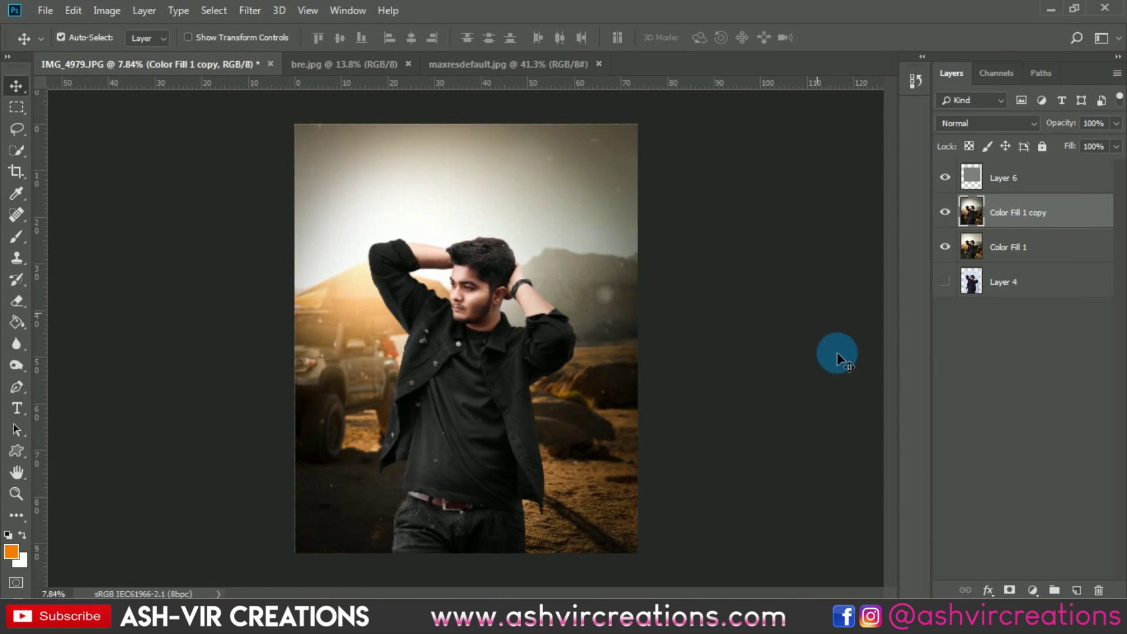
Add a layer mask to Color Fill 1 copy and paint black over the man and upper background with a soft 3700 px brush.
{"action": "left_click", "coordinate": [1011, 589]}
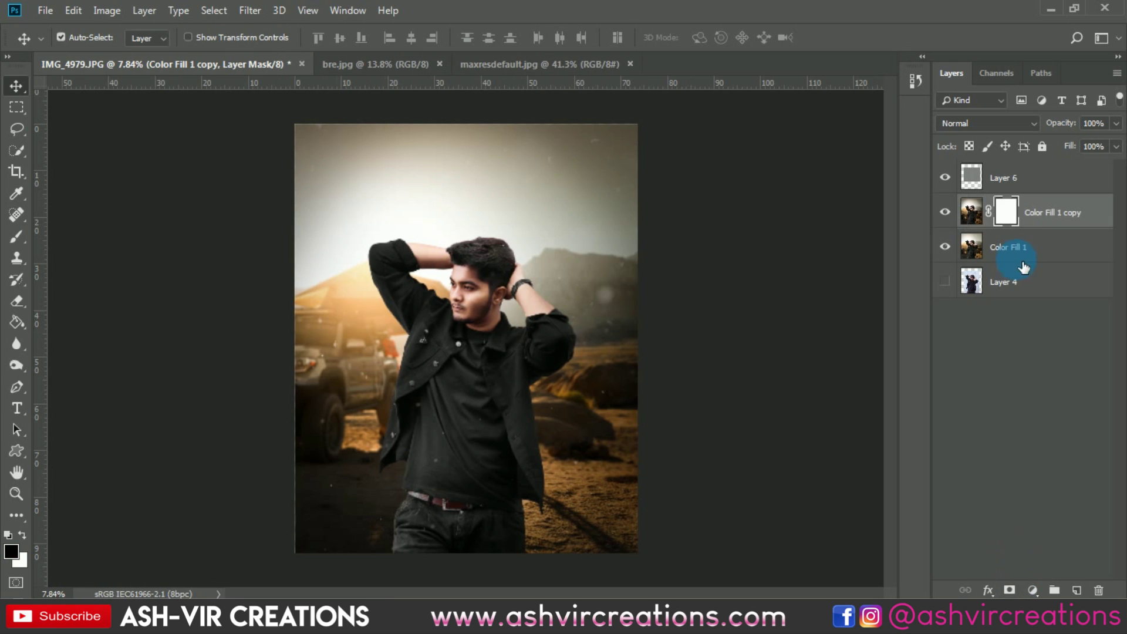
{"action": "left_click", "coordinate": [16, 236]}
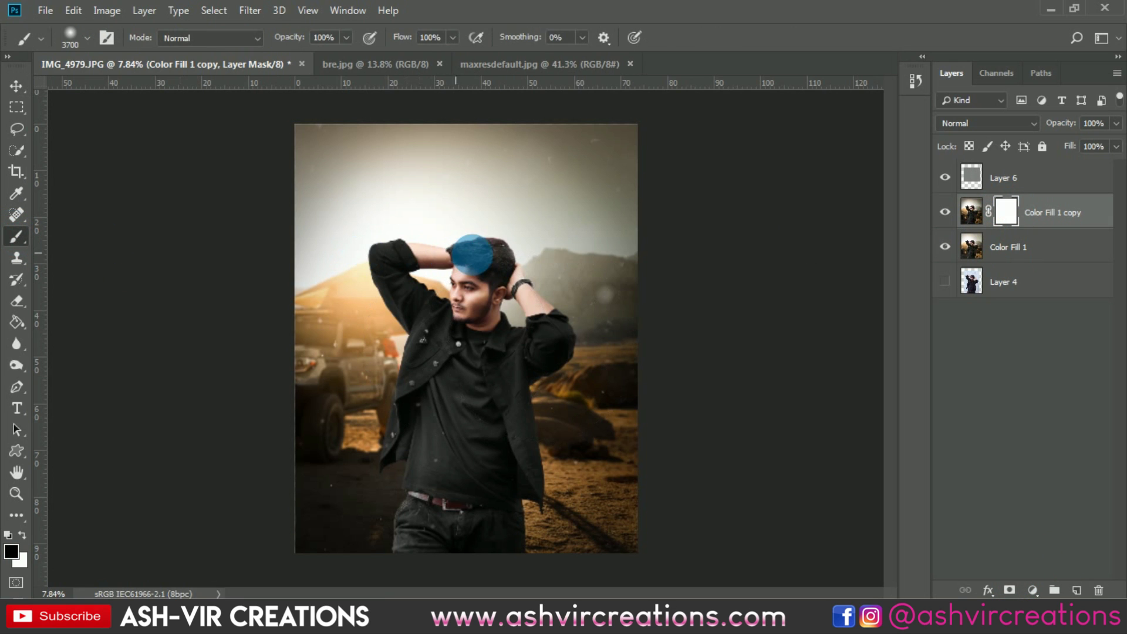
{"action": "left_click", "coordinate": [569, 350]}
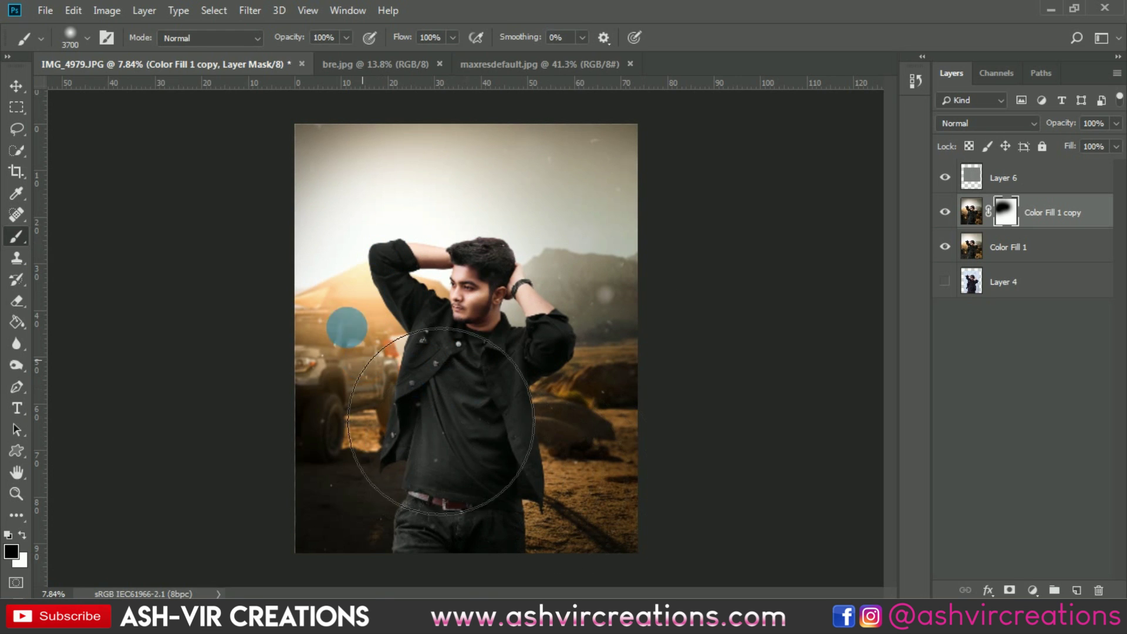
Compare the image with and without the masked vignette by toggling the visibility of Color Fill 1 copy.
{"action": "left_click", "coordinate": [945, 211]}
{"action": "left_click", "coordinate": [945, 211]}
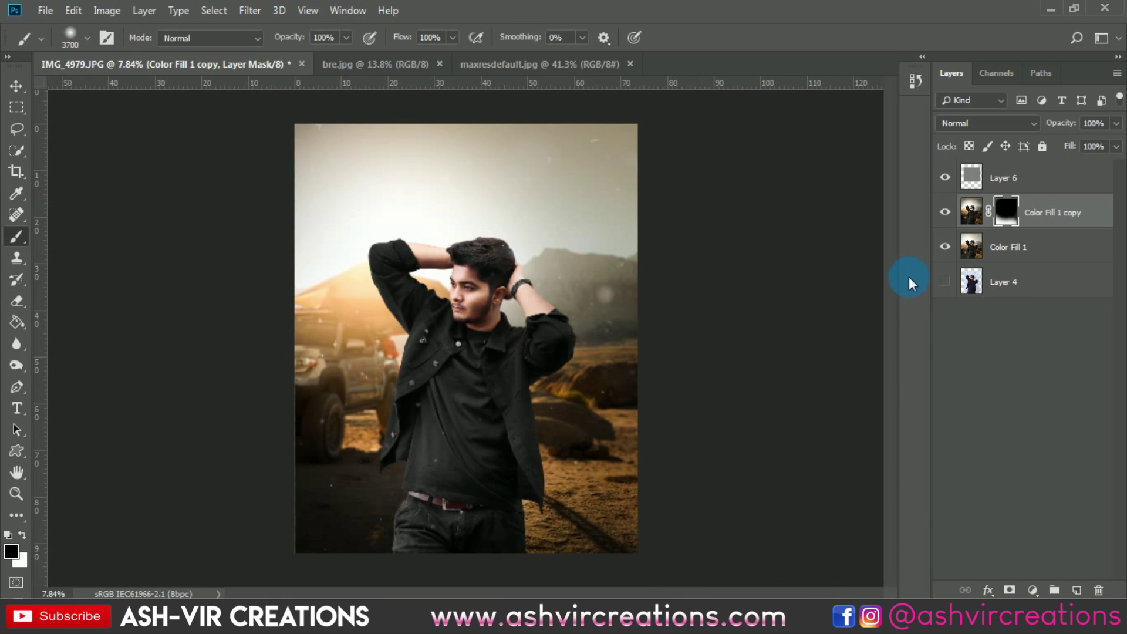
{"action": "left_click", "coordinate": [945, 212]}
{"action": "left_click", "coordinate": [945, 212]}
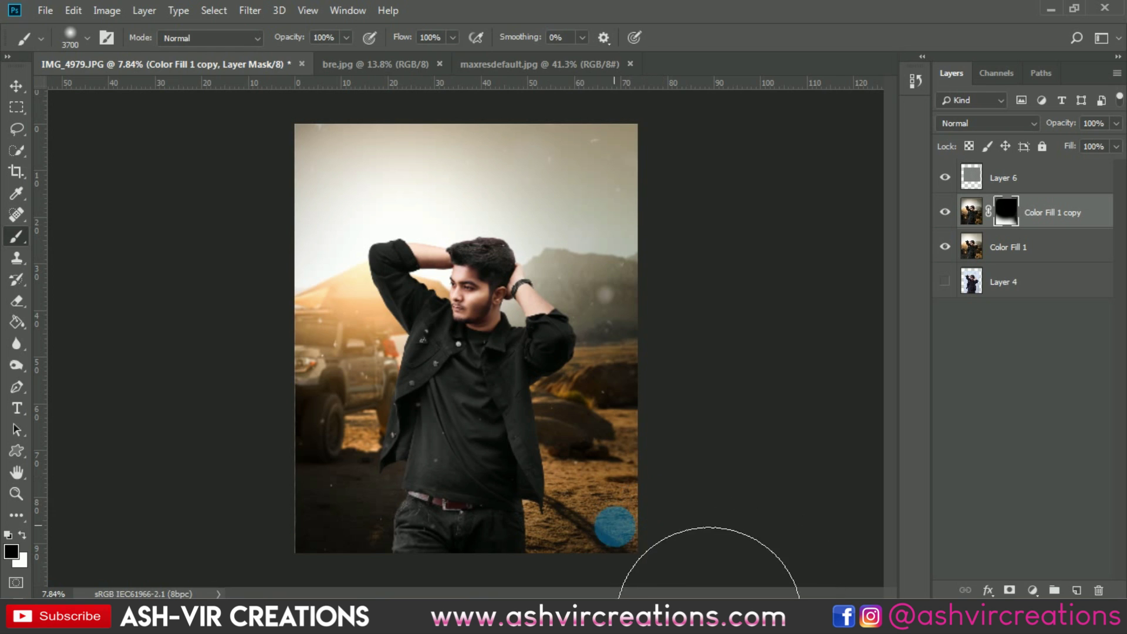
{"action": "left_click", "coordinate": [950, 211]}
{"action": "left_click", "coordinate": [950, 211]}
{"action": "left_click", "coordinate": [949, 211]}
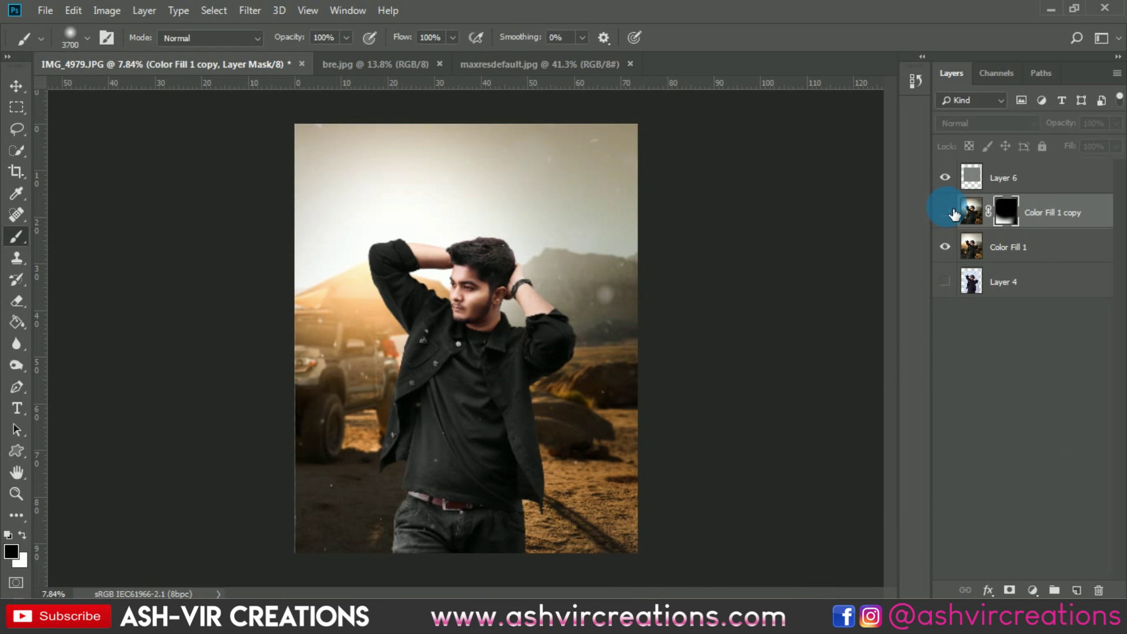
{"action": "left_click", "coordinate": [950, 211]}
Merge Color Fill 1 copy and Color Fill 1 into a single layer and switch to the Move tool.
{"action": "left_click", "coordinate": [1056, 241], "text": "shift"}
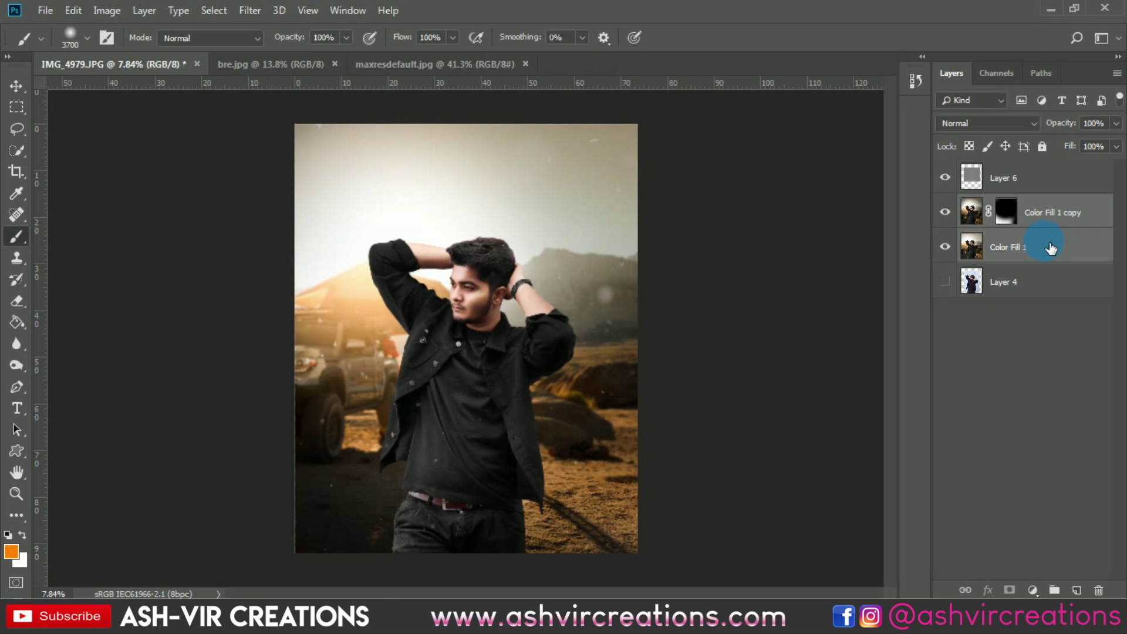
{"action": "right_click", "coordinate": [1050, 241]}
{"action": "left_click", "coordinate": [864, 458]}
{"action": "key", "text": "v"}
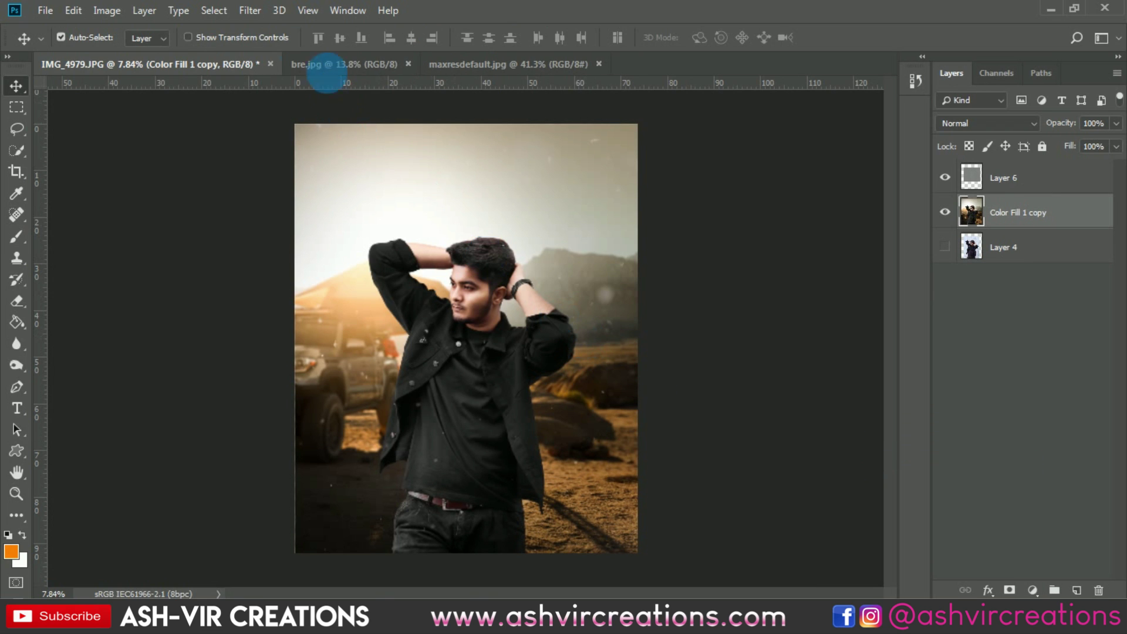
Open the Camera Raw filter on the merged layer and set the HSL hue of Yellows to -64.
{"action": "left_click", "coordinate": [250, 11]}
{"action": "left_click", "coordinate": [273, 109]}
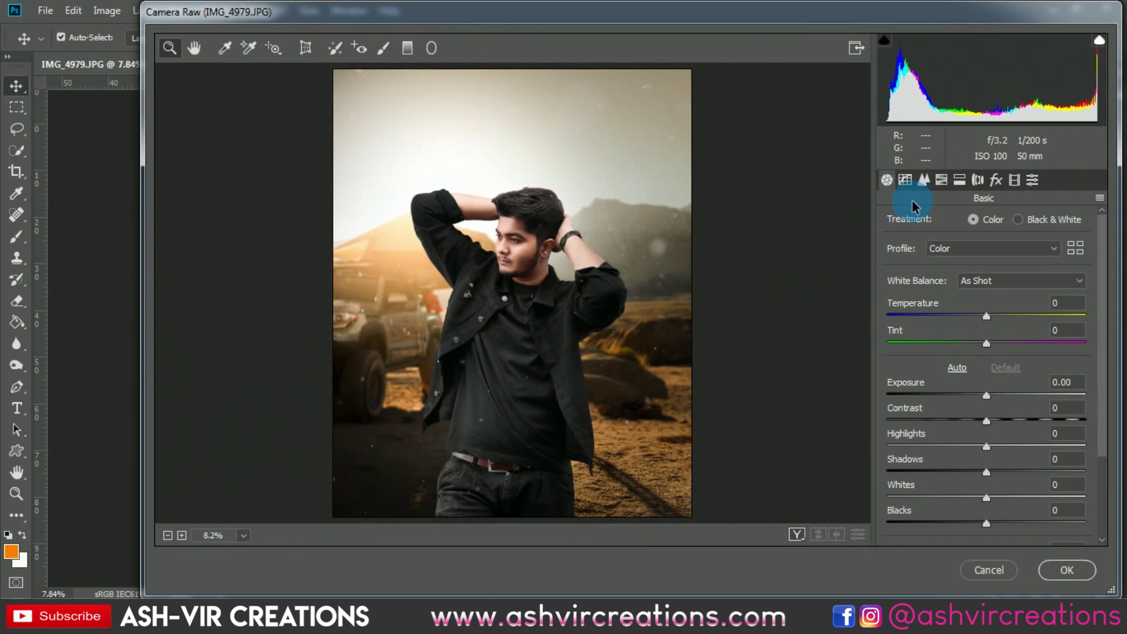
{"action": "left_click", "coordinate": [941, 180]}
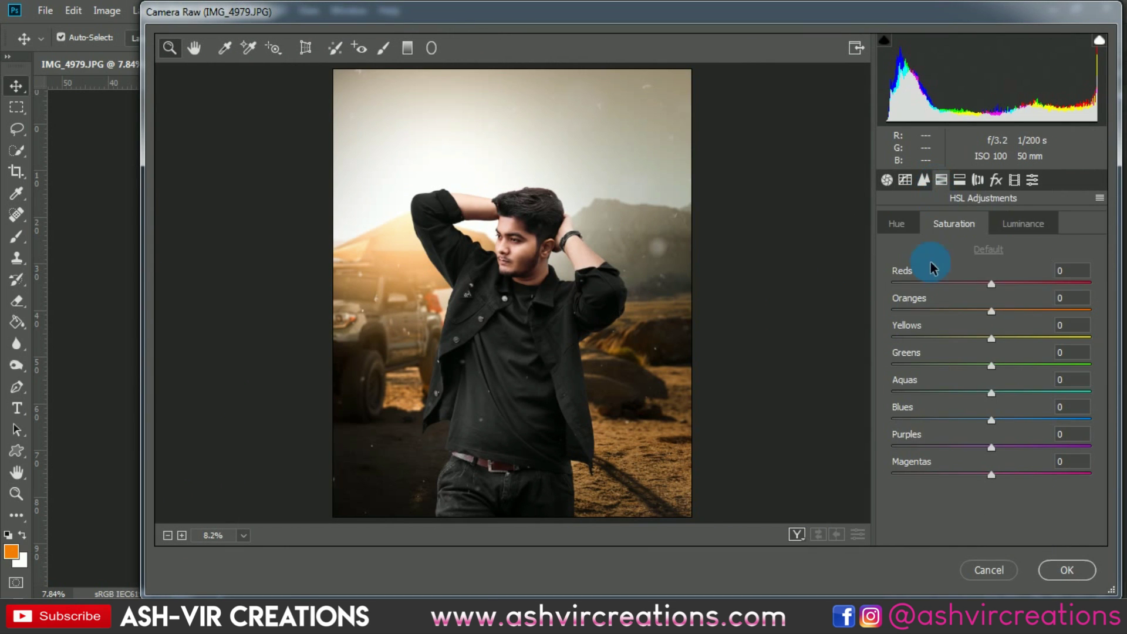
{"action": "left_click", "coordinate": [893, 226]}
{"action": "mouse_move", "coordinate": [981, 337]}
{"action": "left_mouse_down"}
{"action": "mouse_move", "coordinate": [907, 337]}
{"action": "mouse_move", "coordinate": [1090, 340]}
{"action": "mouse_move", "coordinate": [838, 325]}
{"action": "mouse_move", "coordinate": [1124, 325]}
{"action": "mouse_move", "coordinate": [581, 269]}
{"action": "mouse_move", "coordinate": [973, 337]}
{"action": "left_mouse_up"}
{"action": "left_click", "coordinate": [1065, 320]}
{"action": "left_click_drag", "start_coordinate": [1065, 320], "coordinate": [893, 323]}
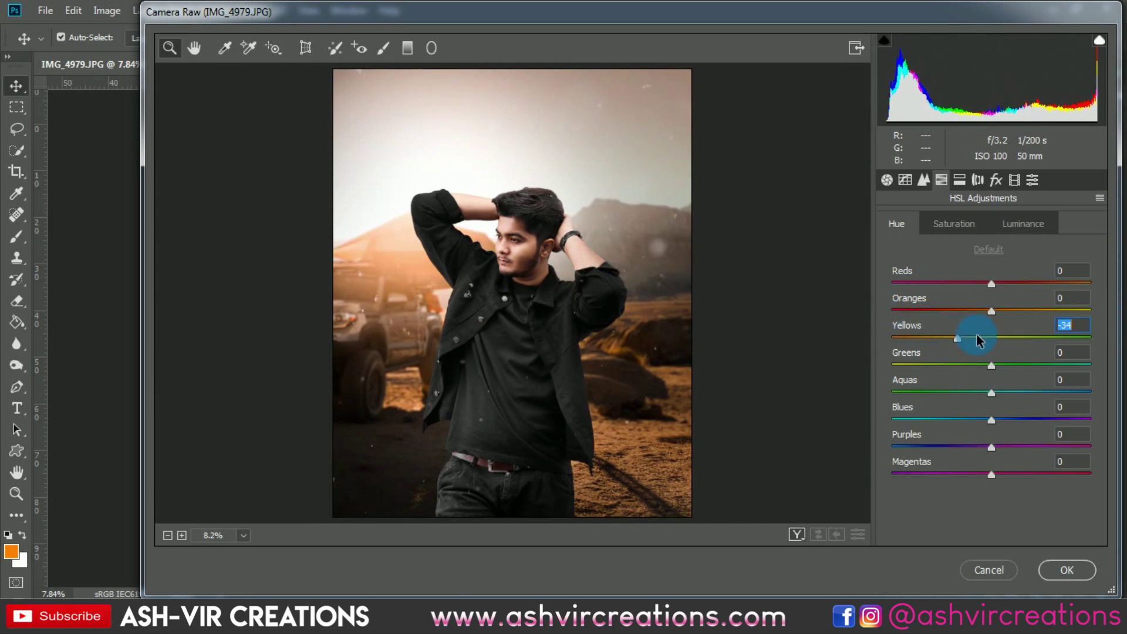
{"action": "left_click_drag", "start_coordinate": [976, 336], "coordinate": [927, 336]}
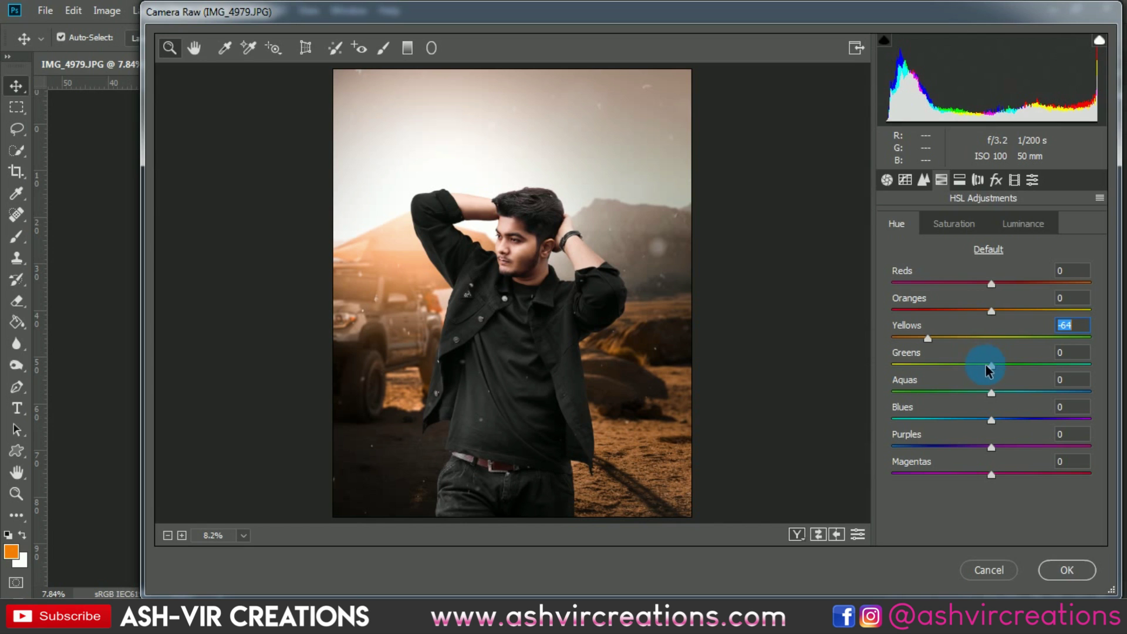
Set the HSL hue of Greens to -2 and check the saturation adjustments without altering them.
{"action": "left_click_drag", "start_coordinate": [991, 367], "coordinate": [930, 368]}
{"action": "mouse_move", "coordinate": [1006, 368]}
{"action": "left_mouse_down"}
{"action": "mouse_move", "coordinate": [928, 385]}
{"action": "mouse_move", "coordinate": [989, 380]}
{"action": "mouse_move", "coordinate": [989, 367]}
{"action": "left_mouse_up"}
{"action": "left_click", "coordinate": [966, 216]}
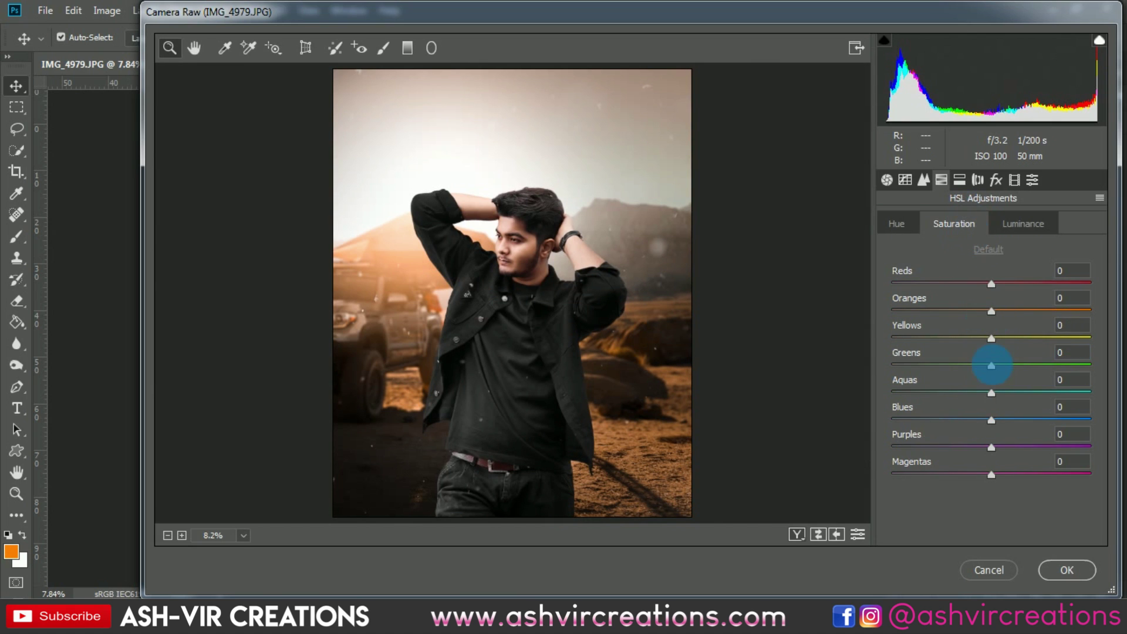
{"action": "left_click", "coordinate": [892, 224]}
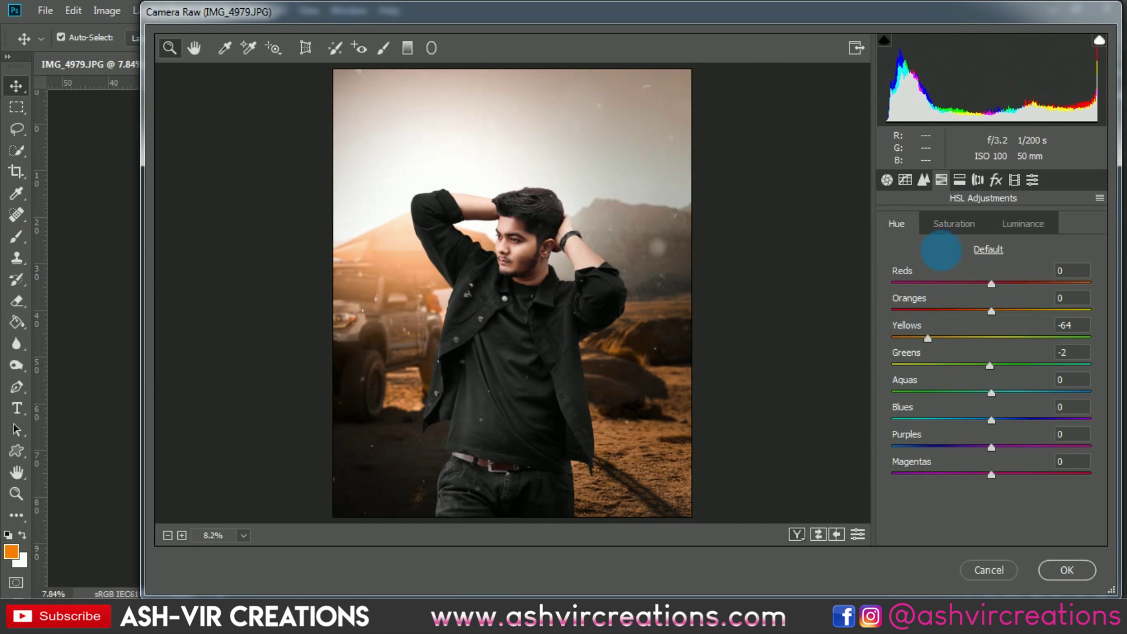
Set the Blue Primary hue to -17 in the Camera Raw calibration settings.
{"action": "left_click", "coordinate": [960, 180]}
{"action": "left_click", "coordinate": [1014, 180]}
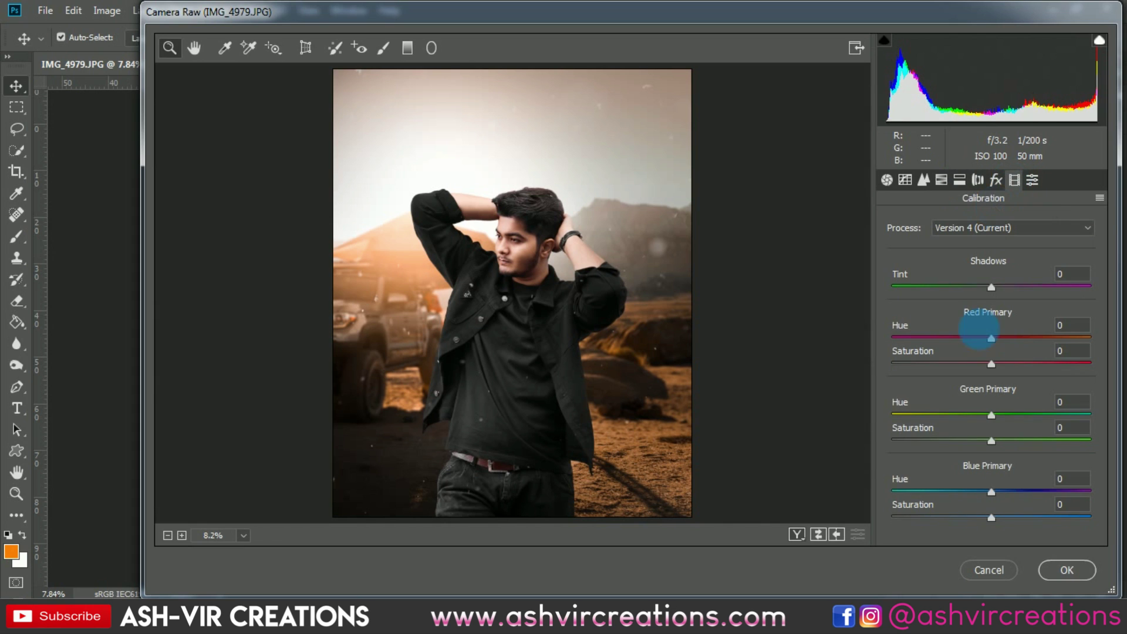
{"action": "mouse_move", "coordinate": [960, 490]}
{"action": "left_mouse_down"}
{"action": "mouse_move", "coordinate": [943, 490]}
{"action": "mouse_move", "coordinate": [998, 488]}
{"action": "mouse_move", "coordinate": [943, 490]}
{"action": "mouse_move", "coordinate": [974, 491]}
{"action": "left_mouse_up"}
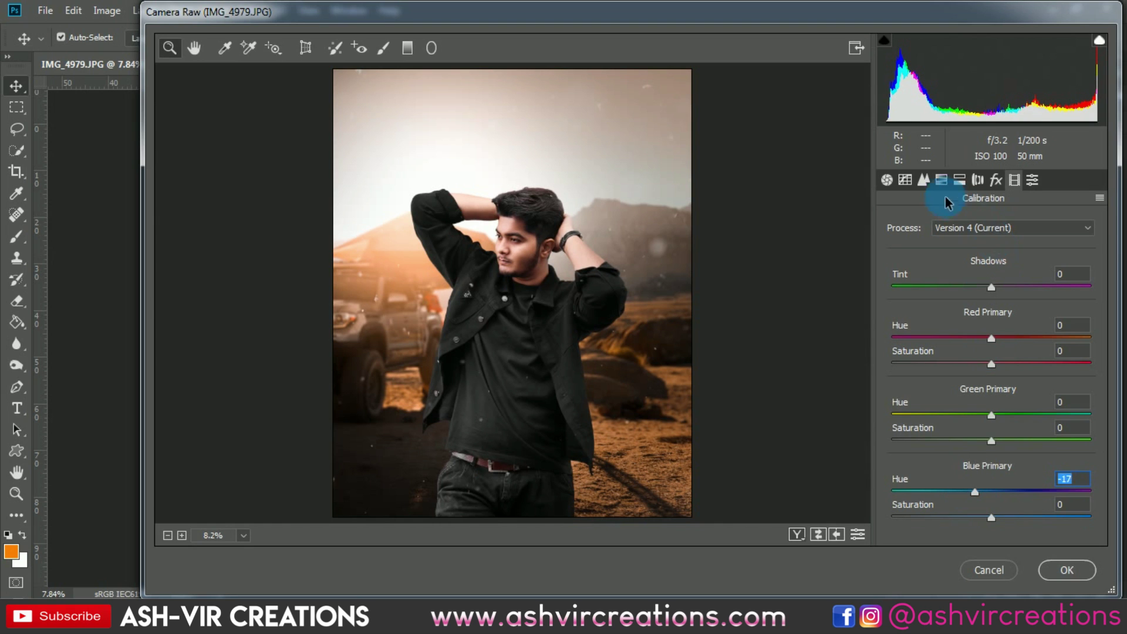
Set the HSL hue of Oranges to +6 and inspect the result on the man in the preview.
{"action": "left_click", "coordinate": [940, 182]}
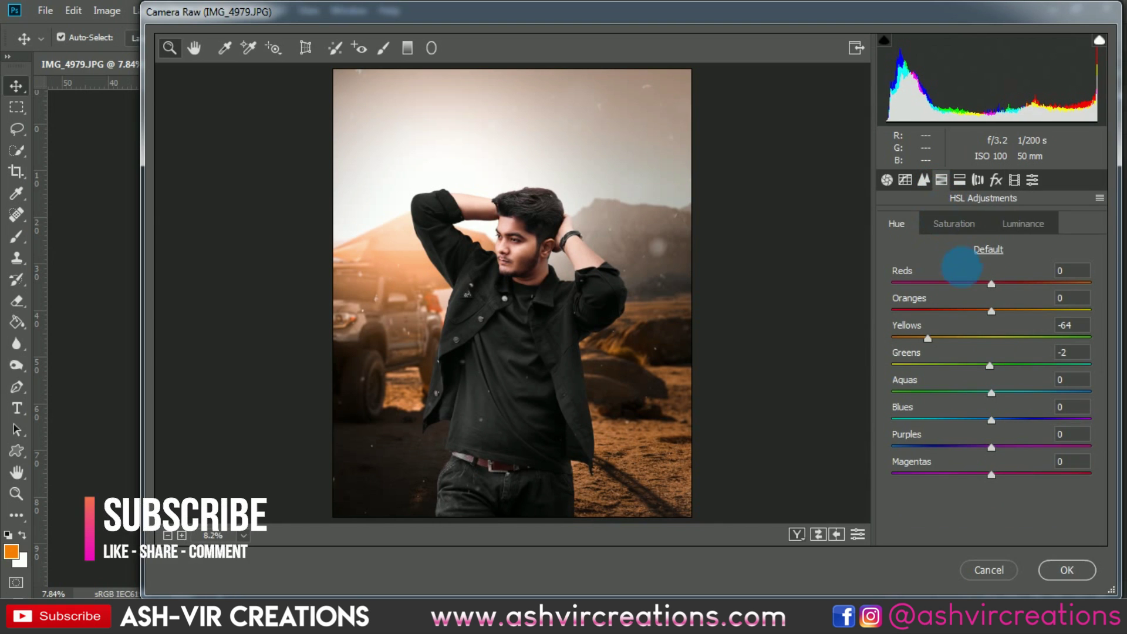
{"action": "left_click", "coordinate": [992, 310]}
{"action": "mouse_move", "coordinate": [994, 309]}
{"action": "left_mouse_down"}
{"action": "mouse_move", "coordinate": [1018, 308]}
{"action": "mouse_move", "coordinate": [997, 308]}
{"action": "left_mouse_up"}
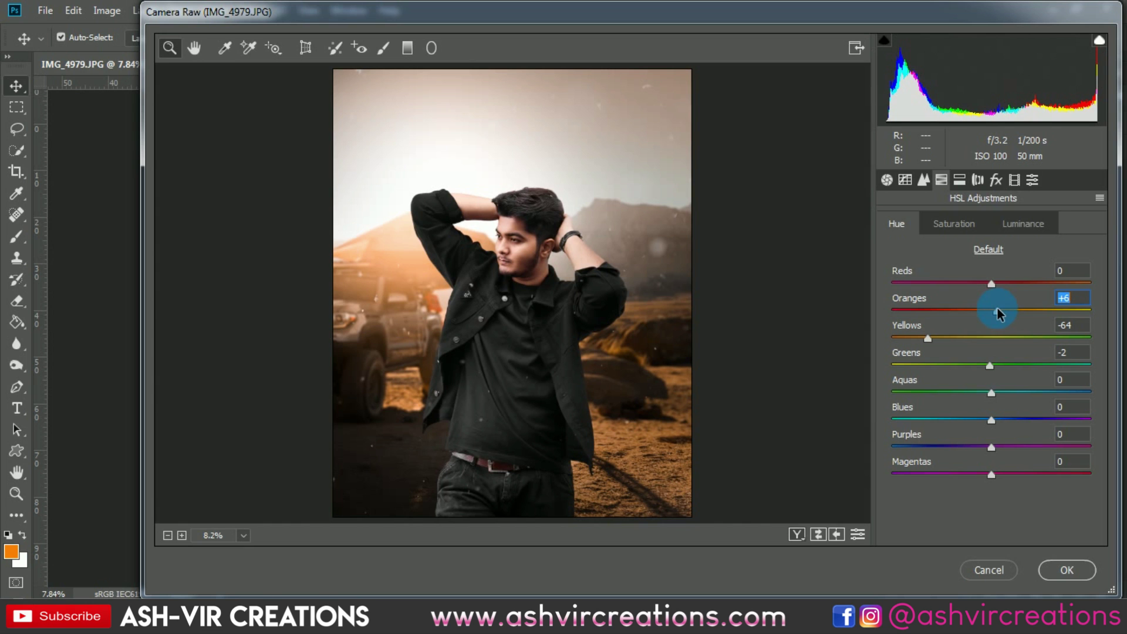
{"action": "left_click_drag", "start_coordinate": [402, 249], "coordinate": [493, 309]}
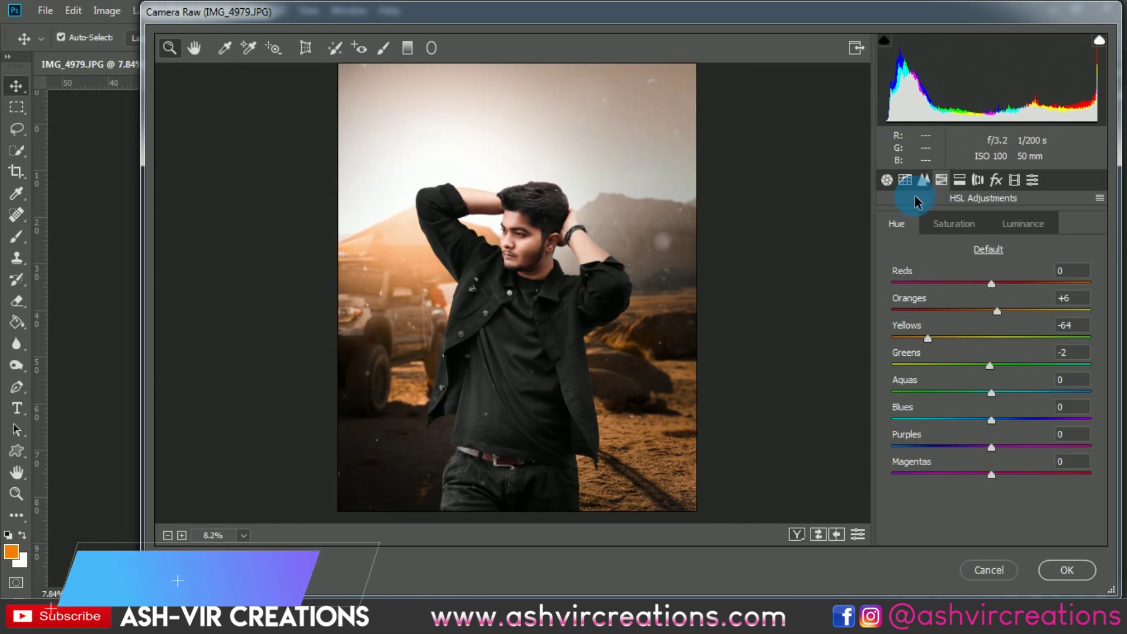
Split tone the shadows with hue 209 and saturation 16.
{"action": "left_click", "coordinate": [974, 182]}
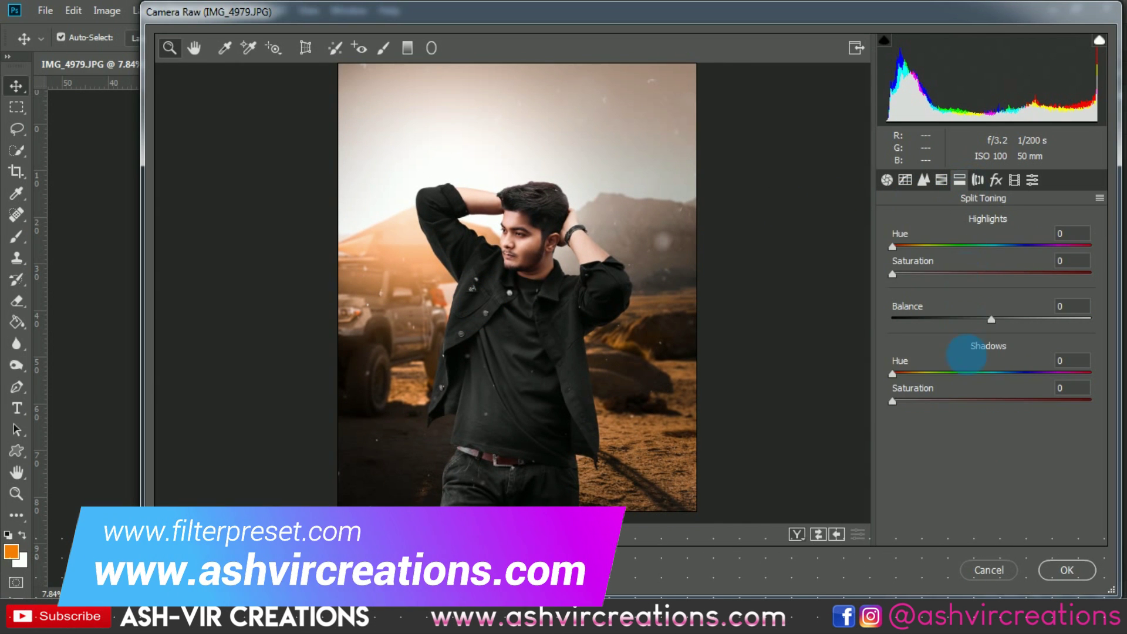
{"action": "left_click", "coordinate": [1073, 360]}
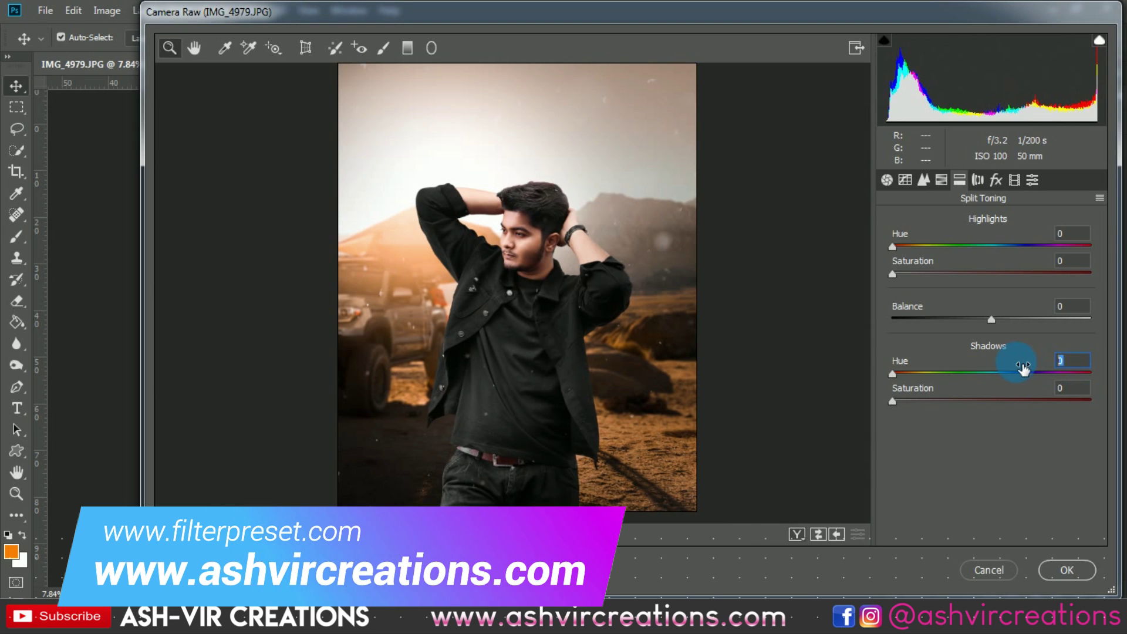
{"action": "type", "text": "209"}
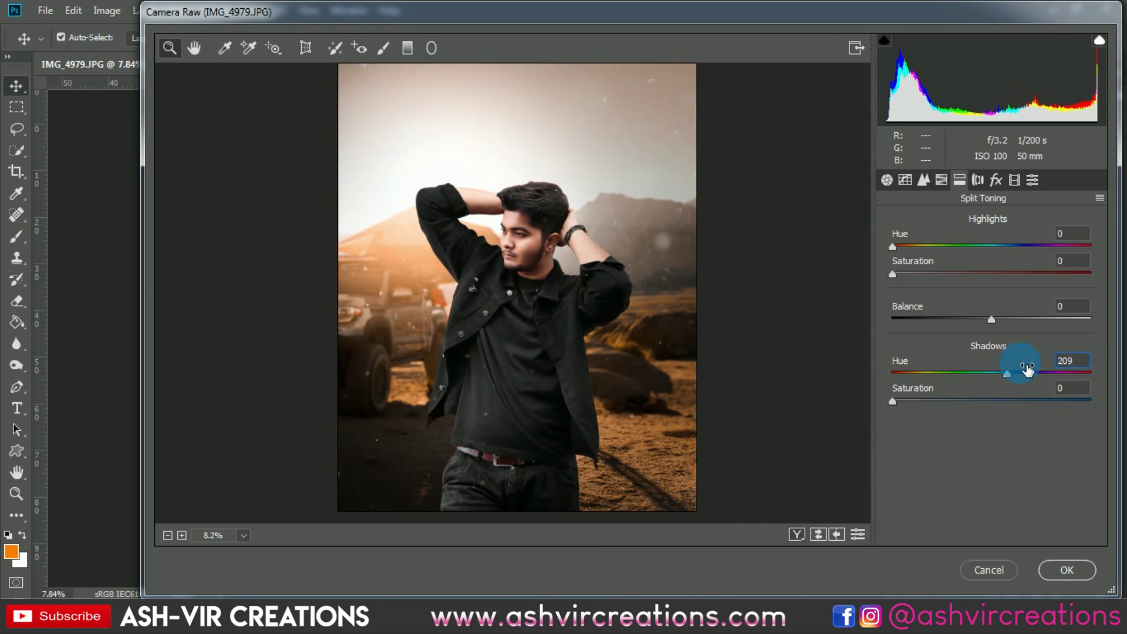
{"action": "left_click_drag", "start_coordinate": [894, 402], "coordinate": [926, 408]}
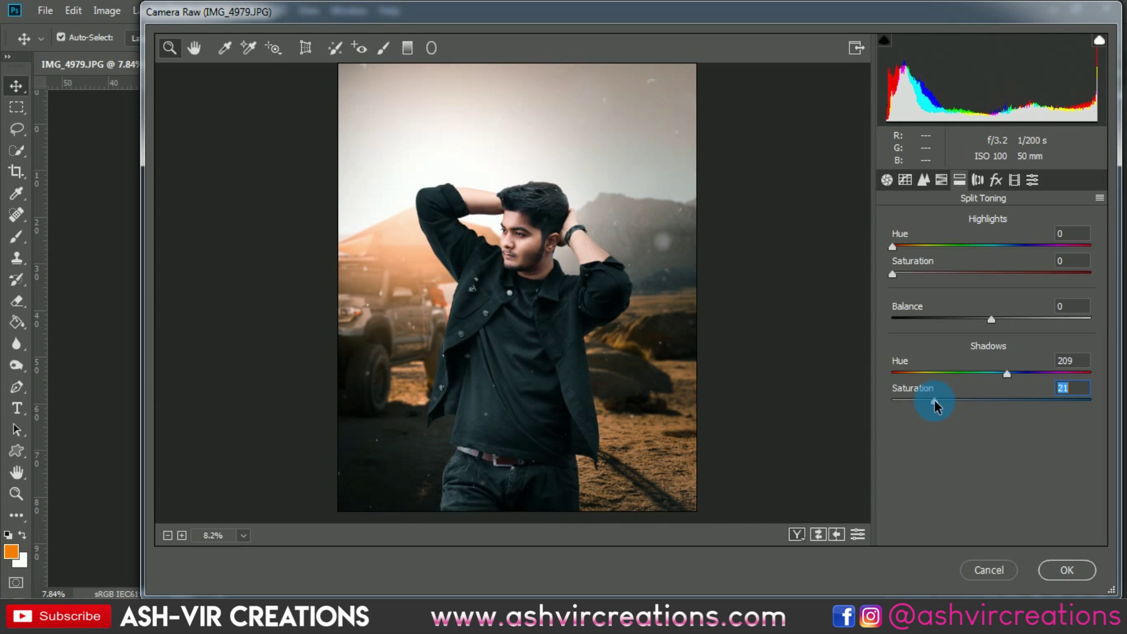
{"action": "left_click_drag", "start_coordinate": [920, 405], "coordinate": [923, 411]}
{"action": "left_click_drag", "start_coordinate": [546, 327], "coordinate": [473, 264]}
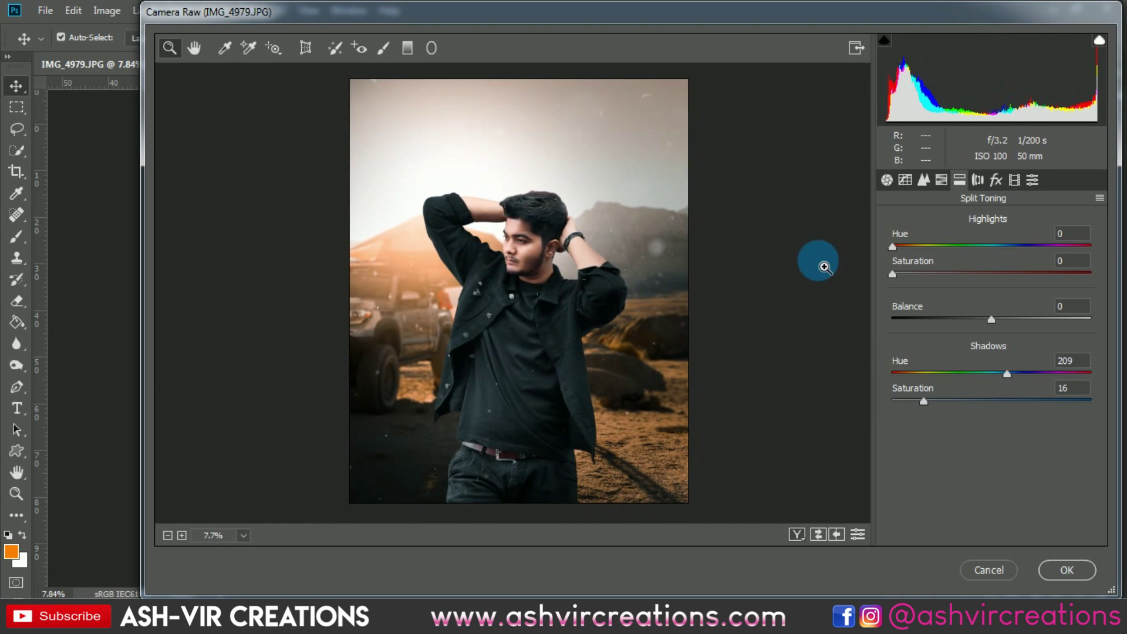
Split tone the highlights with hue 57 and saturation 18, trying other values such as hue 35 and saturation 40 along the way.
{"action": "left_click", "coordinate": [911, 247]}
{"action": "left_click", "coordinate": [920, 273]}
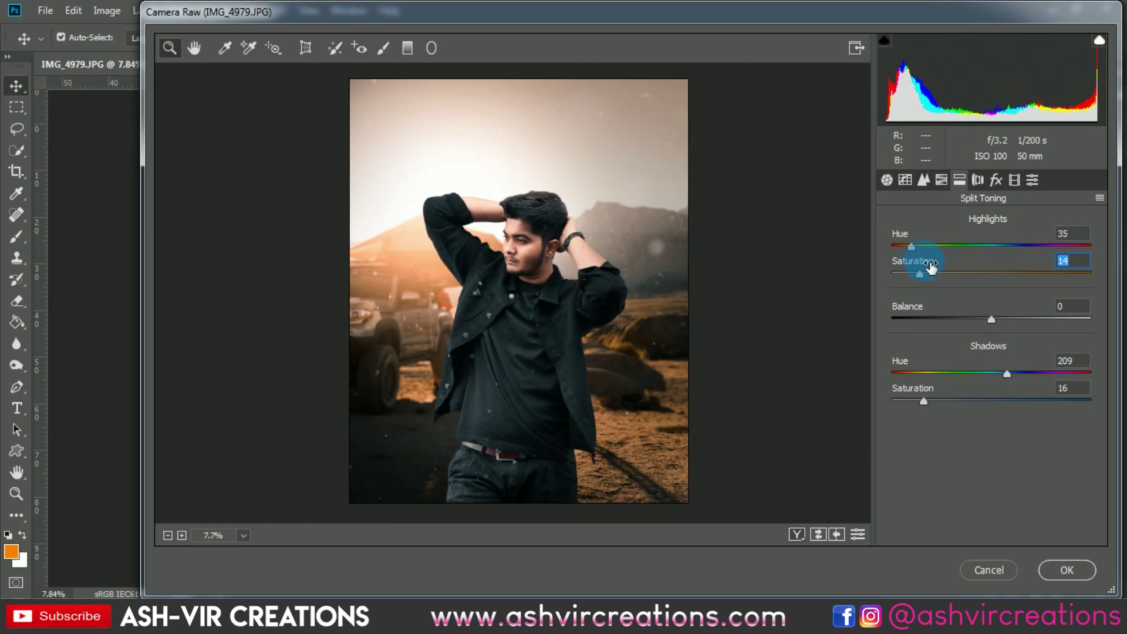
{"action": "left_click", "coordinate": [924, 246]}
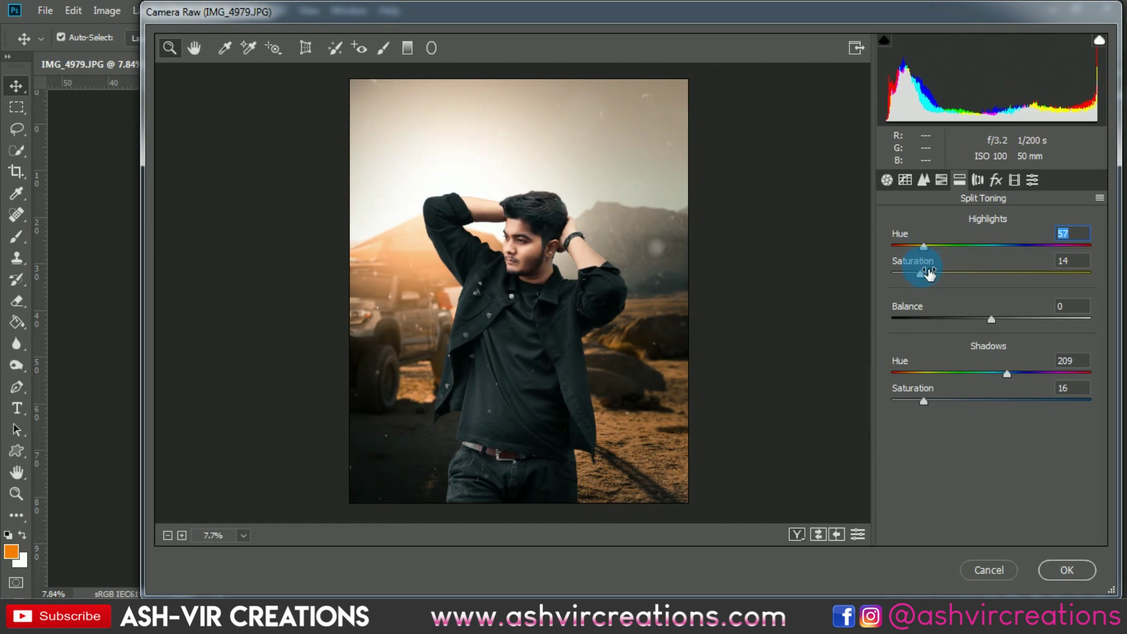
{"action": "left_click_drag", "start_coordinate": [928, 272], "coordinate": [972, 282]}
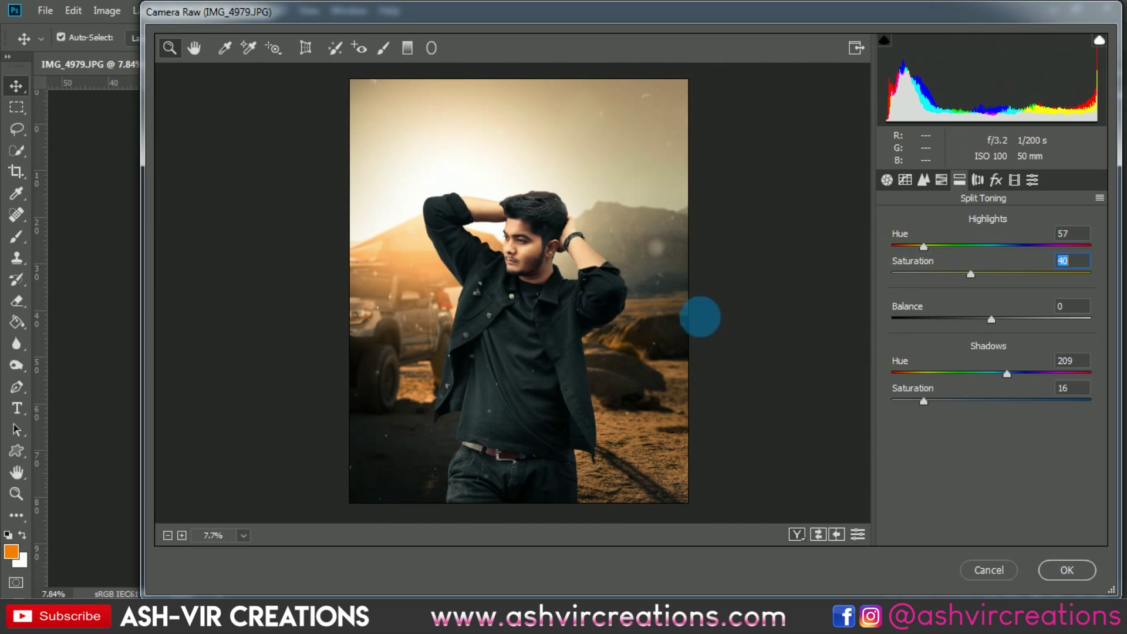
{"action": "left_click_drag", "start_coordinate": [924, 249], "coordinate": [926, 250]}
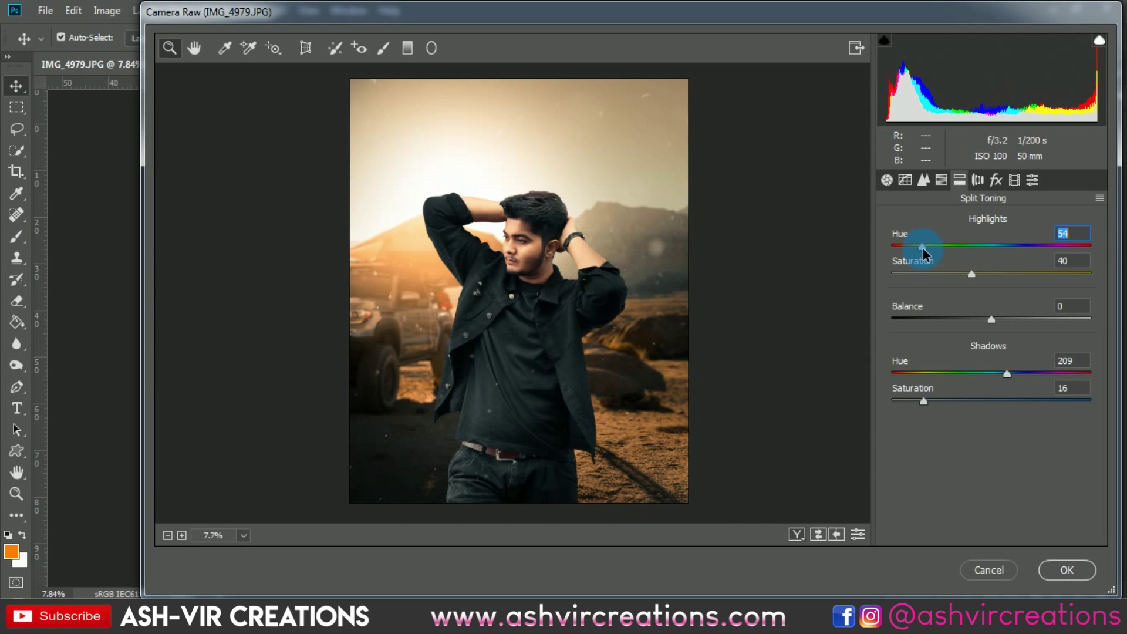
{"action": "left_click_drag", "start_coordinate": [927, 252], "coordinate": [929, 281]}
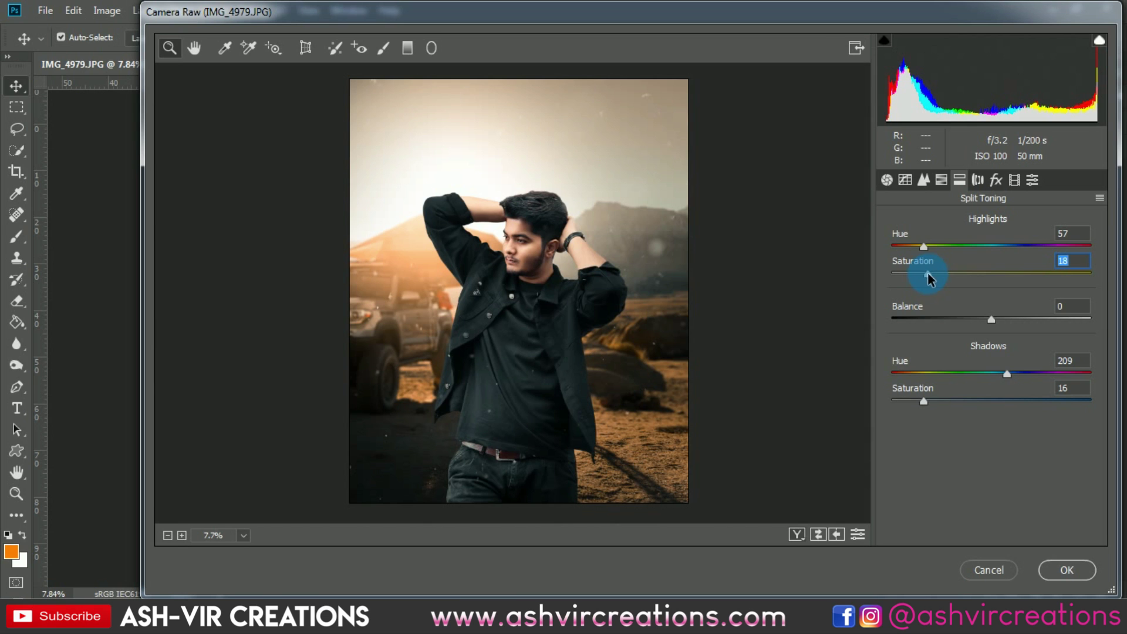
{"action": "mouse_move", "coordinate": [541, 314]}
{"action": "left_mouse_down"}
{"action": "mouse_move", "coordinate": [521, 327]}
{"action": "mouse_move", "coordinate": [553, 331]}
{"action": "left_mouse_up"}
Set the Camera Raw sharpening amount to 34.
{"action": "left_click", "coordinate": [924, 180]}
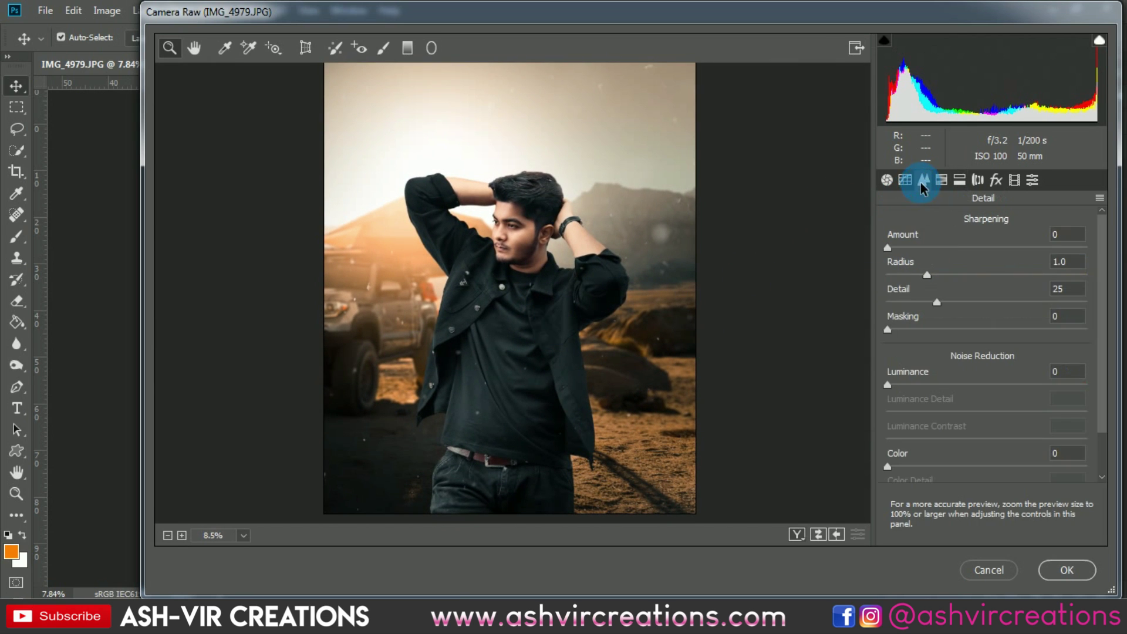
{"action": "left_click_drag", "start_coordinate": [918, 247], "coordinate": [938, 252]}
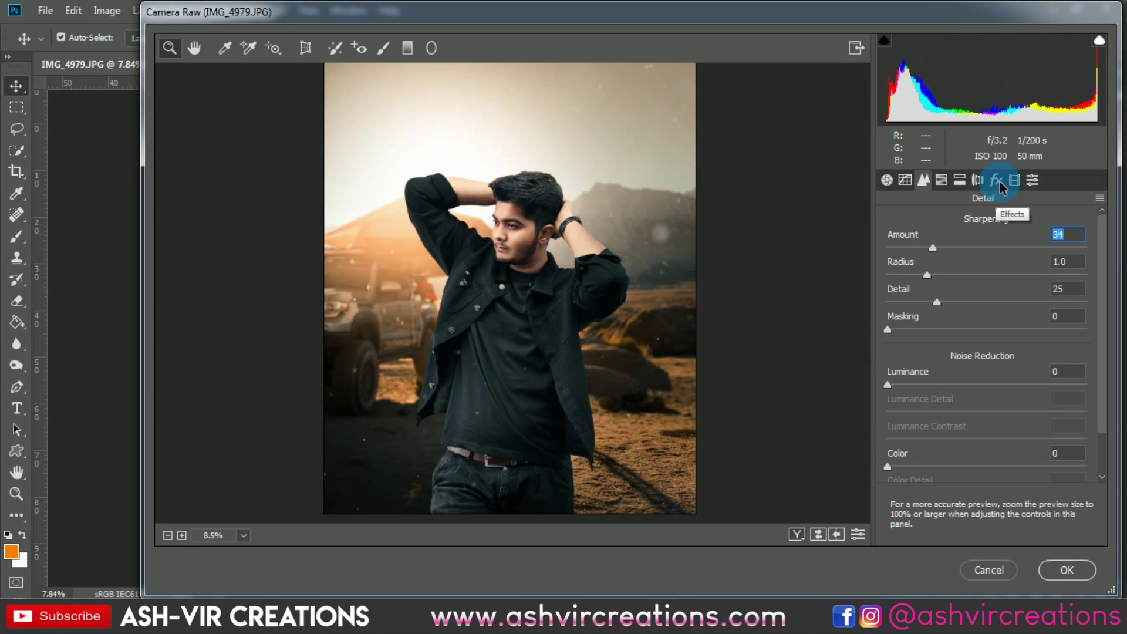
Return to the Basic adjustments, check the preview, and apply the Camera Raw grading to the Color Fill 1 copy layer.
{"action": "left_click", "coordinate": [887, 181]}
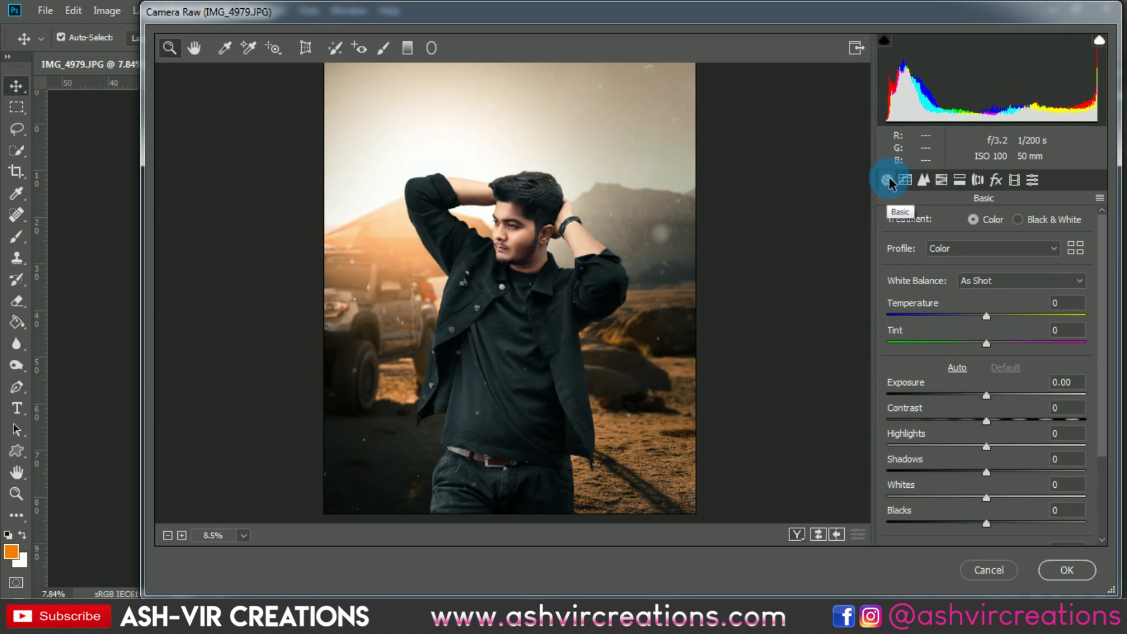
{"action": "left_click_drag", "start_coordinate": [593, 395], "coordinate": [561, 337]}
{"action": "left_click", "coordinate": [1052, 568]}
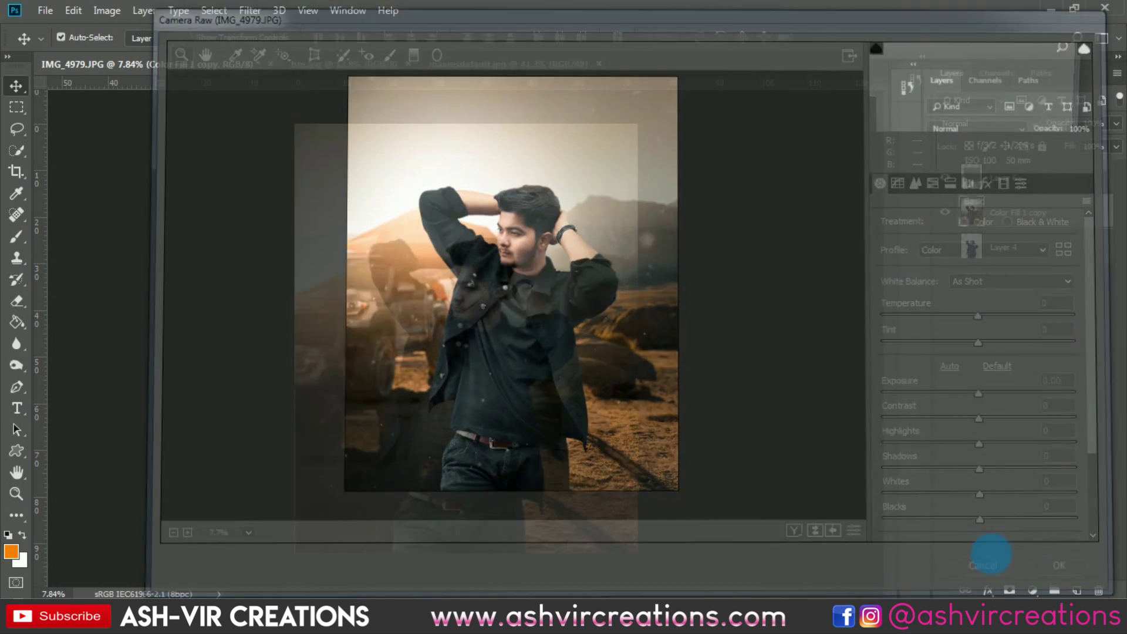
{"action": "left_click", "coordinate": [500, 315]}
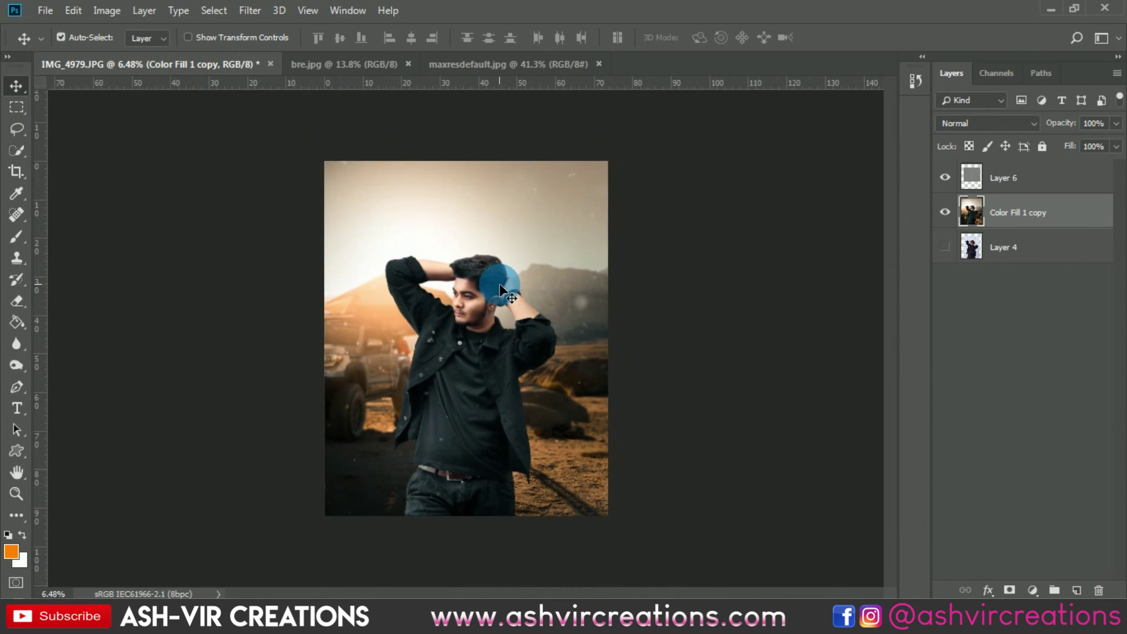
Add a new layer above Layer 6 and paint one soft orange (ff7e00) spot on the man's chest with a 3100 px brush.
{"action": "left_click", "coordinate": [1023, 182]}
{"action": "key", "text": "ctrl+shift+alt+n"}
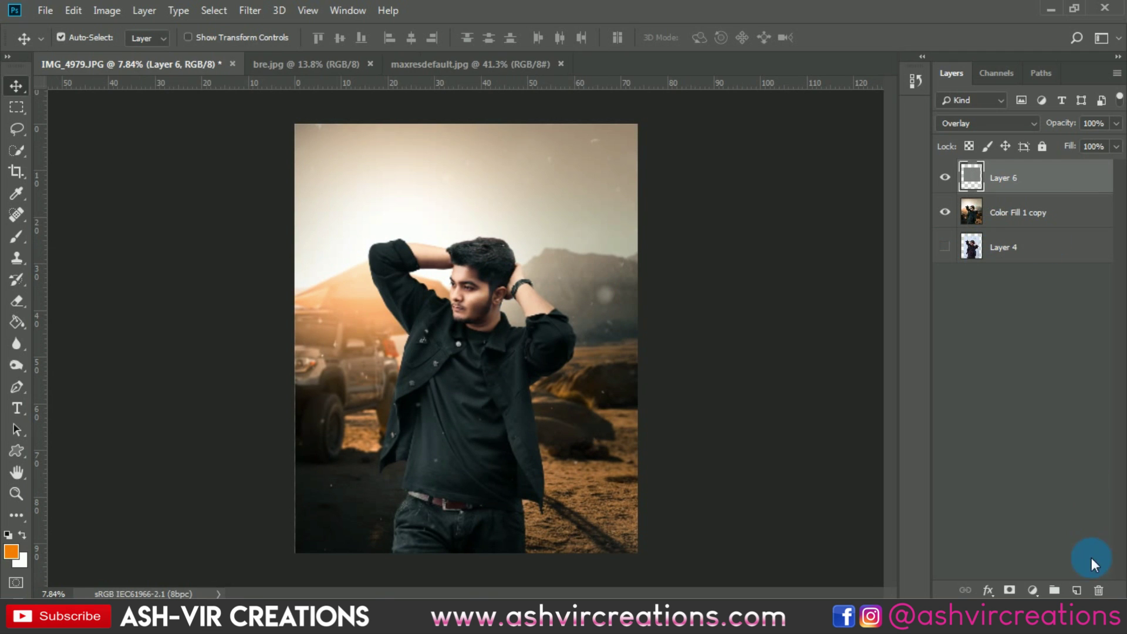
{"action": "left_click", "coordinate": [17, 237]}
{"action": "key", "text": "bracketleft"}
{"action": "key", "text": "bracketleft"}
{"action": "key", "text": "bracketleft"}
{"action": "key", "text": "bracketleft"}
{"action": "key", "text": "bracketleft"}
{"action": "key", "text": "bracketleft"}
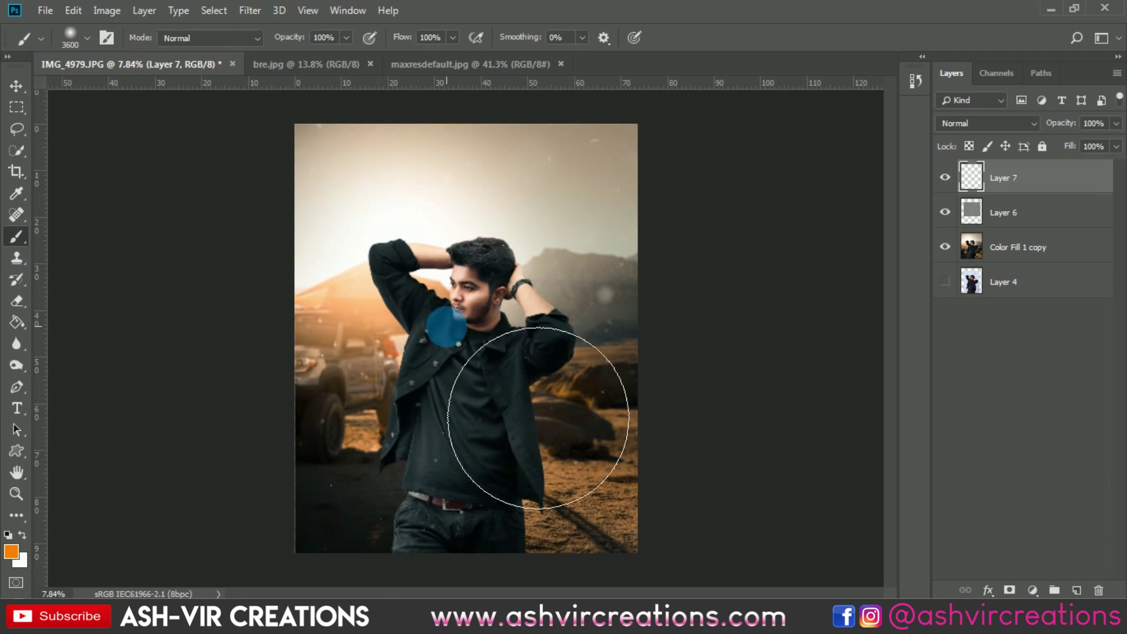
{"action": "left_click", "coordinate": [8, 568]}
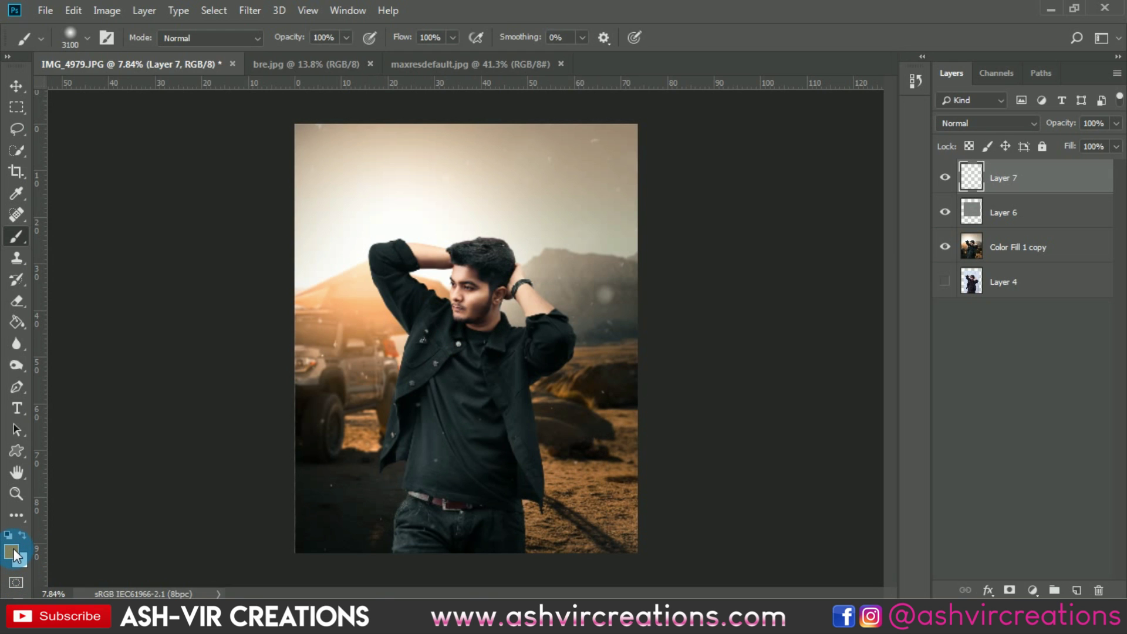
{"action": "left_click", "coordinate": [10, 553]}
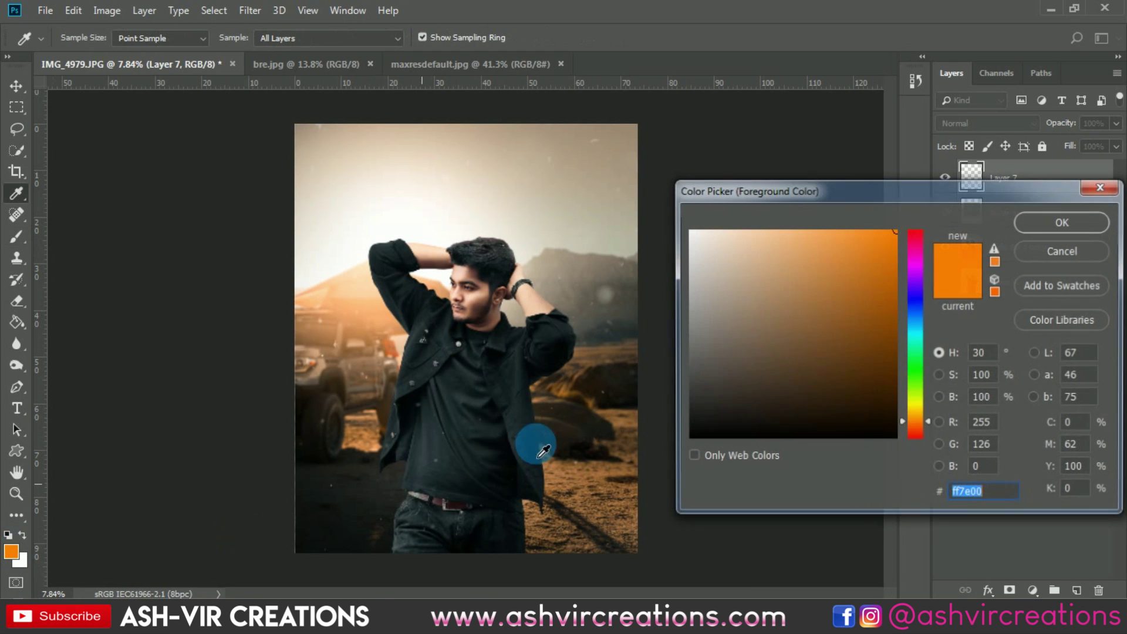
{"action": "left_click", "coordinate": [1033, 222]}
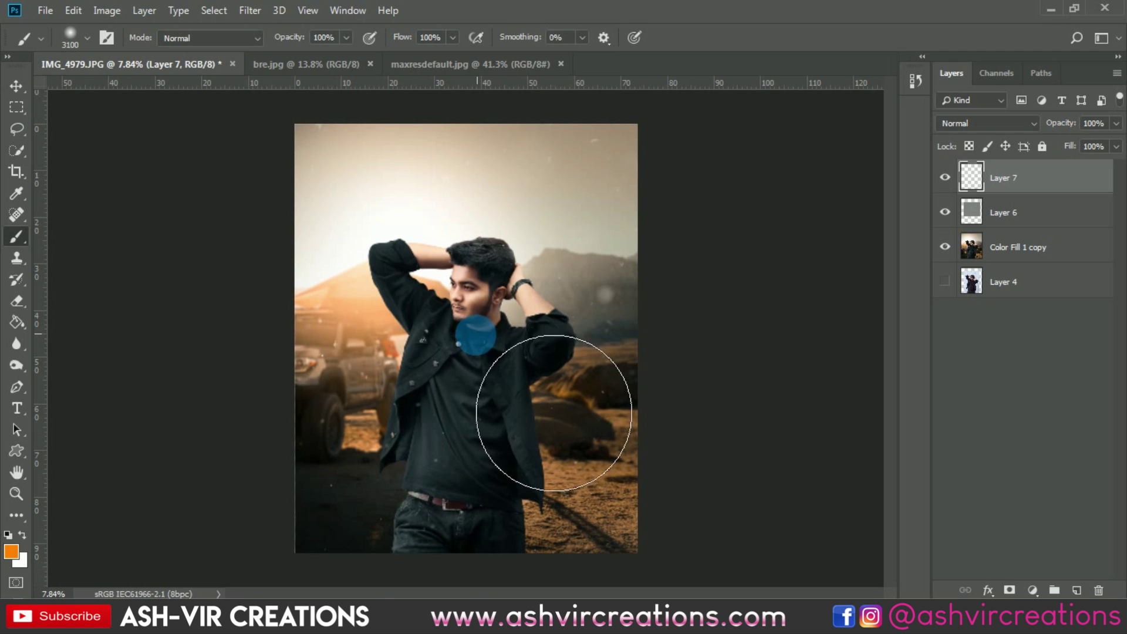
{"action": "left_click", "coordinate": [477, 333]}
Blend the orange spot in Screen mode, enlarge it to about 130%, and place it over the bright sky behind the raised elbow.
{"action": "left_click", "coordinate": [963, 120]}
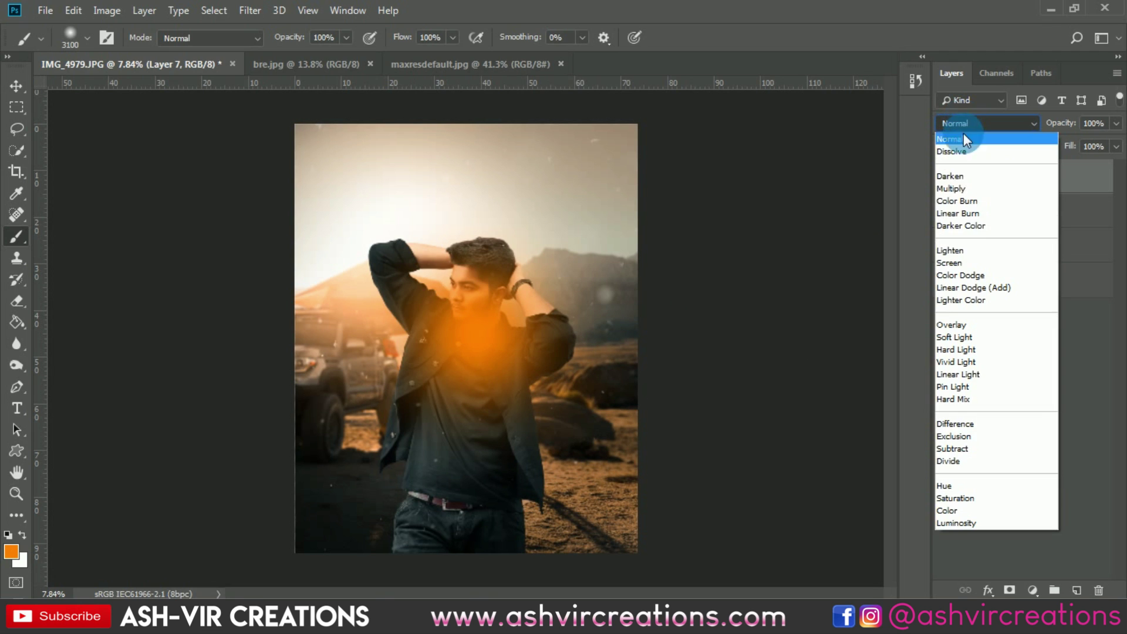
{"action": "left_click", "coordinate": [963, 254]}
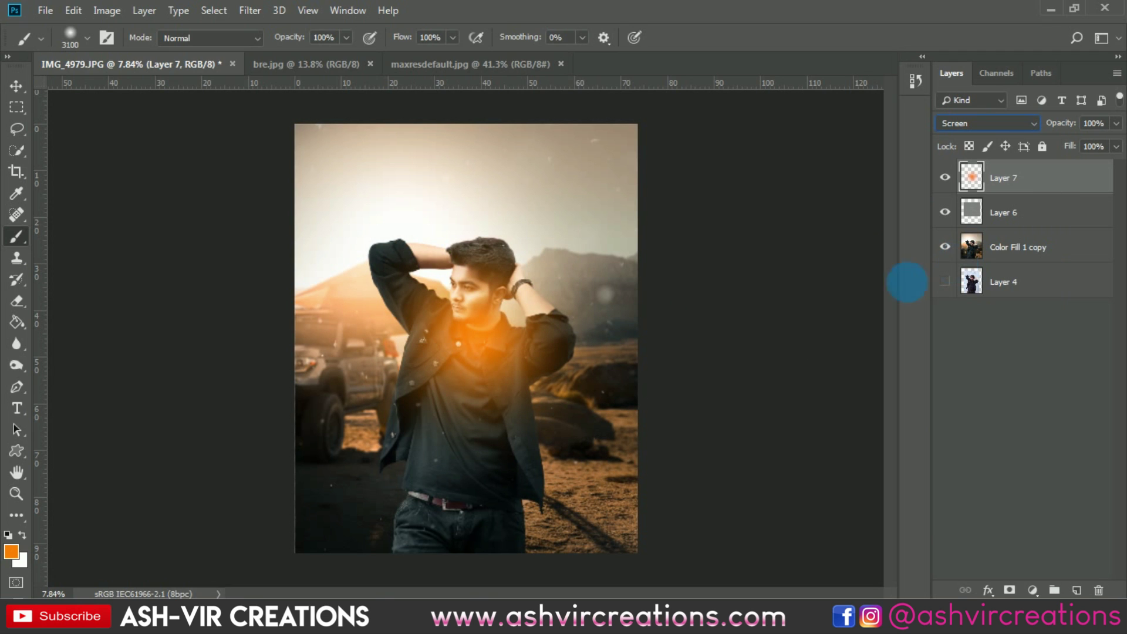
{"action": "key", "text": "ctrl+t"}
{"action": "left_click_drag", "start_coordinate": [587, 440], "coordinate": [470, 328]}
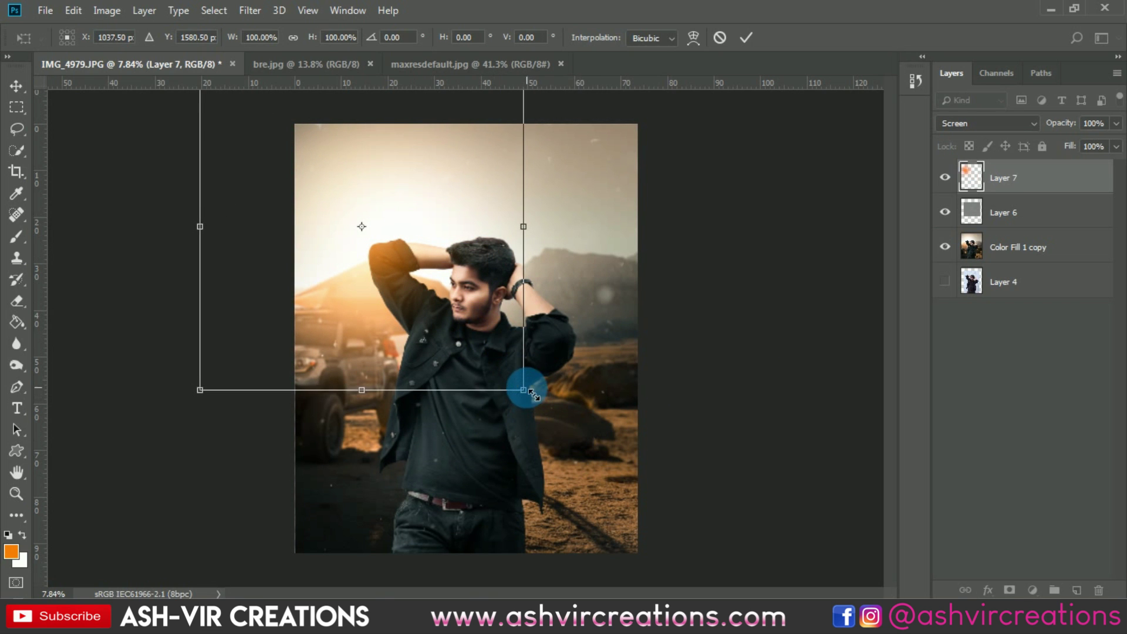
{"action": "left_click_drag", "start_coordinate": [532, 393], "coordinate": [457, 329]}
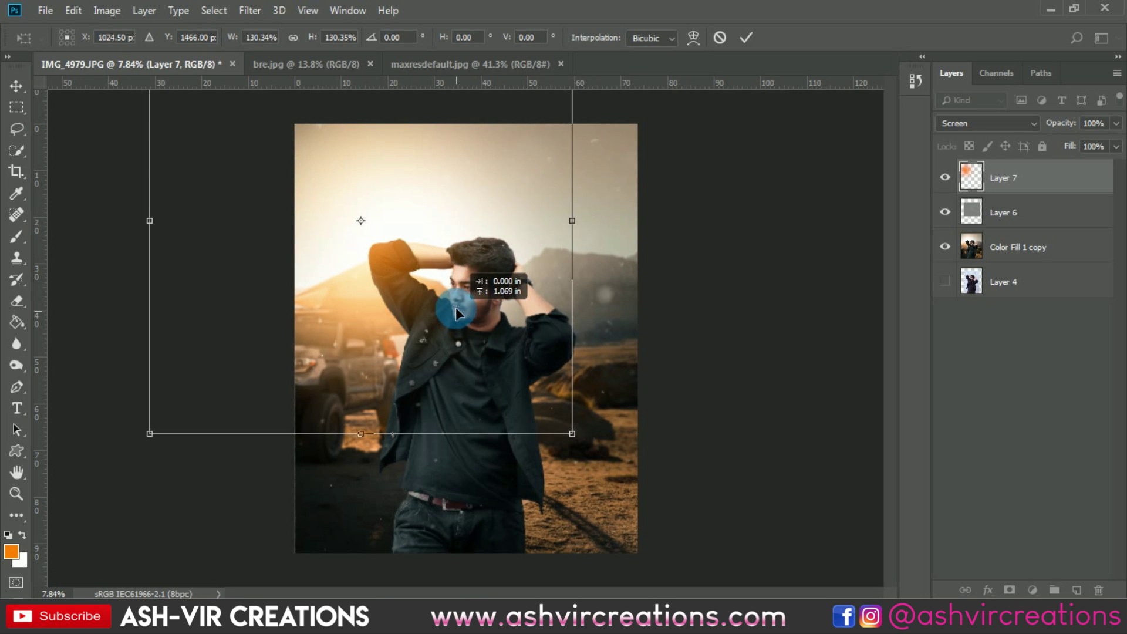
{"action": "left_click_drag", "start_coordinate": [427, 278], "coordinate": [435, 277]}
{"action": "double_click", "coordinate": [436, 277]}
{"action": "key", "text": "b"}
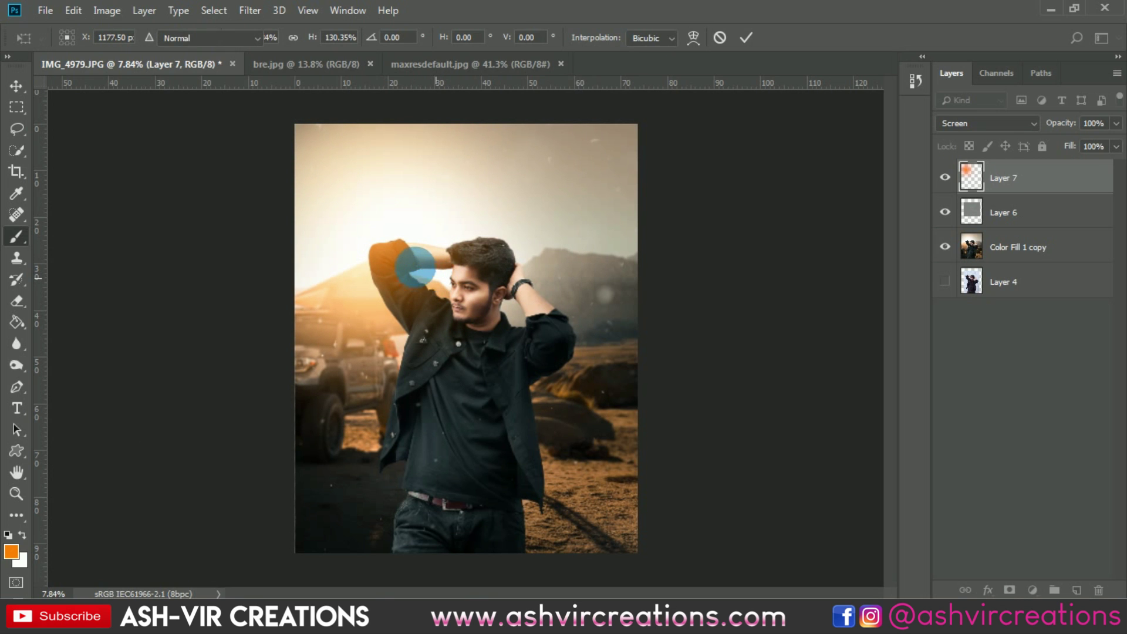
Adjust the orange glow with Hue/Saturation, using hue -2 and lightness +12 and reducing its saturation.
{"action": "scroll", "coordinate": [402, 259], "scroll_direction": "up", "scroll_amount": 1}
{"action": "key", "text": "ctrl+u"}
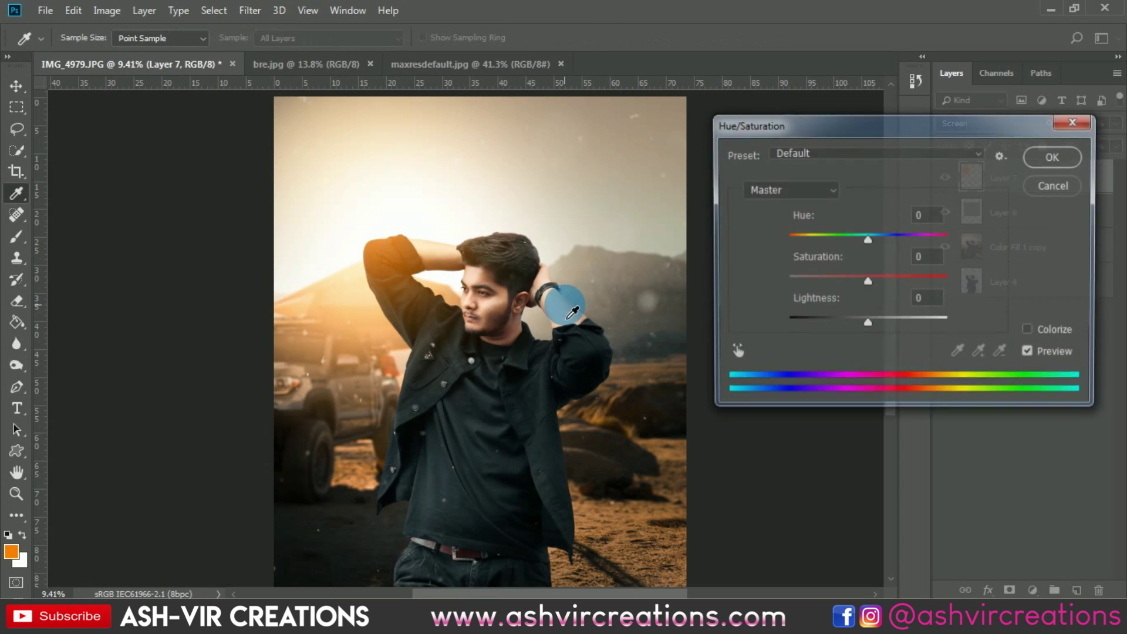
{"action": "left_click_drag", "start_coordinate": [865, 238], "coordinate": [864, 238]}
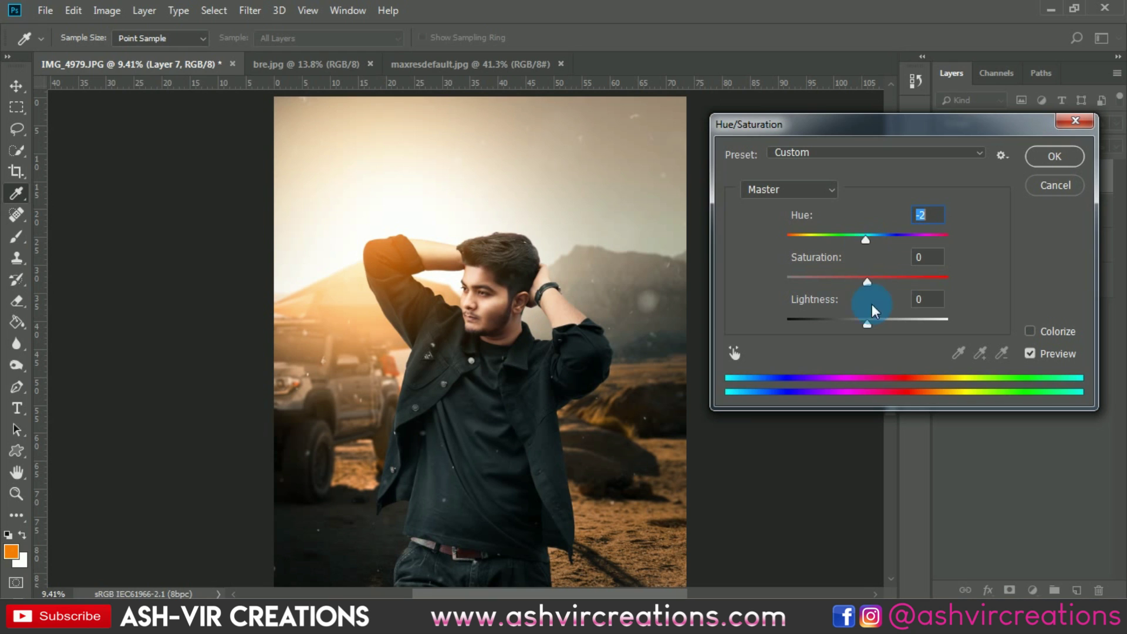
{"action": "mouse_move", "coordinate": [867, 319]}
{"action": "left_mouse_down"}
{"action": "mouse_move", "coordinate": [919, 318]}
{"action": "mouse_move", "coordinate": [862, 324]}
{"action": "mouse_move", "coordinate": [878, 325]}
{"action": "left_mouse_up"}
{"action": "mouse_move", "coordinate": [864, 282]}
{"action": "left_mouse_down"}
{"action": "mouse_move", "coordinate": [816, 281]}
{"action": "mouse_move", "coordinate": [858, 283]}
{"action": "mouse_move", "coordinate": [847, 283]}
{"action": "left_mouse_up"}
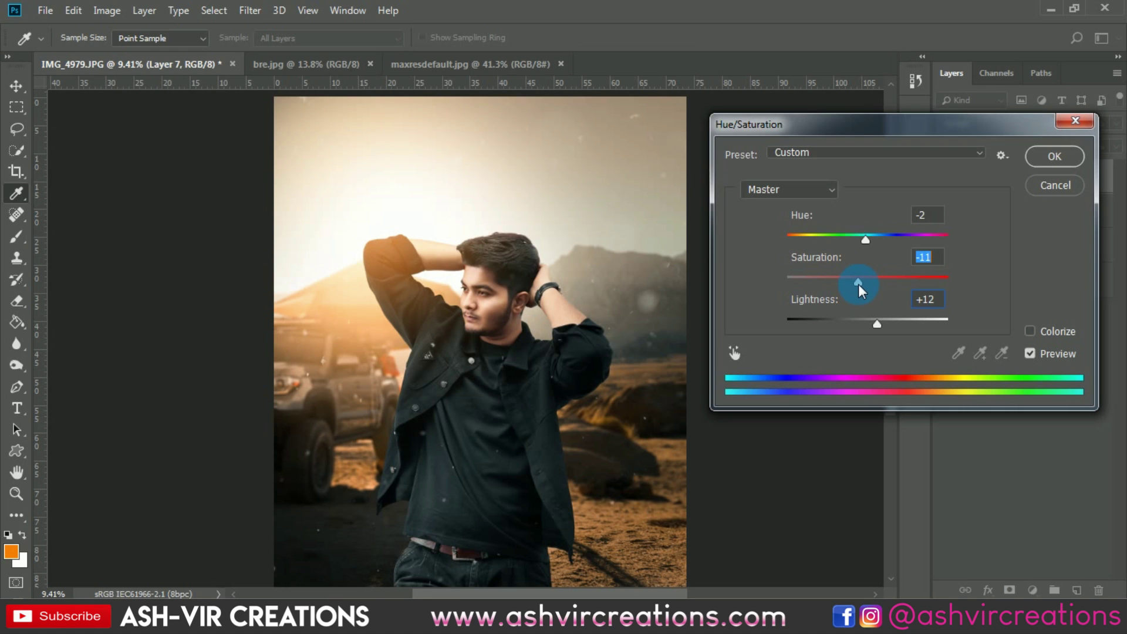
{"action": "left_click_drag", "start_coordinate": [858, 284], "coordinate": [853, 284]}
{"action": "left_click", "coordinate": [1029, 353]}
{"action": "left_click", "coordinate": [1047, 156]}
Move the orange glow farther up and left, away from the man's head.
{"action": "key", "text": "v"}
{"action": "left_click", "coordinate": [405, 284]}
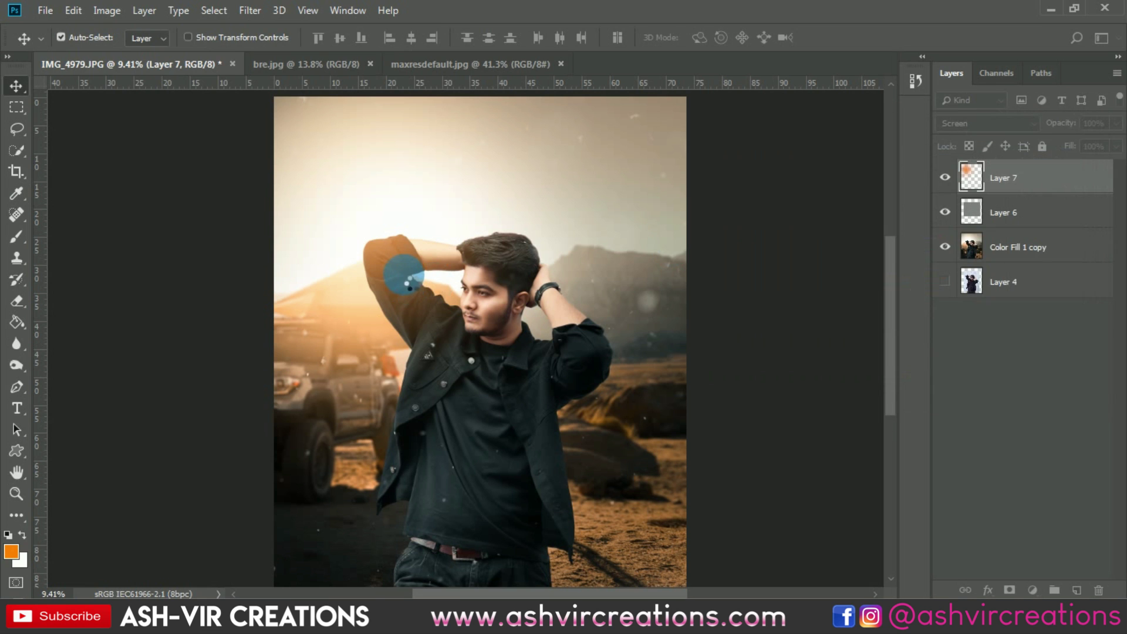
{"action": "key", "text": "ctrl+t"}
{"action": "left_click_drag", "start_coordinate": [437, 302], "coordinate": [375, 279]}
{"action": "key", "text": "Return"}
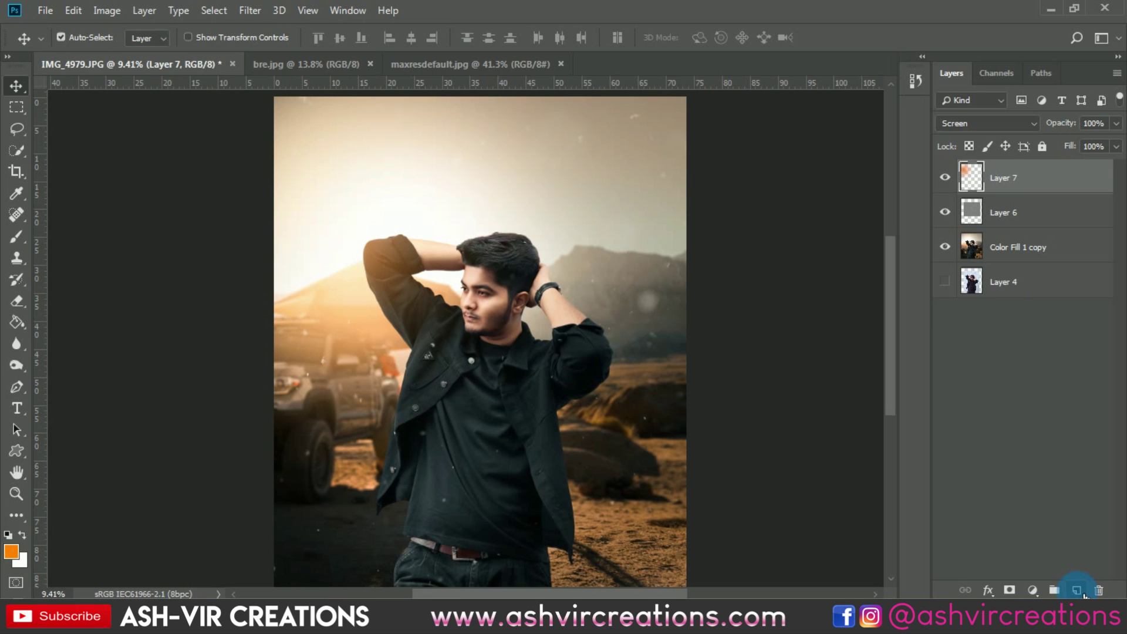
Add another layer on top and paint one soft white spot on the man's shirt with a smaller brush.
{"action": "left_click", "coordinate": [1077, 590]}
{"action": "left_click", "coordinate": [16, 237]}
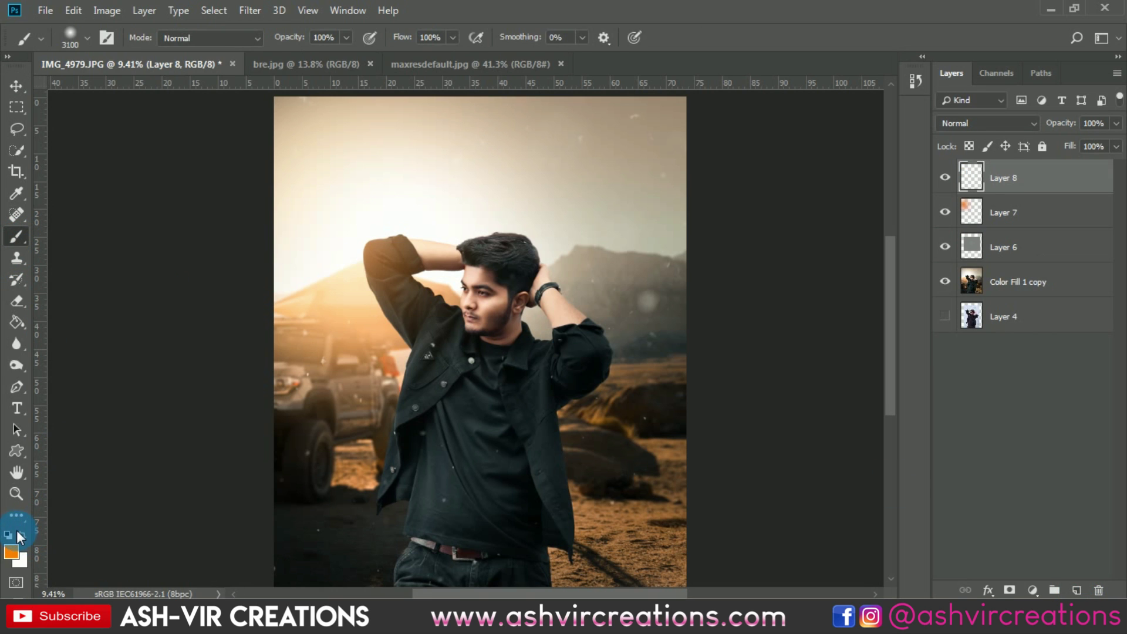
{"action": "key", "text": "bracketleft"}
{"action": "key", "text": "bracketleft"}
{"action": "key", "text": "bracketleft"}
{"action": "key", "text": "bracketleft"}
{"action": "key", "text": "bracketleft"}
{"action": "key", "text": "bracketleft"}
{"action": "key", "text": "bracketleft"}
{"action": "key", "text": "bracketleft"}
{"action": "key", "text": "bracketleft"}
{"action": "key", "text": "bracketleft"}
{"action": "key", "text": "bracketleft"}
{"action": "key", "text": "bracketleft"}
{"action": "key", "text": "bracketleft"}
{"action": "key", "text": "bracketleft"}
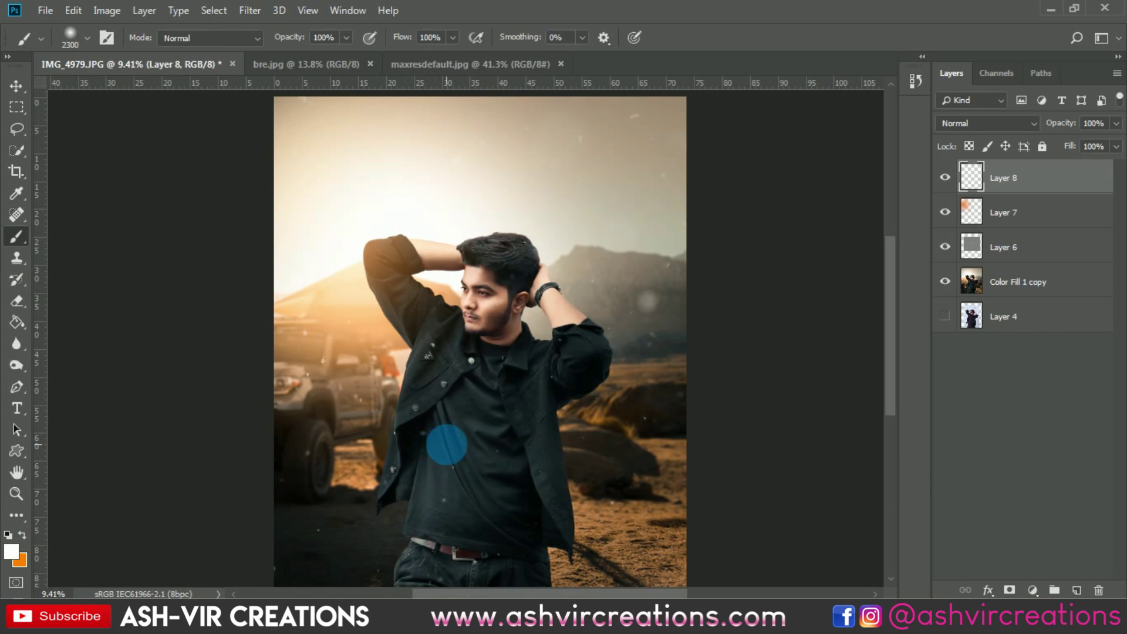
{"action": "left_click", "coordinate": [465, 447]}
{"action": "key", "text": "v"}
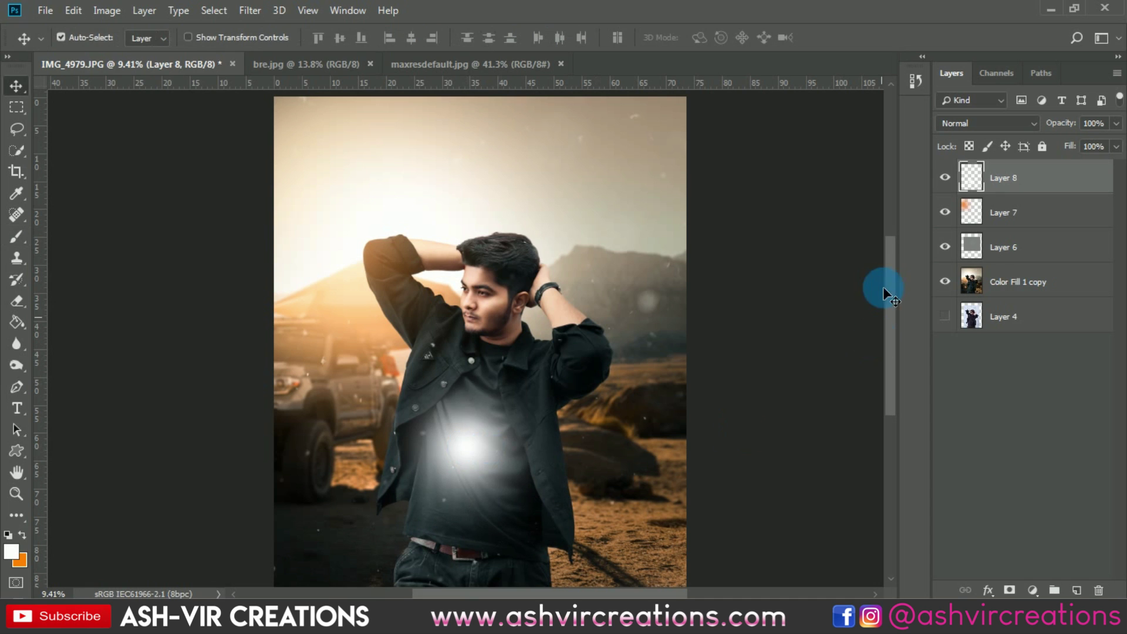
Blend the white spot in Screen mode, enlarge it to about 170%, and place it over the sunlit sky behind the raised elbow.
{"action": "left_click", "coordinate": [949, 130]}
{"action": "left_click", "coordinate": [967, 255]}
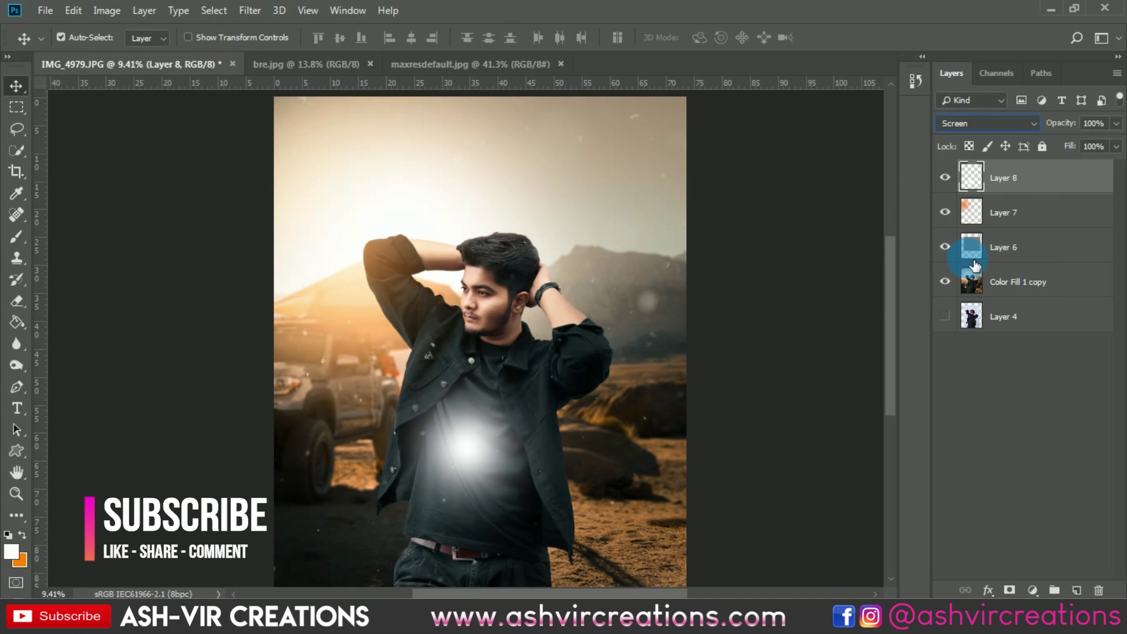
{"action": "left_click", "coordinate": [790, 447]}
{"action": "key", "text": "ctrl+t"}
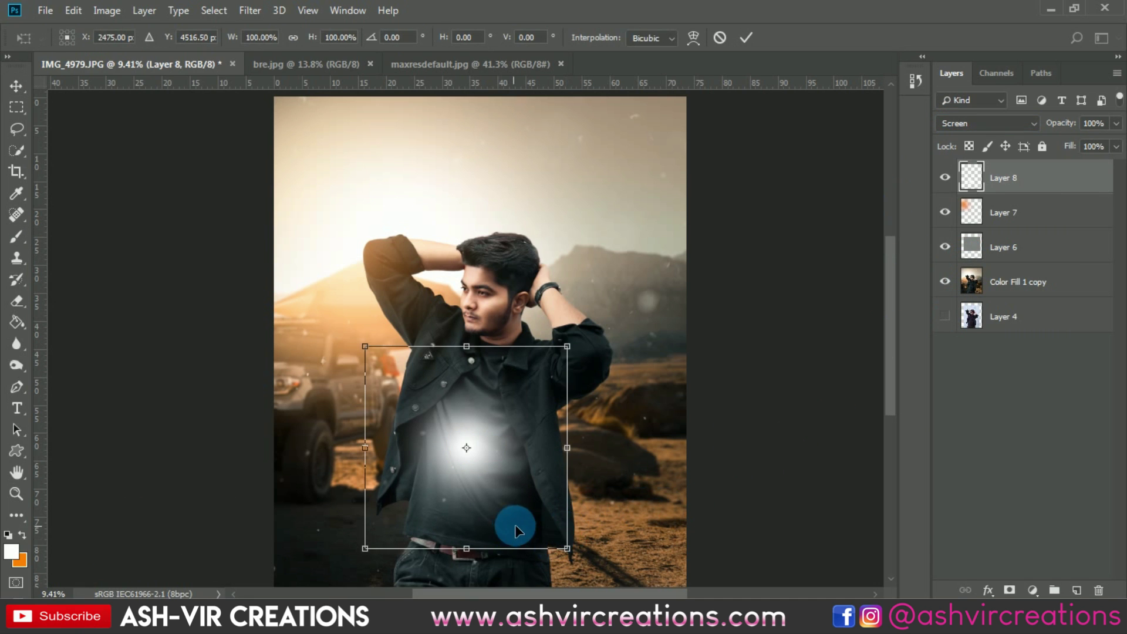
{"action": "left_click_drag", "start_coordinate": [508, 467], "coordinate": [388, 273]}
{"action": "left_click_drag", "start_coordinate": [437, 304], "coordinate": [463, 329]}
{"action": "left_click_drag", "start_coordinate": [395, 232], "coordinate": [396, 269]}
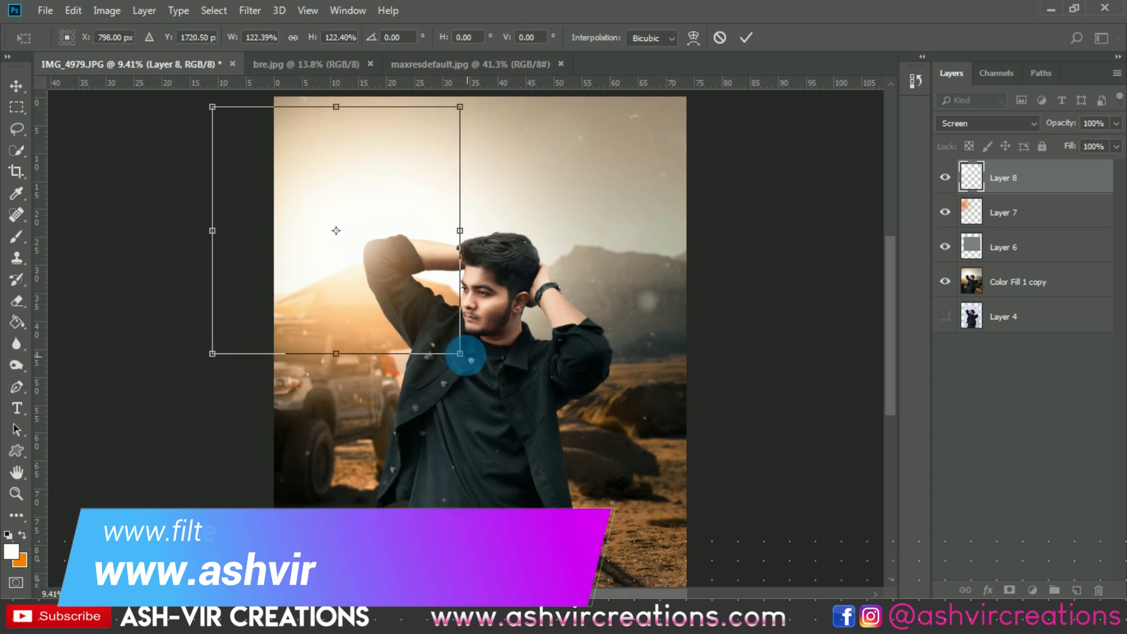
{"action": "left_click_drag", "start_coordinate": [452, 353], "coordinate": [503, 403]}
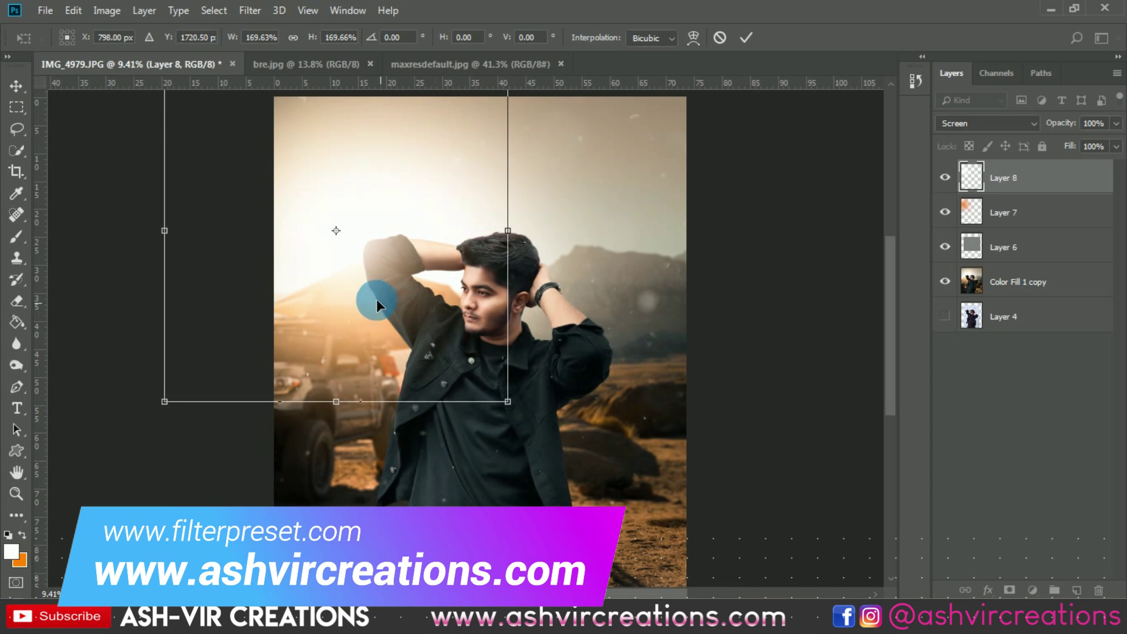
{"action": "left_click_drag", "start_coordinate": [375, 298], "coordinate": [385, 258]}
{"action": "key", "text": "Return"}
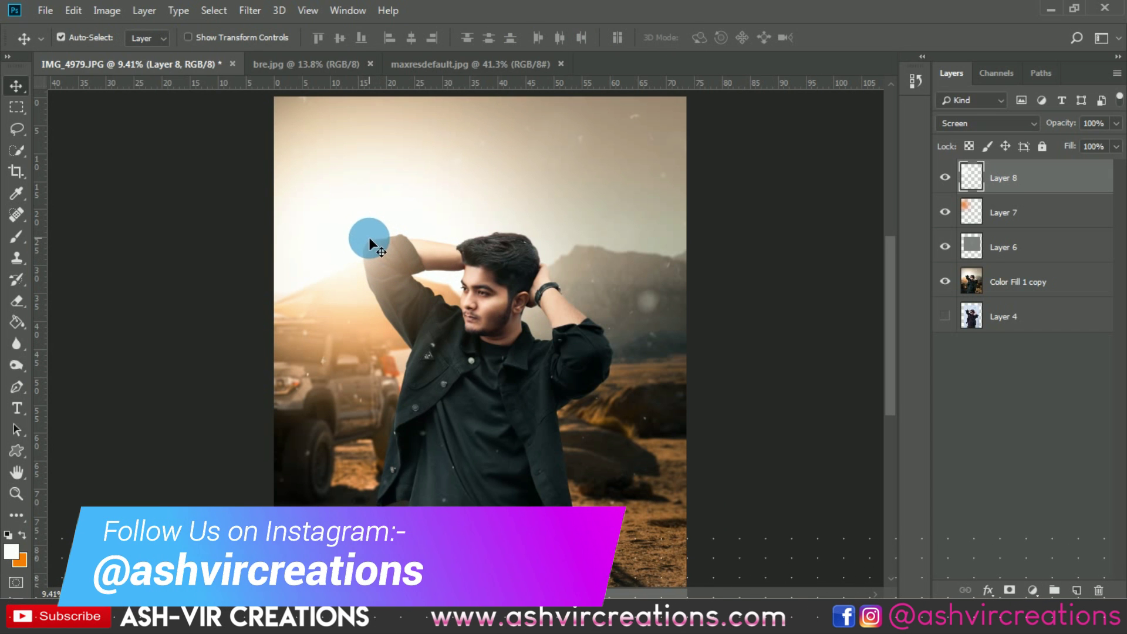
Compare the image without and with the white glow on Layer 8, and shift the glow farther left.
{"action": "scroll", "coordinate": [368, 237], "scroll_direction": "up", "scroll_amount": 2}
{"action": "left_click", "coordinate": [945, 178]}
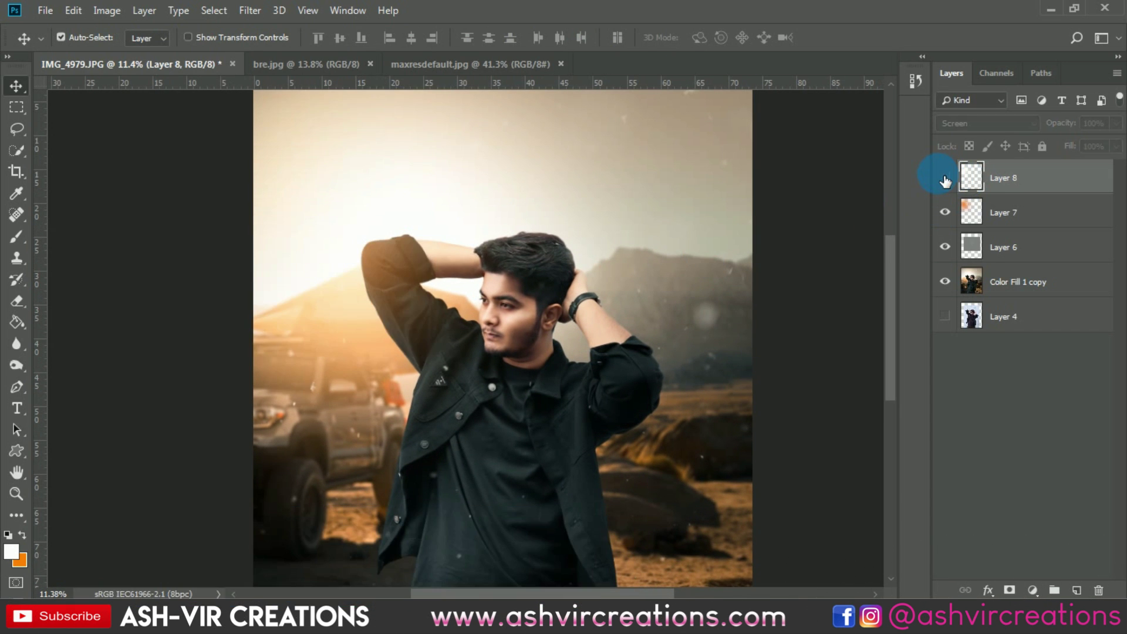
{"action": "left_click", "coordinate": [945, 178]}
{"action": "key", "text": "ctrl+t"}
{"action": "left_click_drag", "start_coordinate": [524, 297], "coordinate": [439, 293]}
{"action": "key", "text": "Return"}
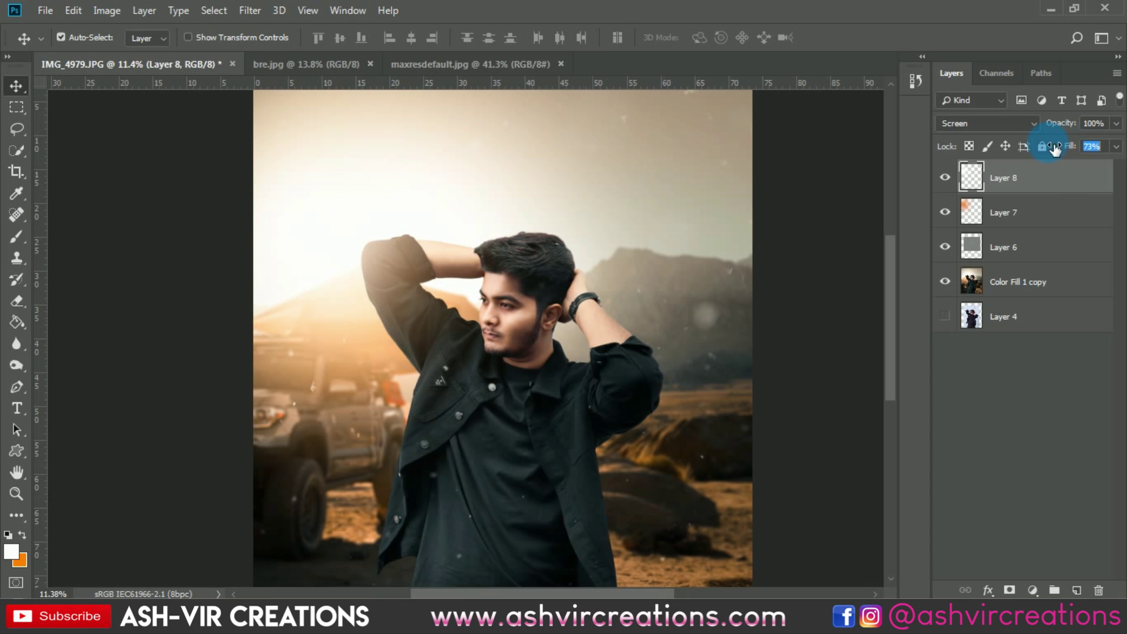
Set the fill of Layer 8 to 89% and check the white glow's effect on the whole image.
{"action": "left_click_drag", "start_coordinate": [1055, 148], "coordinate": [1067, 149]}
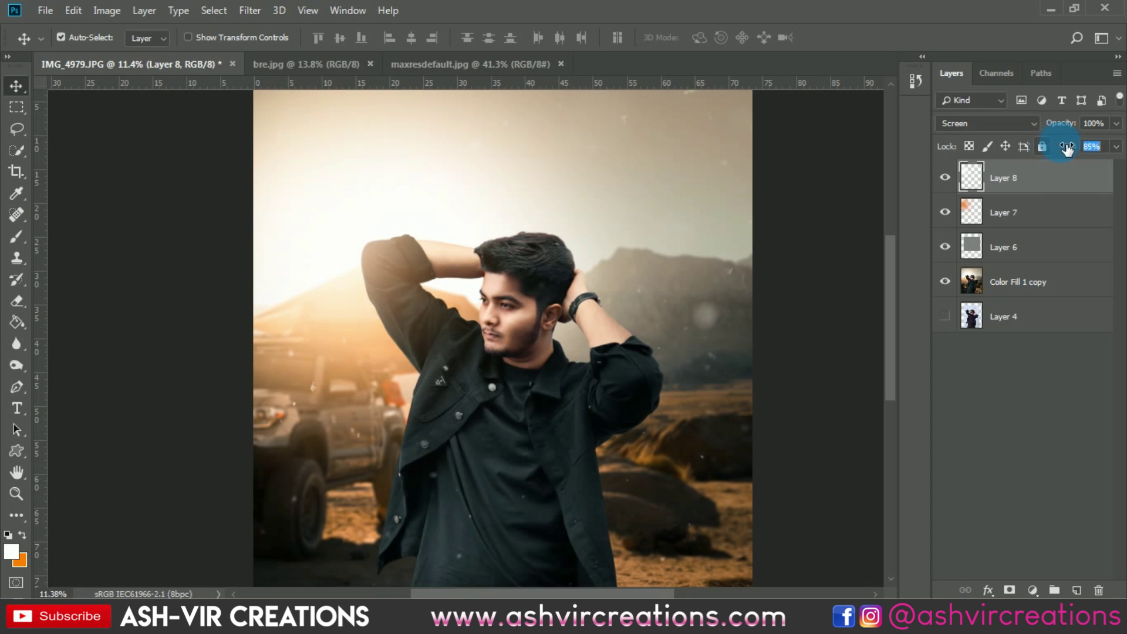
{"action": "left_click", "coordinate": [944, 178]}
{"action": "left_click", "coordinate": [945, 178]}
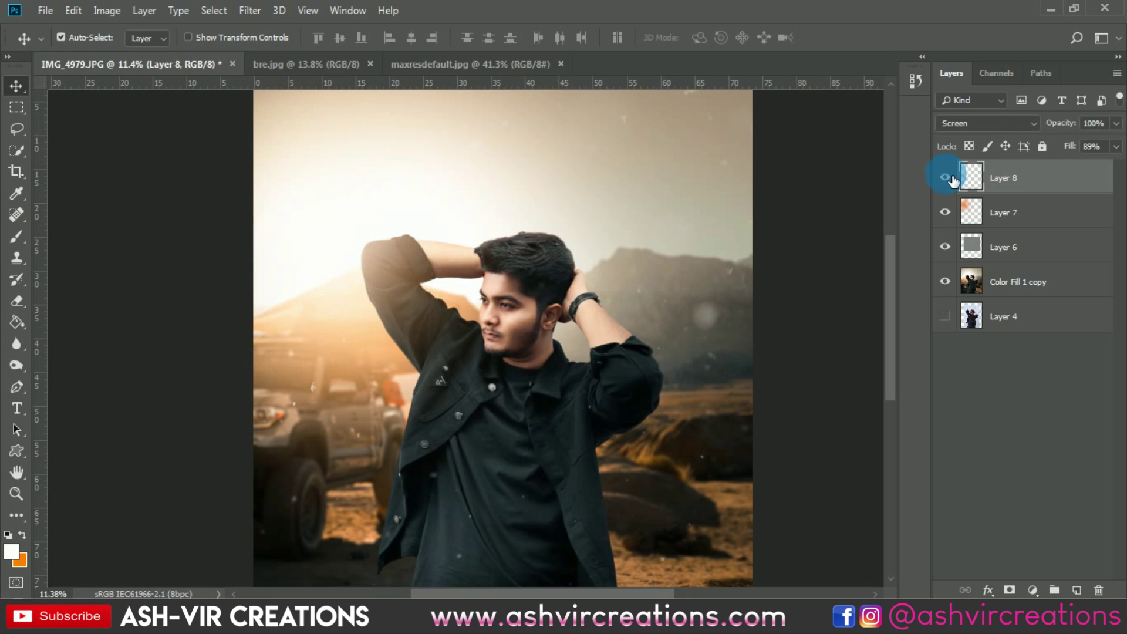
{"action": "scroll", "coordinate": [565, 304], "scroll_direction": "down", "scroll_amount": 2}
{"action": "scroll", "coordinate": [617, 261], "scroll_direction": "up", "scroll_amount": 1}
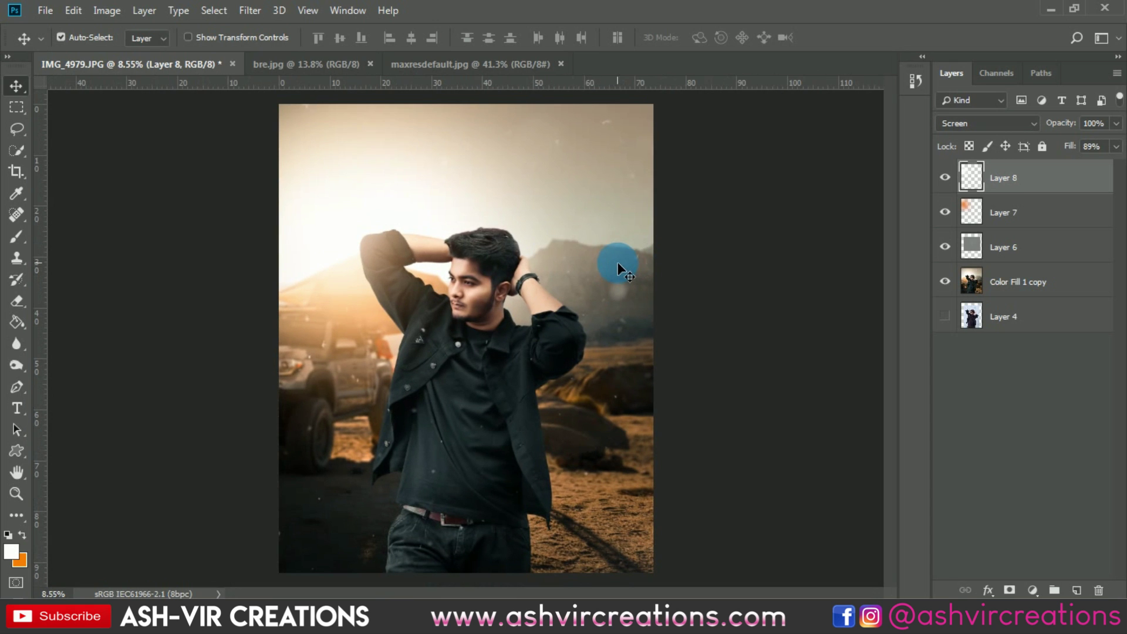
Burn the midtones along the man's face and jaw on Layer 6 at 4% exposure.
{"action": "left_click", "coordinate": [1000, 256]}
{"action": "scroll", "coordinate": [516, 307], "scroll_direction": "up", "scroll_amount": 6}
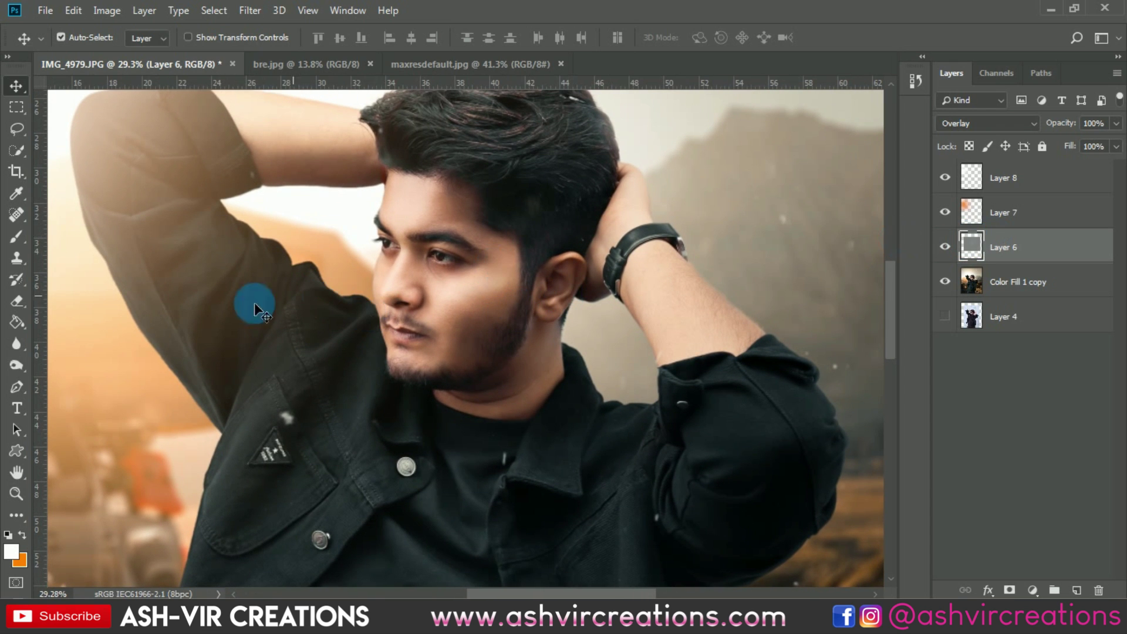
{"action": "left_click", "coordinate": [13, 346]}
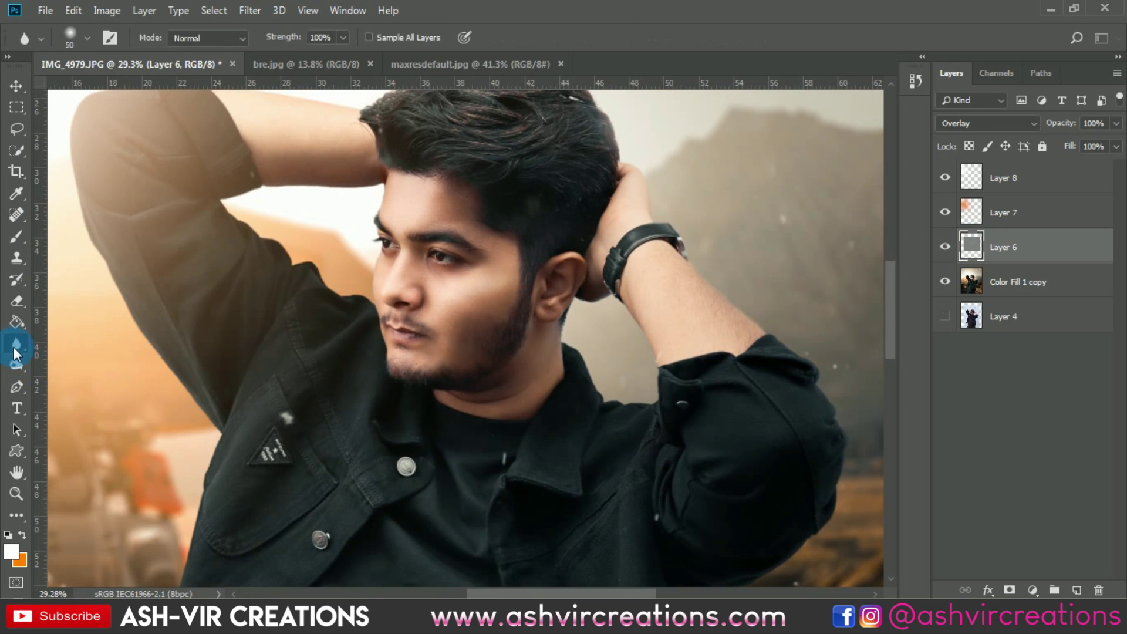
{"action": "left_click", "coordinate": [35, 367]}
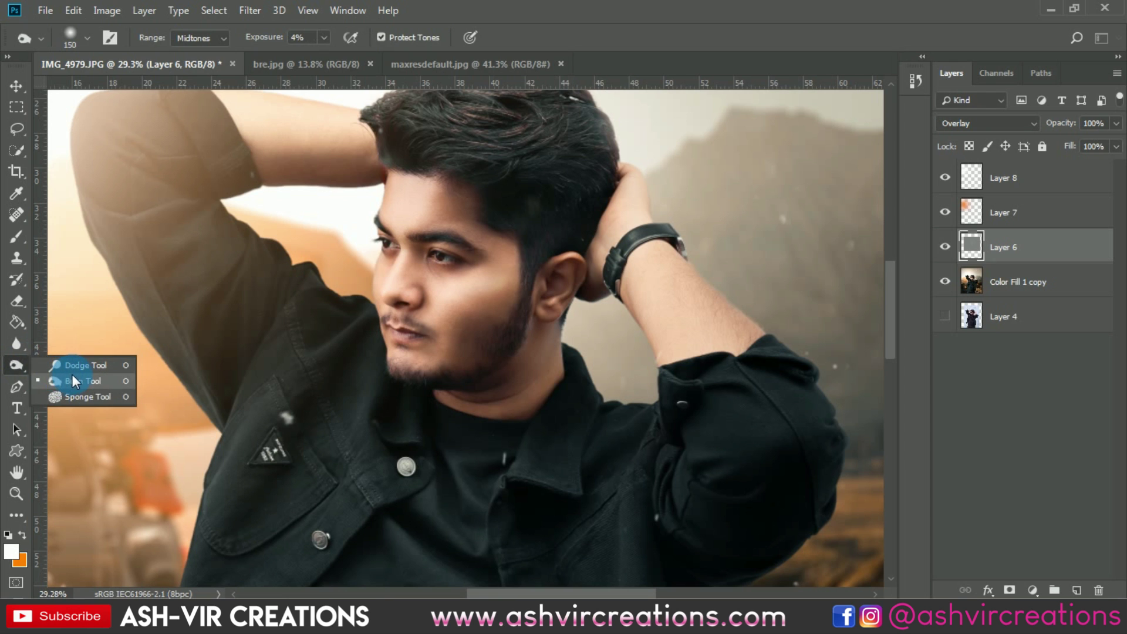
{"action": "left_click", "coordinate": [71, 374]}
{"action": "mouse_move", "coordinate": [419, 358]}
{"action": "left_mouse_down"}
{"action": "mouse_move", "coordinate": [504, 308]}
{"action": "mouse_move", "coordinate": [501, 290]}
{"action": "mouse_move", "coordinate": [486, 311]}
{"action": "mouse_move", "coordinate": [519, 293]}
{"action": "mouse_move", "coordinate": [542, 314]}
{"action": "mouse_move", "coordinate": [498, 336]}
{"action": "mouse_move", "coordinate": [550, 306]}
{"action": "mouse_move", "coordinate": [475, 339]}
{"action": "mouse_move", "coordinate": [638, 336]}
{"action": "mouse_move", "coordinate": [636, 311]}
{"action": "mouse_move", "coordinate": [562, 304]}
{"action": "mouse_move", "coordinate": [475, 343]}
{"action": "mouse_move", "coordinate": [459, 354]}
{"action": "mouse_move", "coordinate": [442, 406]}
{"action": "mouse_move", "coordinate": [474, 354]}
{"action": "mouse_move", "coordinate": [466, 397]}
{"action": "mouse_move", "coordinate": [474, 385]}
{"action": "mouse_move", "coordinate": [545, 401]}
{"action": "mouse_move", "coordinate": [621, 291]}
{"action": "left_mouse_up"}
Compare the whole image without and with the dodge-and-burn shading on Layer 6.
{"action": "scroll", "coordinate": [522, 312], "scroll_direction": "up", "scroll_amount": 2}
{"action": "scroll", "coordinate": [596, 304], "scroll_direction": "down", "scroll_amount": 2}
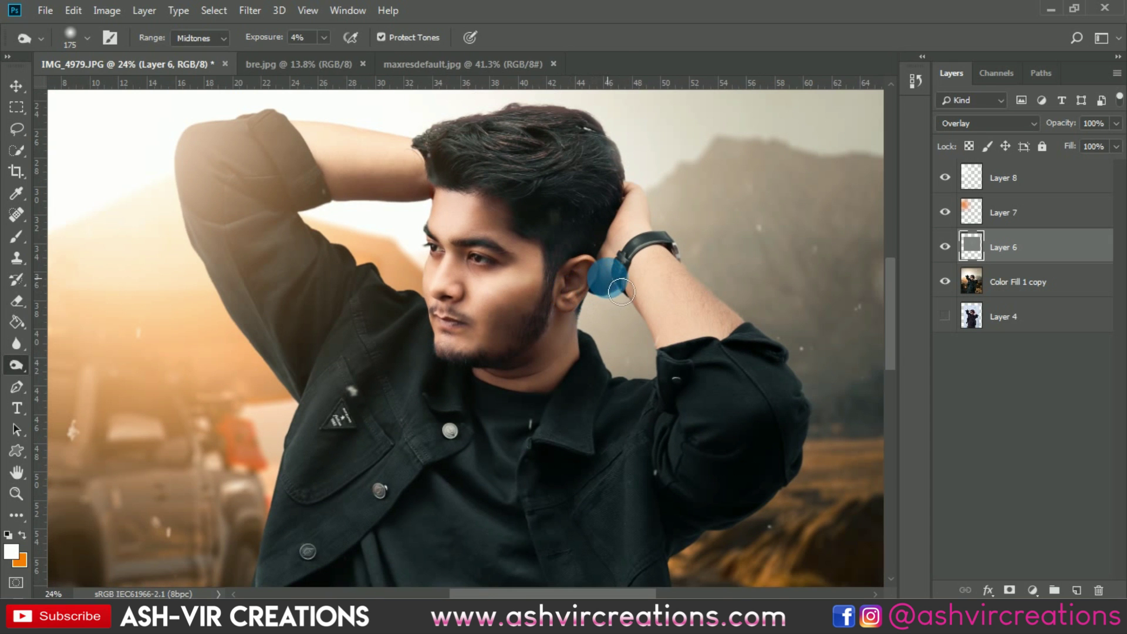
{"action": "scroll", "coordinate": [606, 276], "scroll_direction": "down", "scroll_amount": 4}
{"action": "scroll", "coordinate": [846, 280], "scroll_direction": "up", "scroll_amount": 2}
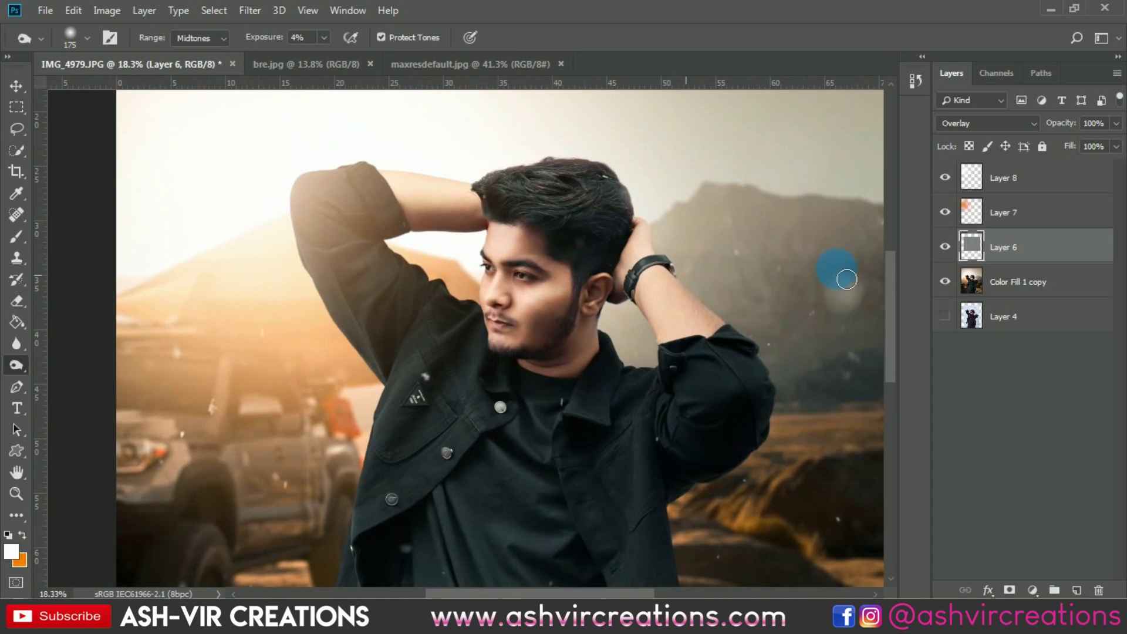
{"action": "left_click", "coordinate": [945, 250]}
{"action": "left_click", "coordinate": [945, 247]}
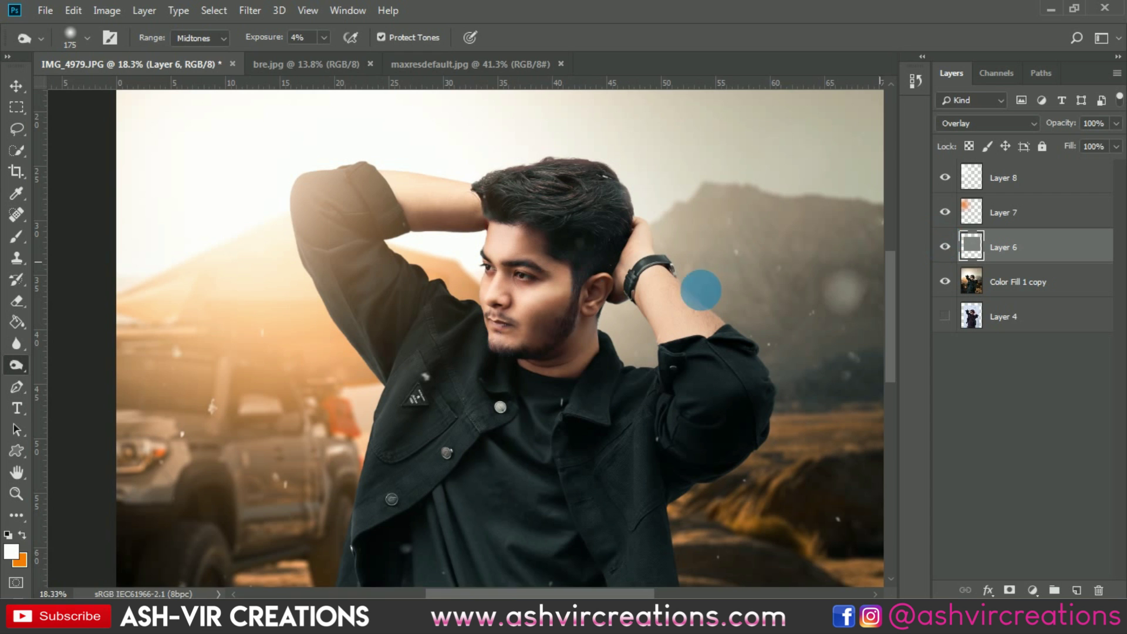
Burn more shading into the man's forehead and face on Layer 6 with the 175 px brush.
{"action": "scroll", "coordinate": [645, 293], "scroll_direction": "up", "scroll_amount": 2}
{"action": "scroll", "coordinate": [528, 235], "scroll_direction": "up", "scroll_amount": 2}
{"action": "mouse_move", "coordinate": [469, 214]}
{"action": "left_mouse_down"}
{"action": "mouse_move", "coordinate": [537, 221]}
{"action": "mouse_move", "coordinate": [508, 208]}
{"action": "mouse_move", "coordinate": [522, 249]}
{"action": "mouse_move", "coordinate": [572, 262]}
{"action": "mouse_move", "coordinate": [517, 205]}
{"action": "mouse_move", "coordinate": [520, 249]}
{"action": "mouse_move", "coordinate": [811, 232]}
{"action": "mouse_move", "coordinate": [904, 267]}
{"action": "left_mouse_up"}
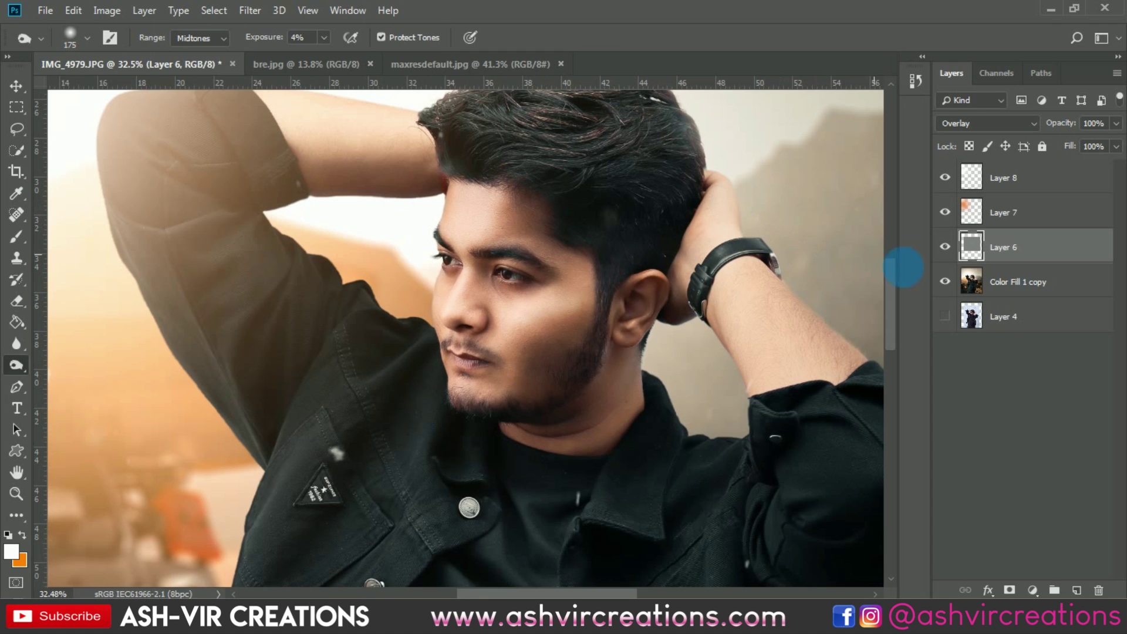
Compare the man's face up close without and with the Layer 6 shading.
{"action": "left_click", "coordinate": [945, 247]}
{"action": "left_click", "coordinate": [945, 247]}
{"action": "left_click", "coordinate": [945, 247]}
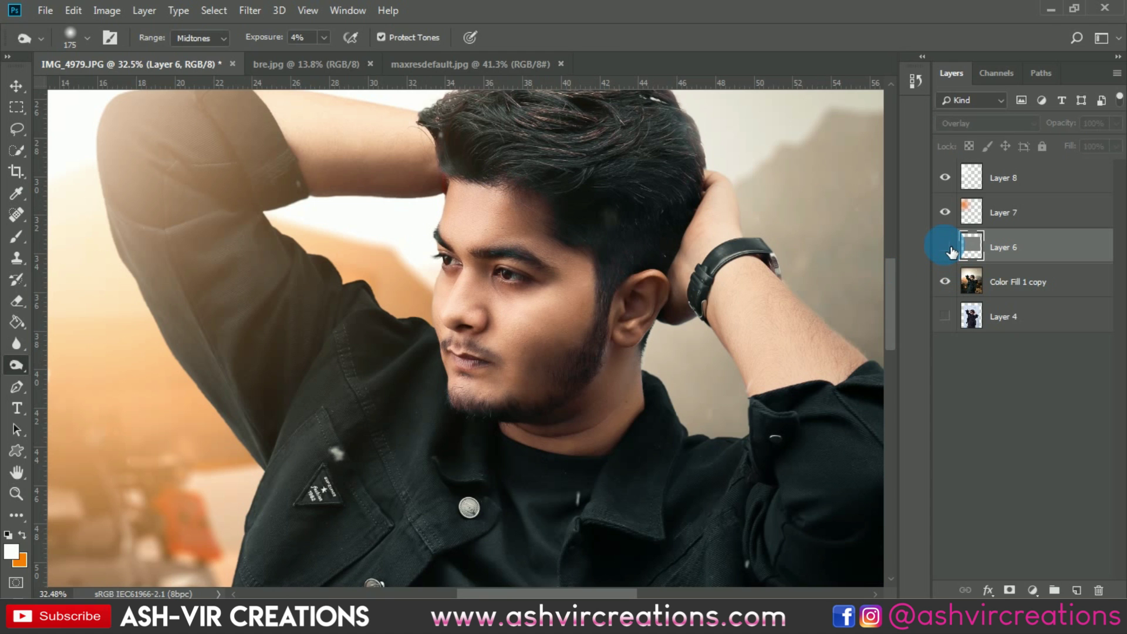
{"action": "left_click", "coordinate": [944, 247]}
{"action": "left_click", "coordinate": [945, 247]}
{"action": "left_click", "coordinate": [945, 248]}
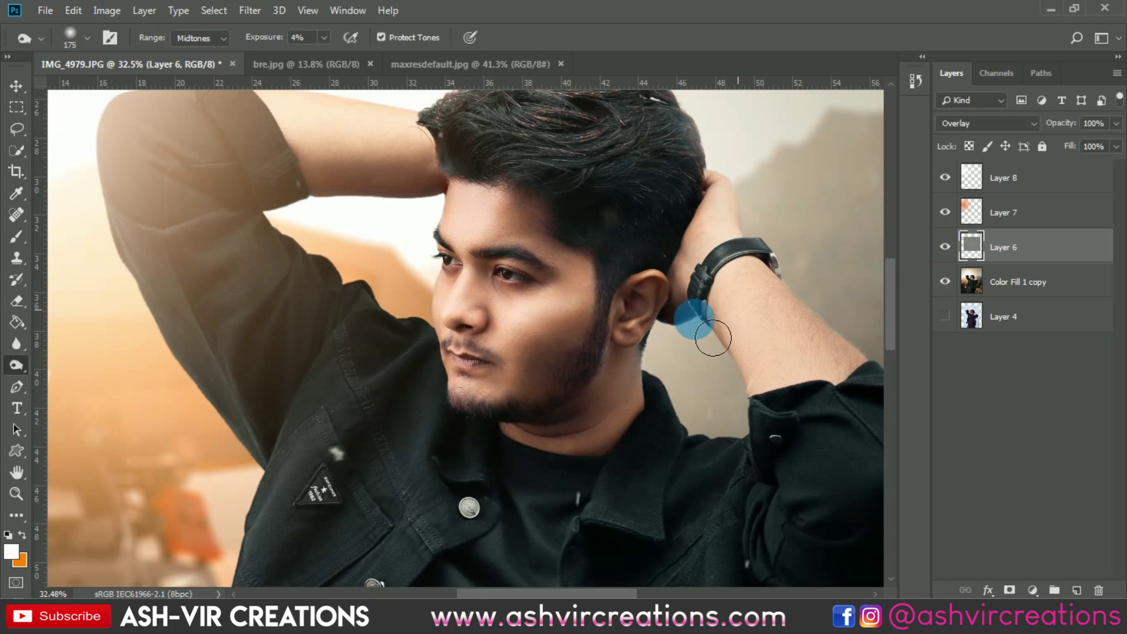
Reduce the Burn brush to 90 px and darken the area beside the nose and across the cheek.
{"action": "scroll", "coordinate": [498, 296], "scroll_direction": "up", "scroll_amount": 3}
{"action": "key", "text": "bracketleft"}
{"action": "key", "text": "bracketleft"}
{"action": "key", "text": "bracketleft"}
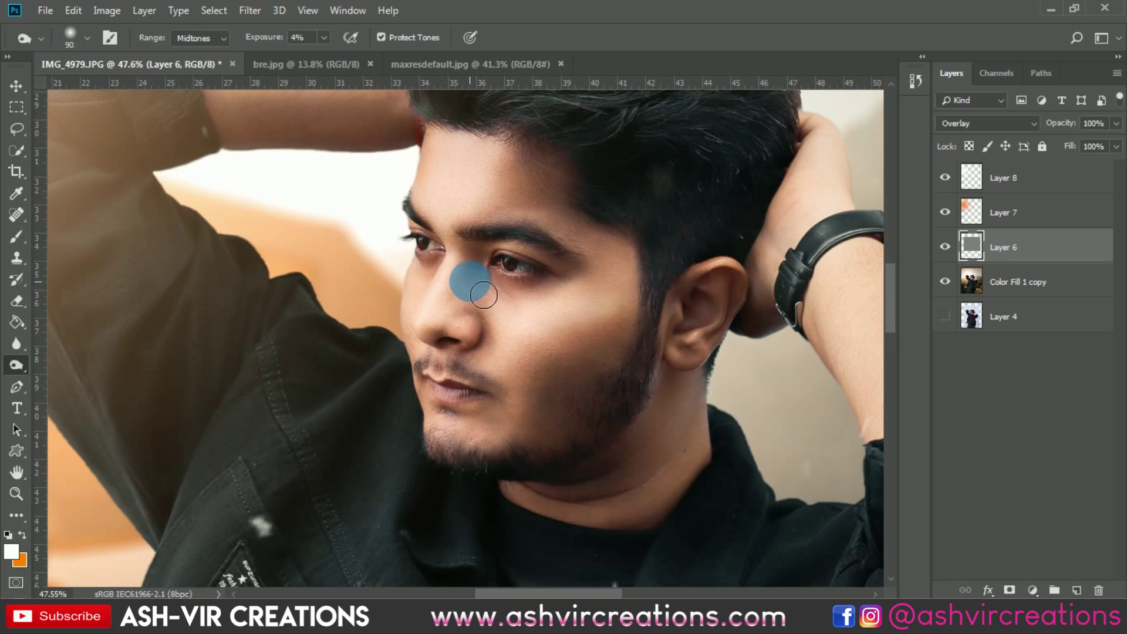
{"action": "mouse_move", "coordinate": [484, 287]}
{"action": "left_mouse_down"}
{"action": "mouse_move", "coordinate": [467, 321]}
{"action": "mouse_move", "coordinate": [486, 301]}
{"action": "mouse_move", "coordinate": [497, 330]}
{"action": "mouse_move", "coordinate": [579, 351]}
{"action": "left_mouse_up"}
Check the nose and cheek shading by comparing the image without and with Layer 6.
{"action": "scroll", "coordinate": [579, 351], "scroll_direction": "down", "scroll_amount": 3}
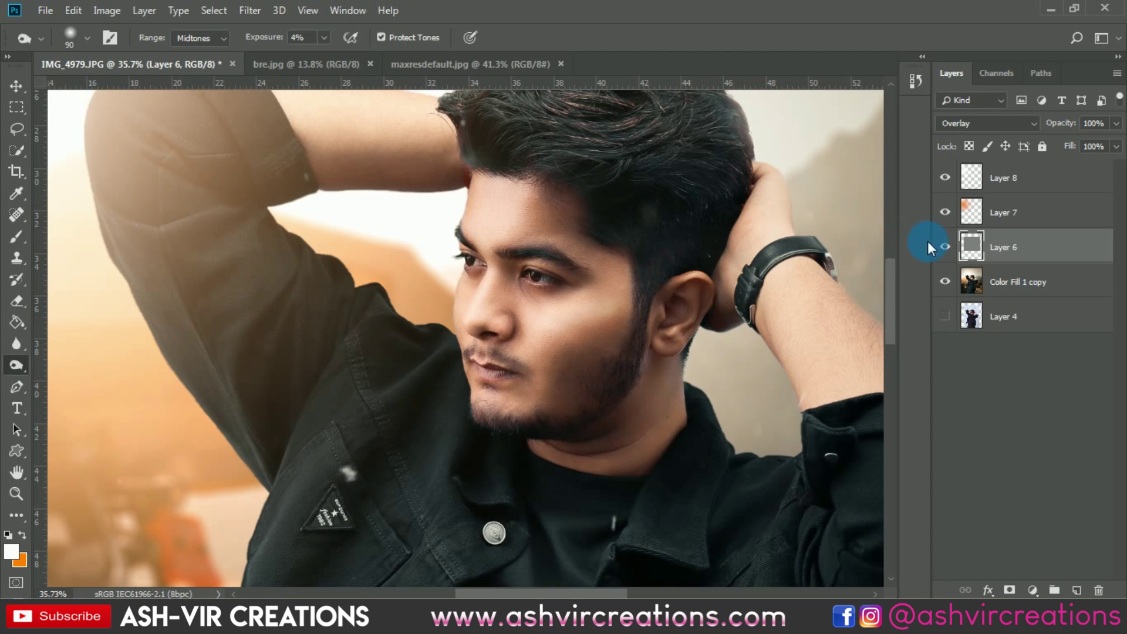
{"action": "left_click", "coordinate": [945, 247]}
{"action": "left_click", "coordinate": [944, 247]}
{"action": "left_click", "coordinate": [945, 247]}
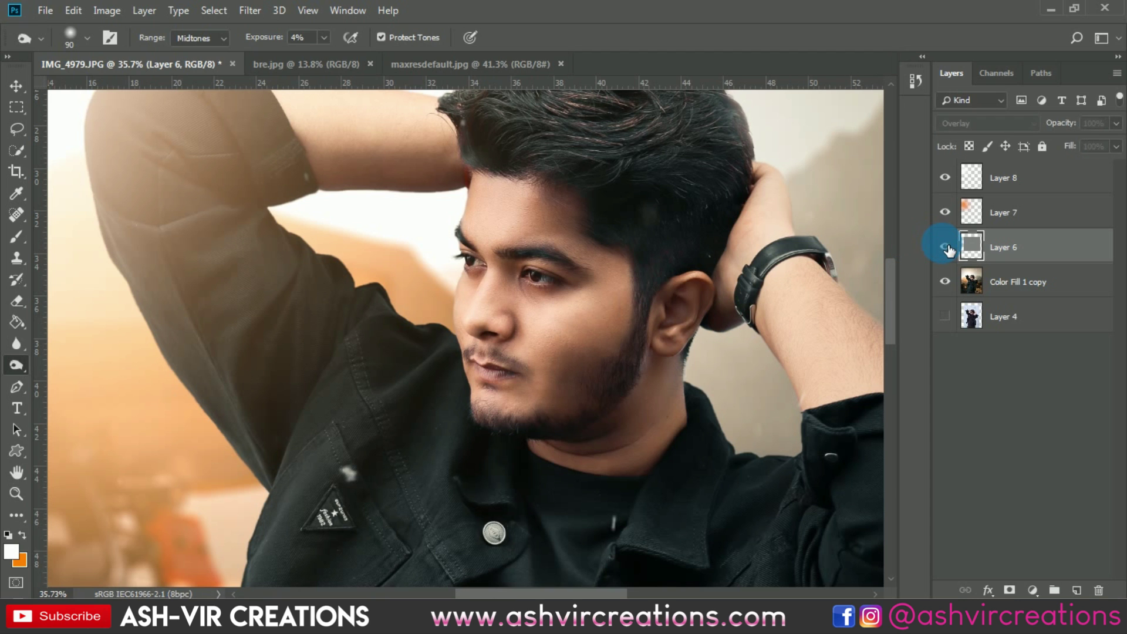
{"action": "left_click", "coordinate": [945, 247]}
Merge Color Fill 1 copy, Layer 6, Layer 7 and Layer 8 into one layer.
{"action": "key", "text": "v"}
{"action": "scroll", "coordinate": [679, 287], "scroll_direction": "down", "scroll_amount": 3}
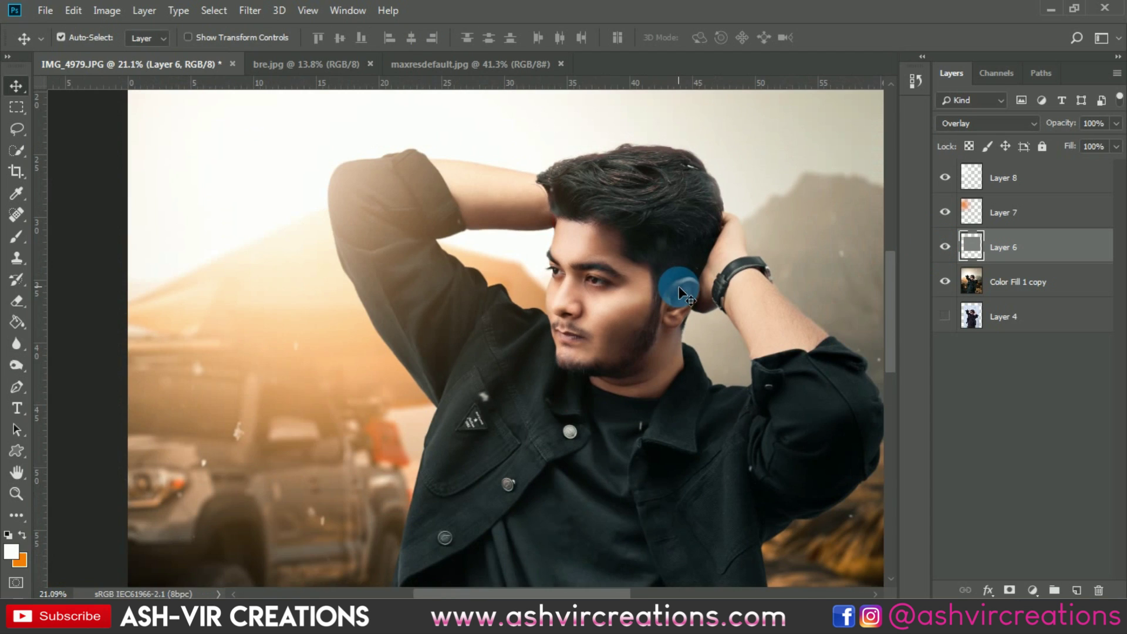
{"action": "left_click", "coordinate": [1004, 299]}
{"action": "left_click", "coordinate": [1017, 179], "text": "shift"}
{"action": "right_click", "coordinate": [1016, 178]}
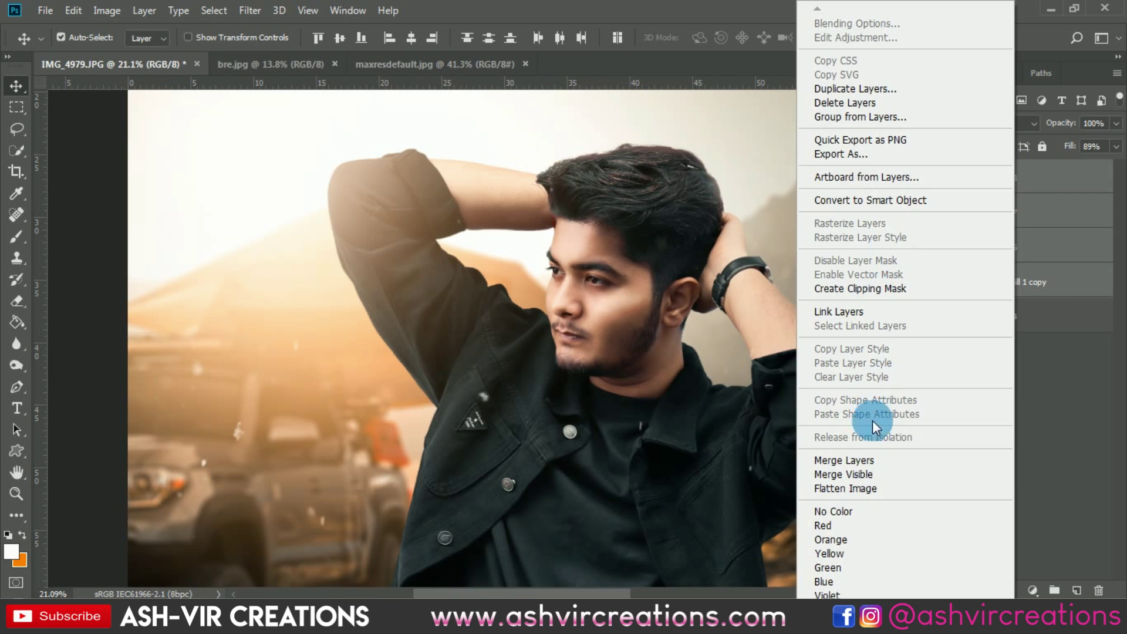
{"action": "left_click", "coordinate": [858, 465]}
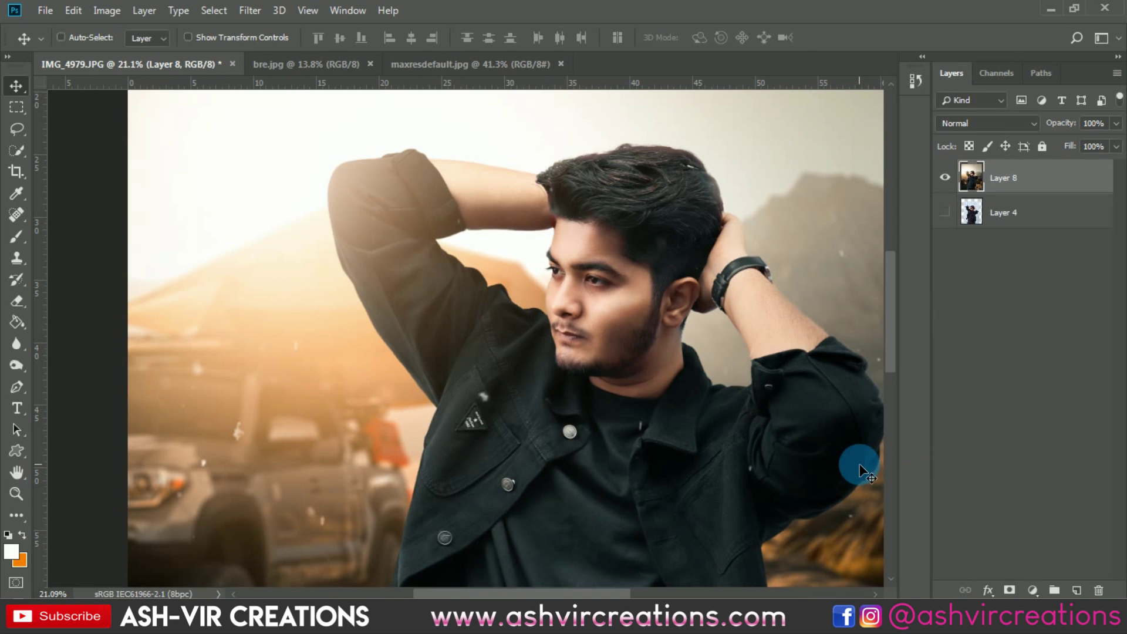
Apply a 4:5 crop that covers the full image frame.
{"action": "key", "text": "ctrl+0"}
{"action": "key", "text": "c"}
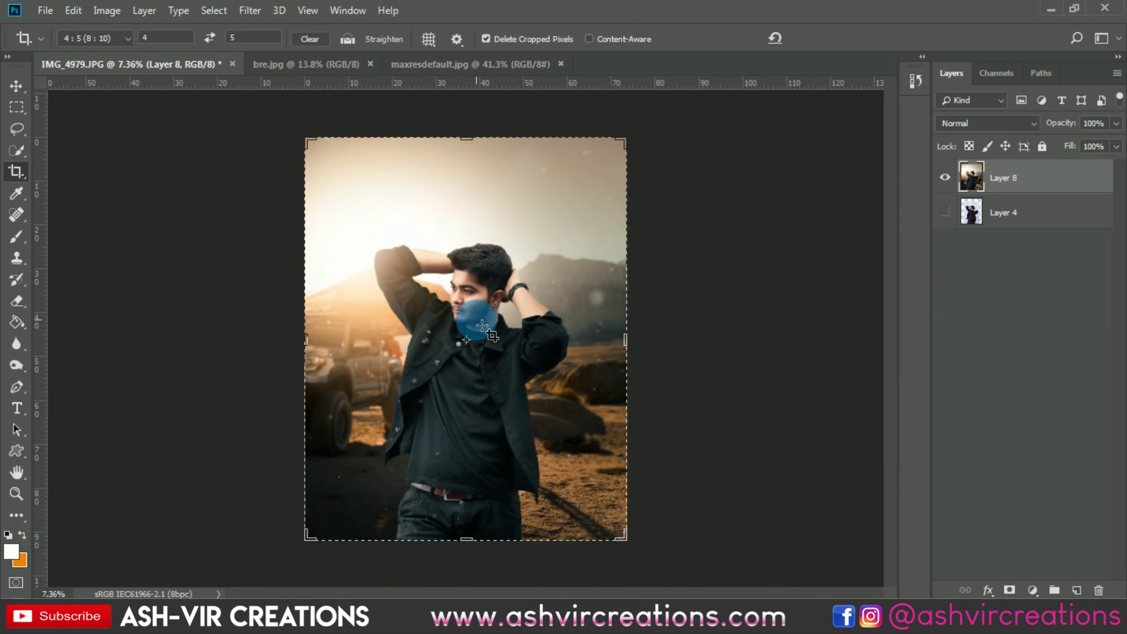
{"action": "left_click", "coordinate": [482, 325]}
{"action": "key", "text": "Return"}
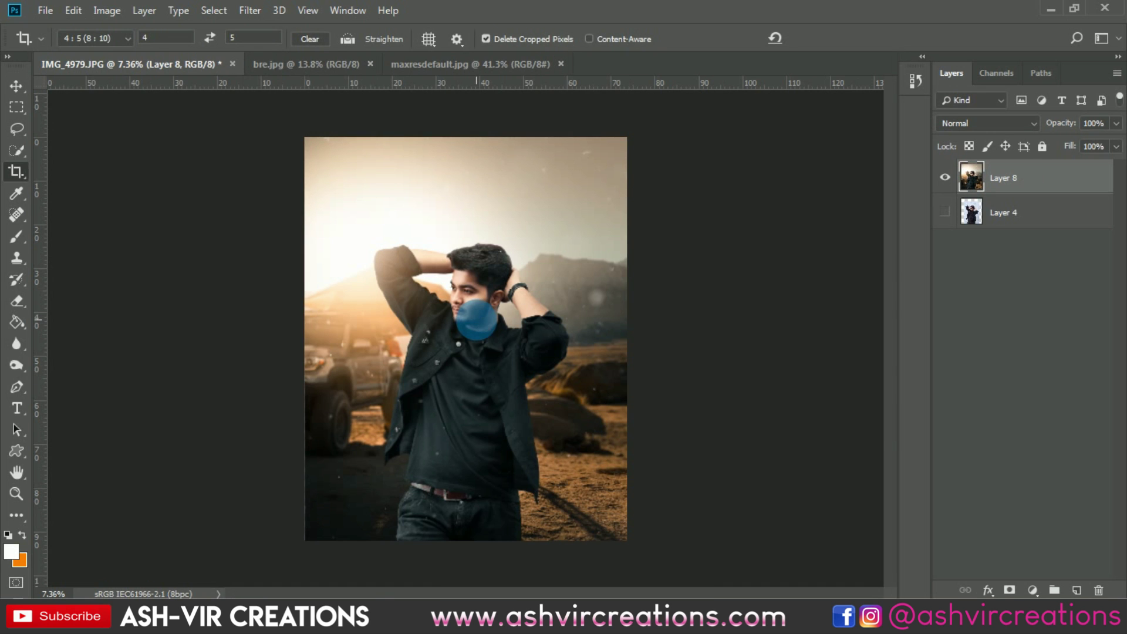
{"action": "key", "text": "v"}
{"action": "key", "text": "ctrl+0"}
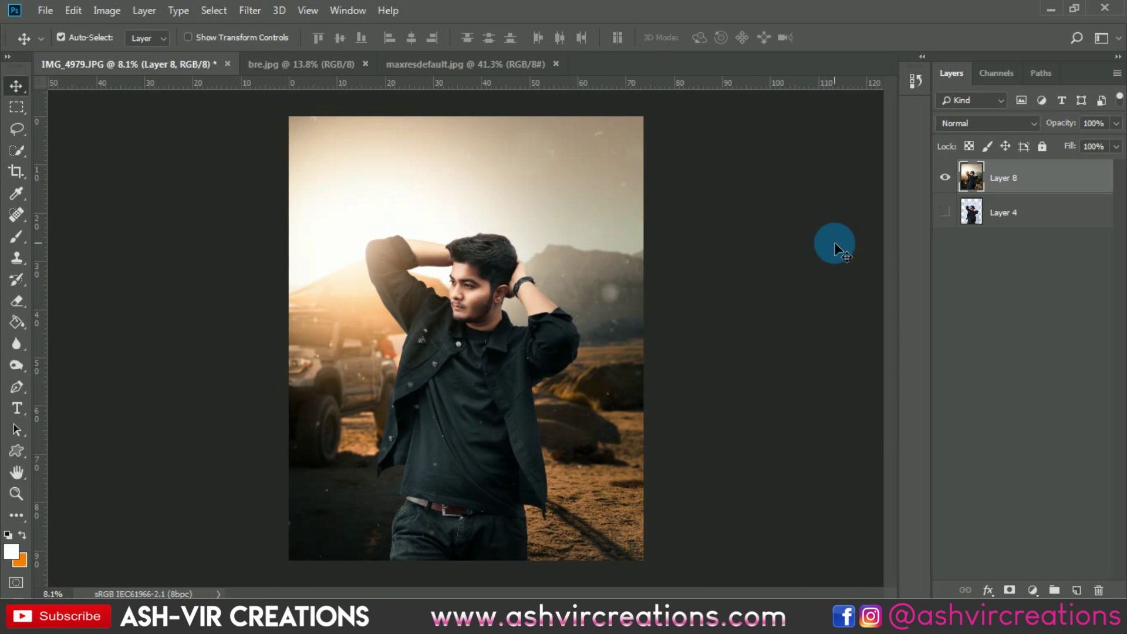
Inspect the finished composite, and show Layer 4 with Layer 8 hidden to compare it with the original photo.
{"action": "scroll", "coordinate": [464, 296], "scroll_direction": "up", "scroll_amount": 5}
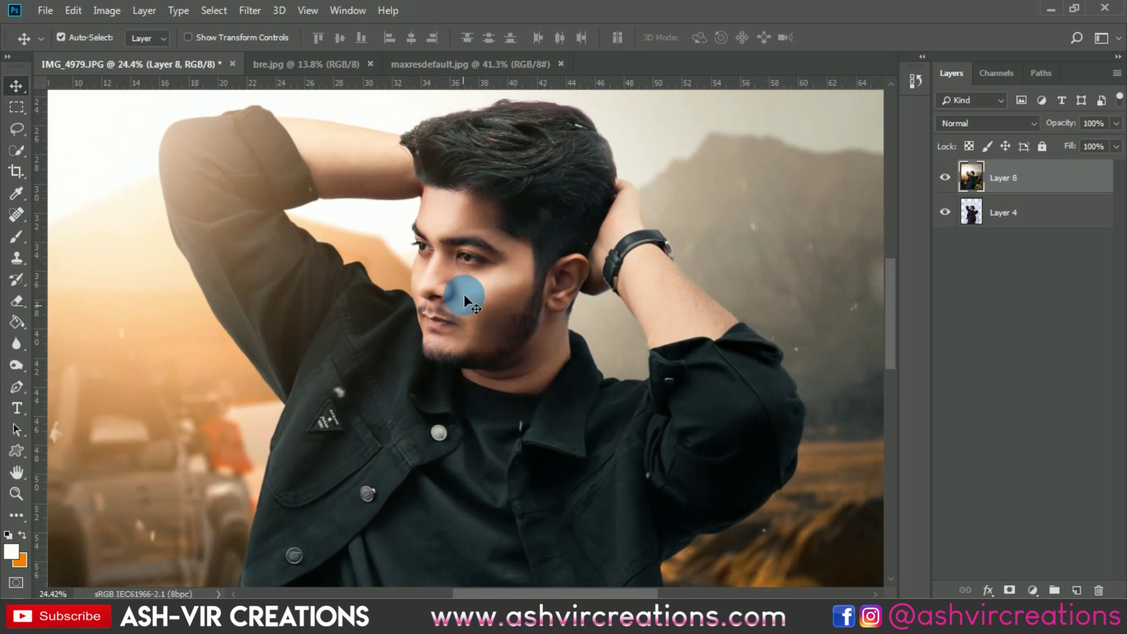
{"action": "scroll", "coordinate": [463, 279], "scroll_direction": "down", "scroll_amount": 3}
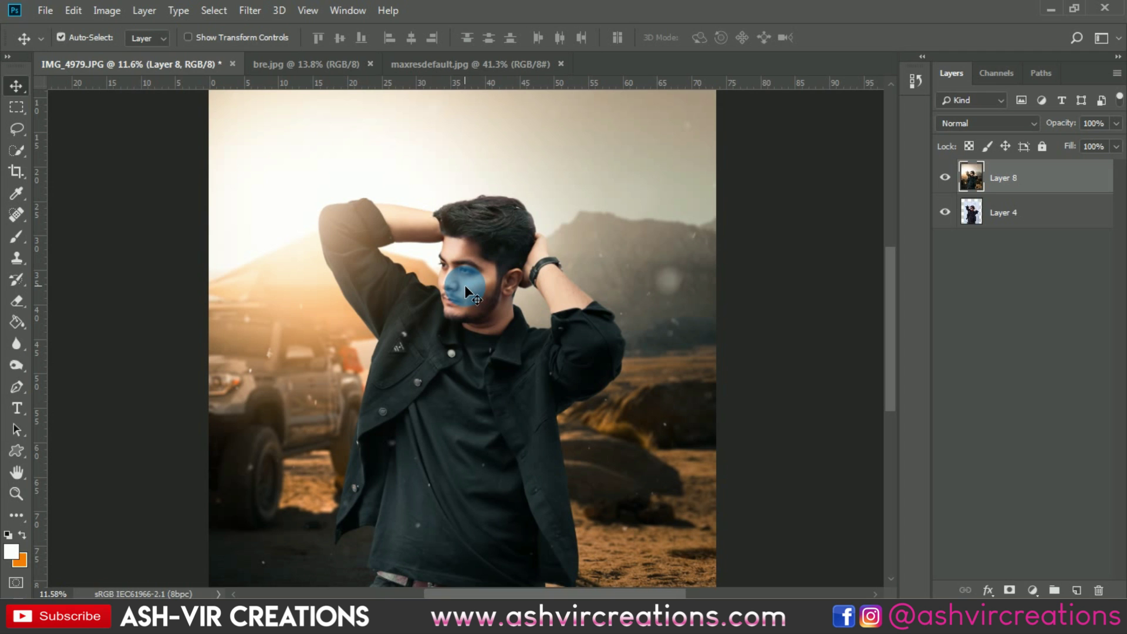
{"action": "scroll", "coordinate": [466, 291], "scroll_direction": "down", "scroll_amount": 2}
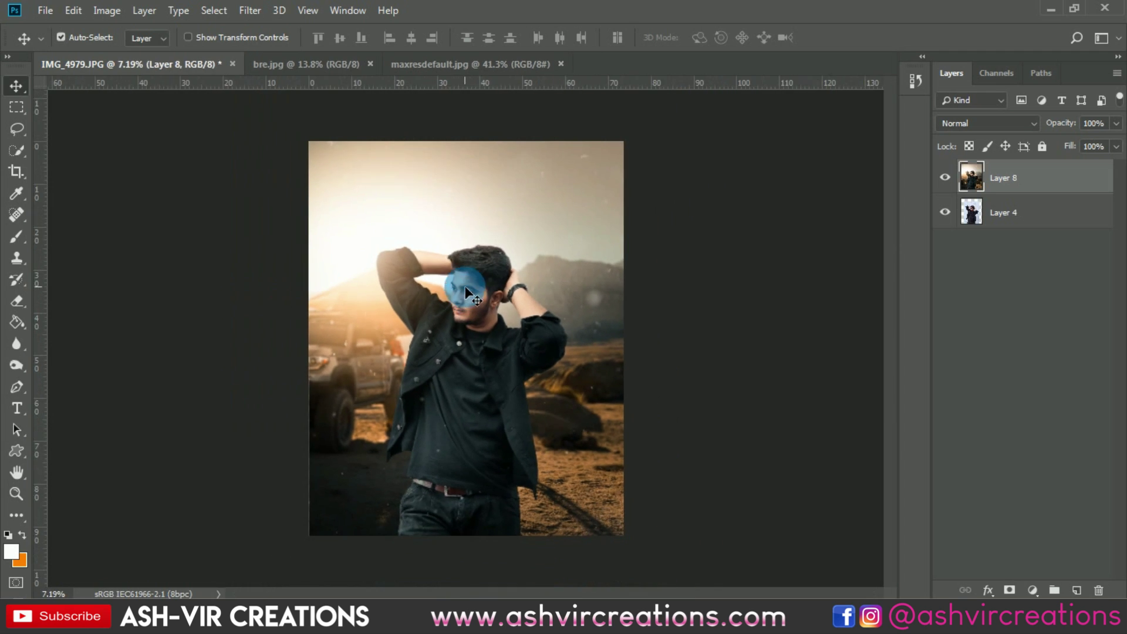
{"action": "left_click", "coordinate": [951, 180]}
{"action": "scroll", "coordinate": [795, 266], "scroll_direction": "up", "scroll_amount": 2}
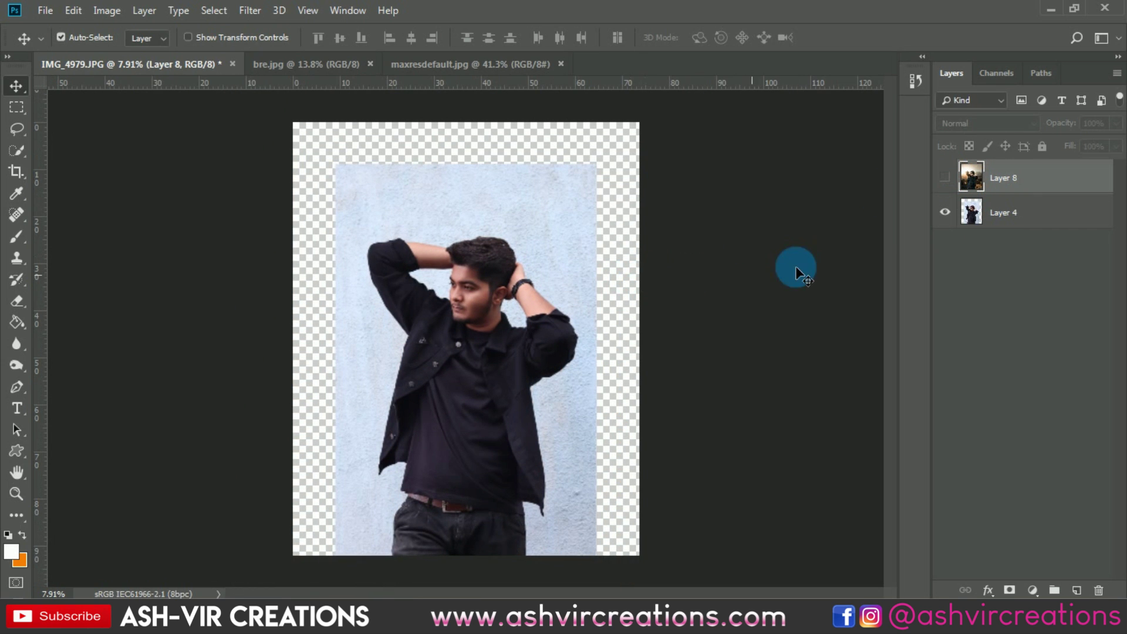